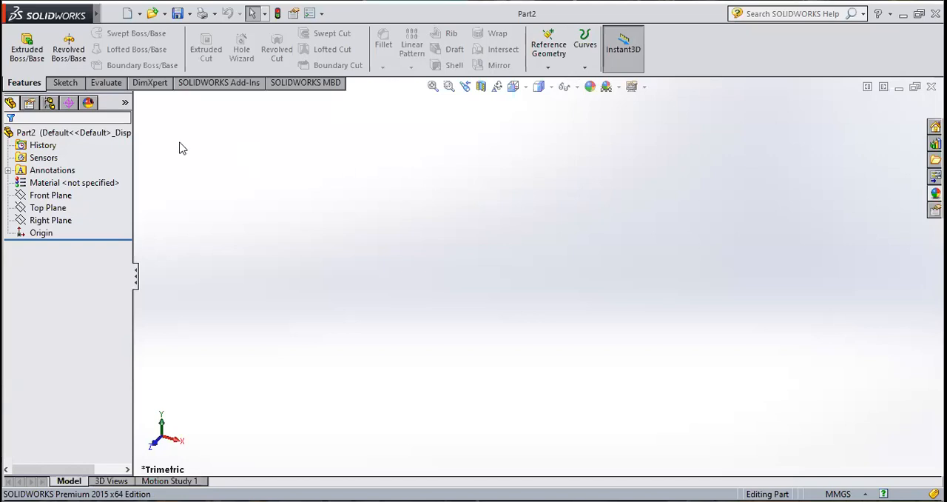
# Step: Sketch a center rectangle about 162 by 111 mm on the Front Plane, centred on the origin
pyautogui.click(65, 82)
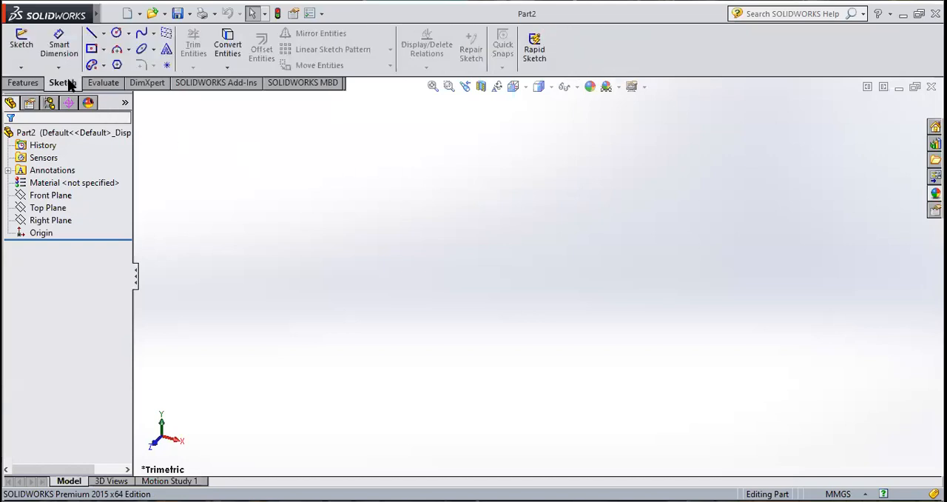
pyautogui.click(21, 43)
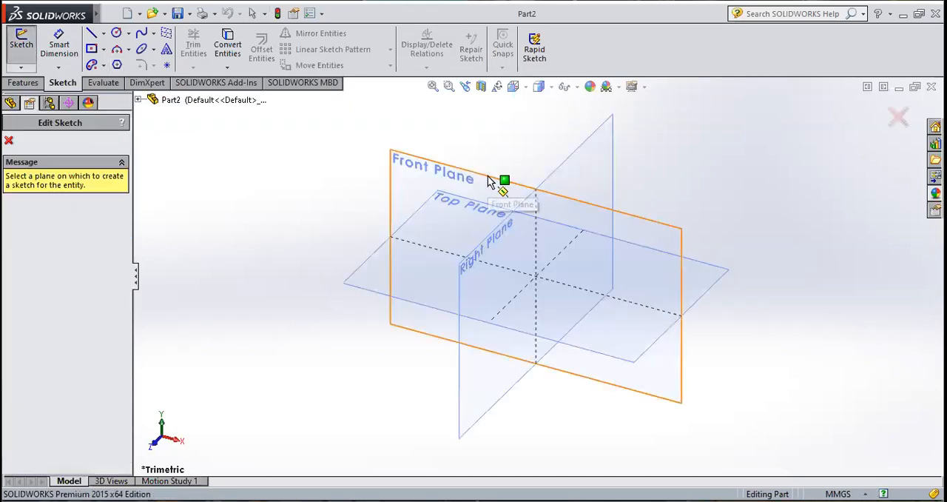
pyautogui.click(488, 181)
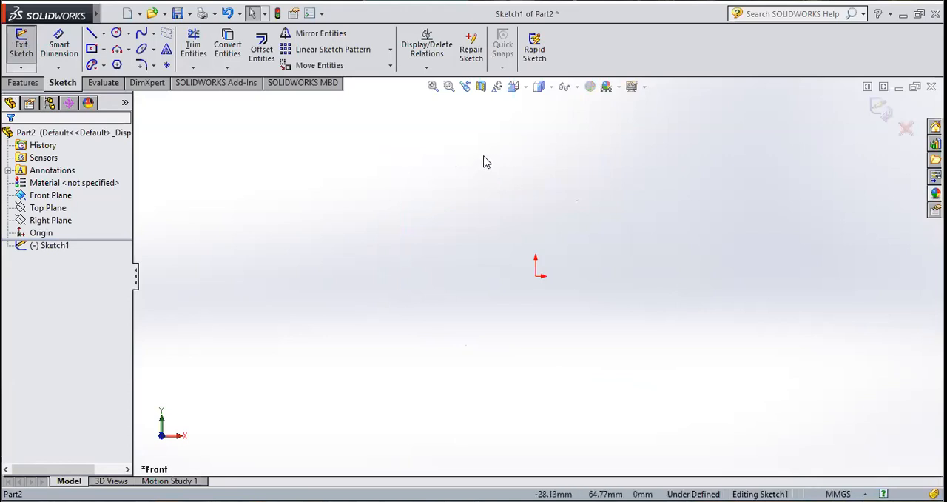
pyautogui.click(104, 49)
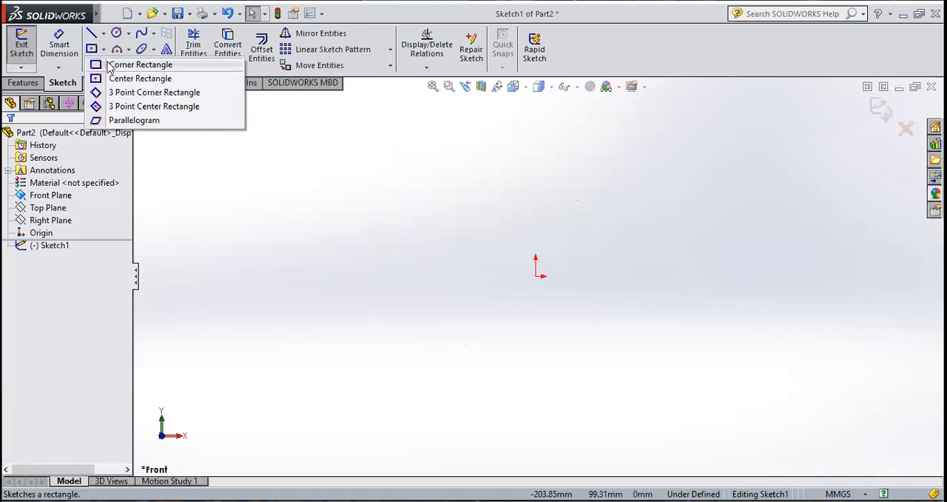
pyautogui.click(114, 79)
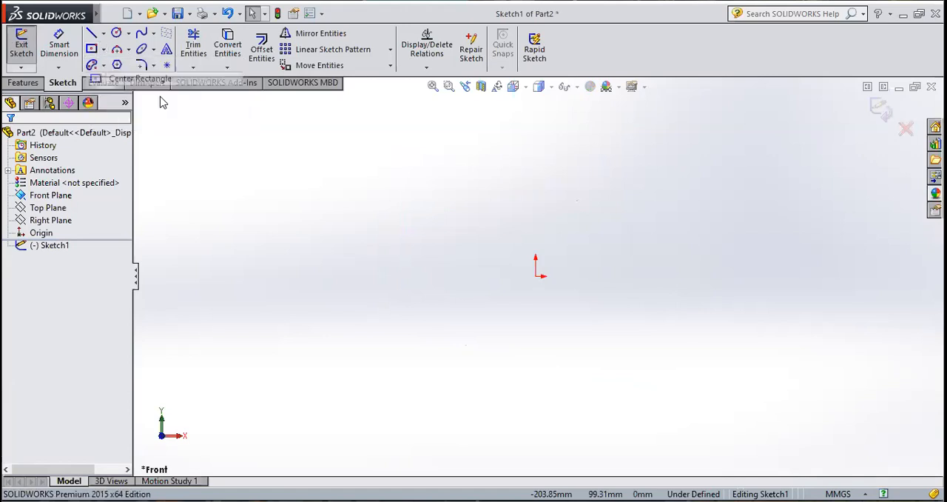
pyautogui.click(536, 276)
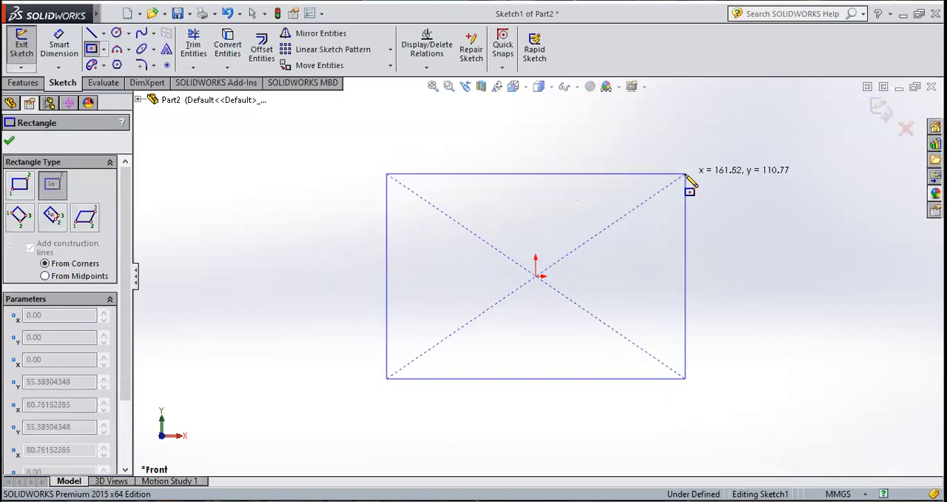
pyautogui.click(686, 175)
pyautogui.click(9, 140)
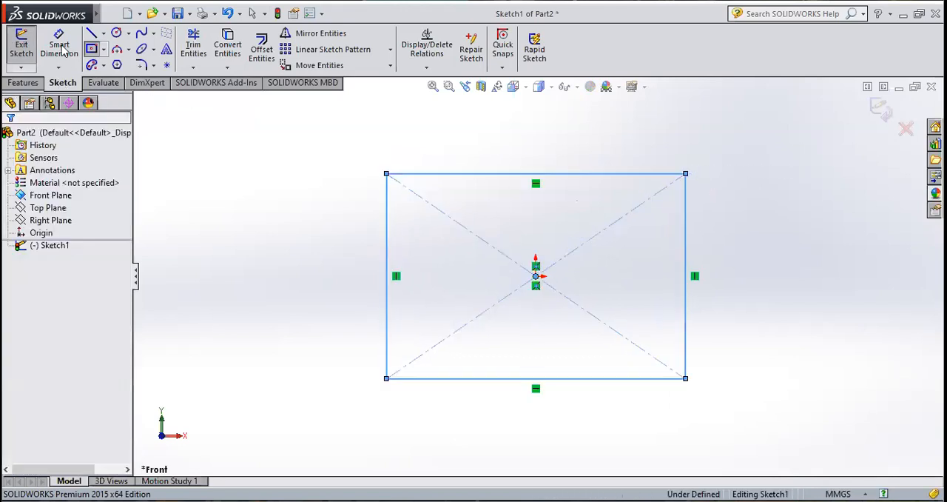
# Step: Dimension the rectangle's vertical side and set its height to 50 mm
pyautogui.click(61, 46)
pyautogui.click(686, 241)
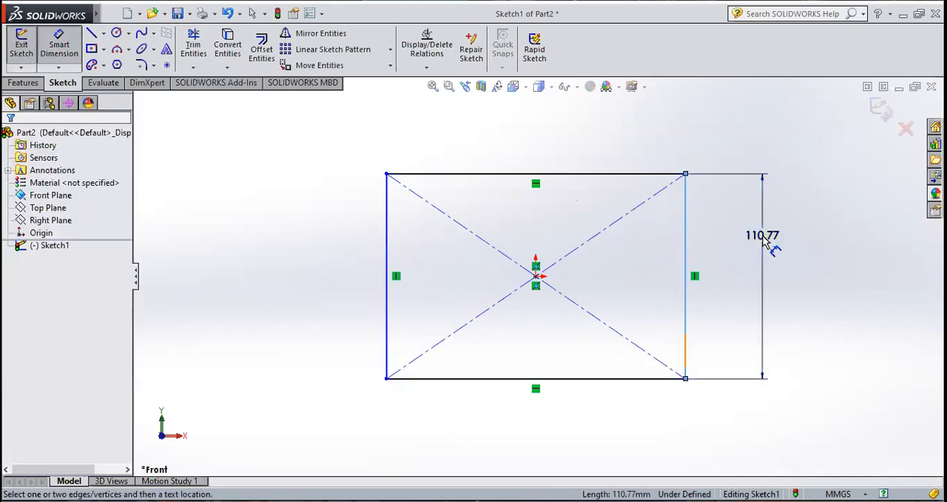
pyautogui.click(765, 239)
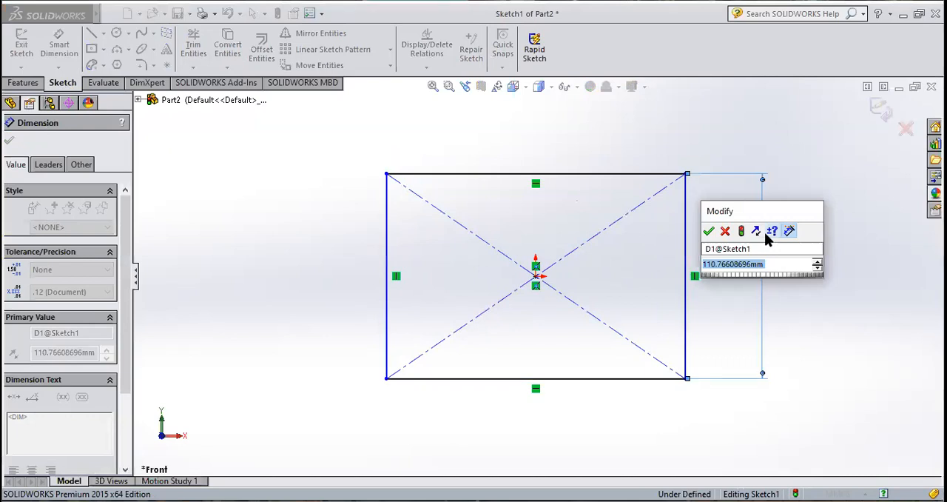
pyautogui.write('50')
pyautogui.press('Return')
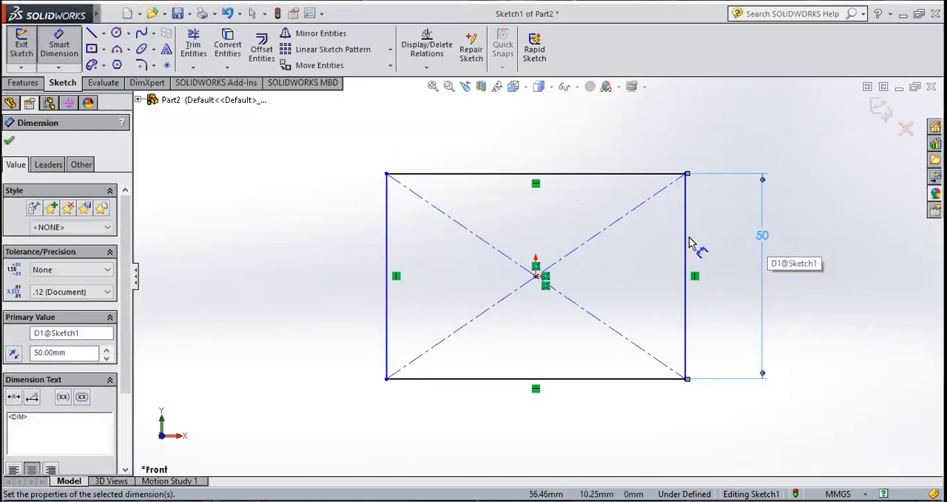
# Step: Dimension the rectangle's upper edge and set its width to 62 mm
pyautogui.click(54, 52)
pyautogui.click(53, 50)
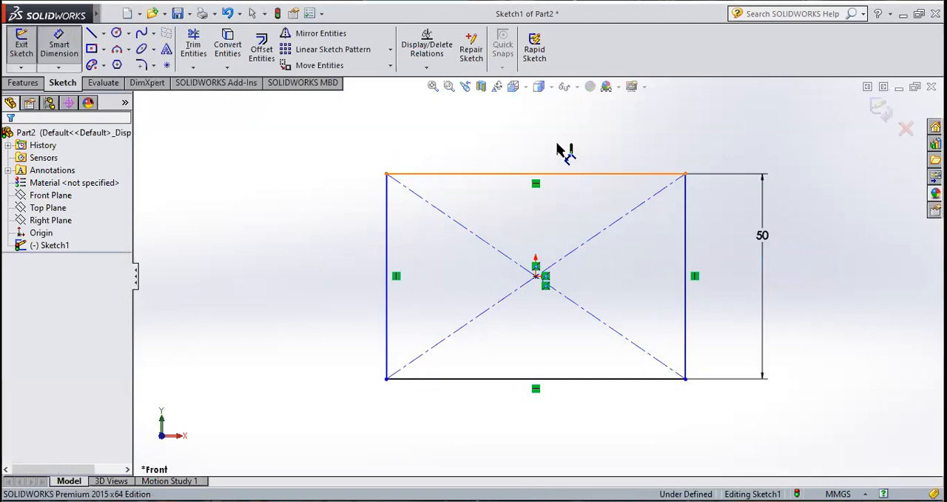
pyautogui.click(561, 173)
pyautogui.click(559, 143)
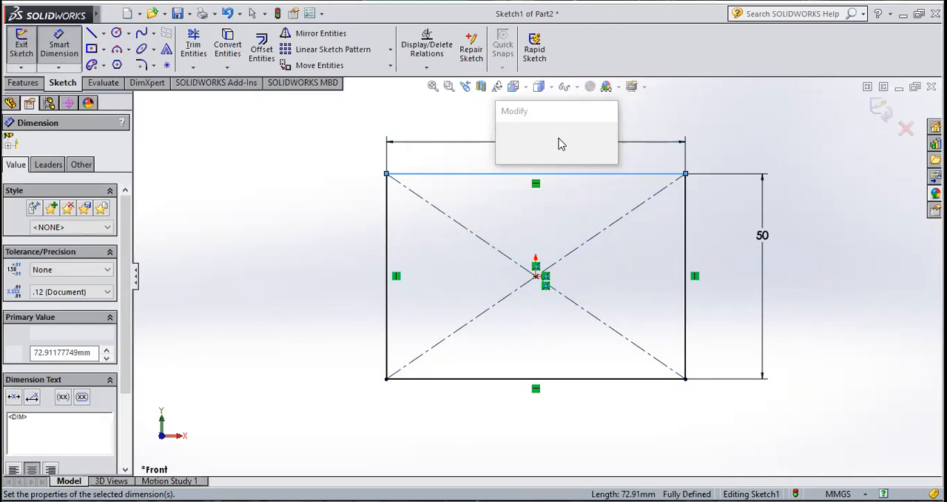
pyautogui.write('62')
pyautogui.press('Return')
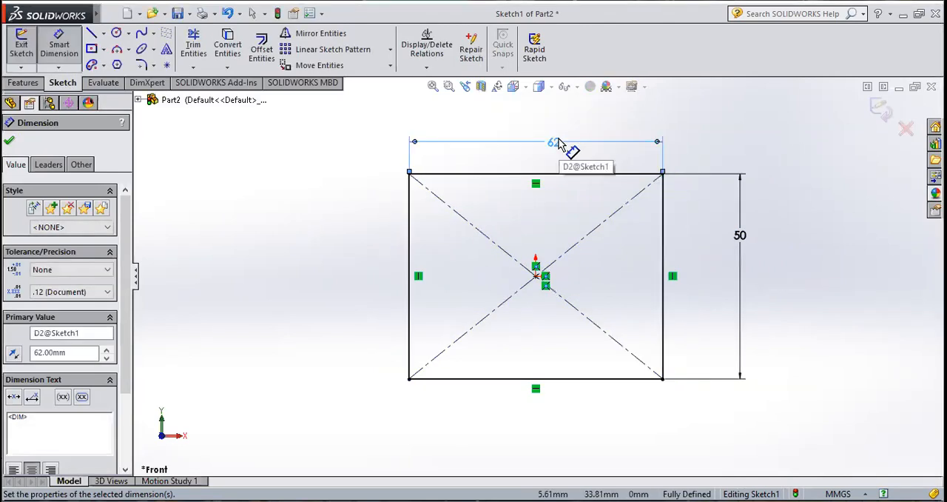
pyautogui.click(10, 143)
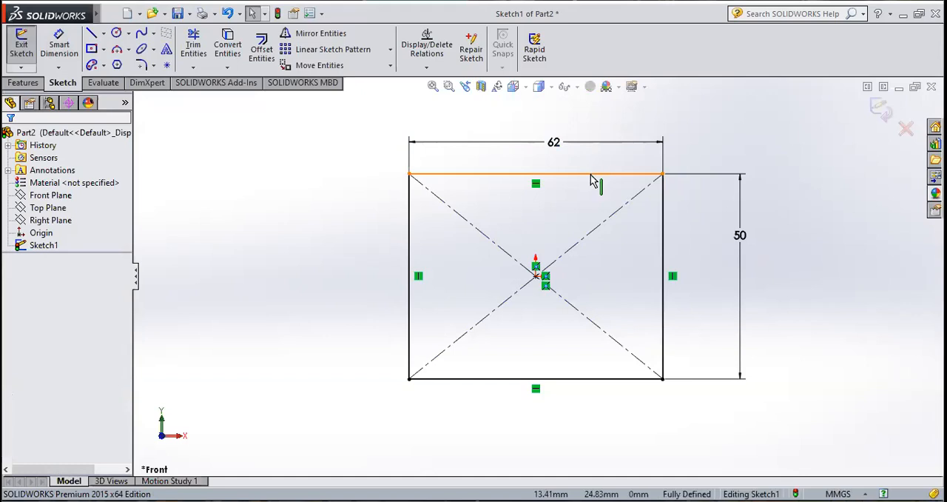
# Step: Draw a vertical construction centerline of infinite length through the origin
pyautogui.click(104, 34)
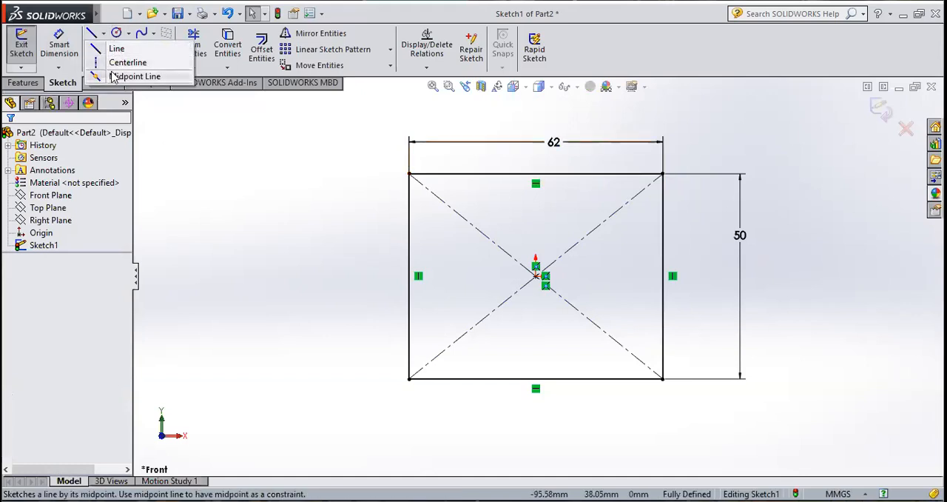
pyautogui.click(111, 66)
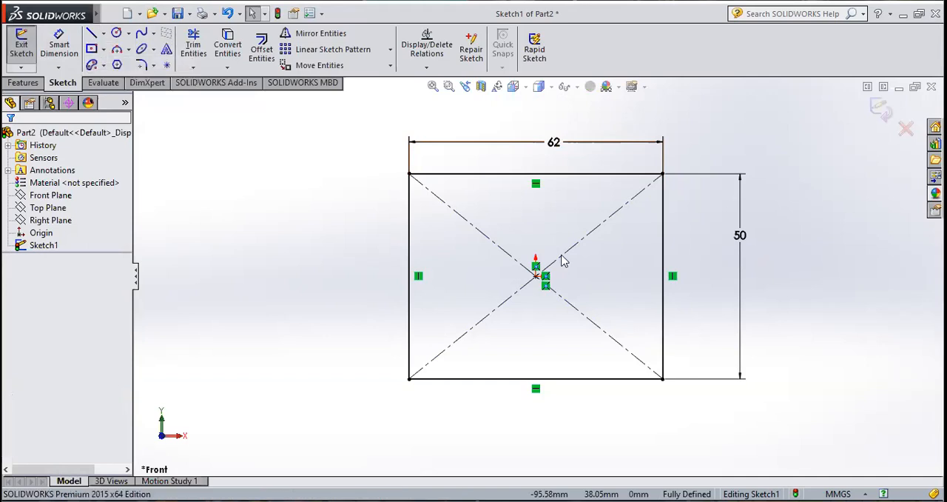
pyautogui.click(82, 312)
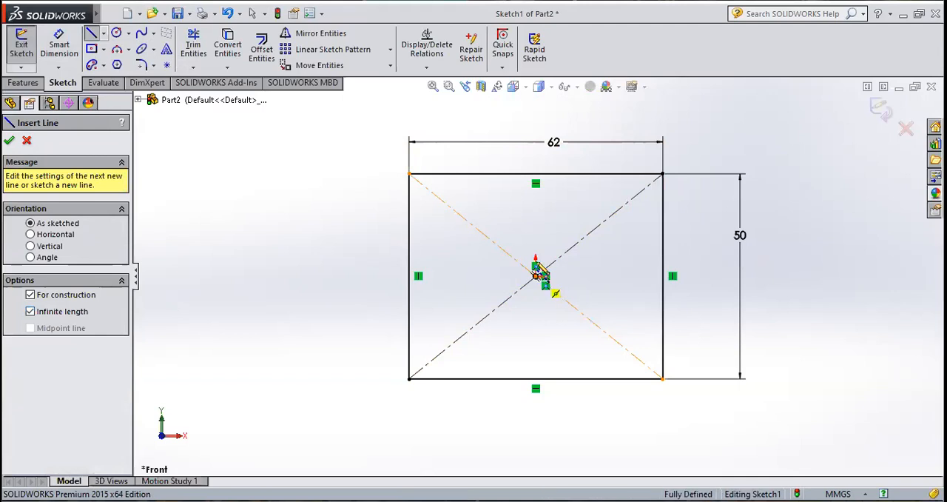
pyautogui.click(537, 277)
pyautogui.click(541, 201)
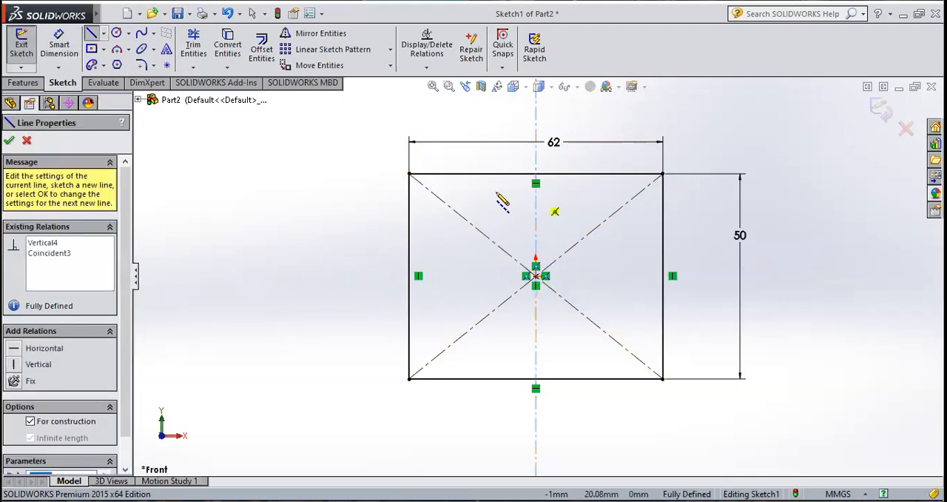
pyautogui.press('Escape')
pyautogui.press('Escape')
# Step: Sketch a corner rectangle about 24 by 6 mm hanging down from the upper edge, across the centerline
pyautogui.click(104, 49)
pyautogui.click(122, 66)
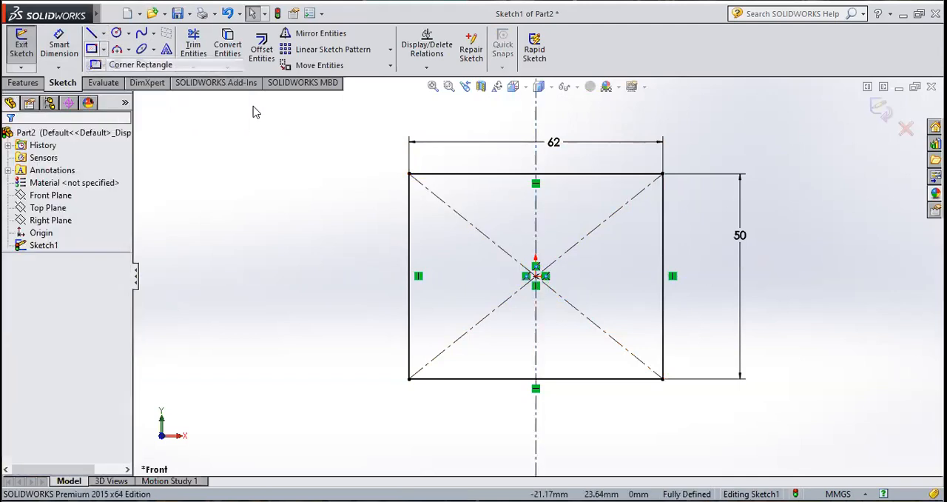
pyautogui.click(488, 175)
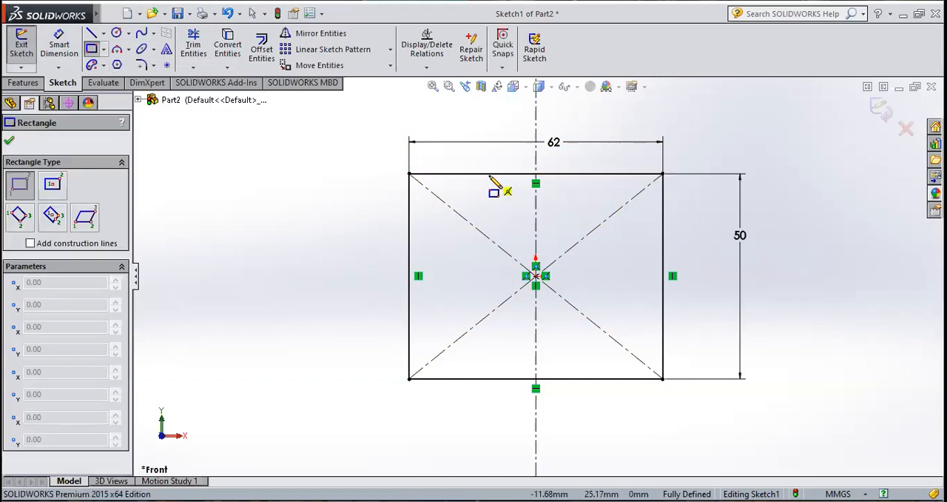
pyautogui.click(587, 198)
pyautogui.press('Escape')
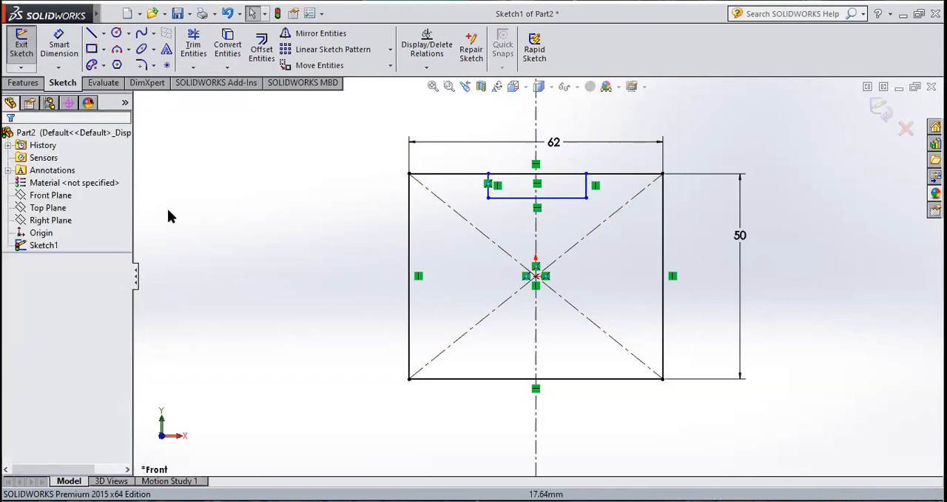
# Step: Dimension the small rectangle's lower edge and set its width to 28 mm
pyautogui.scroll(-2, 518, 174)
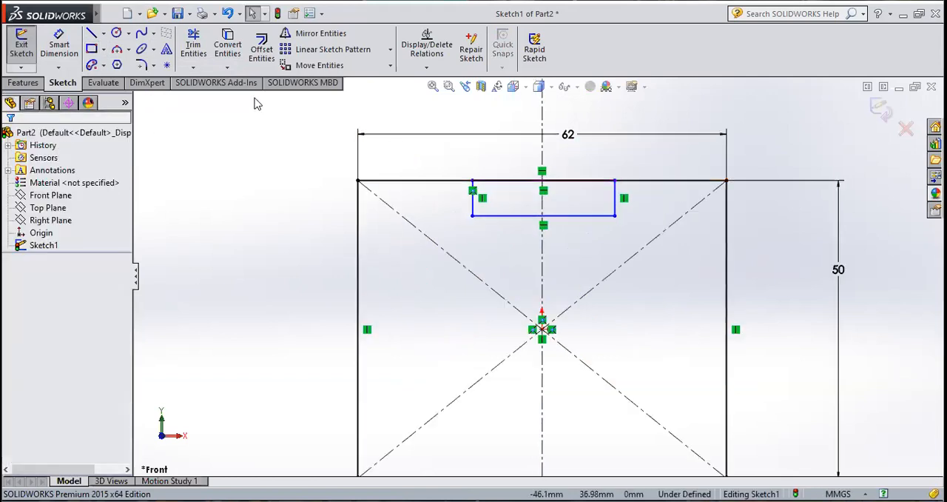
pyautogui.click(59, 46)
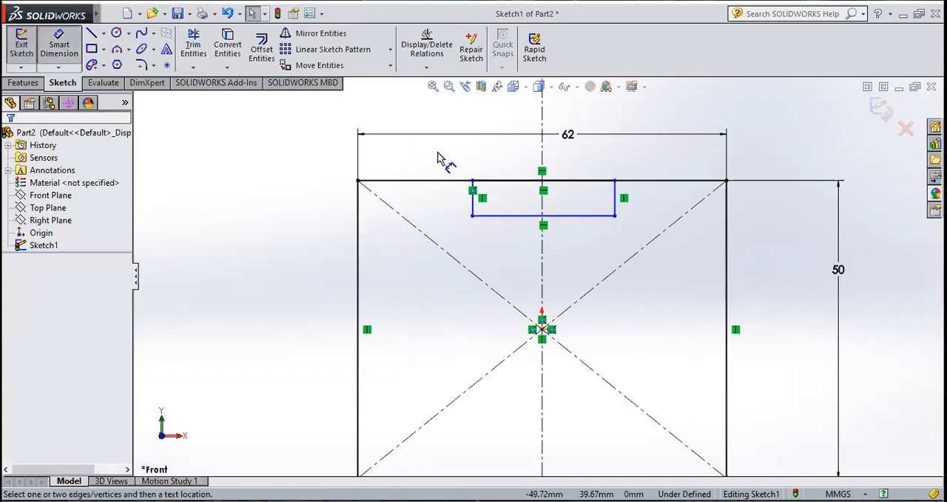
pyautogui.click(511, 216)
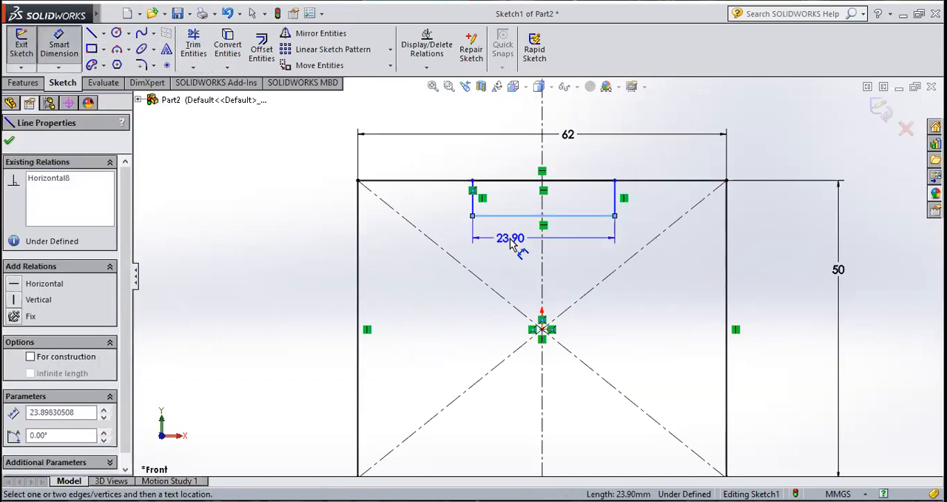
pyautogui.click(511, 247)
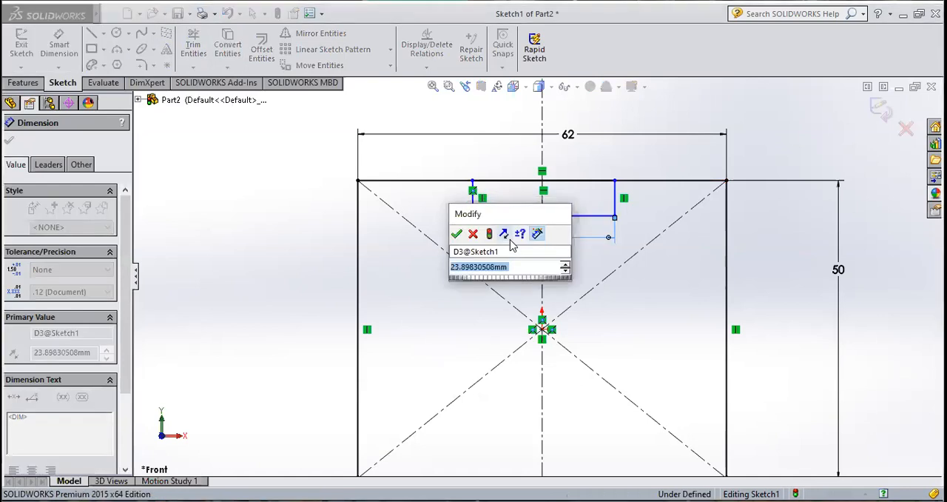
pyautogui.write('28')
pyautogui.press('Return')
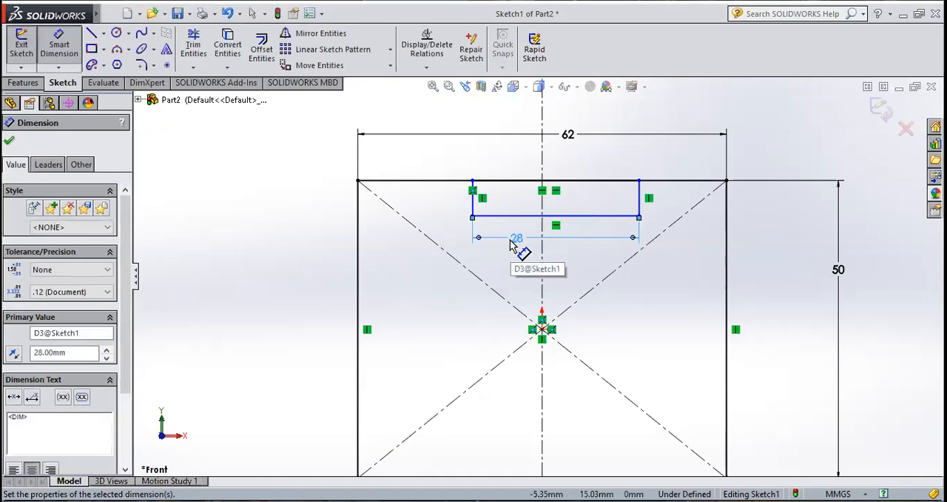
pyautogui.click(9, 140)
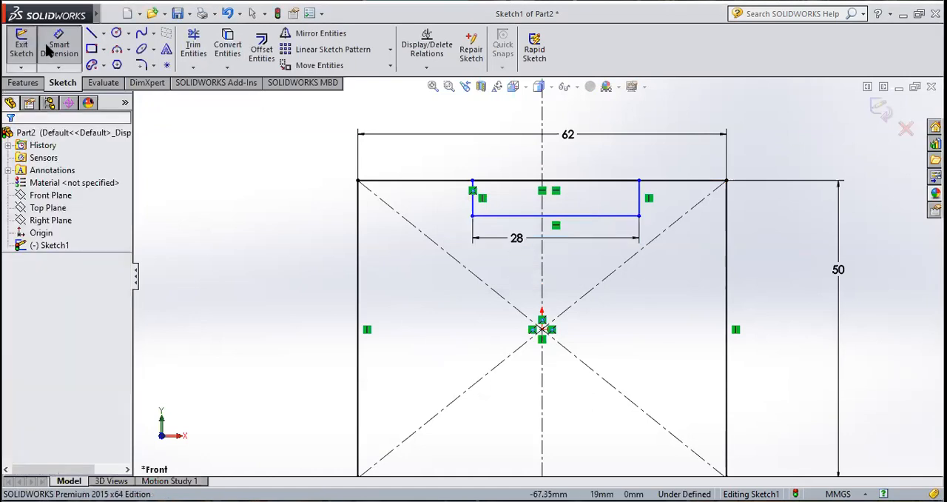
# Step: Dimension the small rectangle's left side from the vertical centerline and set the distance to 14 mm
pyautogui.click(58, 43)
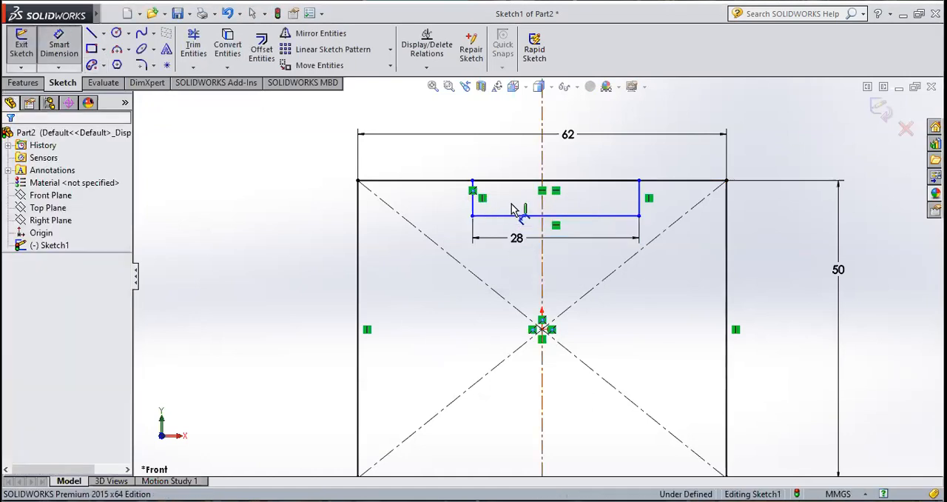
pyautogui.click(474, 204)
pyautogui.click(474, 201)
pyautogui.click(512, 202)
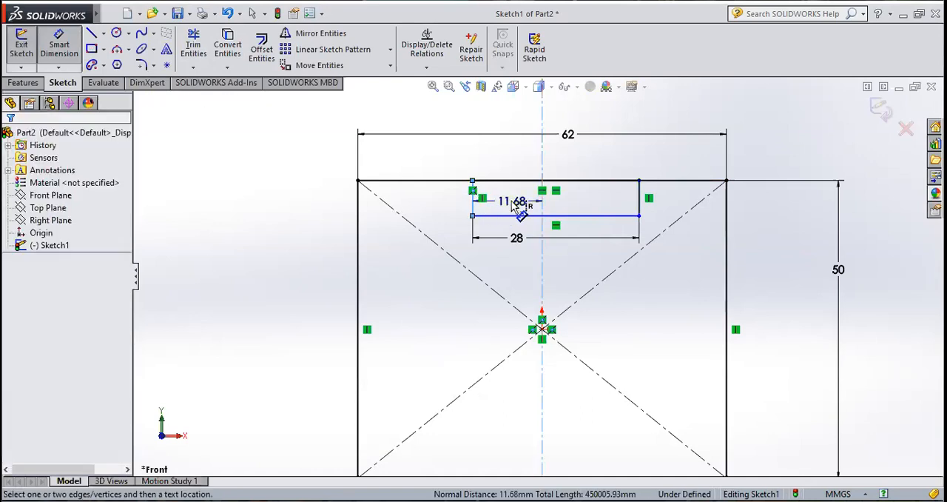
pyautogui.click(511, 200)
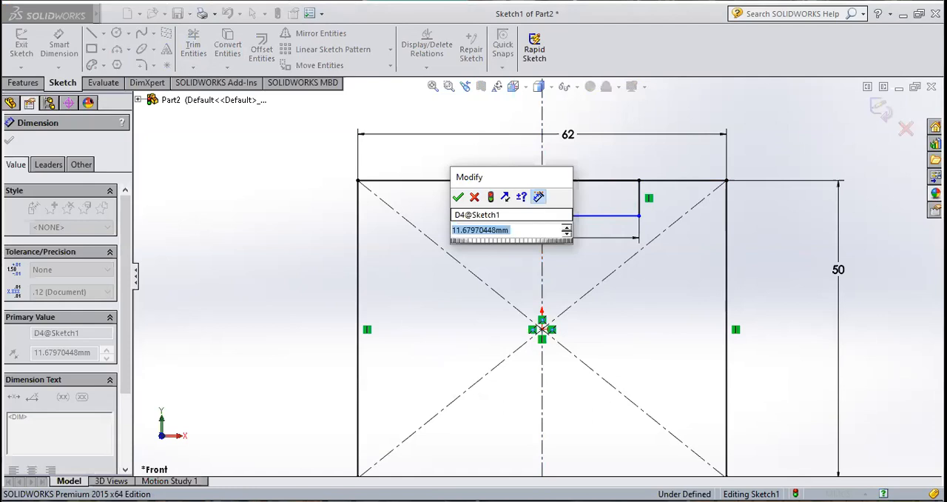
pyautogui.write('14')
pyautogui.press('Return')
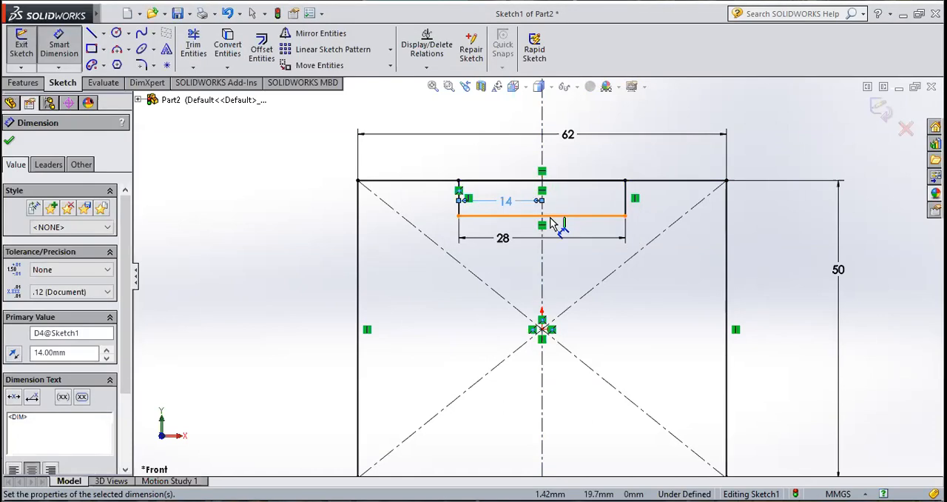
pyautogui.click(12, 148)
# Step: Power trim the upper edge between the small rectangle's two sides to open the notch
pyautogui.press('f')
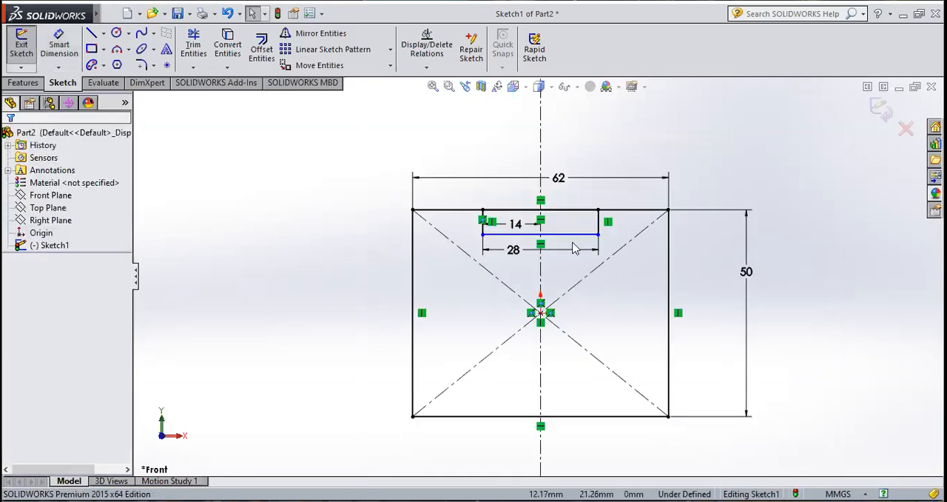
pyautogui.scroll(-2, 572, 249)
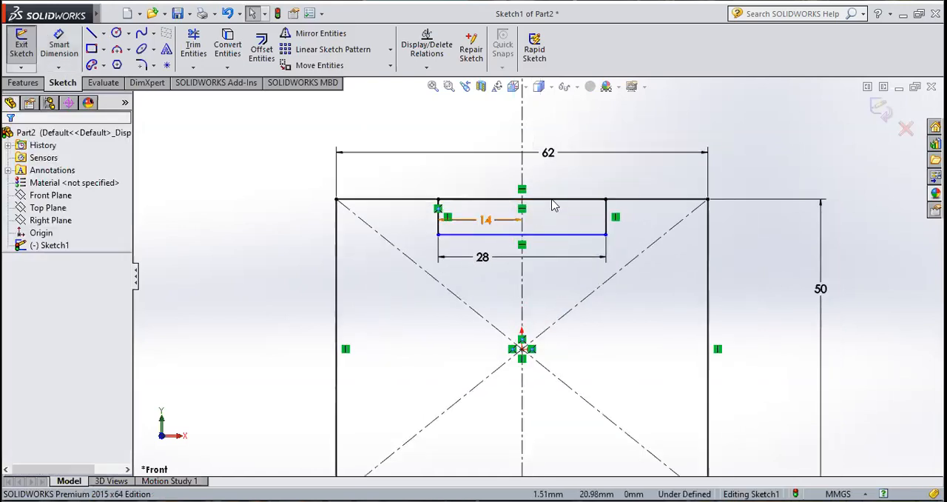
pyautogui.click(194, 52)
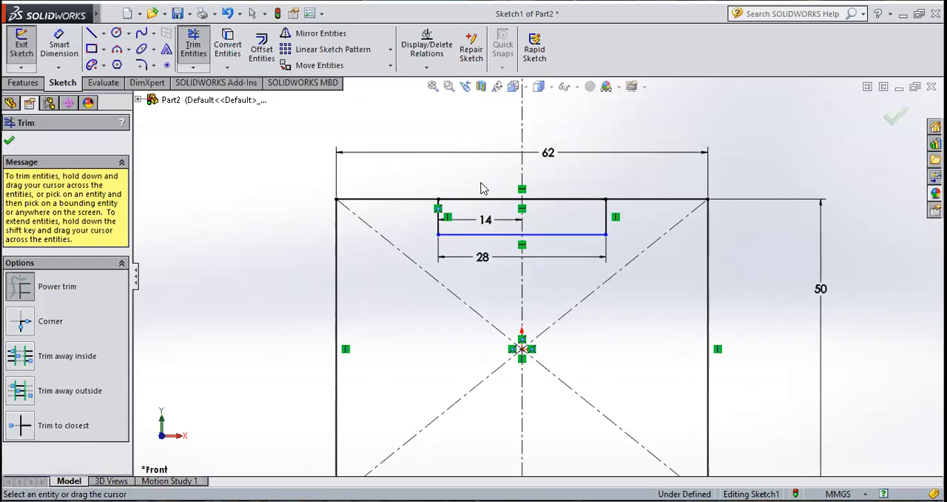
pyautogui.moveTo(482, 189)
pyautogui.mouseDown()
pyautogui.moveTo(507, 217)
pyautogui.moveTo(537, 216)
pyautogui.moveTo(543, 175)
pyautogui.moveTo(530, 172)
pyautogui.mouseUp()
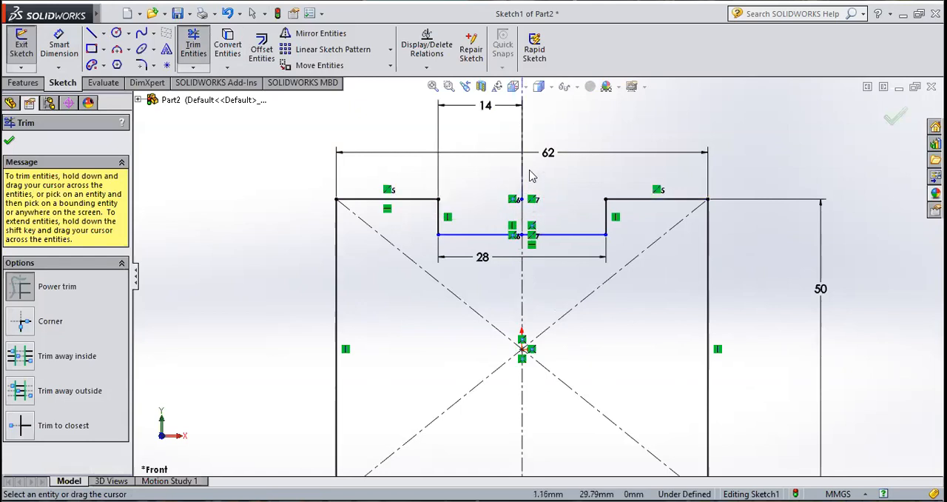
# Step: Delete both pieces of the vertical centerline together with the attached dimension, and exit the profile sketch
pyautogui.click(523, 289)
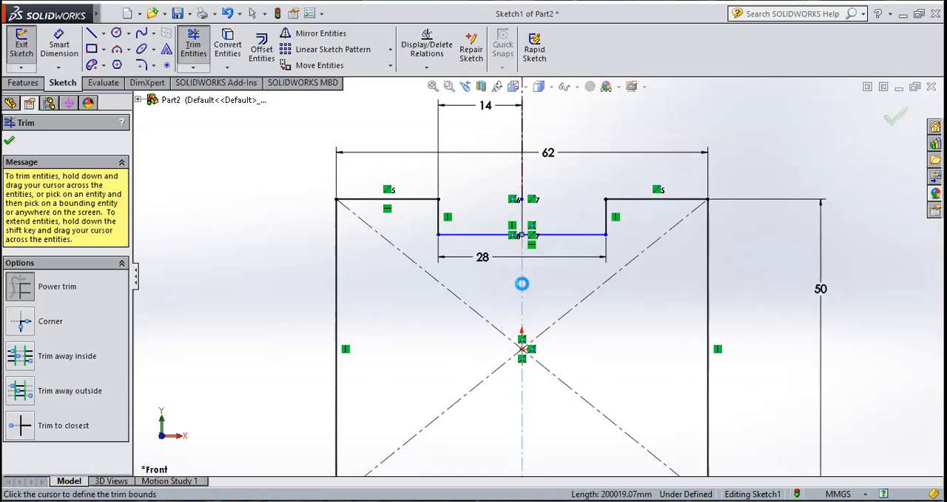
pyautogui.press('Escape')
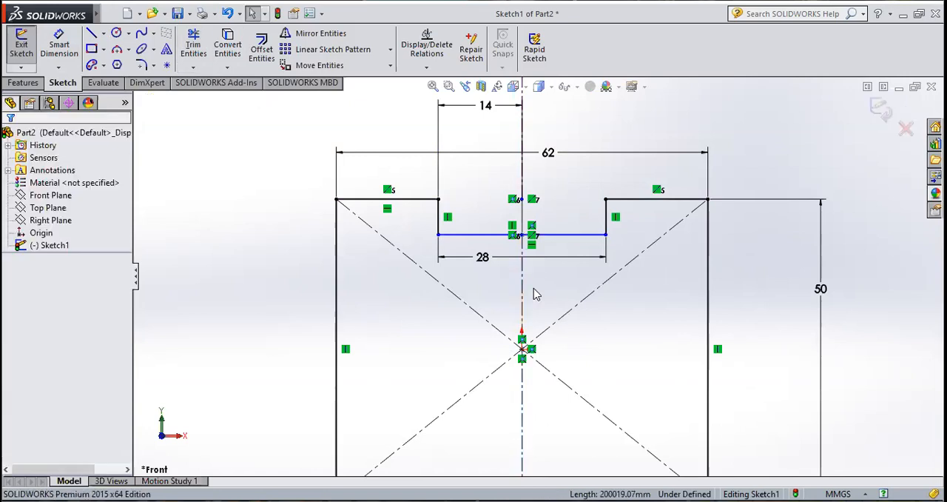
pyautogui.click(524, 294)
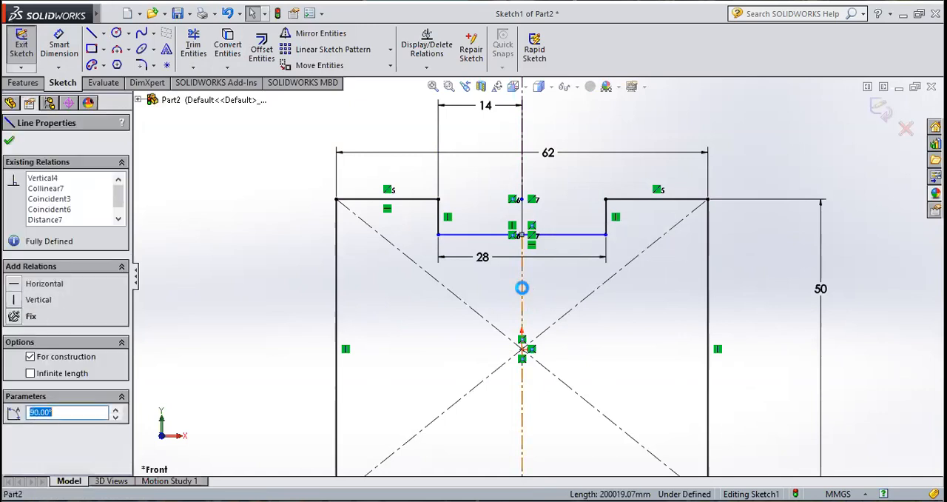
pyautogui.press('Delete')
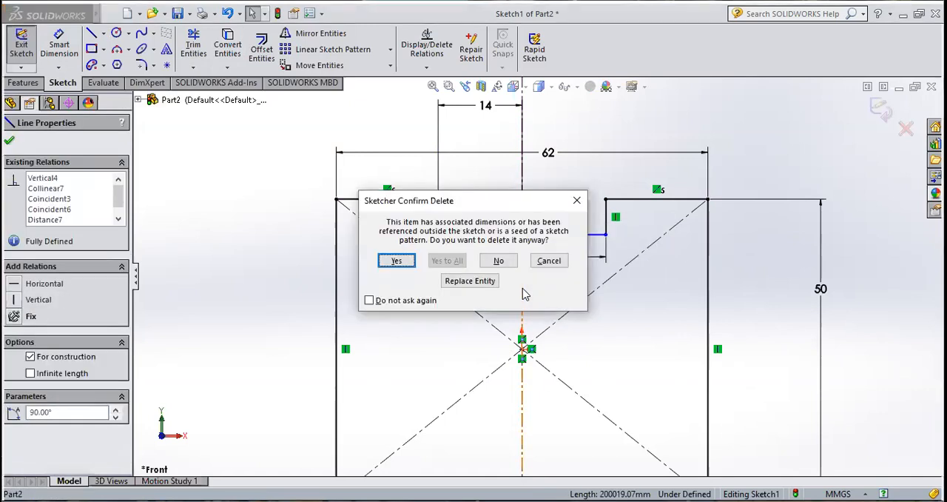
pyautogui.click(406, 268)
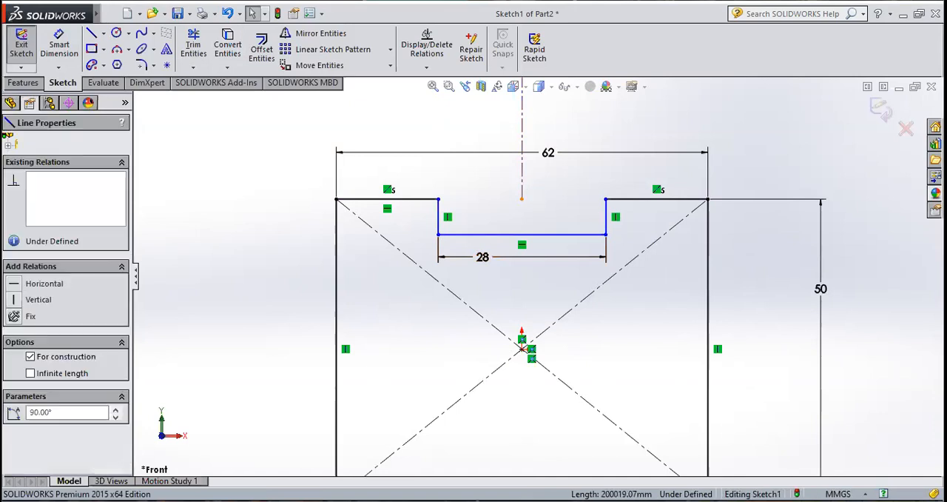
pyautogui.press('Delete')
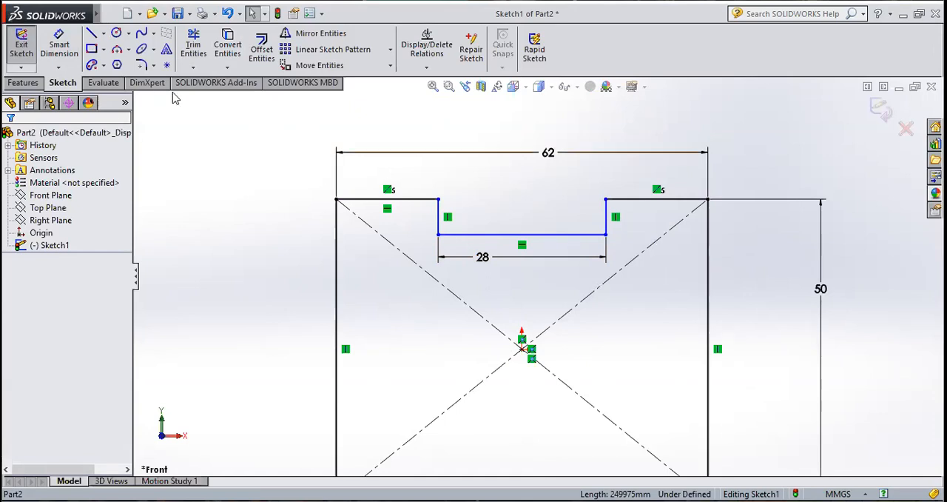
pyautogui.press('f')
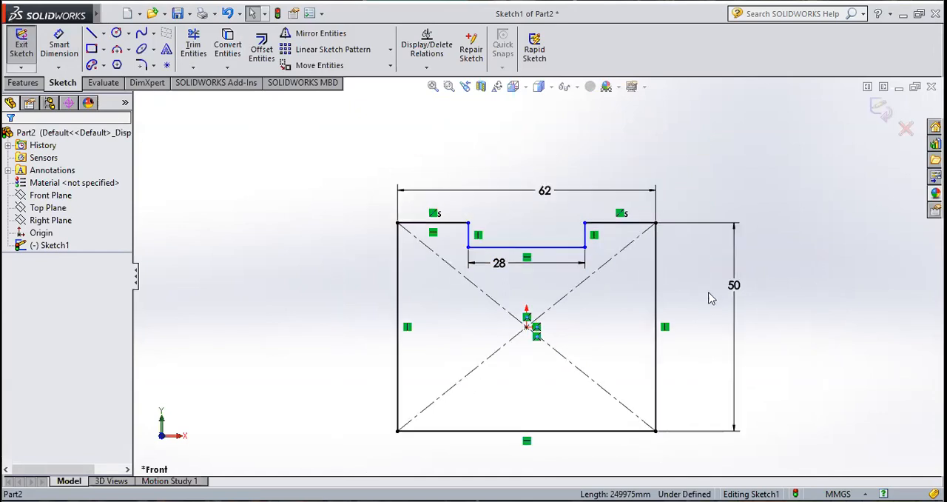
pyautogui.click(22, 46)
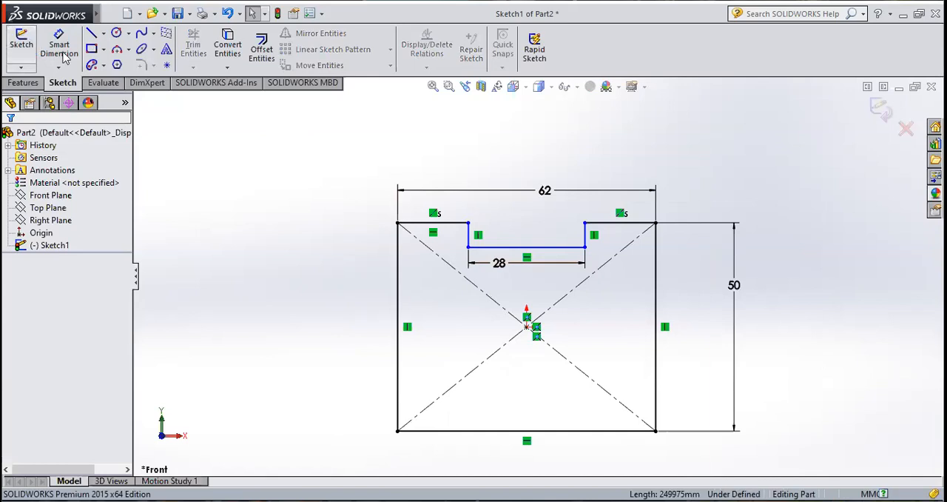
# Step: Extrude the notched profile as a boss with a Mid Plane end condition and a depth of 44 mm
pyautogui.moveTo(500, 213); pyautogui.dragTo(543, 276, button='middle')
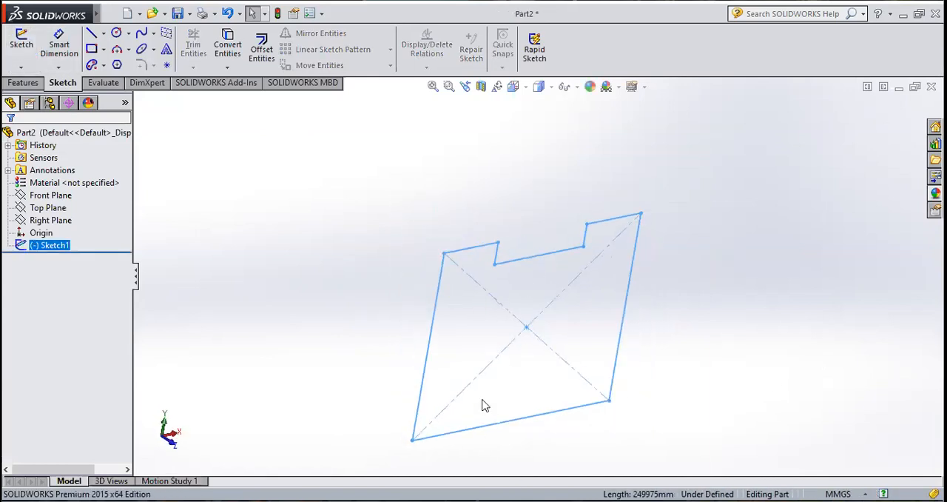
pyautogui.click(23, 84)
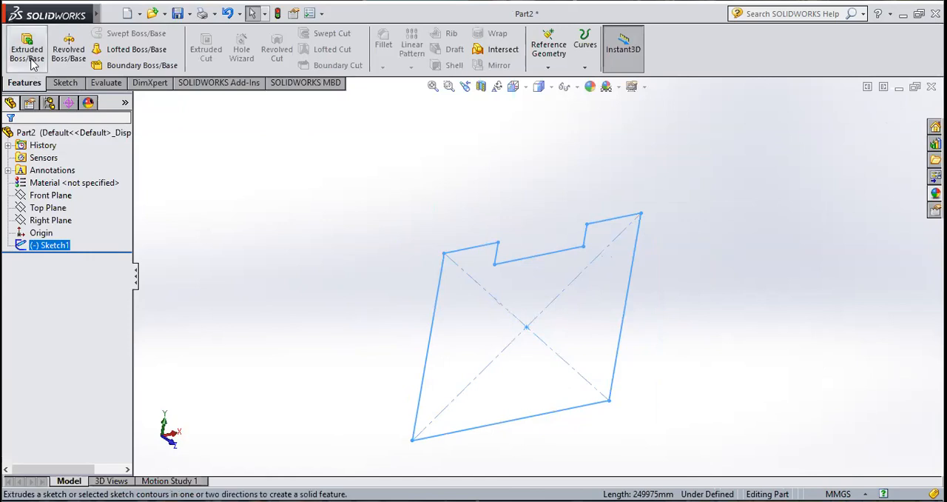
pyautogui.click(32, 62)
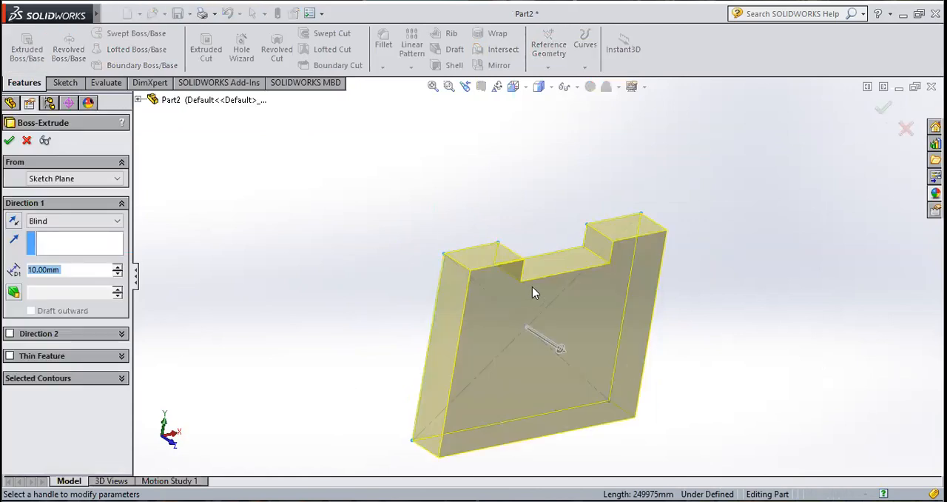
pyautogui.click(78, 221)
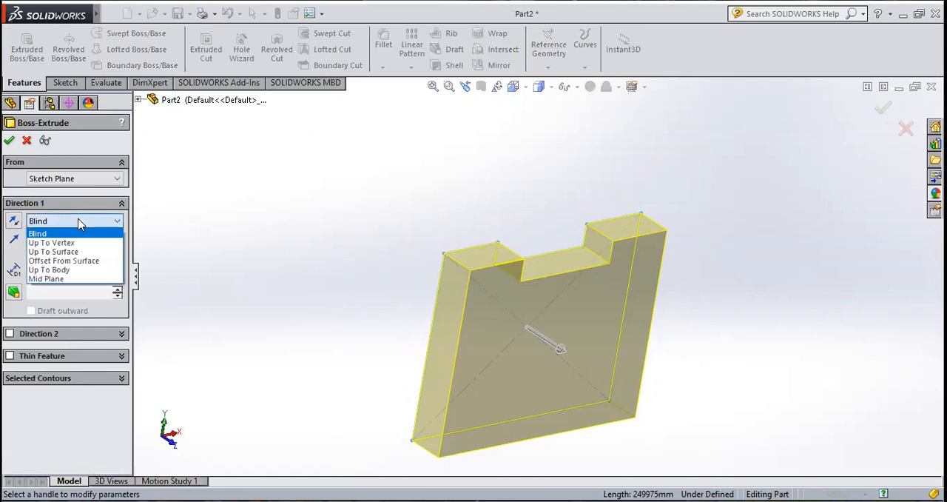
pyautogui.click(79, 279)
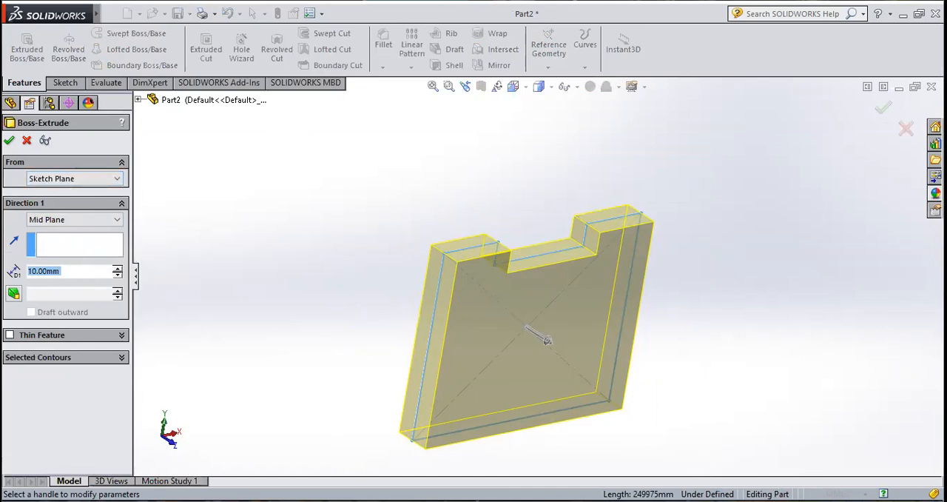
pyautogui.write('44')
pyautogui.press('Return')
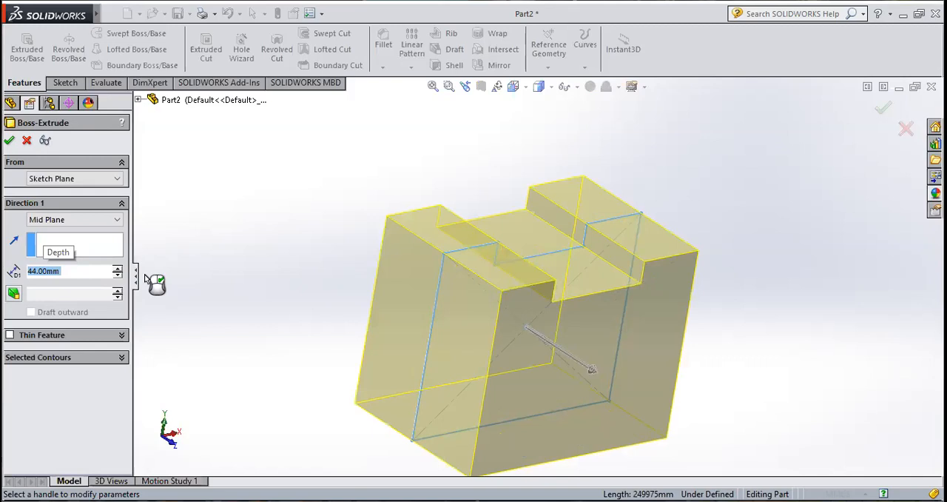
pyautogui.click(9, 141)
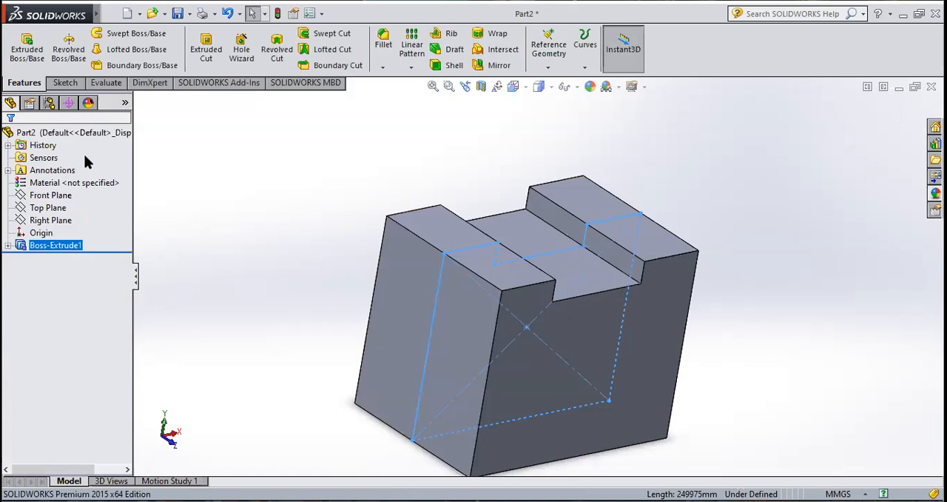
pyautogui.click(268, 231)
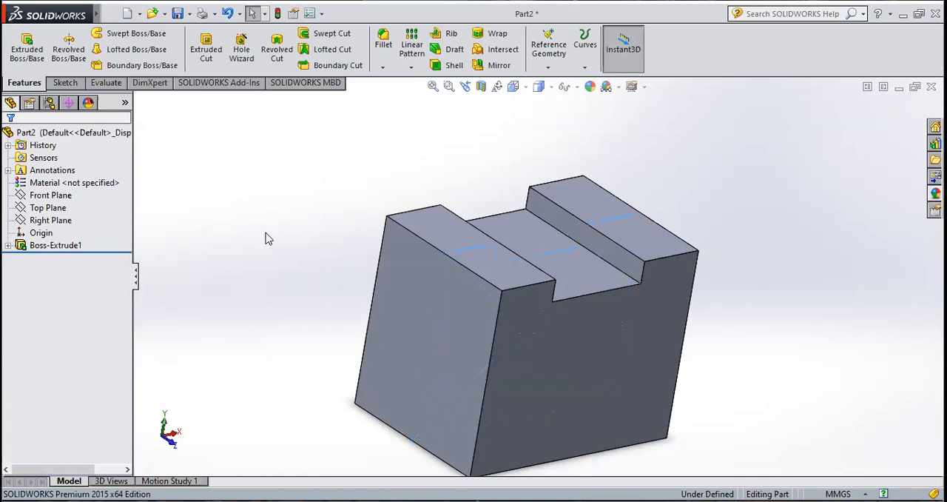
# Step: Start a new sketch on the block's notched front face and view it normal to the screen
pyautogui.click(549, 349)
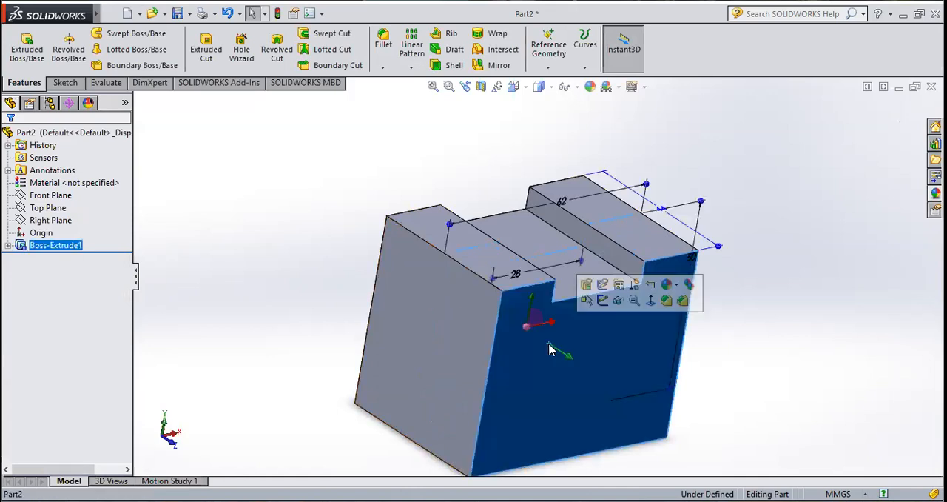
pyautogui.click(64, 83)
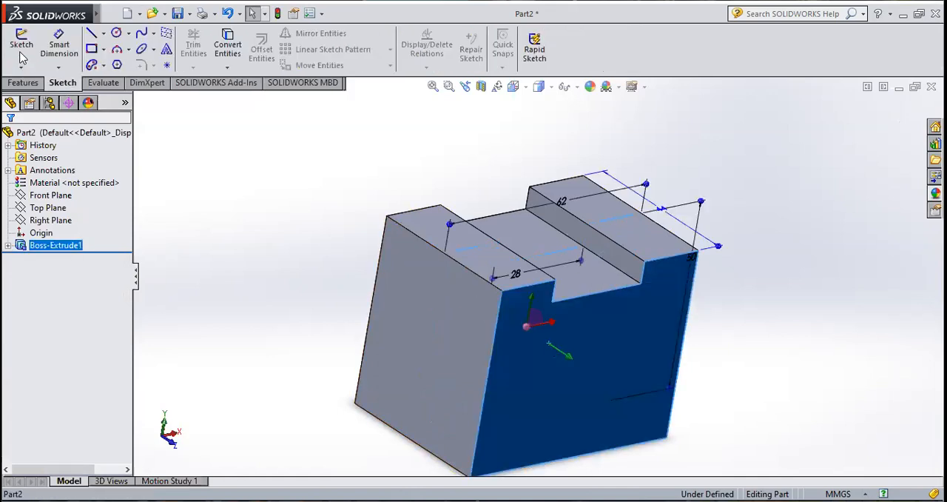
pyautogui.click(21, 56)
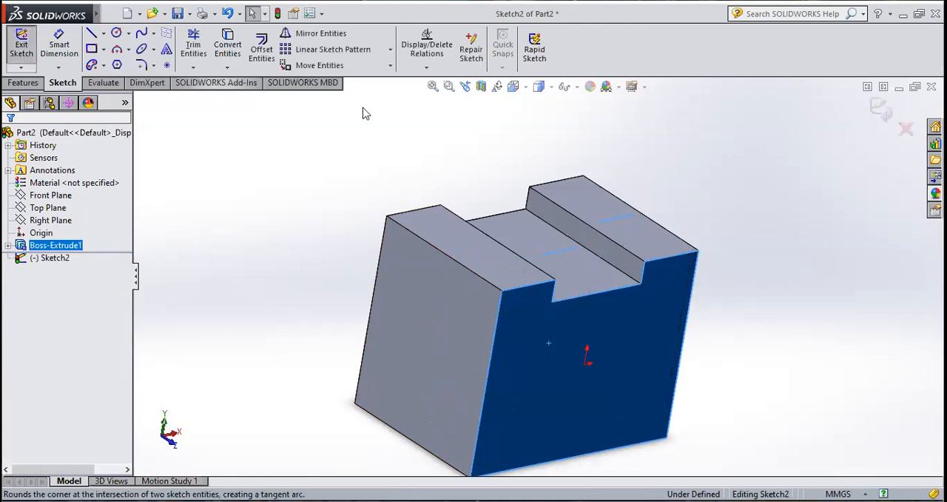
pyautogui.click(525, 88)
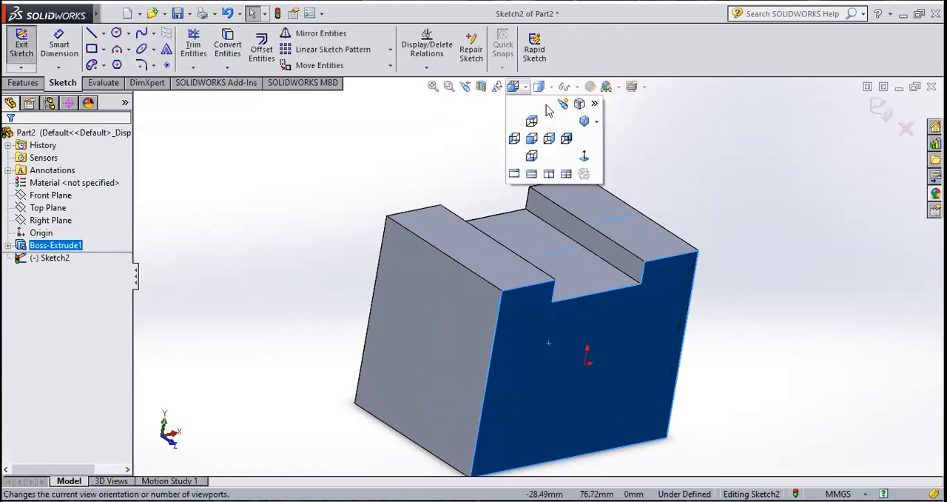
pyautogui.click(585, 164)
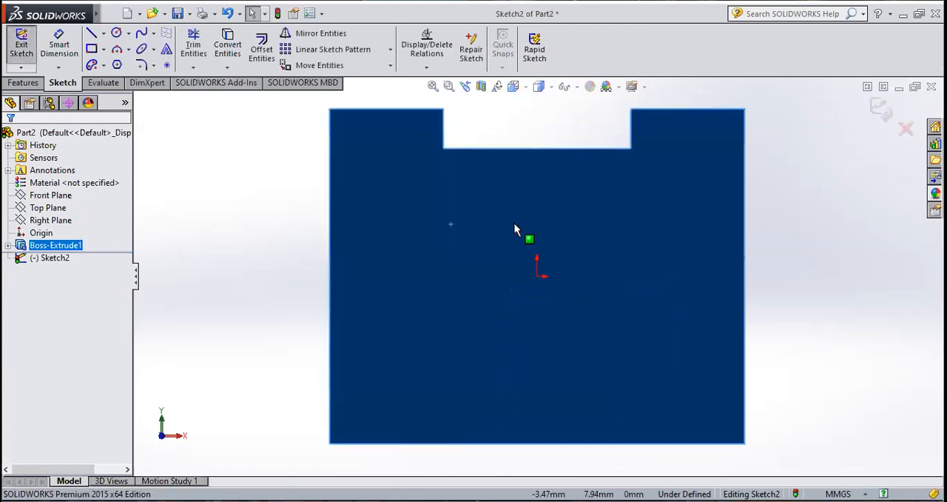
# Step: Sketch a circle centred on the front face's left edge at origin height and set its radius to 17 mm
pyautogui.click(117, 32)
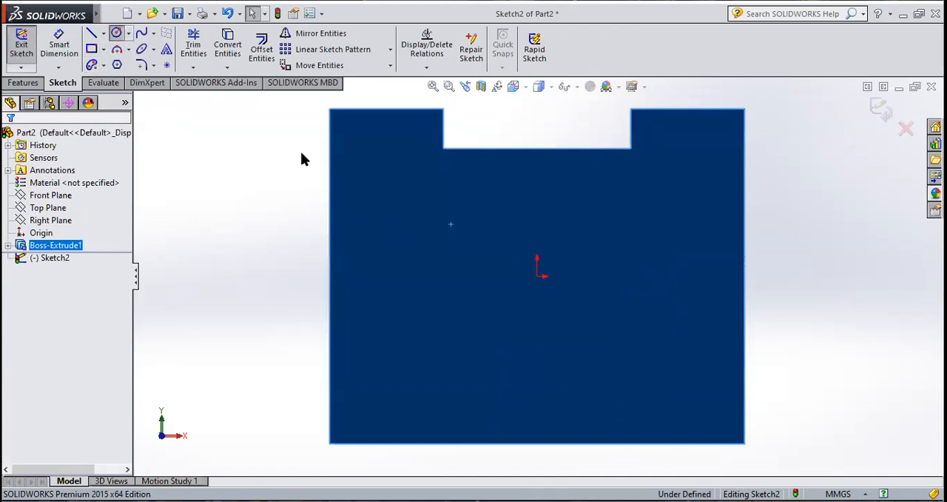
pyautogui.click(330, 275)
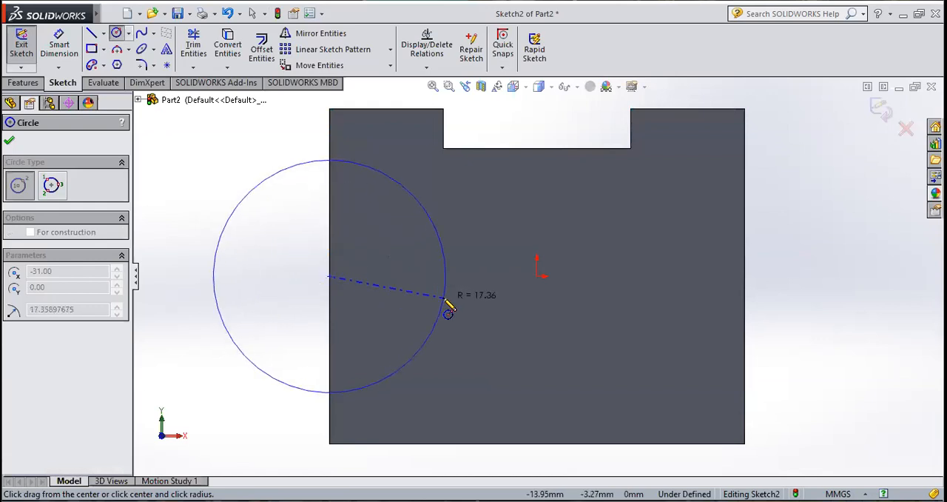
pyautogui.click(446, 300)
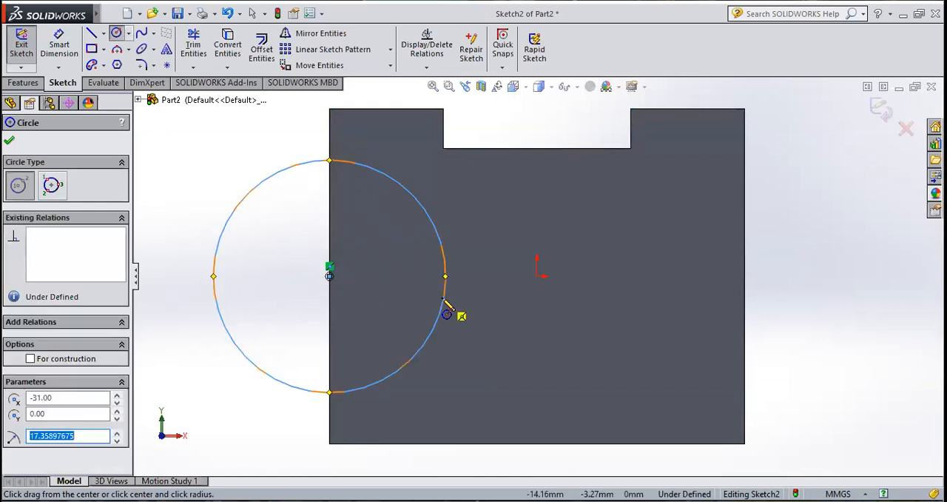
pyautogui.write('17')
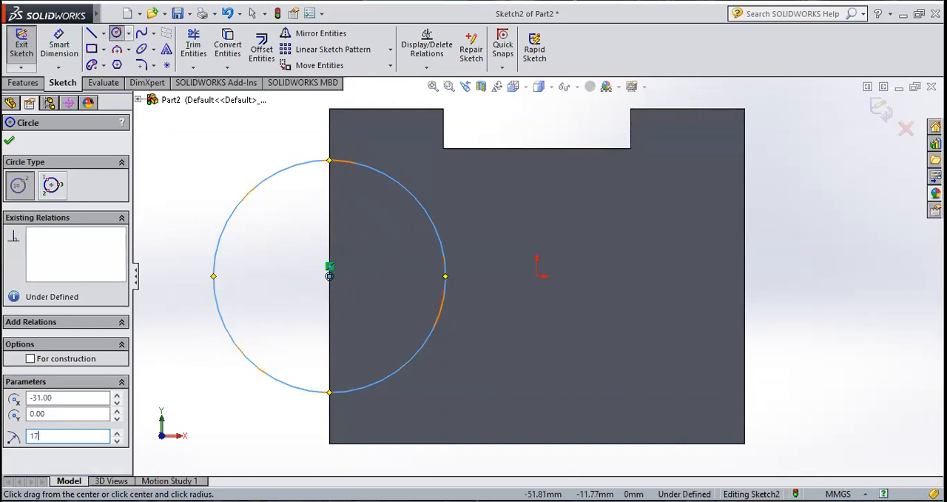
pyautogui.press('Return')
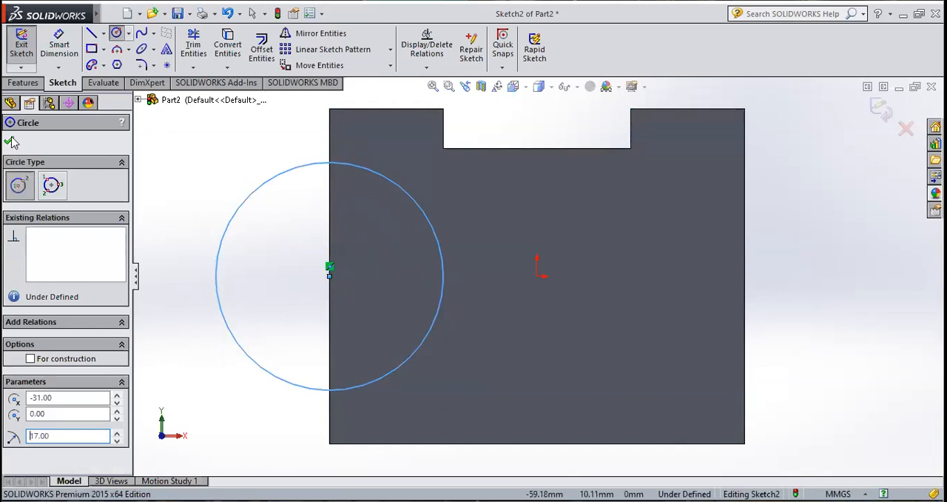
pyautogui.press('Escape')
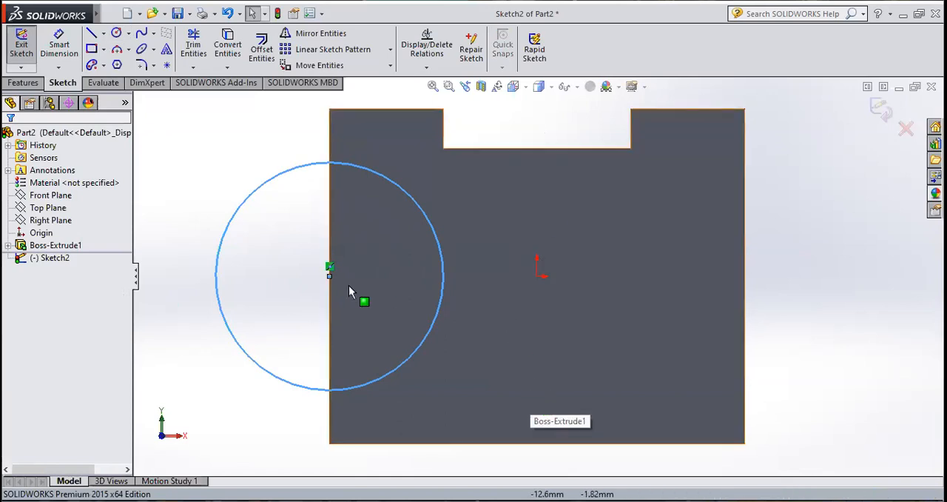
# Step: Sketch a second circle with a 17 mm radius centred on the front face's right edge at origin height, and exit the sketch
pyautogui.click(121, 34)
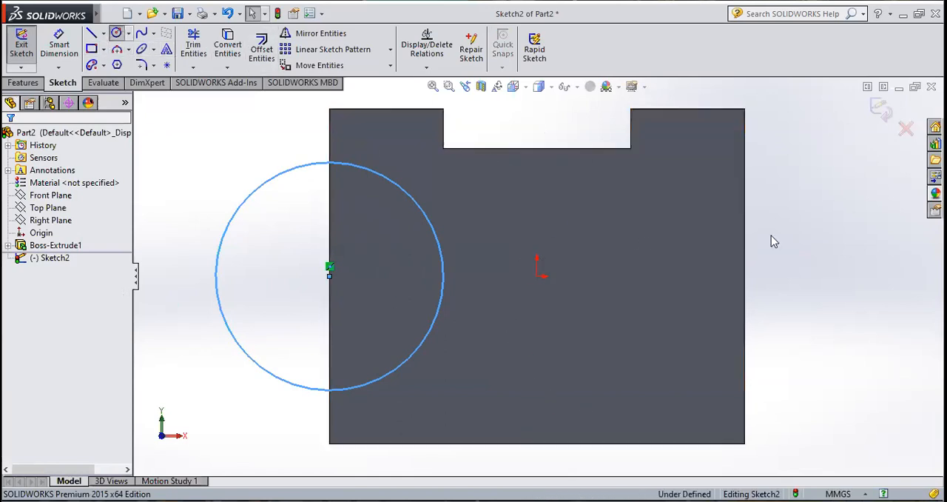
pyautogui.click(744, 275)
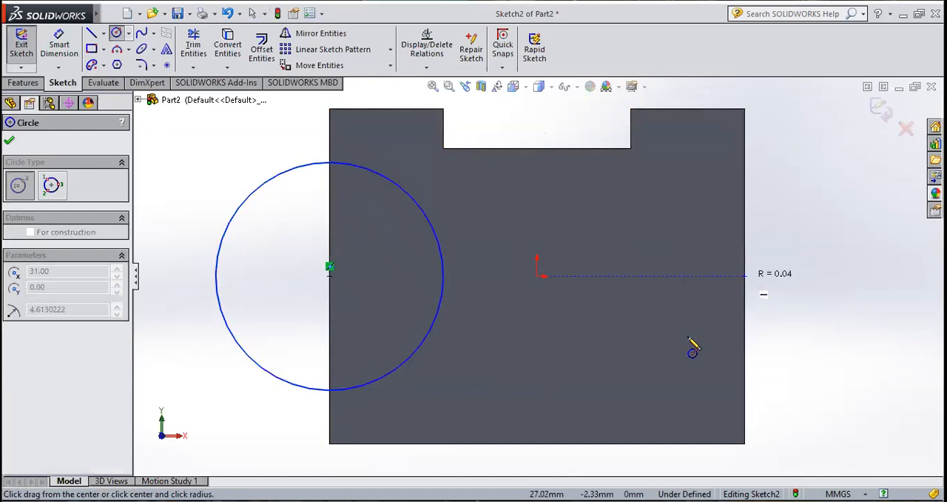
pyautogui.click(673, 374)
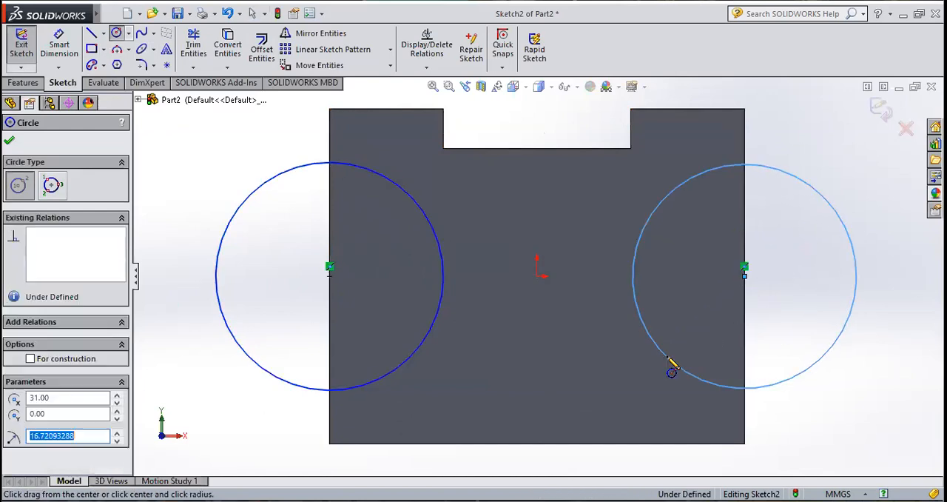
pyautogui.write('17')
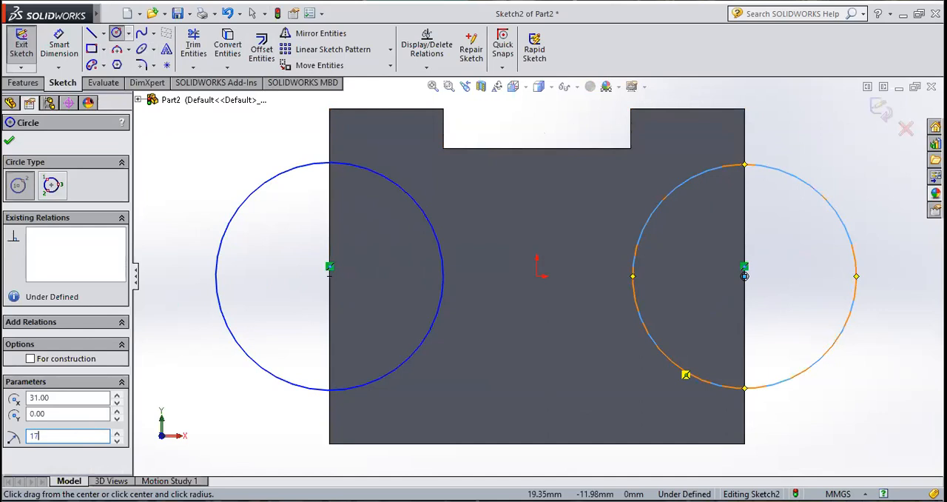
pyautogui.press('Return')
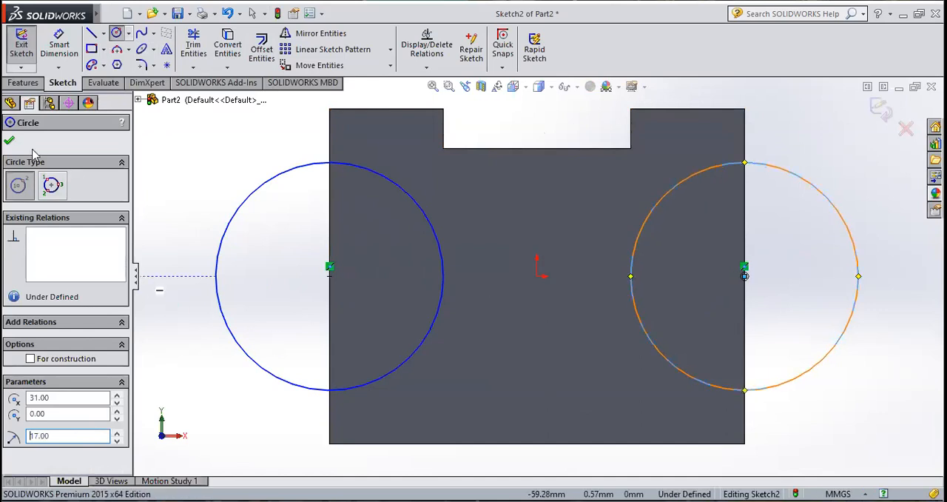
pyautogui.click(9, 142)
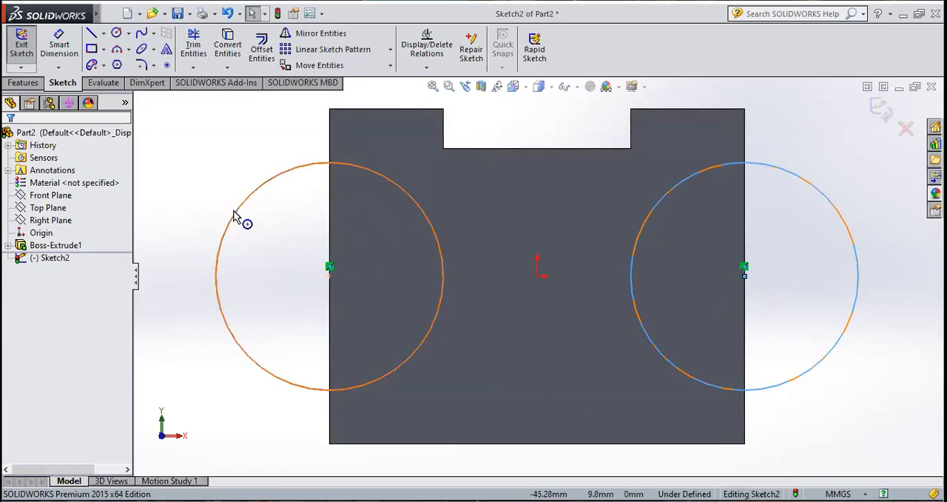
pyautogui.click(23, 47)
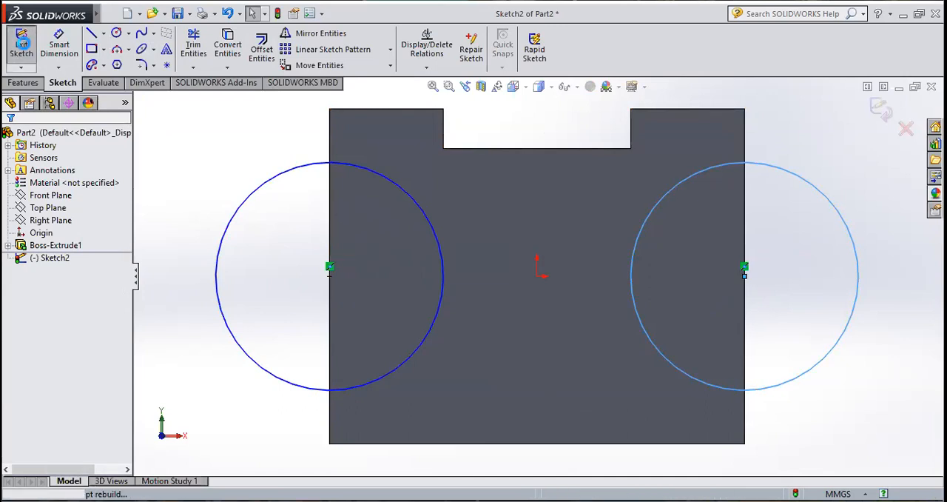
pyautogui.moveTo(214, 143); pyautogui.dragTo(259, 178, button='middle')
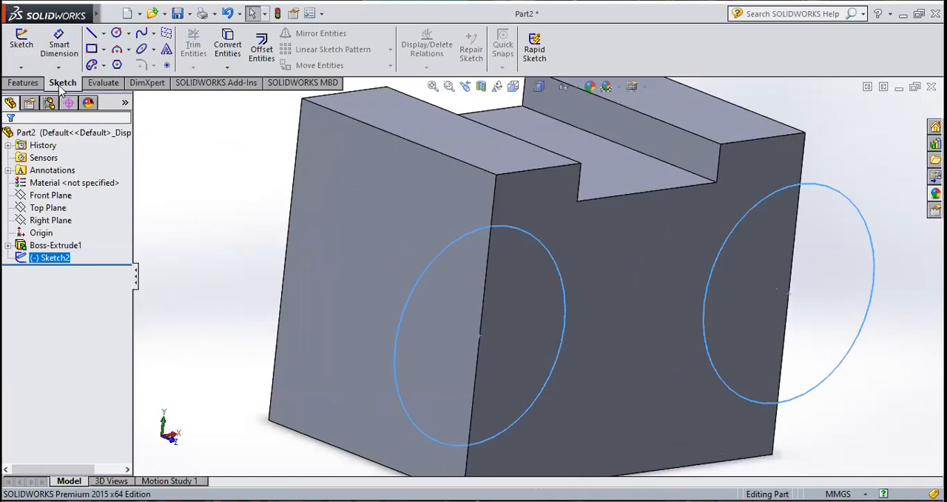
# Step: Extrude-cut both edge circles into the block with a Blind end condition and a depth of 12 mm
pyautogui.click(33, 87)
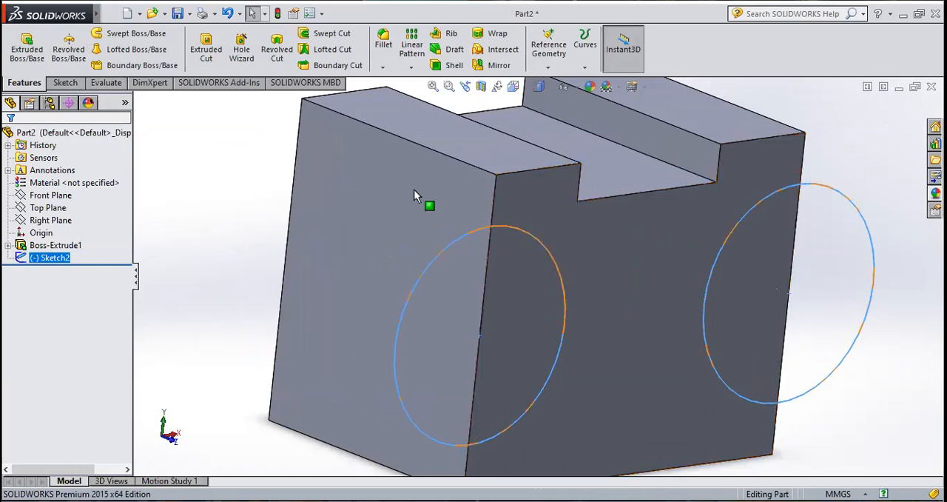
pyautogui.click(206, 57)
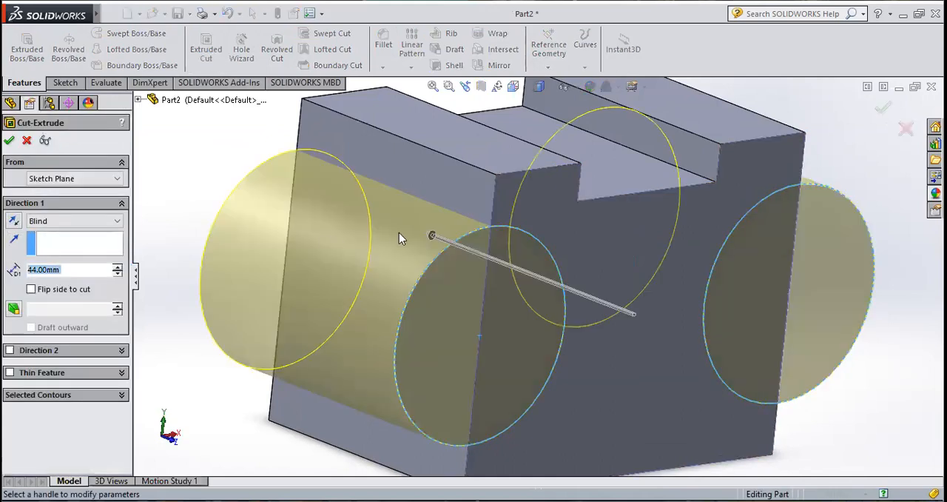
pyautogui.click(12, 221)
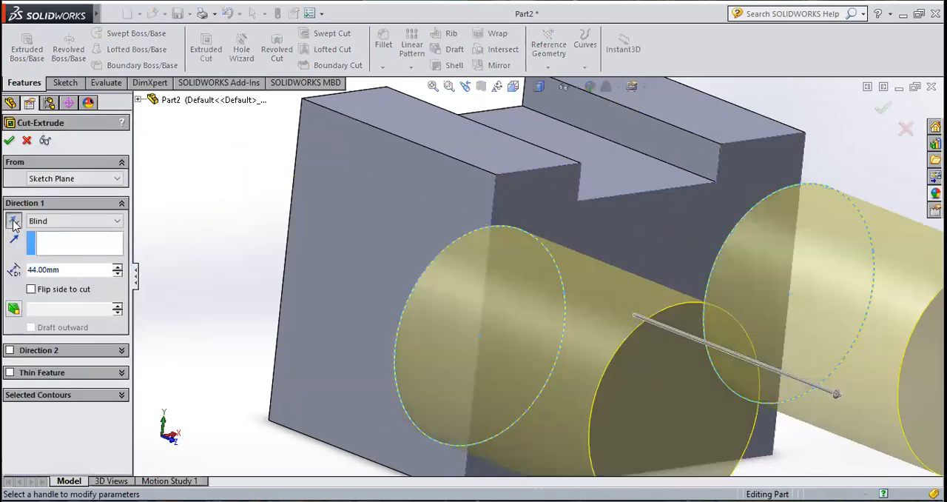
pyautogui.click(13, 222)
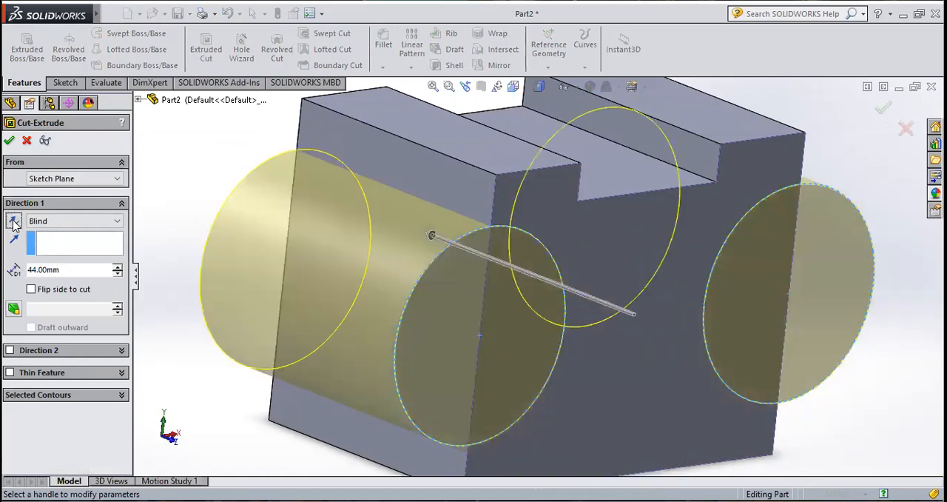
pyautogui.click(15, 224)
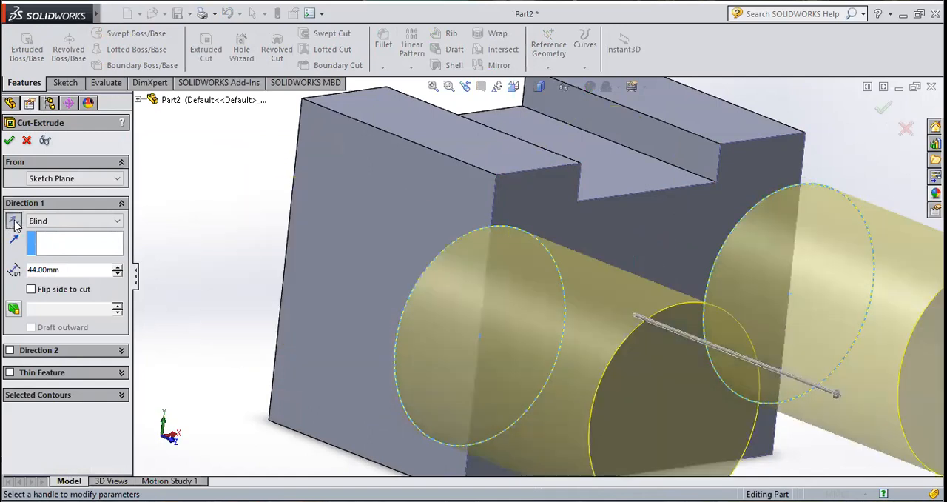
pyautogui.click(13, 222)
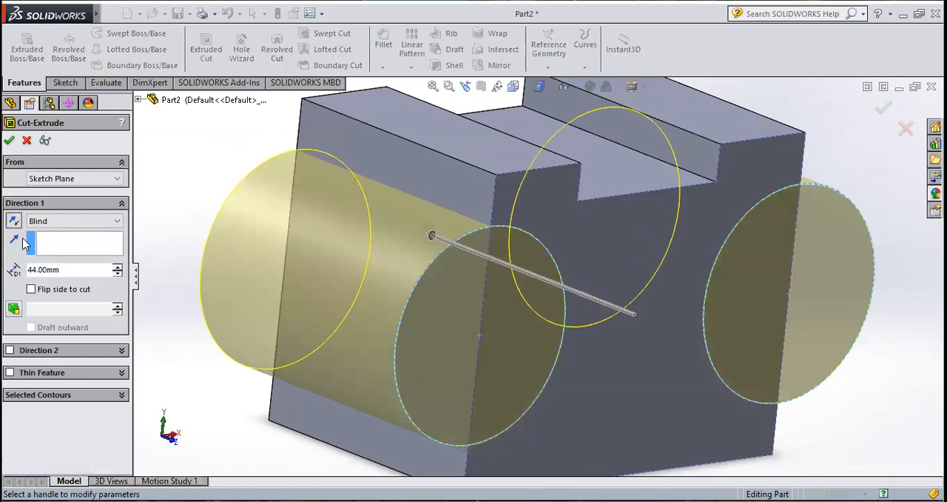
pyautogui.click(69, 269)
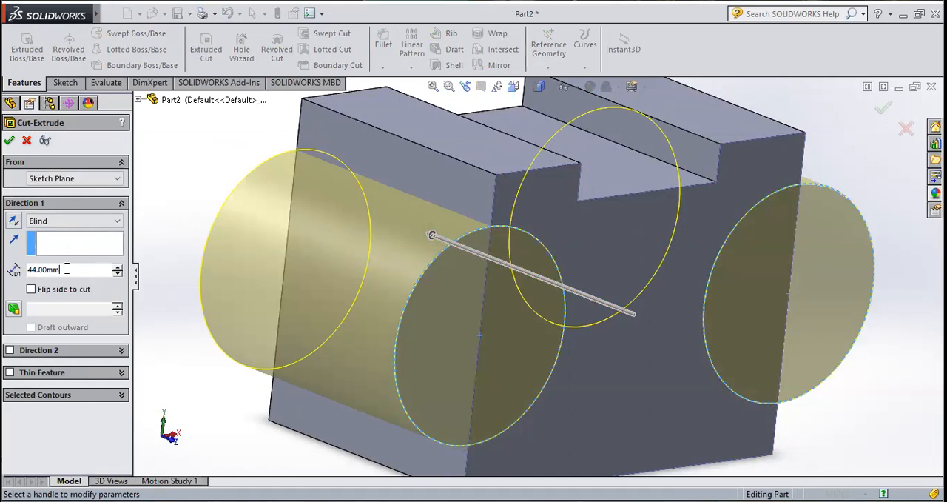
pyautogui.doubleClick(42, 269)
pyautogui.write('12')
pyautogui.press('Return')
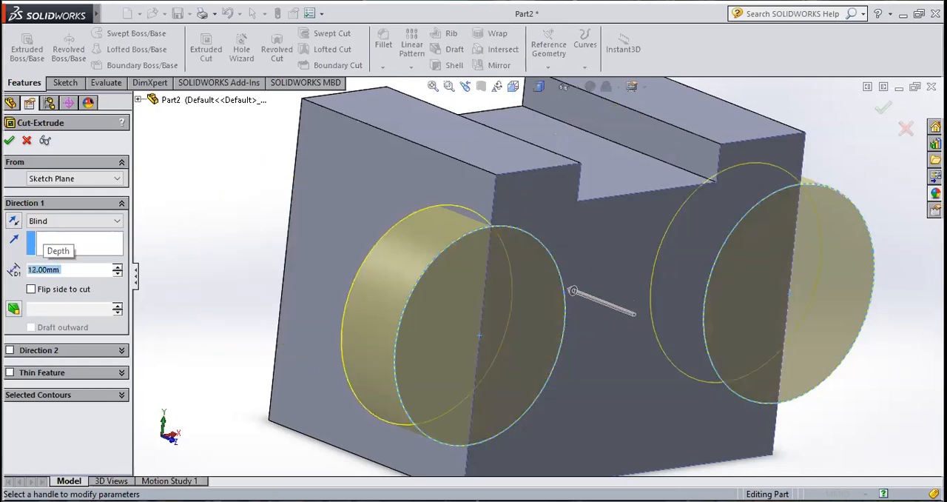
pyautogui.click(11, 141)
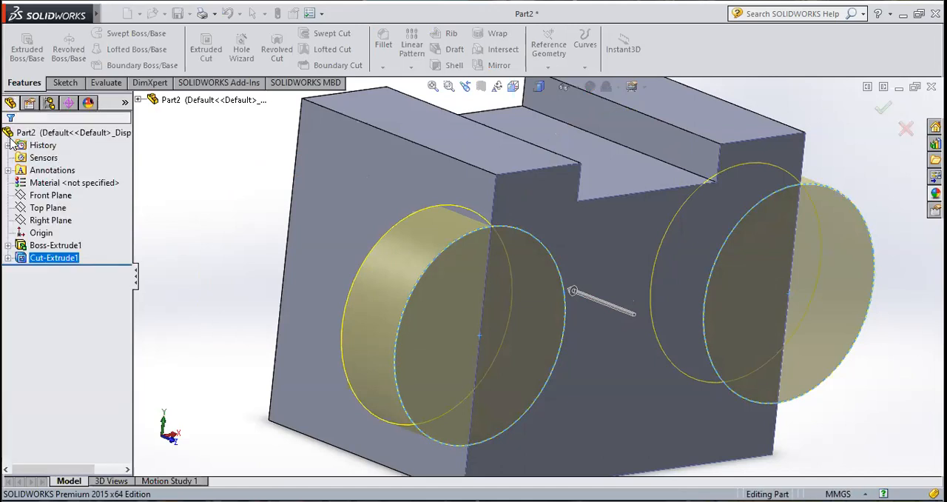
pyautogui.click(190, 205)
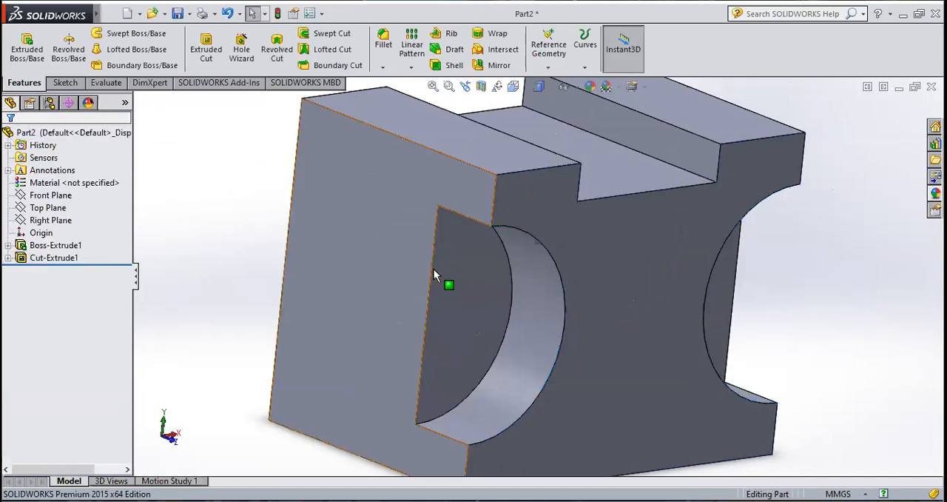
# Step: Show the Front, Top and Right reference planes in the part
pyautogui.scroll(-2, 433, 269)
pyautogui.moveTo(431, 263)
pyautogui.mouseDown(button='middle')
pyautogui.moveTo(318, 231)
pyautogui.moveTo(392, 253)
pyautogui.moveTo(484, 262)
pyautogui.moveTo(447, 270)
pyautogui.mouseUp(button='middle')
pyautogui.scroll(5, 444, 274)
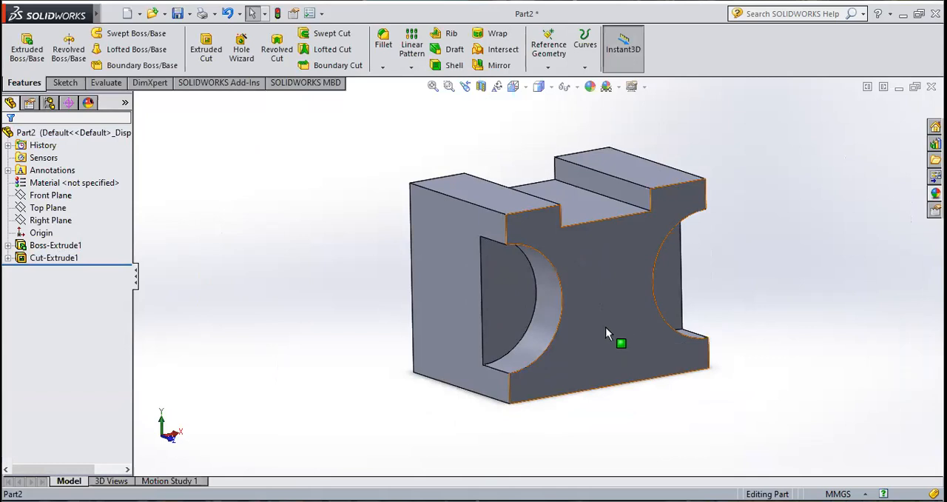
pyautogui.click(33, 260)
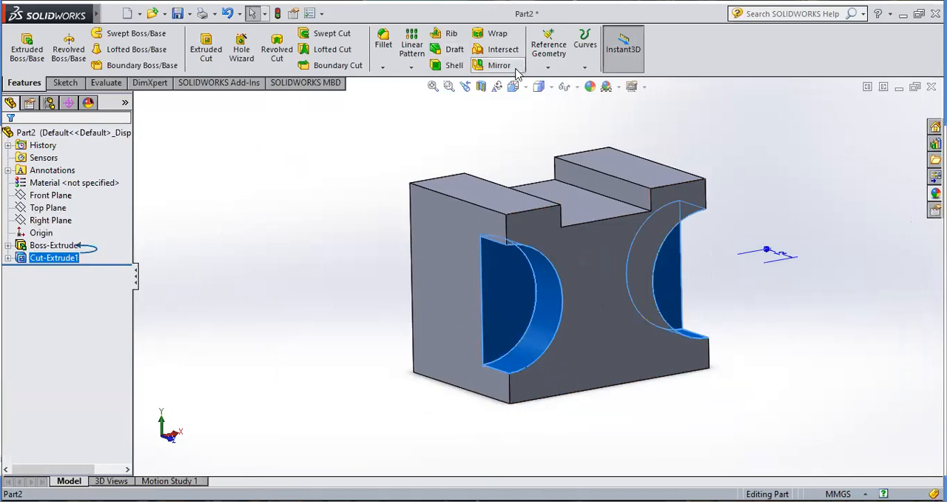
pyautogui.click(80, 194)
pyautogui.click(51, 195)
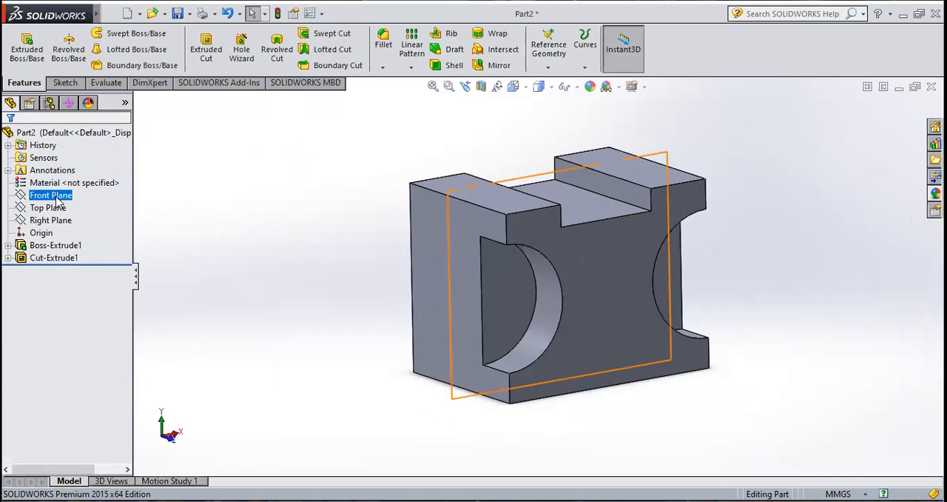
pyautogui.rightClick(26, 196)
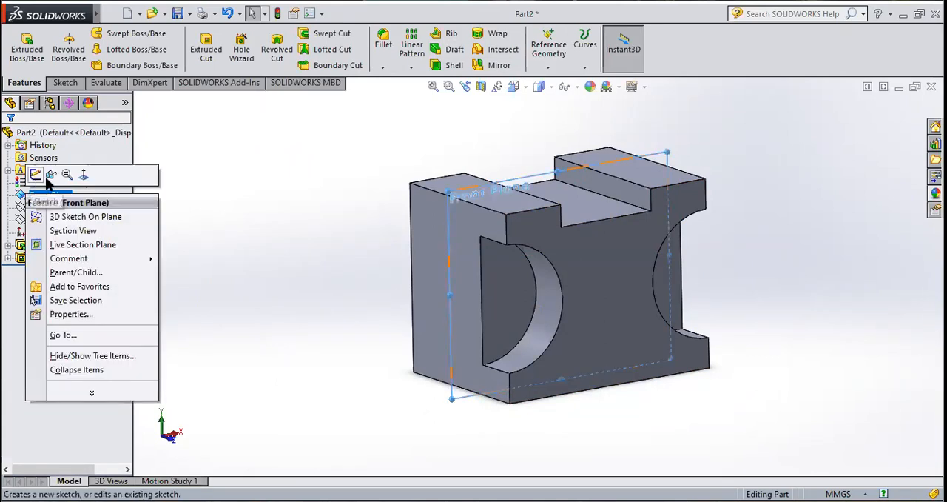
pyautogui.click(49, 175)
pyautogui.rightClick(47, 209)
pyautogui.click(69, 189)
pyautogui.rightClick(52, 222)
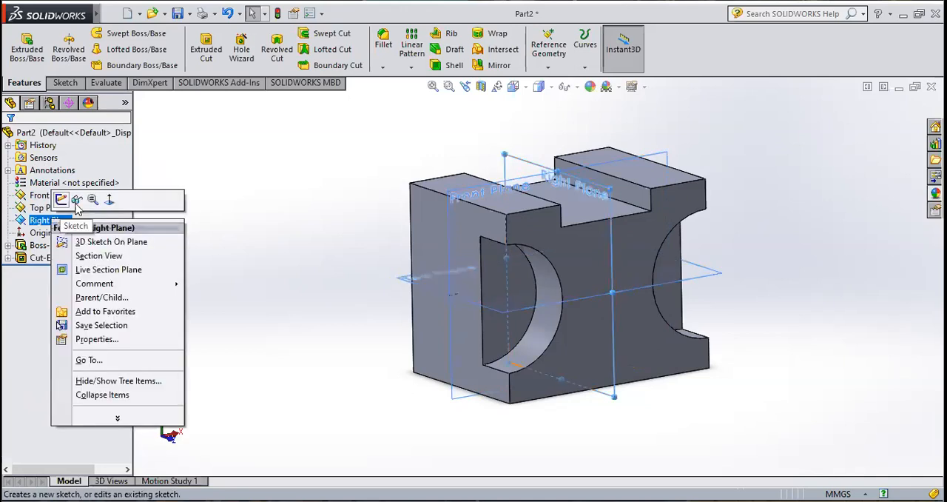
pyautogui.click(76, 202)
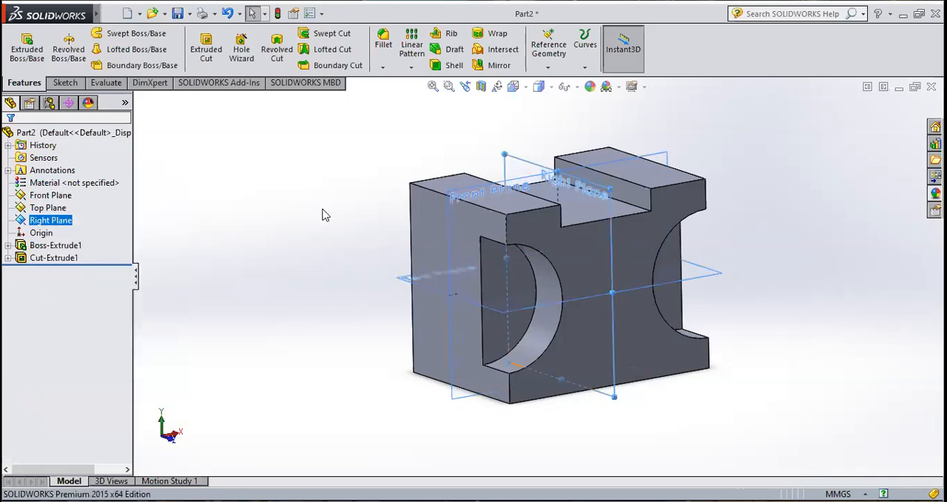
pyautogui.click(322, 215)
# Step: Mirror the circular cut feature about the Front Plane
pyautogui.click(59, 259)
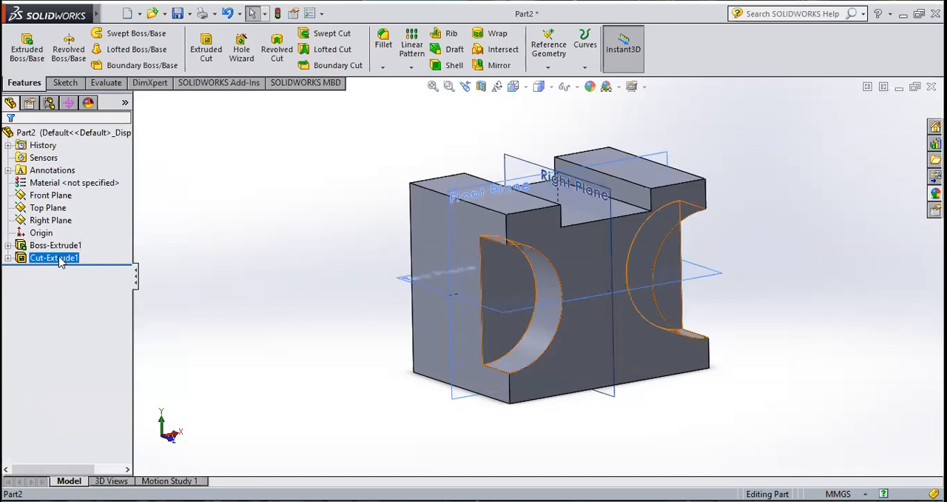
pyautogui.click(499, 65)
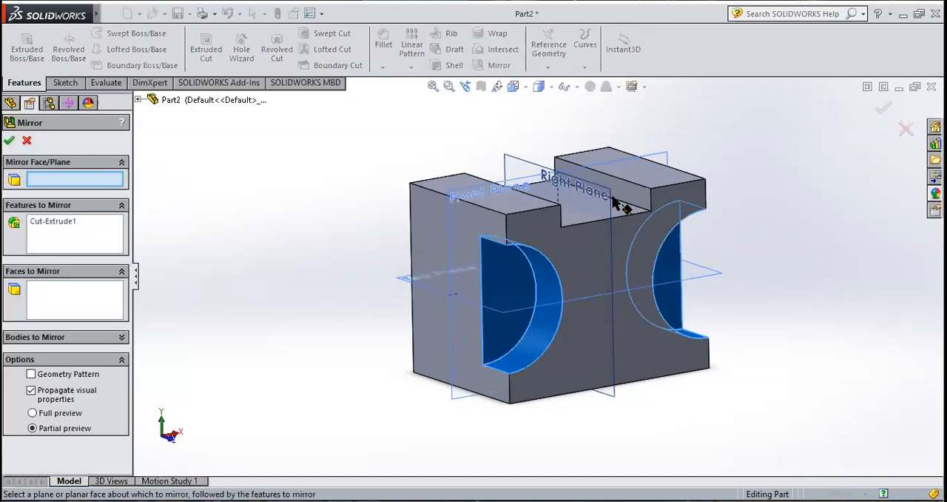
pyautogui.moveTo(610, 163); pyautogui.dragTo(626, 163, button='middle')
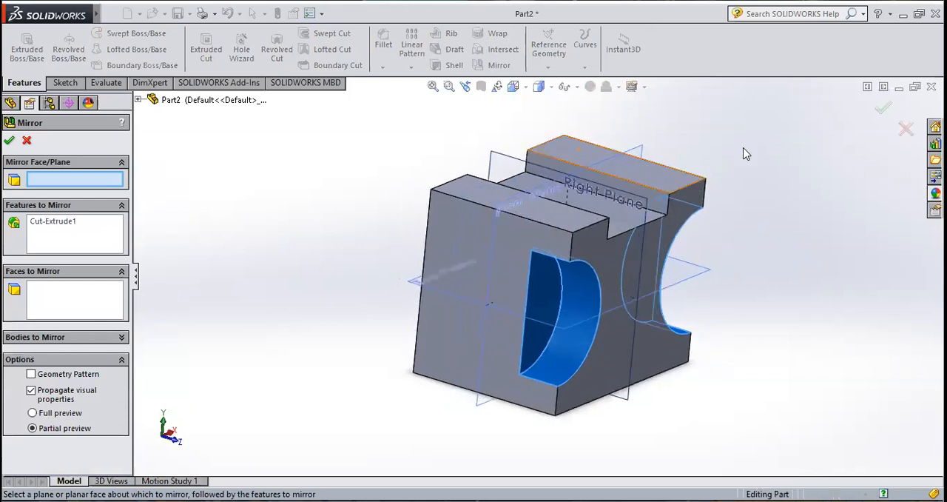
pyautogui.click(641, 152)
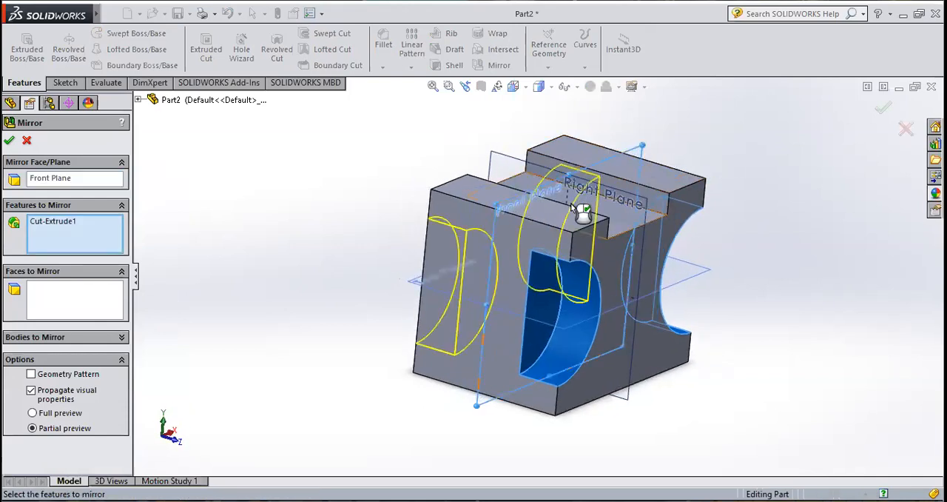
pyautogui.moveTo(493, 206); pyautogui.dragTo(529, 246, button='middle')
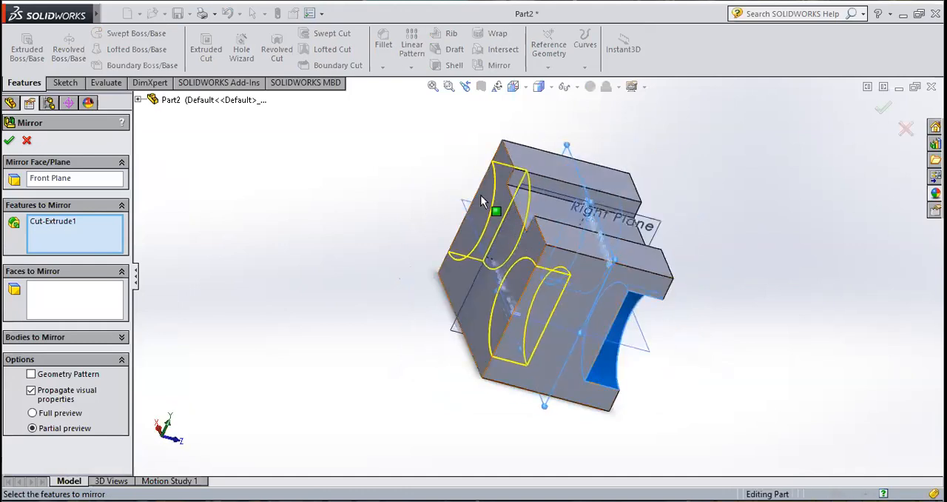
pyautogui.moveTo(680, 266); pyautogui.dragTo(495, 303, button='middle')
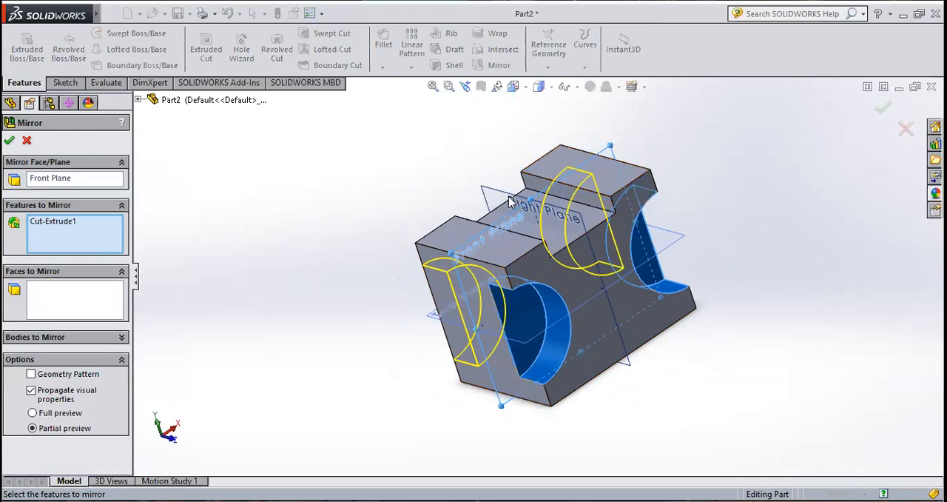
pyautogui.scroll(-3, 513, 207)
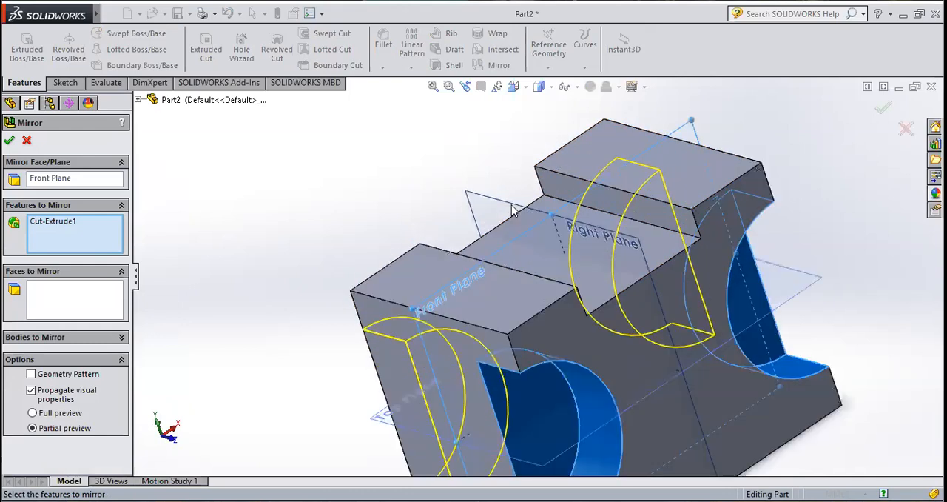
pyautogui.scroll(3, 536, 247)
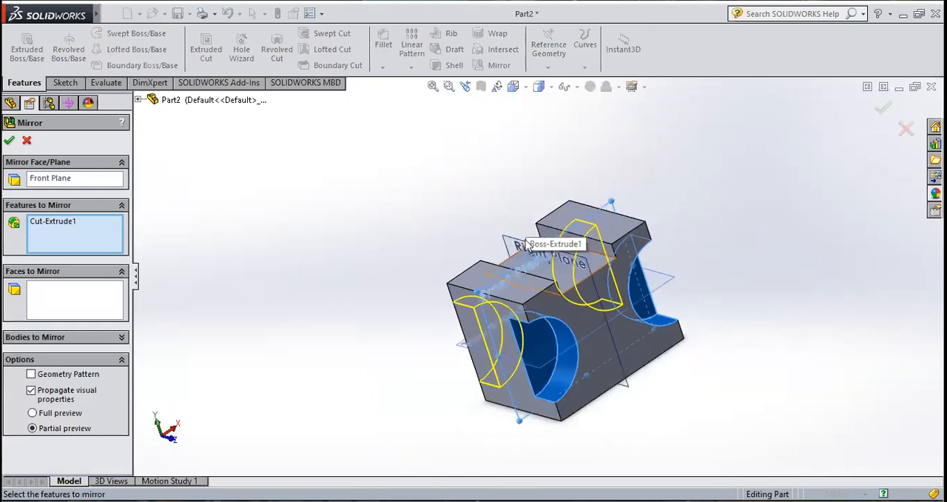
pyautogui.moveTo(501, 294); pyautogui.dragTo(585, 315, button='middle')
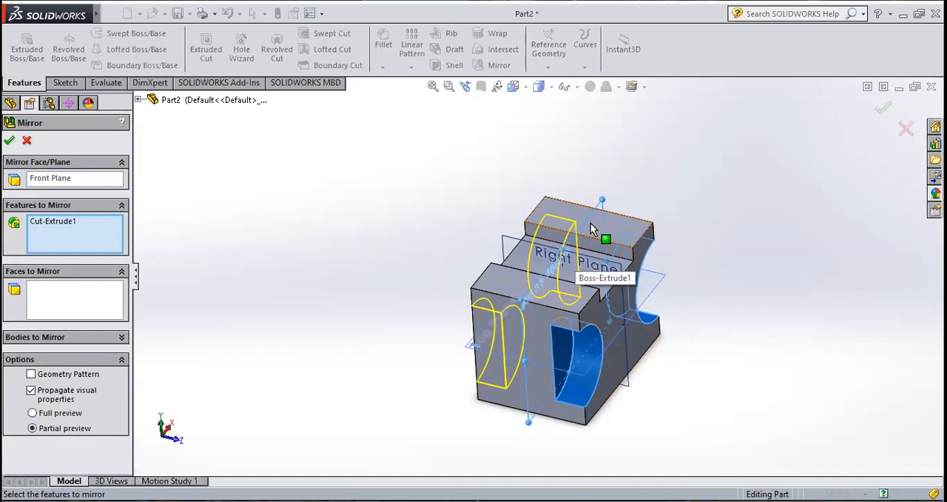
pyautogui.click(9, 141)
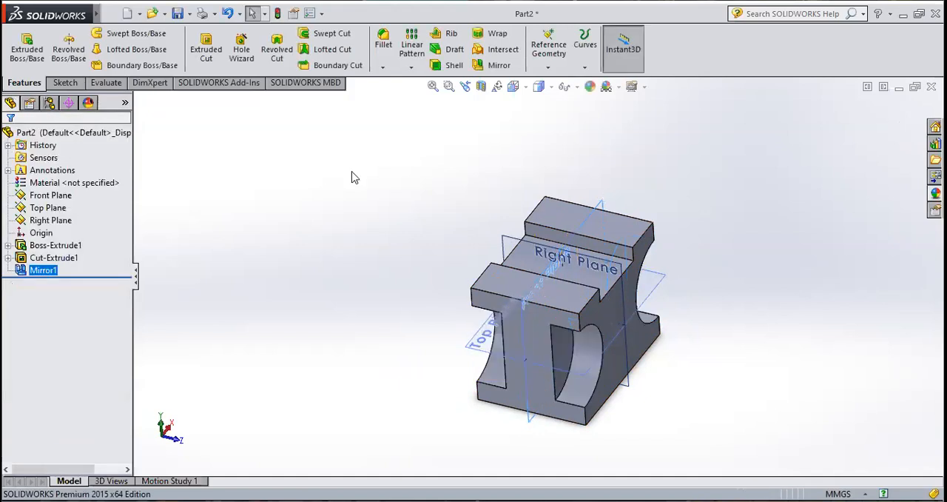
# Step: Start a new sketch on the block's I-shaped side face and view it normal to the screen
pyautogui.moveTo(420, 231); pyautogui.dragTo(440, 200, button='middle')
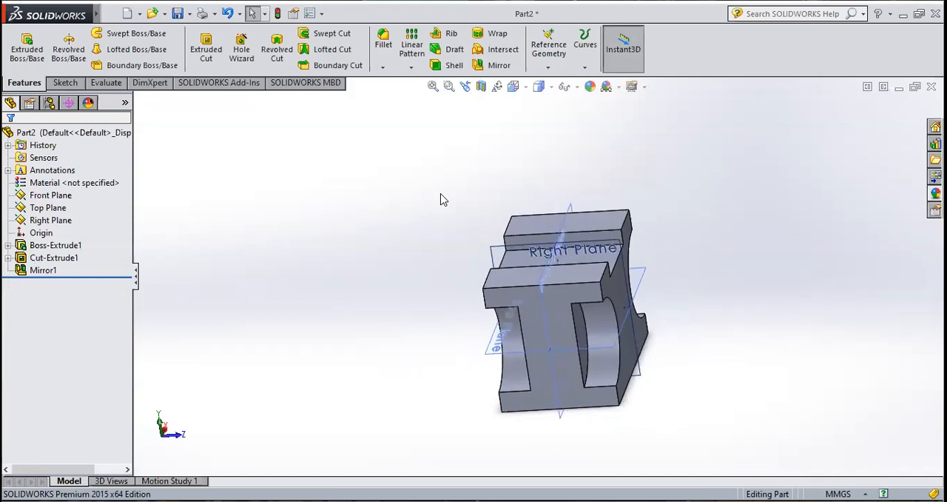
pyautogui.scroll(-2, 538, 342)
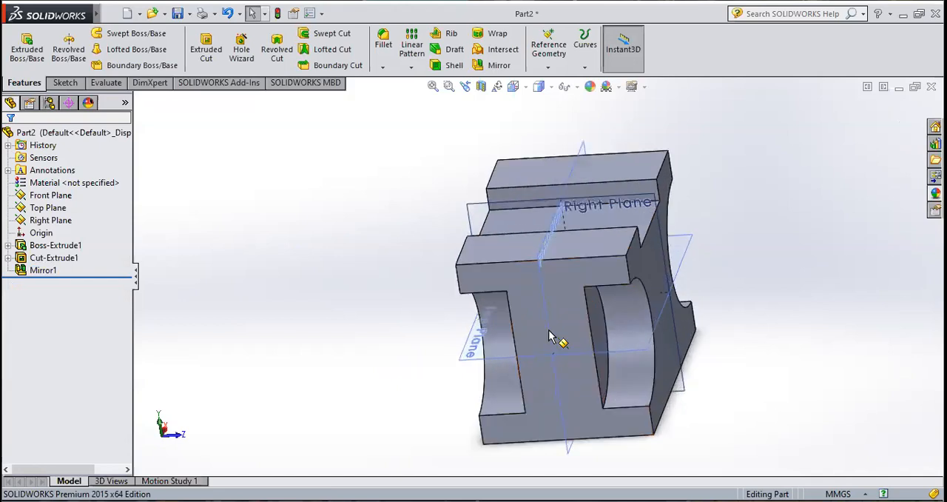
pyautogui.click(571, 334)
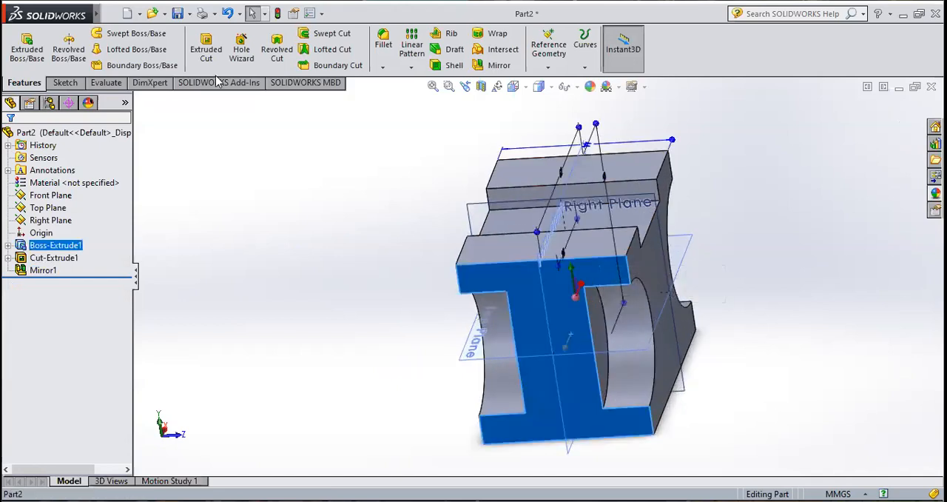
pyautogui.click(63, 82)
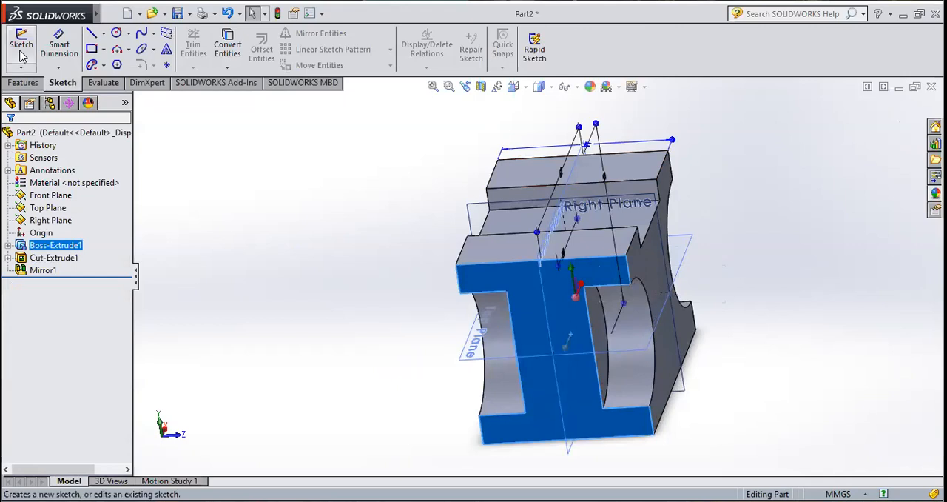
pyautogui.click(22, 52)
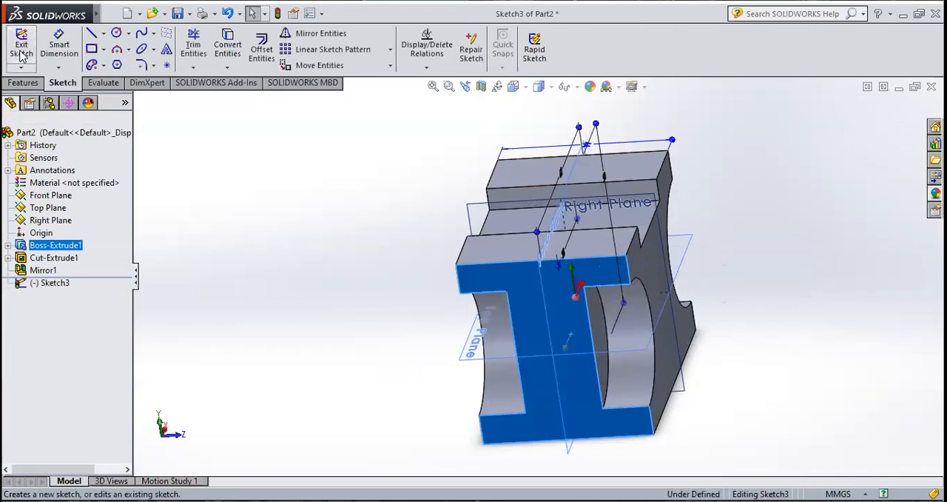
pyautogui.click(525, 87)
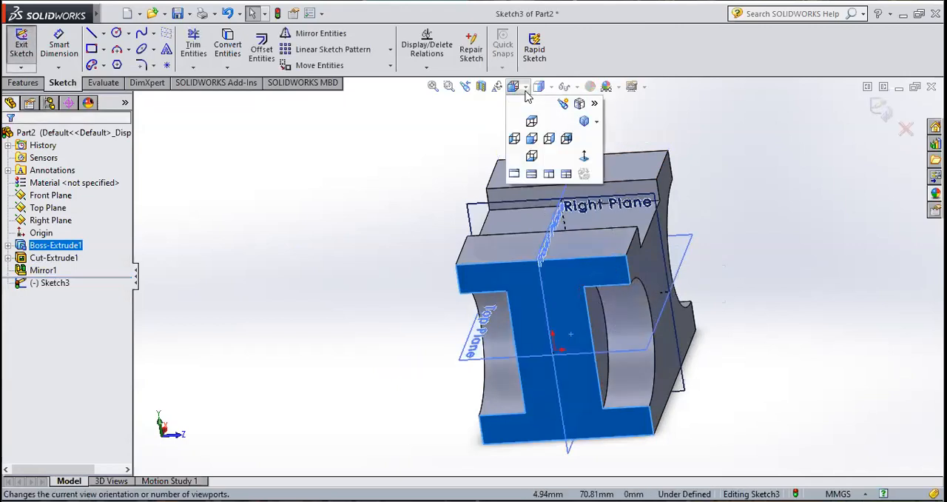
pyautogui.click(584, 157)
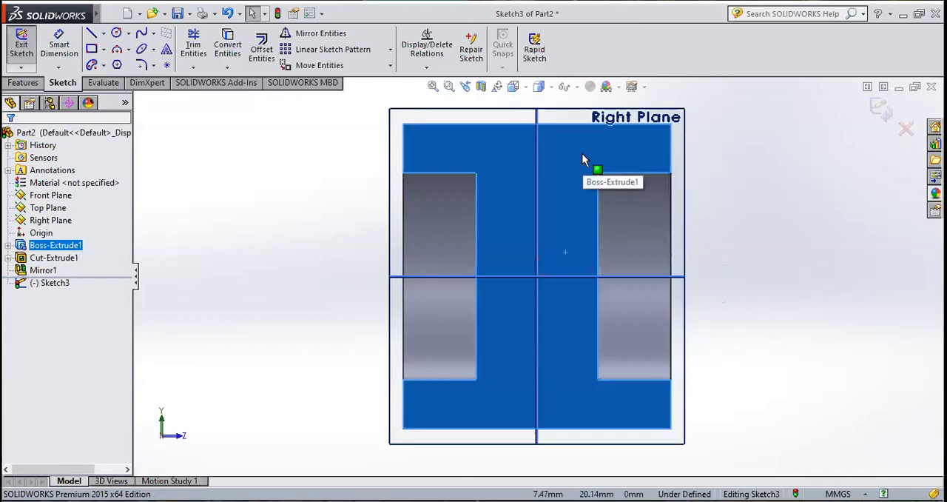
# Step: Sketch a center rectangle about 12.4 mm wide and 13.3 mm high, centred on the origin of the I-shaped face
pyautogui.click(105, 50)
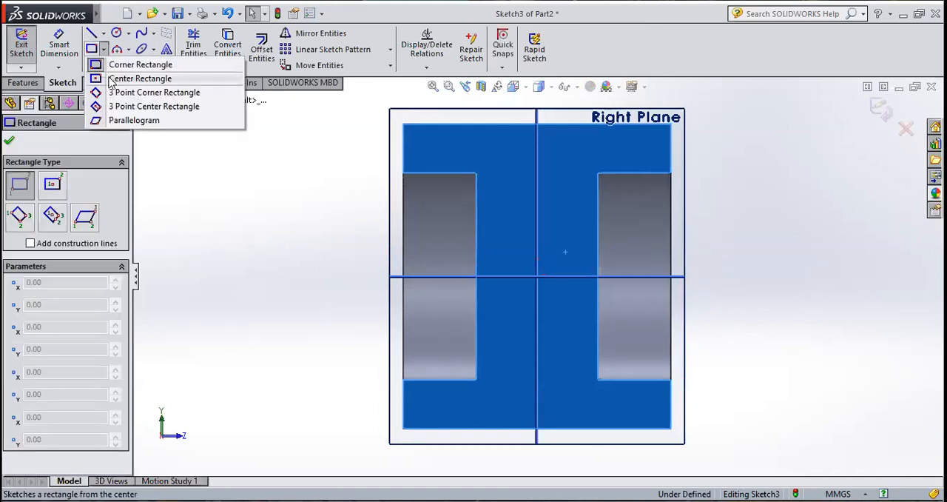
pyautogui.click(111, 78)
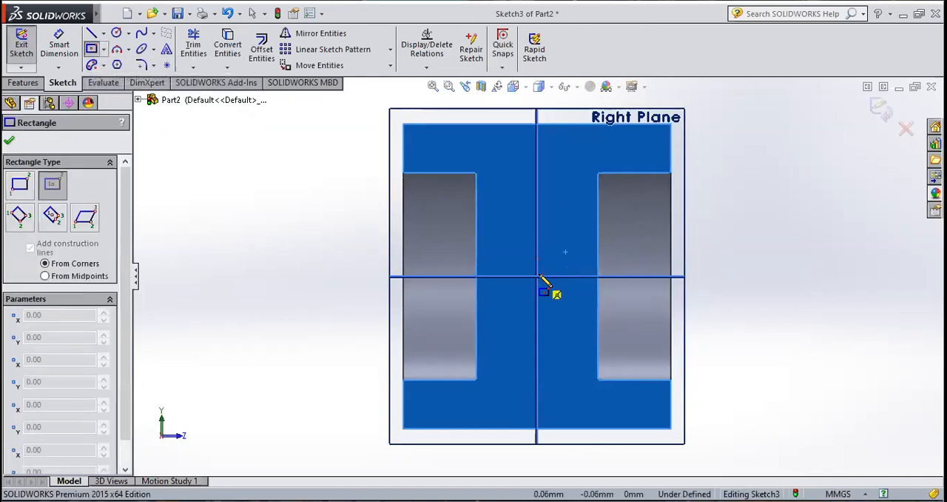
pyautogui.click(538, 276)
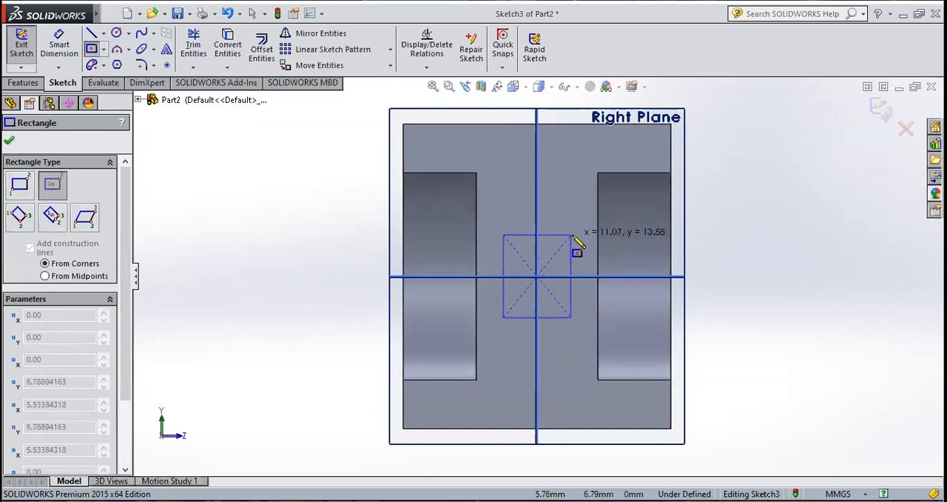
pyautogui.click(574, 235)
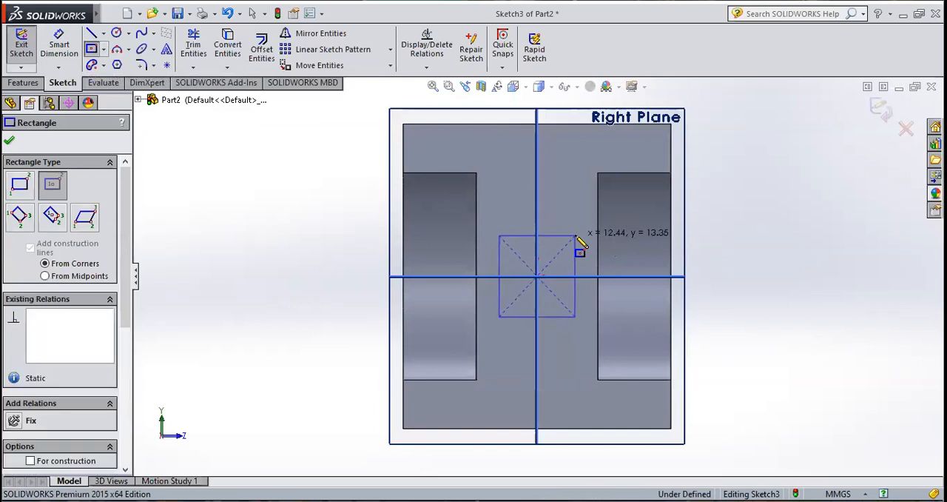
pyautogui.click(9, 141)
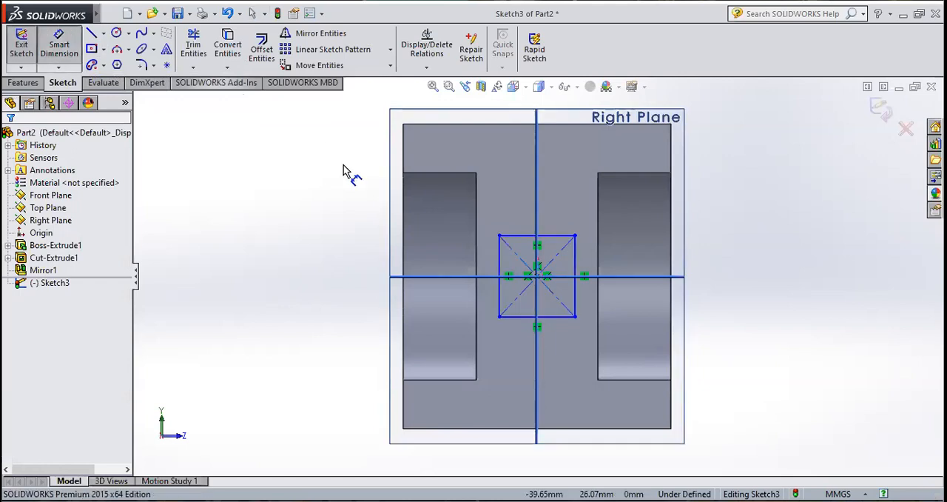
# Step: Dimension the center rectangle 14 mm wide and 18 mm high
pyautogui.click(521, 235)
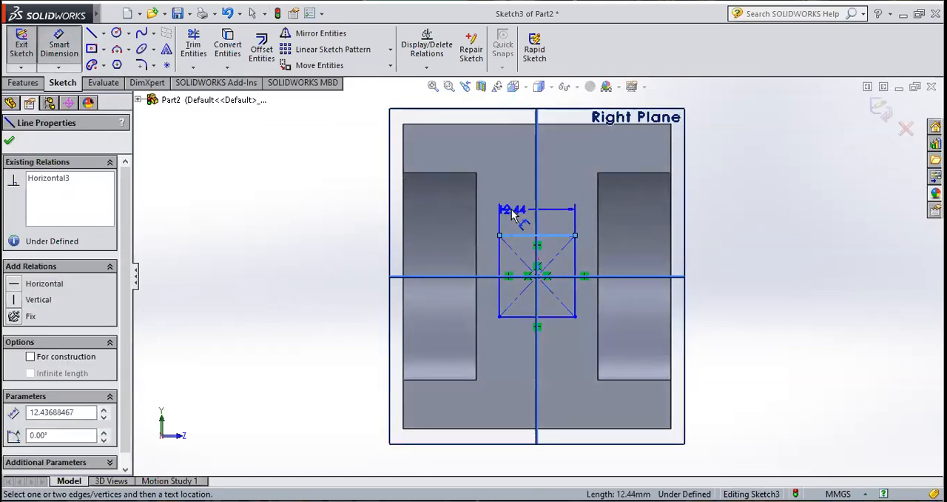
pyautogui.click(514, 212)
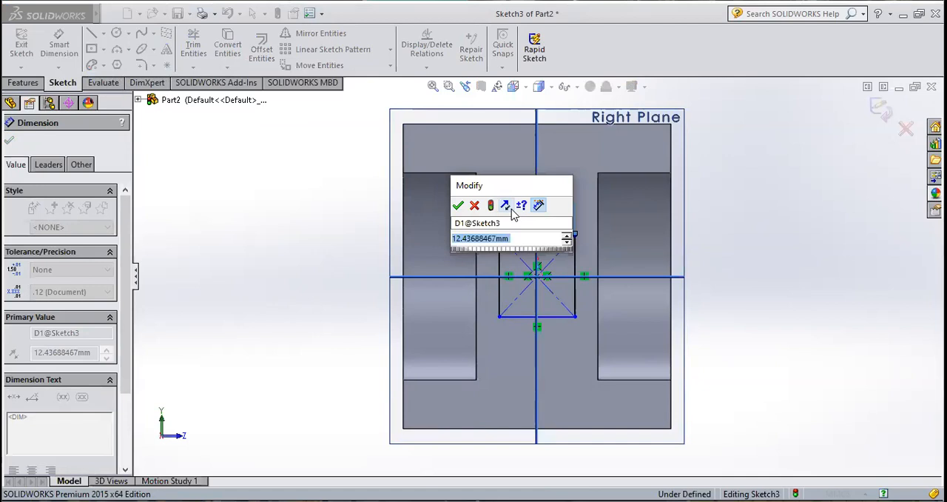
pyautogui.write('14')
pyautogui.press('Return')
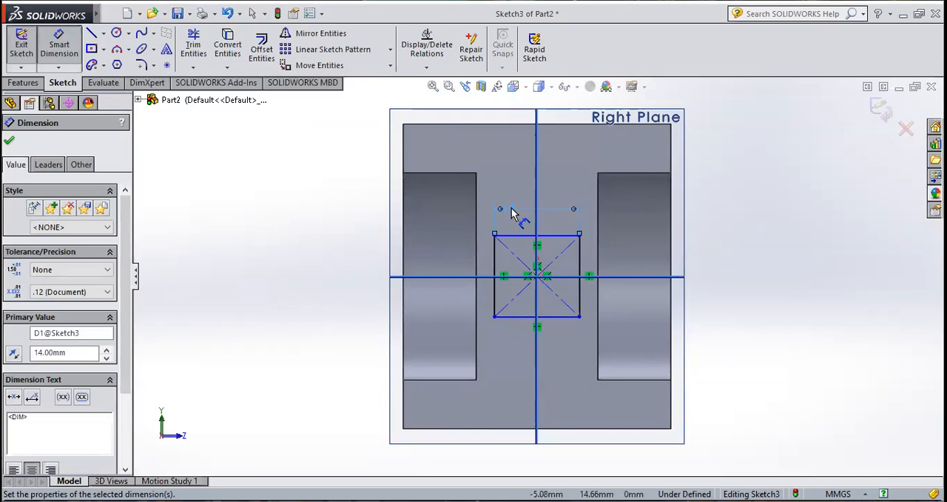
pyautogui.click(581, 266)
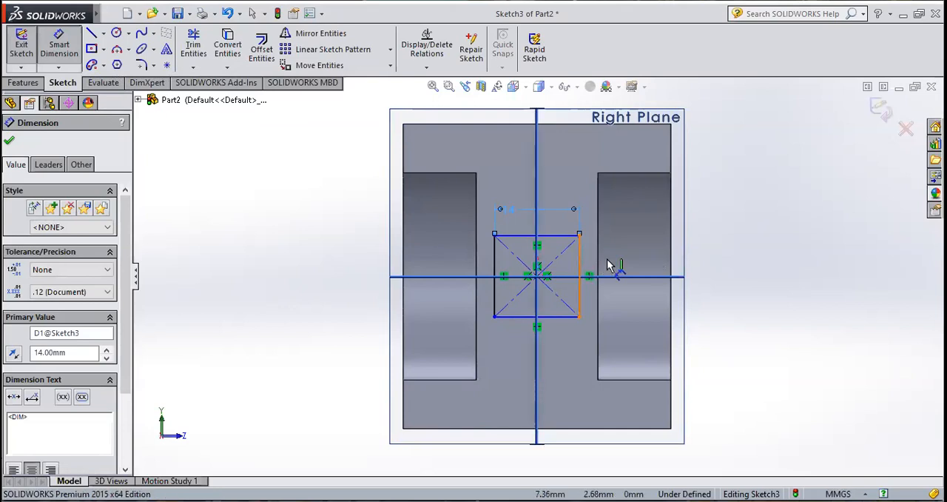
pyautogui.click(613, 265)
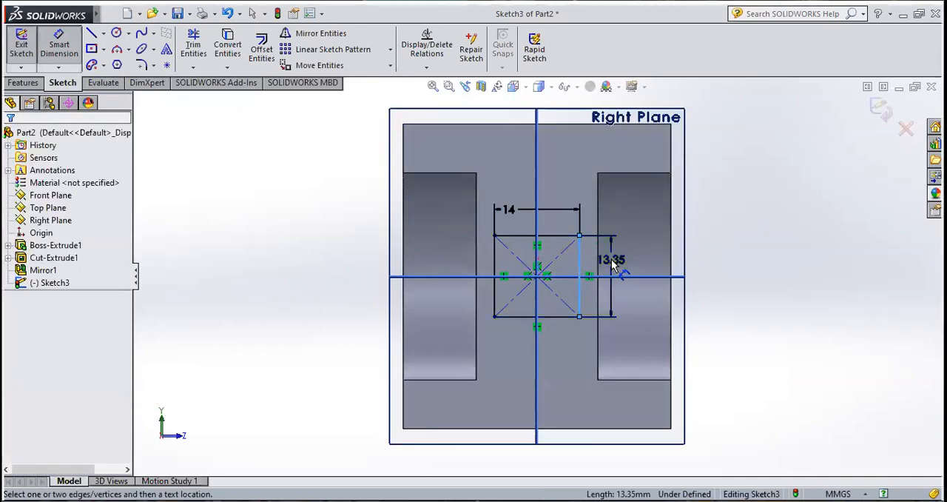
pyautogui.click(612, 264)
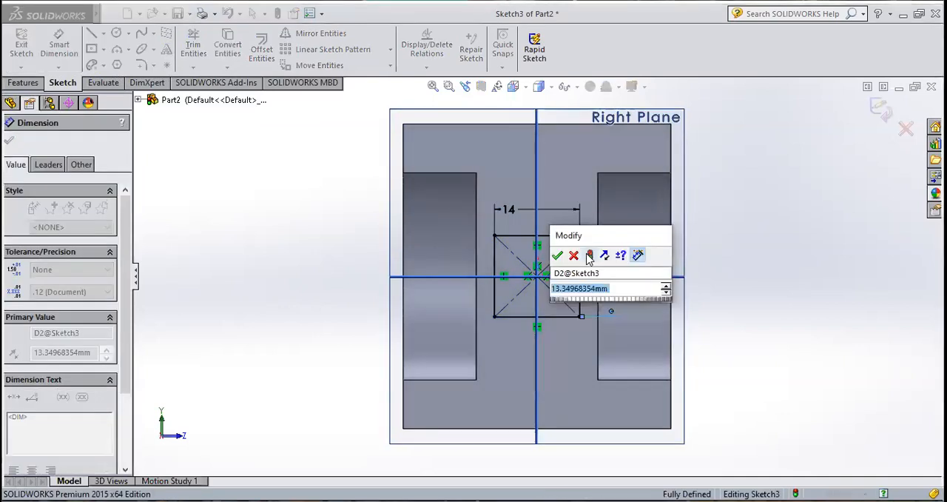
pyautogui.write('18')
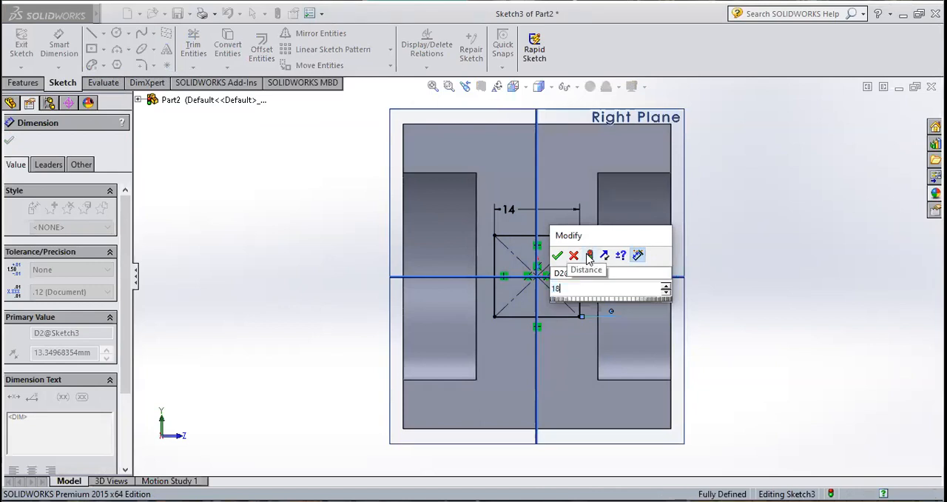
pyautogui.press('Return')
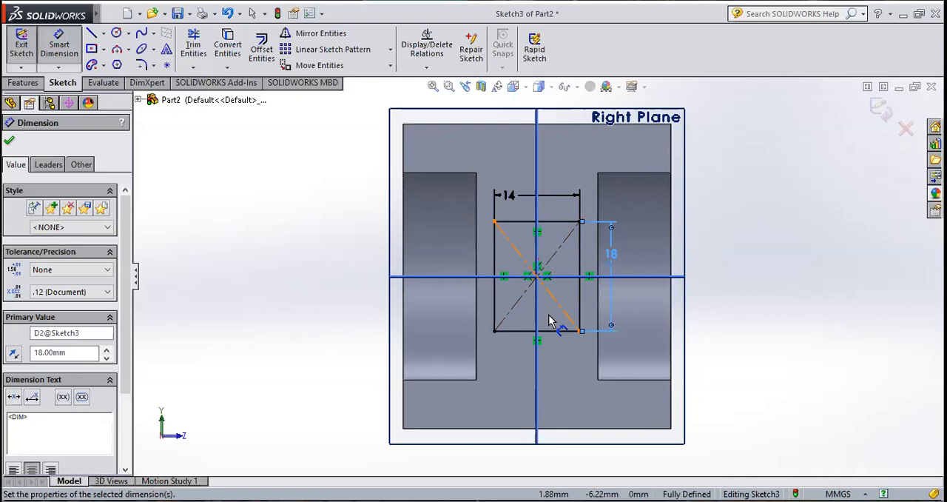
pyautogui.click(59, 55)
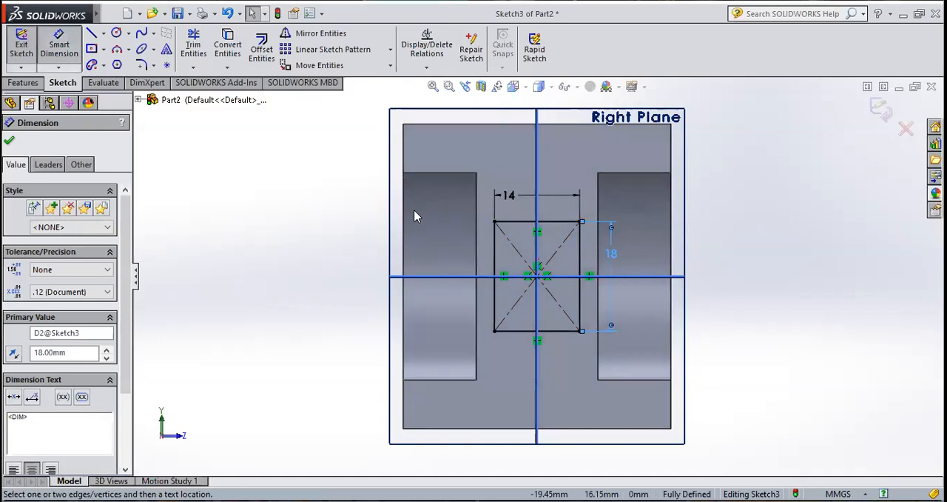
pyautogui.click(495, 249)
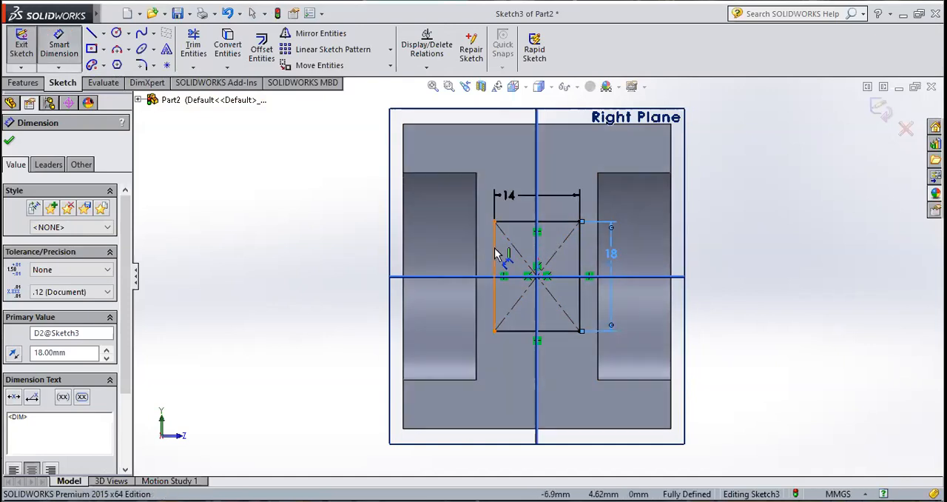
pyautogui.click(536, 251)
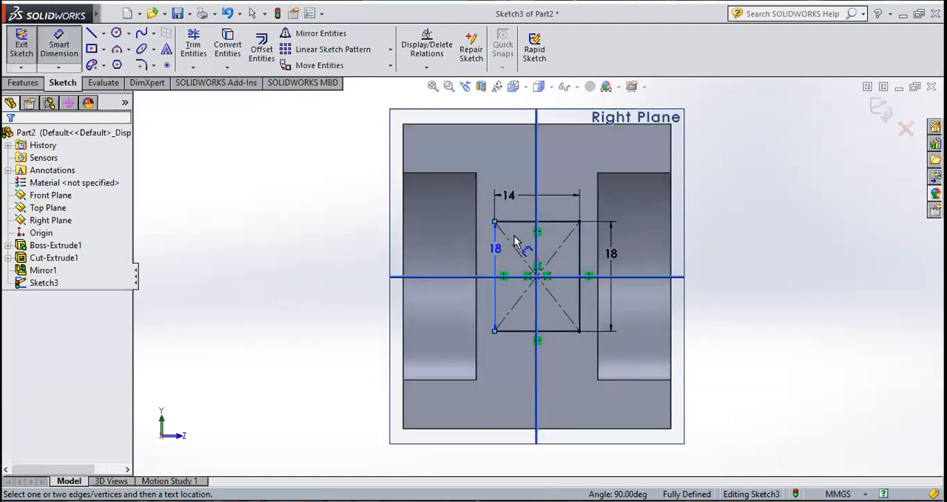
pyautogui.press('Escape')
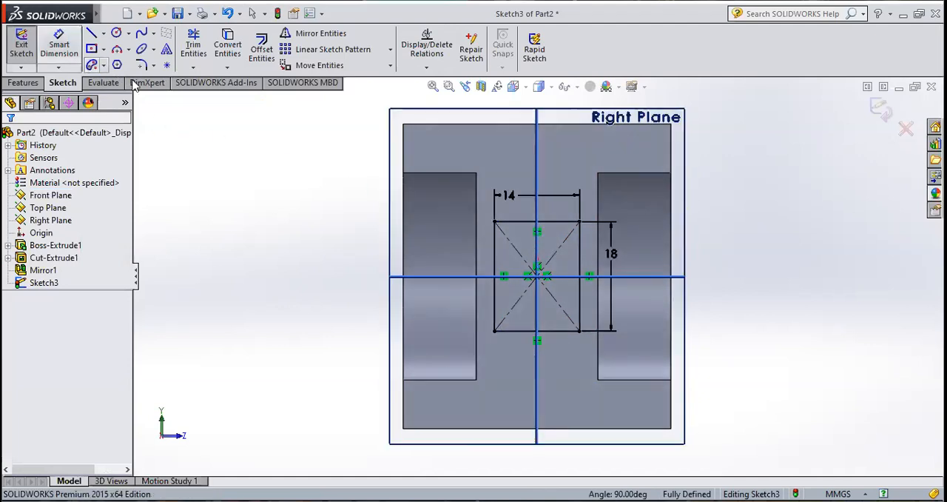
pyautogui.click(554, 222)
pyautogui.click(560, 276)
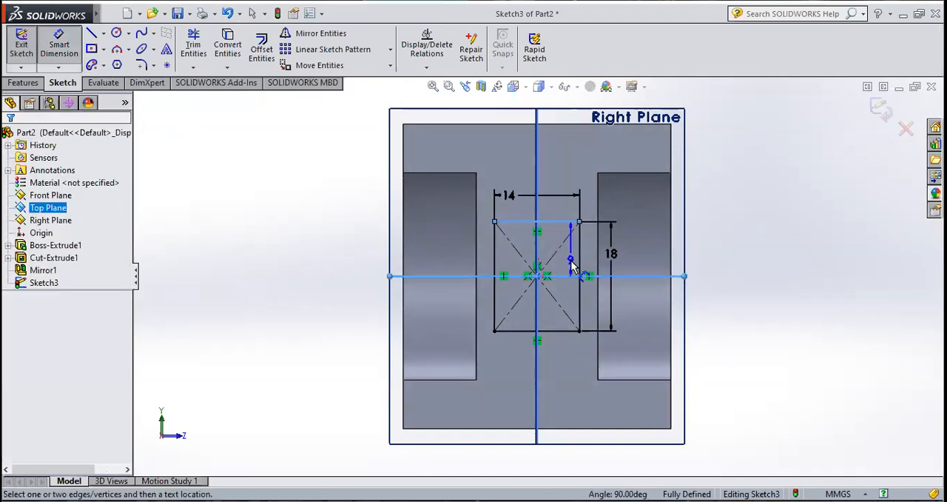
pyautogui.press('Escape')
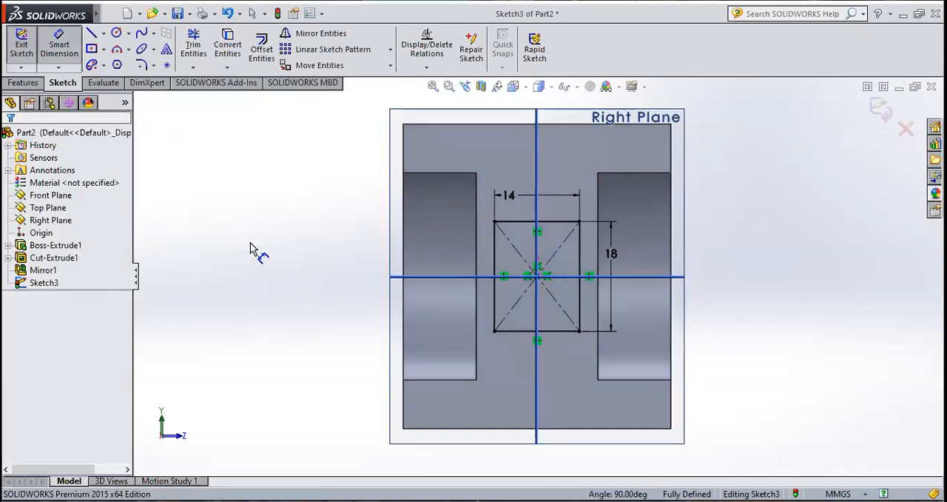
# Step: Close the rectangle sketch and extrude-cut it through the block's full length with a Blind depth of 80 mm
pyautogui.moveTo(759, 381); pyautogui.dragTo(721, 398, button='middle')
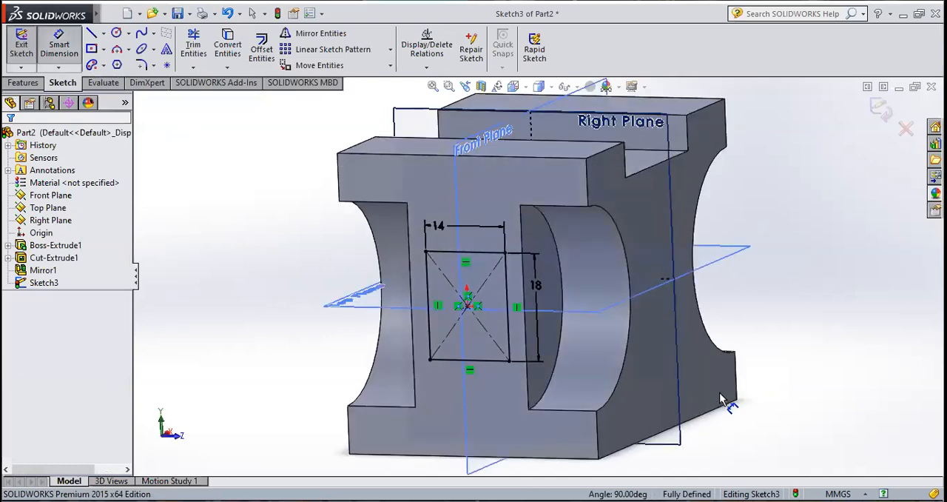
pyautogui.click(20, 49)
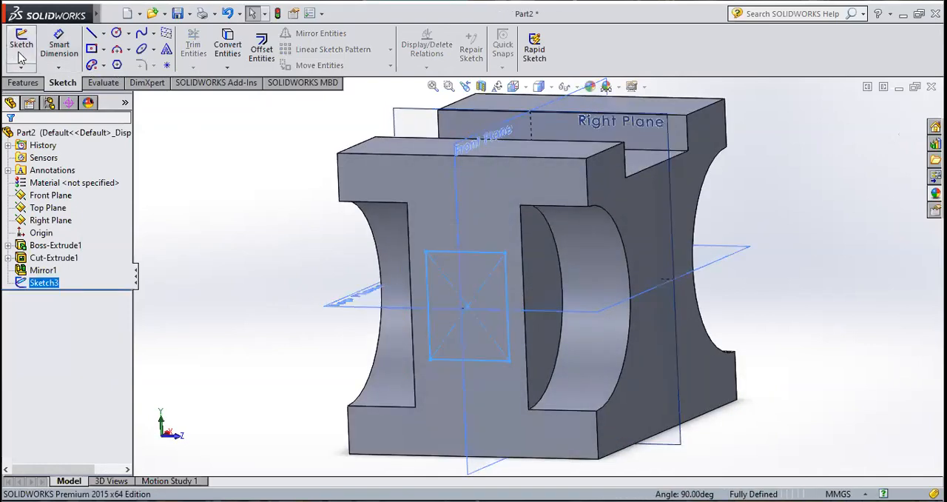
pyautogui.click(24, 83)
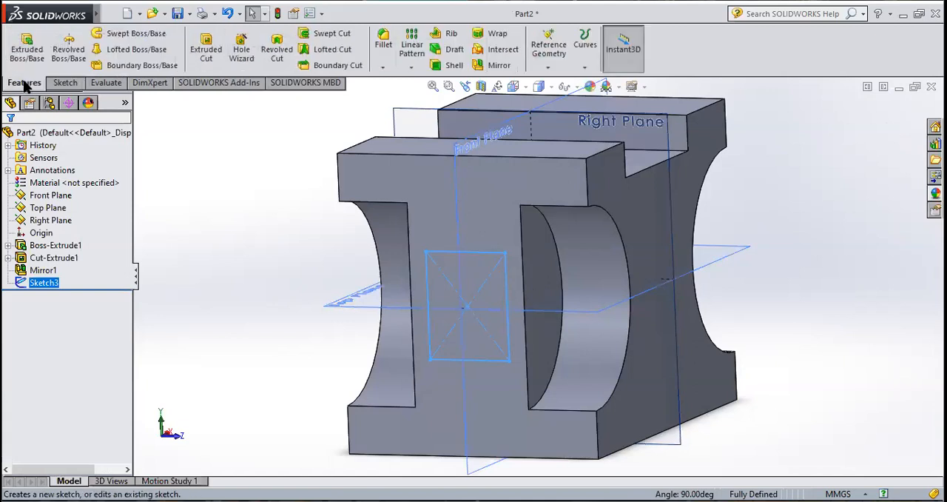
pyautogui.moveTo(271, 175); pyautogui.dragTo(249, 181, button='middle')
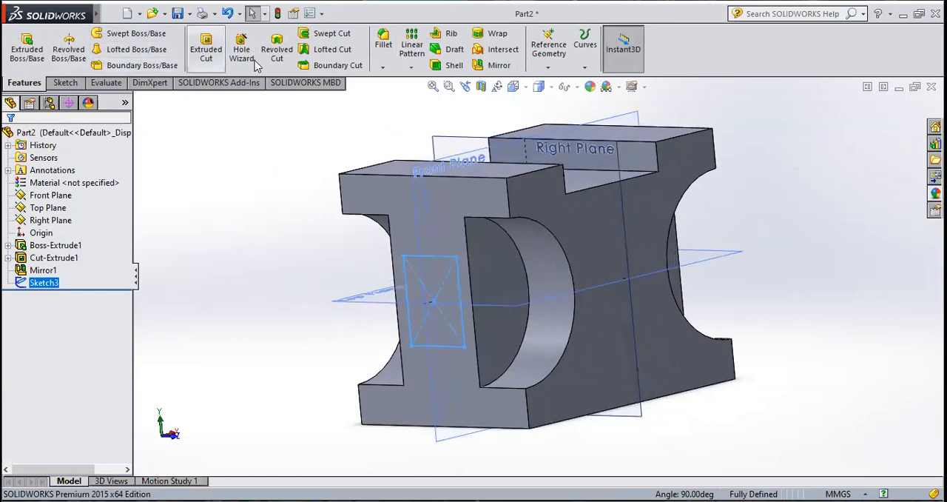
pyautogui.click(220, 59)
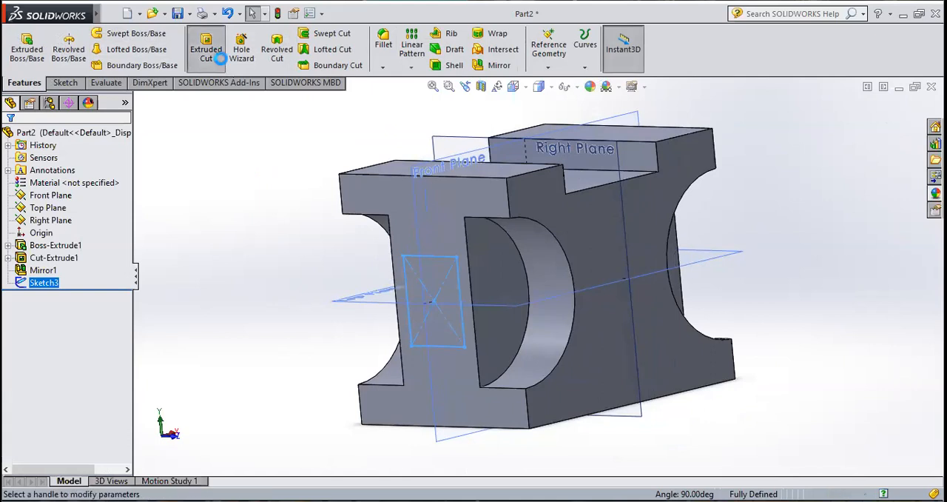
pyautogui.moveTo(256, 175); pyautogui.dragTo(207, 237, button='middle')
pyautogui.click(458, 300)
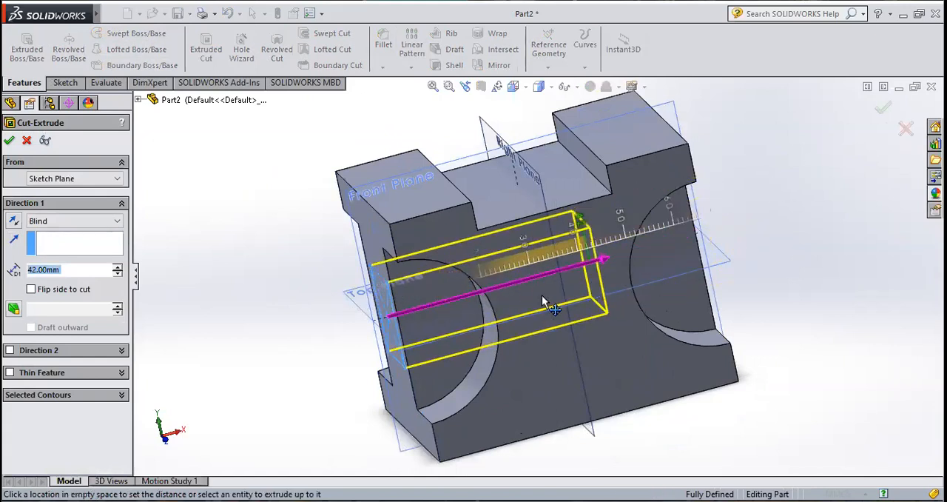
pyautogui.click(534, 300)
pyautogui.click(79, 269)
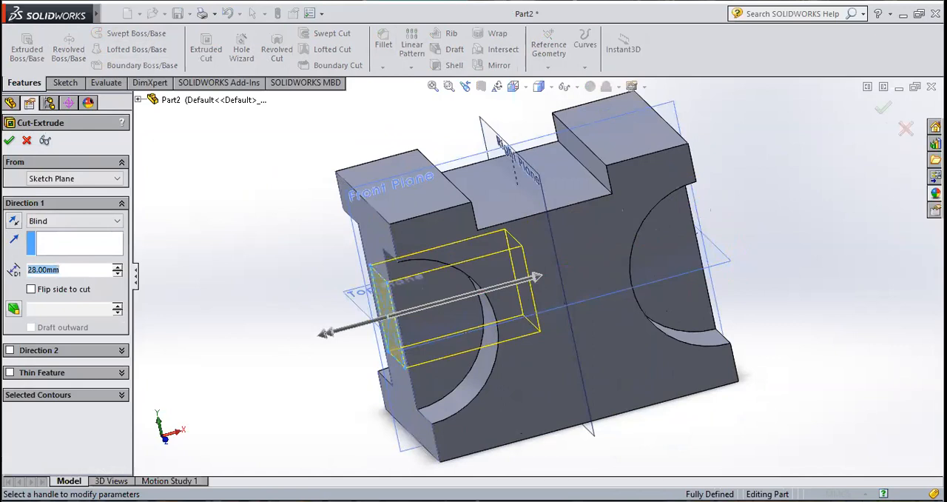
pyautogui.write('80')
pyautogui.press('Return')
pyautogui.moveTo(899, 331); pyautogui.dragTo(842, 369, button='middle')
pyautogui.scroll(3, 542, 331)
pyautogui.moveTo(490, 347); pyautogui.dragTo(544, 353, button='middle')
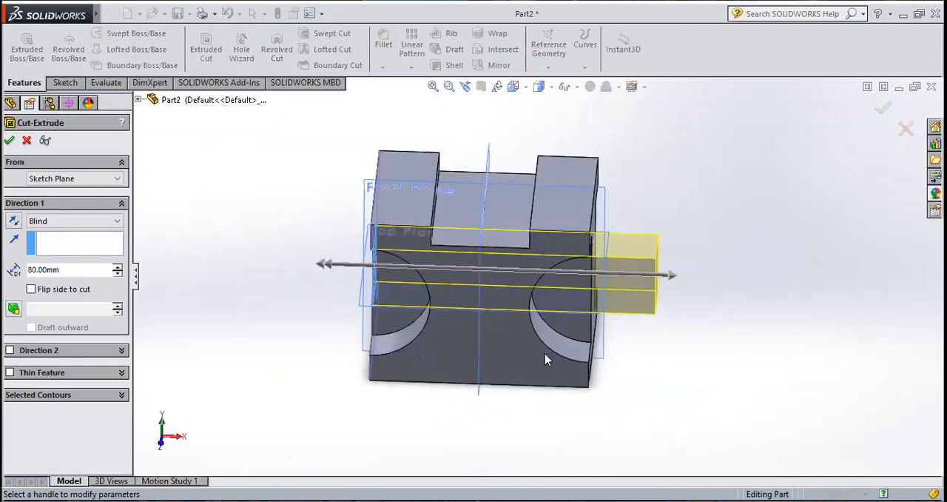
pyautogui.moveTo(495, 332); pyautogui.dragTo(524, 337, button='middle')
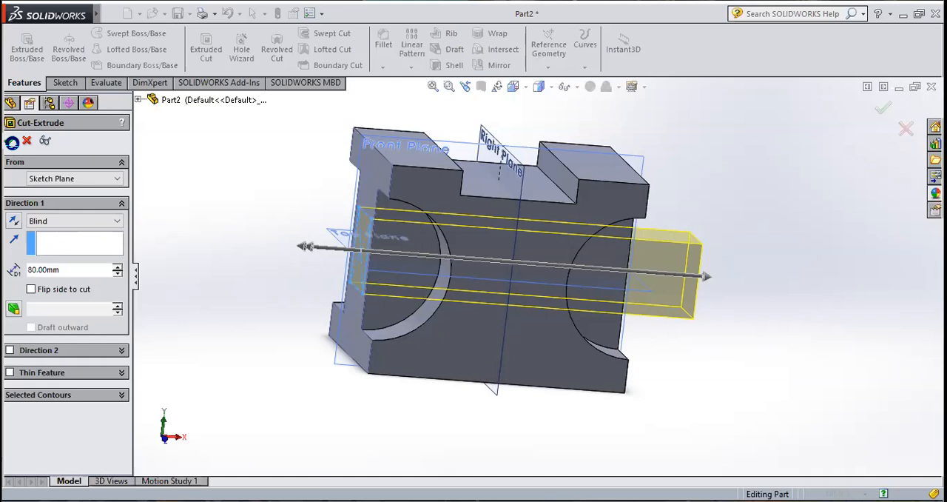
pyautogui.click(9, 141)
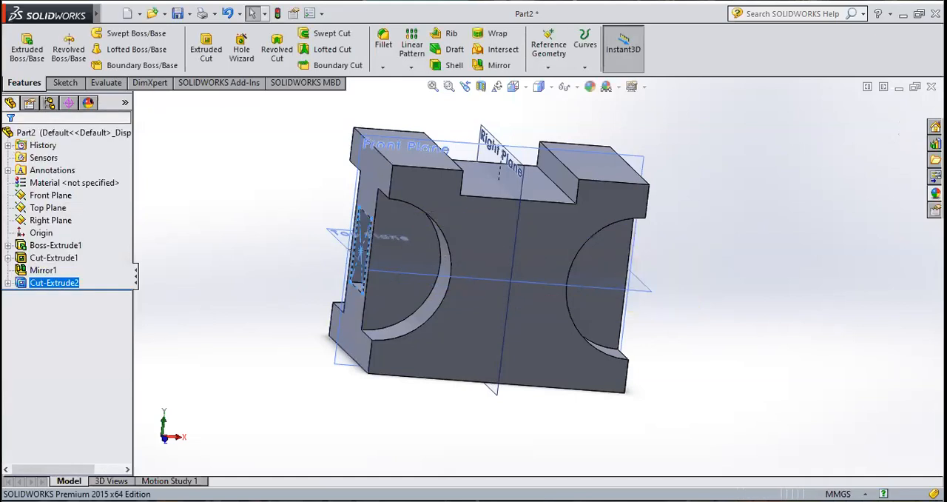
# Step: Start a new sketch on the block's large notched face, parallel to the Front Plane
pyautogui.click(267, 247)
pyautogui.moveTo(266, 247); pyautogui.dragTo(239, 256, button='middle')
pyautogui.scroll(-1, 473, 291)
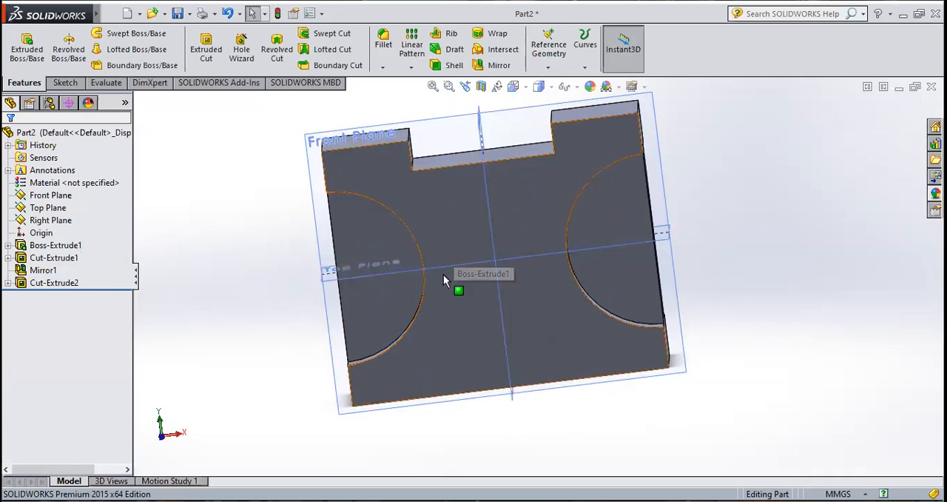
pyautogui.click(73, 83)
pyautogui.click(27, 56)
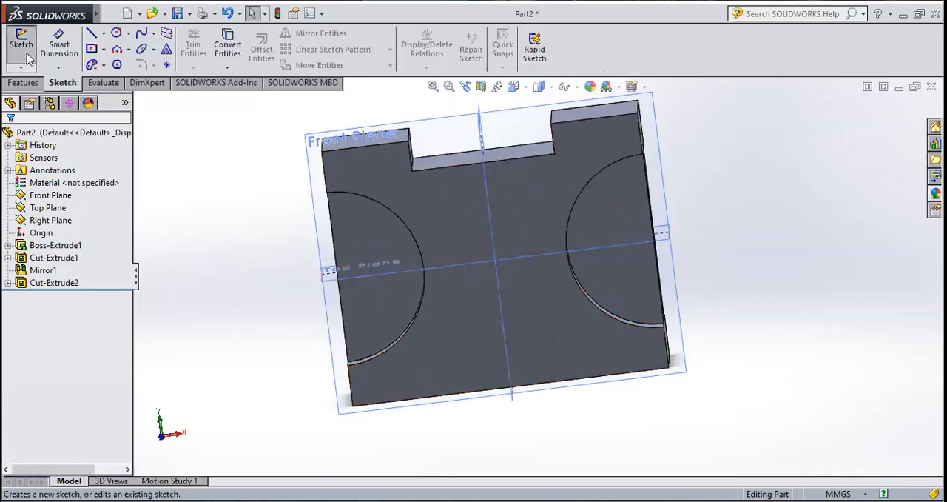
pyautogui.click(467, 214)
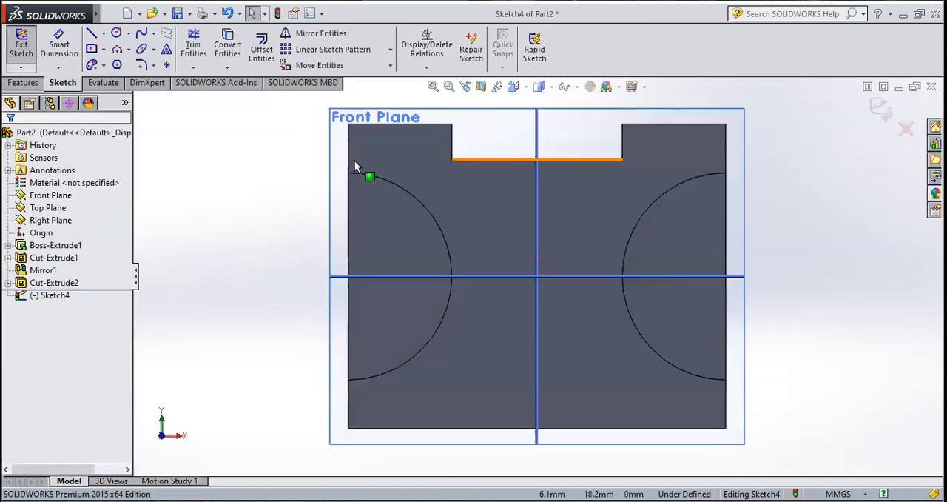
# Step: Sketch a circle centred on the origin of the large notched face and set its radius to 10 mm
pyautogui.click(116, 34)
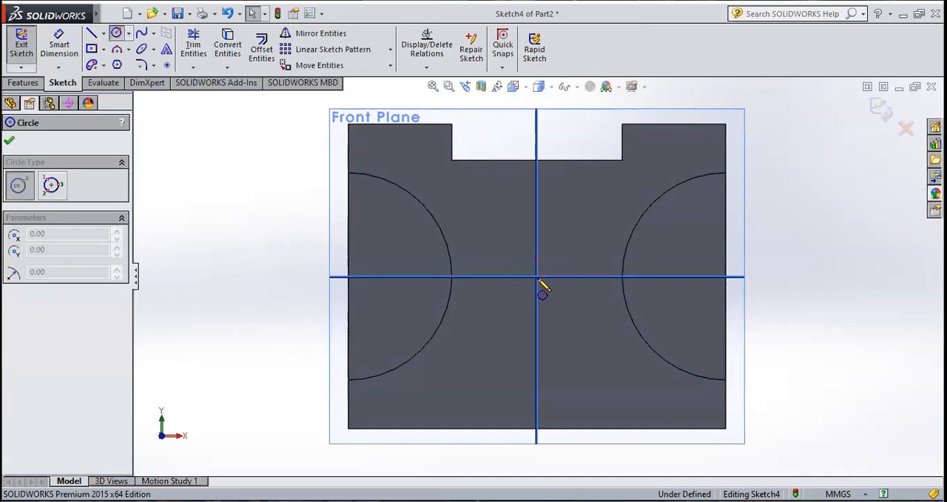
pyautogui.click(536, 276)
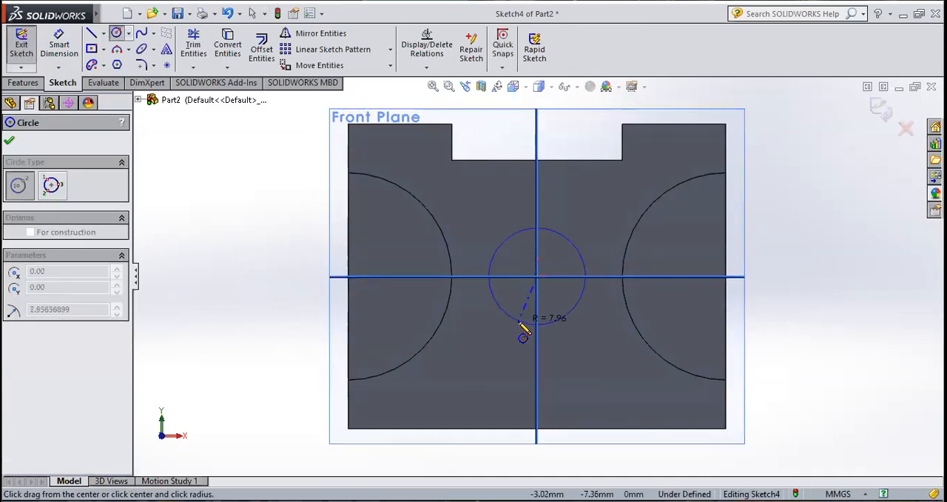
pyautogui.click(519, 321)
pyautogui.write('1')
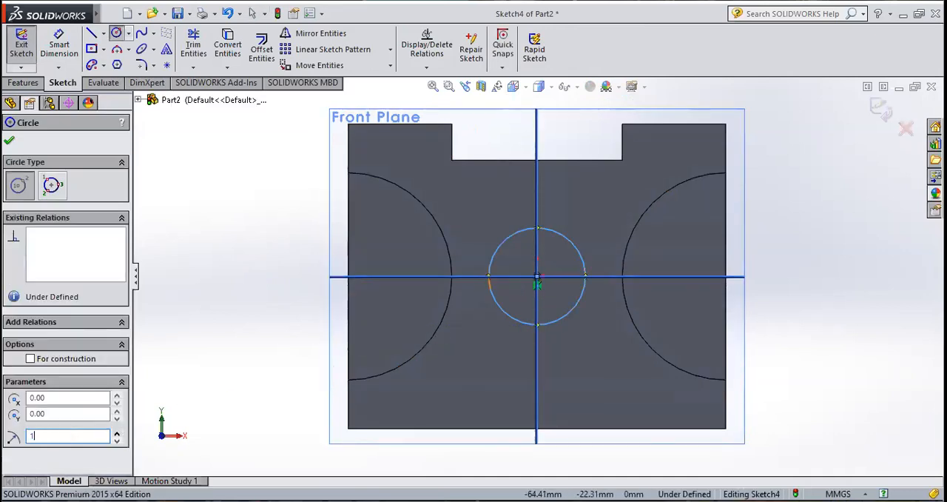
pyautogui.write('0')
pyautogui.press('Return')
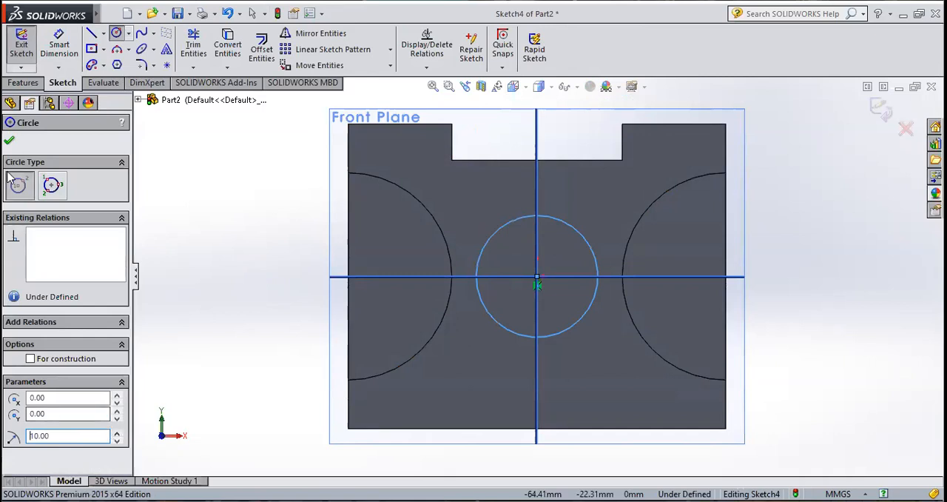
pyautogui.click(9, 140)
# Step: Close the circle sketch and extrude-cut it through the block with a Blind depth of 80 mm
pyautogui.click(21, 51)
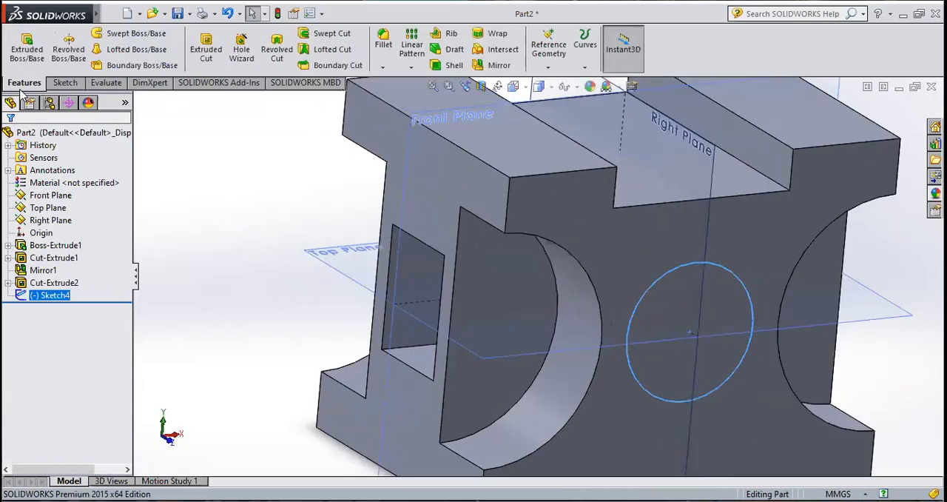
pyautogui.click(205, 51)
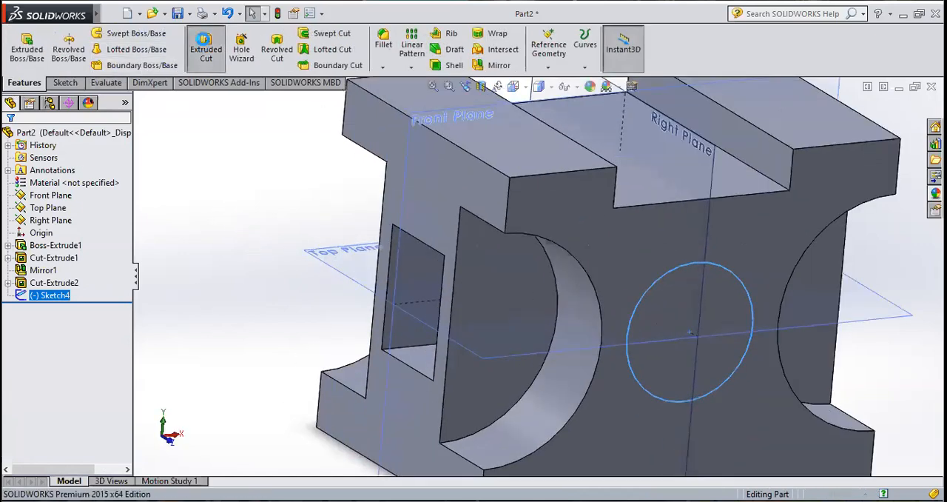
pyautogui.moveTo(312, 253); pyautogui.dragTo(341, 270, button='middle')
pyautogui.scroll(4, 341, 270)
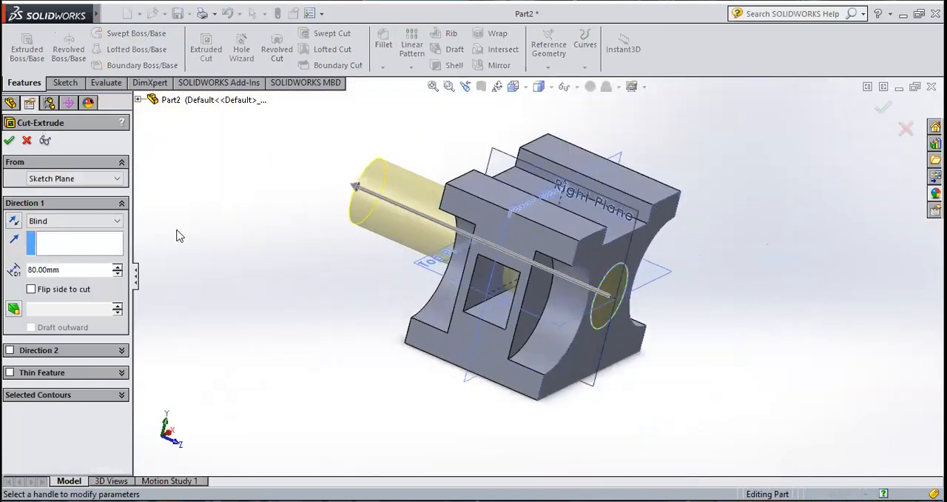
pyautogui.click(9, 140)
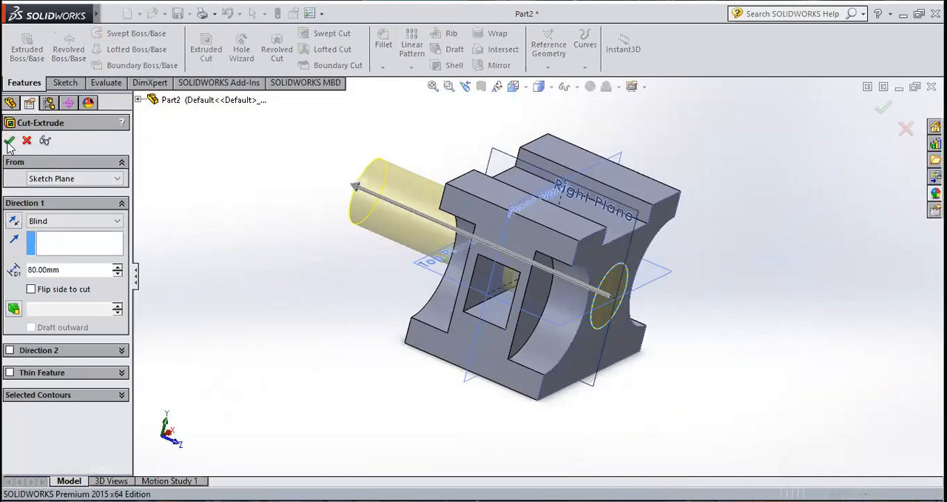
# Step: Examine the block from several angles, checking the central round hole, the side cuts and the rectangular opening
pyautogui.click(700, 281)
pyautogui.moveTo(700, 281); pyautogui.dragTo(435, 383, button='middle')
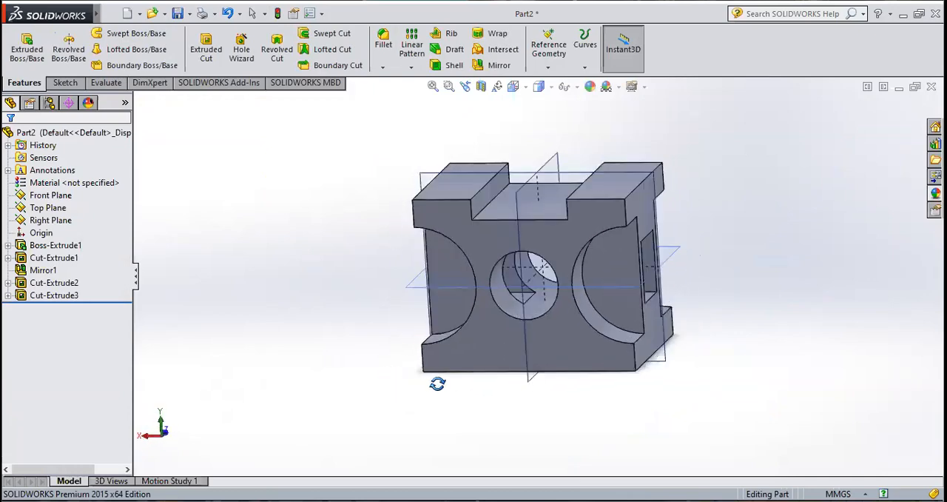
pyautogui.scroll(-5, 551, 296)
pyautogui.moveTo(517, 299); pyautogui.dragTo(587, 289, button='middle')
pyautogui.scroll(4, 586, 288)
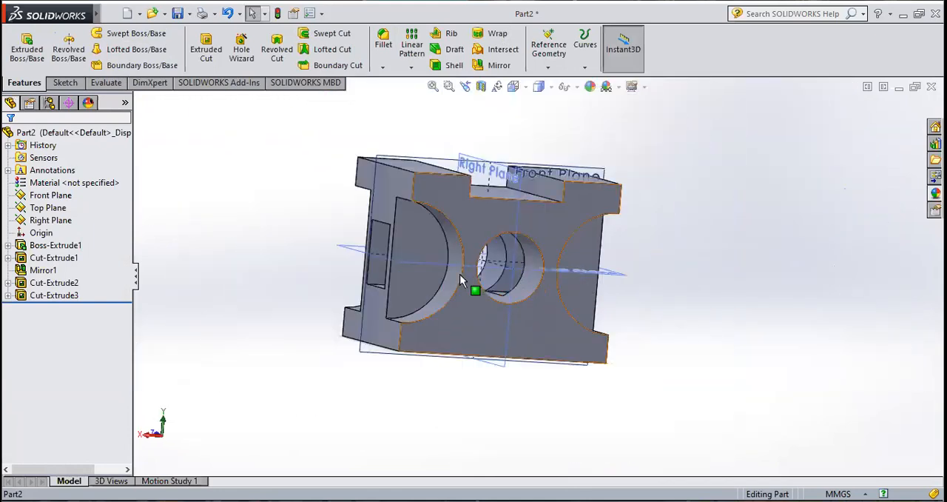
pyautogui.scroll(-2, 464, 278)
pyautogui.moveTo(515, 328)
pyautogui.mouseDown(button='middle')
pyautogui.moveTo(498, 330)
pyautogui.moveTo(514, 341)
pyautogui.mouseUp(button='middle')
pyautogui.scroll(2, 500, 328)
pyautogui.scroll(-2, 496, 314)
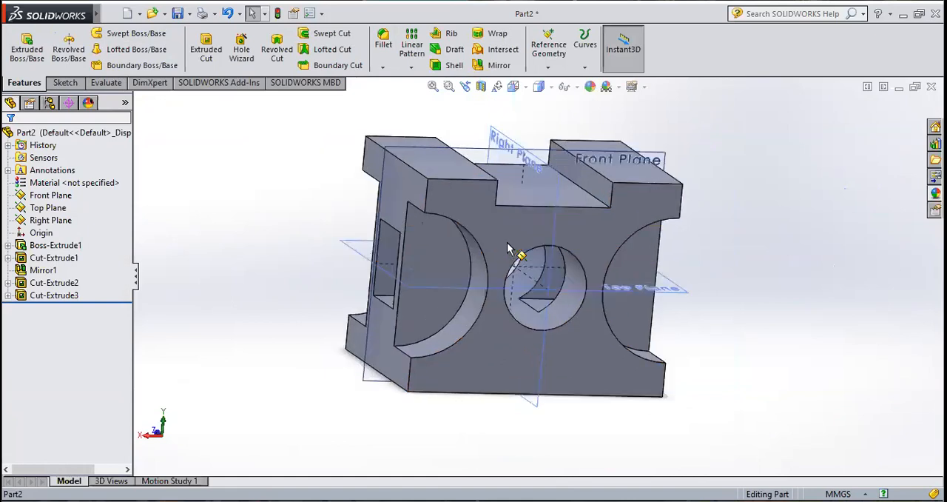
# Step: Review the sketch of the base extrusion and the central round cut by highlighting them on the model
pyautogui.click(7, 245)
pyautogui.click(65, 257)
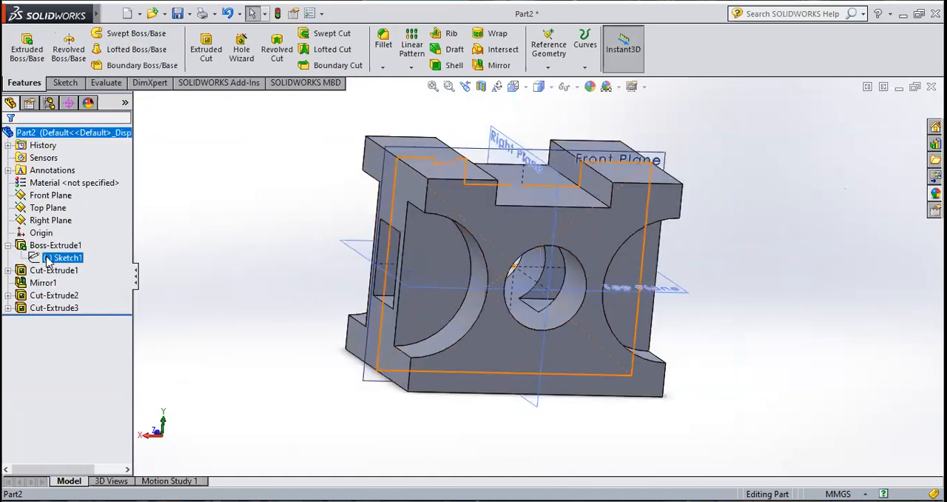
pyautogui.click(203, 237)
pyautogui.click(65, 308)
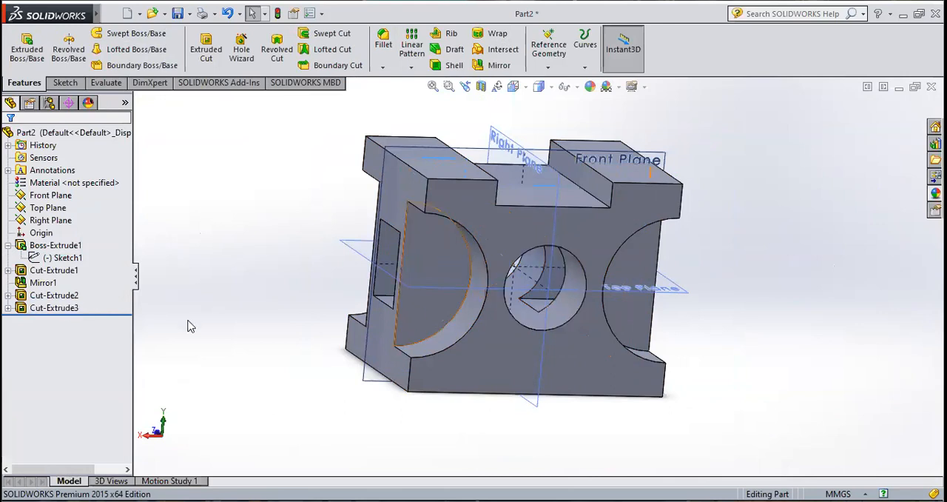
pyautogui.click(54, 307)
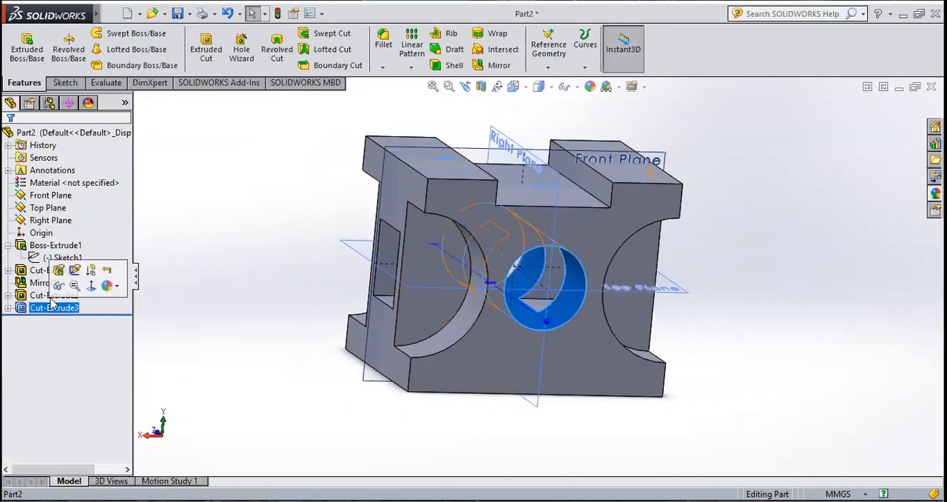
pyautogui.click(8, 246)
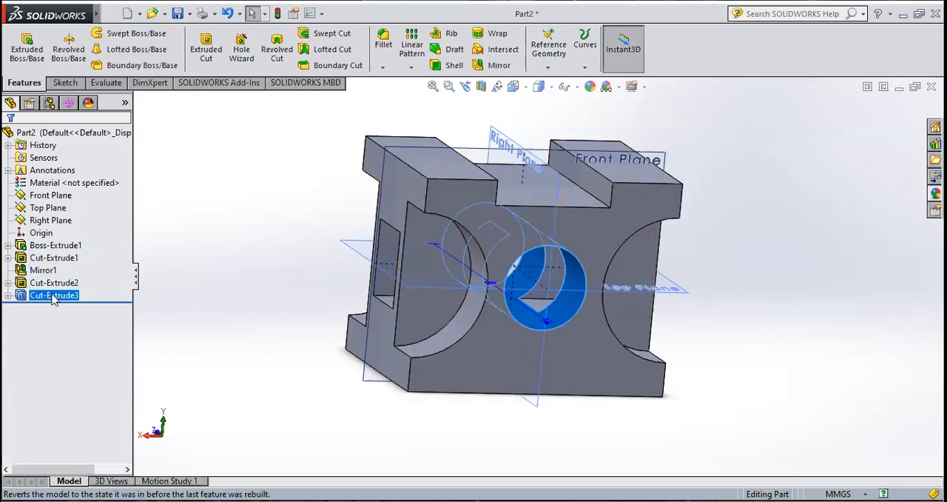
pyautogui.click(290, 324)
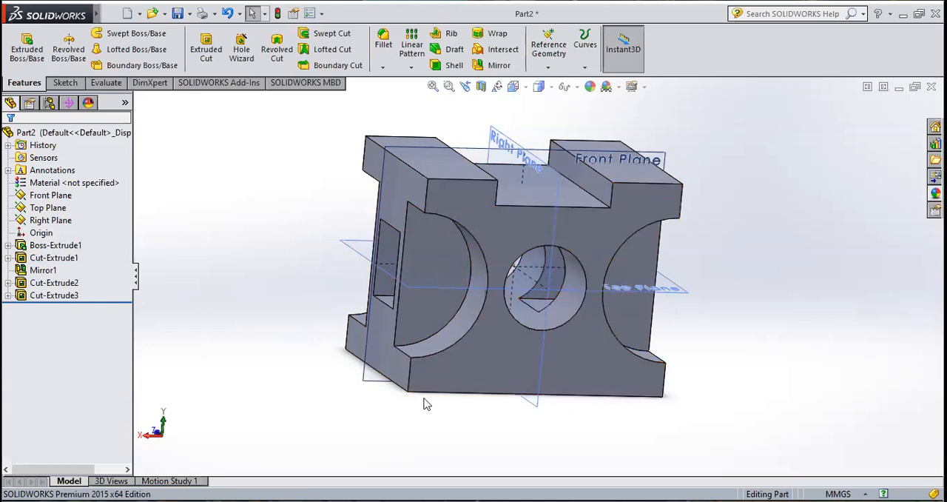
# Step: Review the base extrusion, the circular side cut and the rectangular cut by highlighting each feature on the model
pyautogui.moveTo(338, 281); pyautogui.dragTo(353, 312, button='middle')
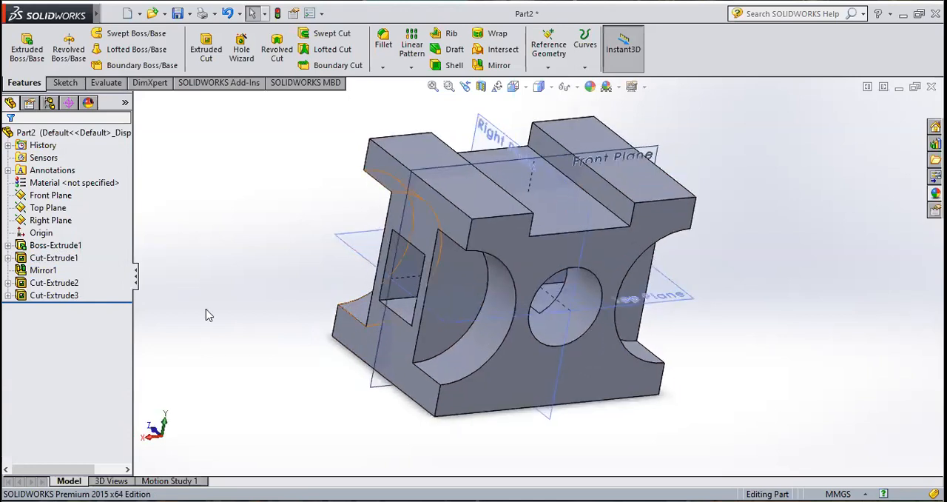
pyautogui.click(63, 246)
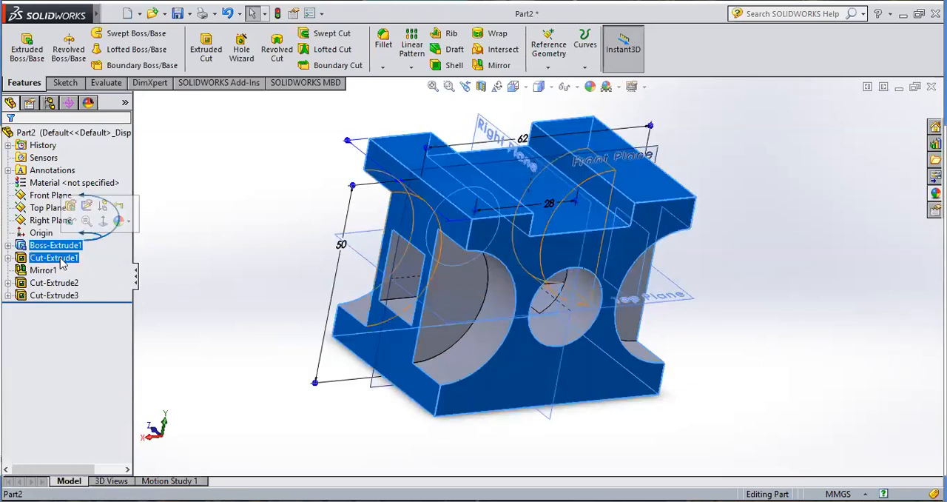
pyautogui.click(61, 259)
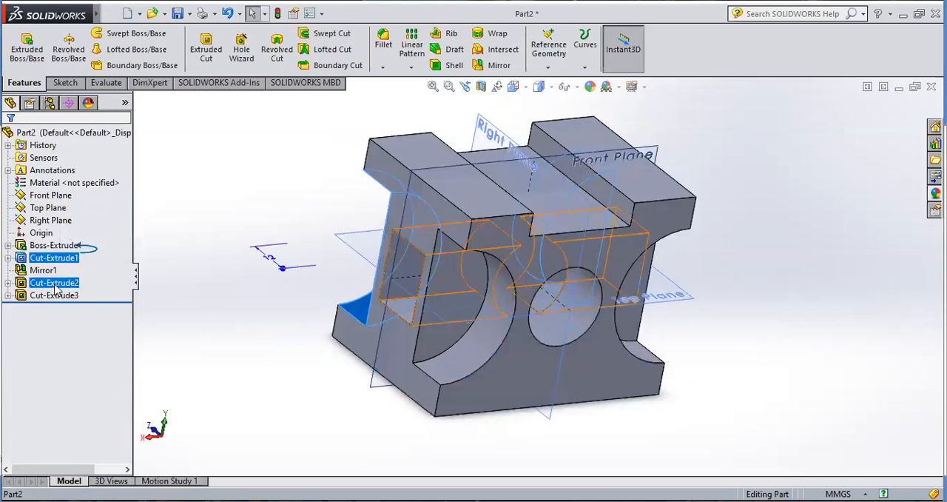
pyautogui.click(55, 284)
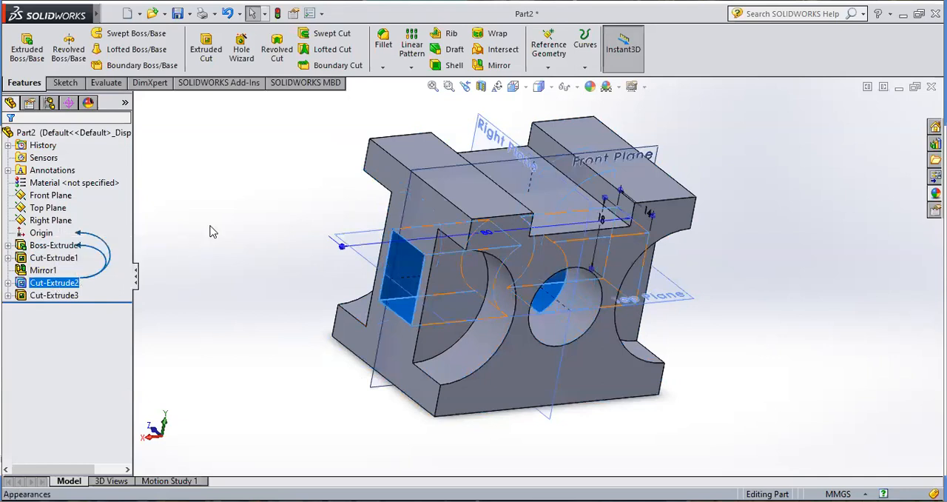
pyautogui.click(205, 248)
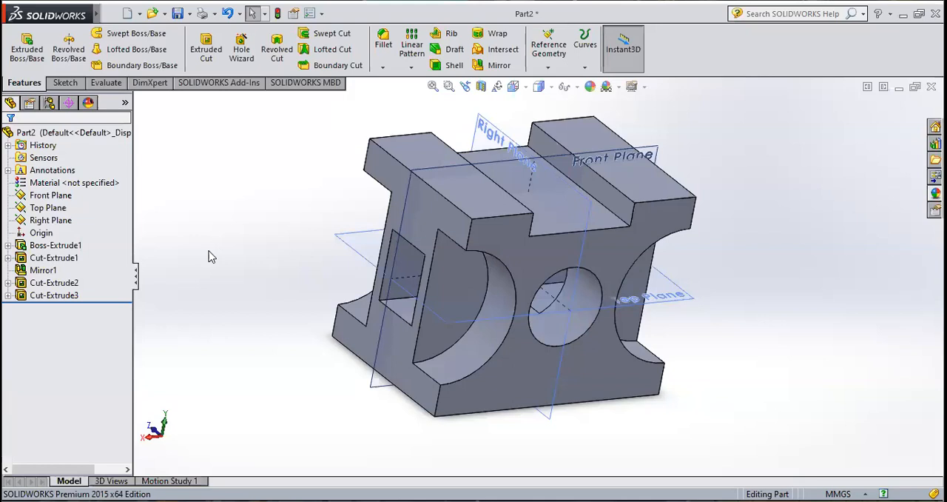
pyautogui.moveTo(90, 243); pyautogui.dragTo(79, 261)
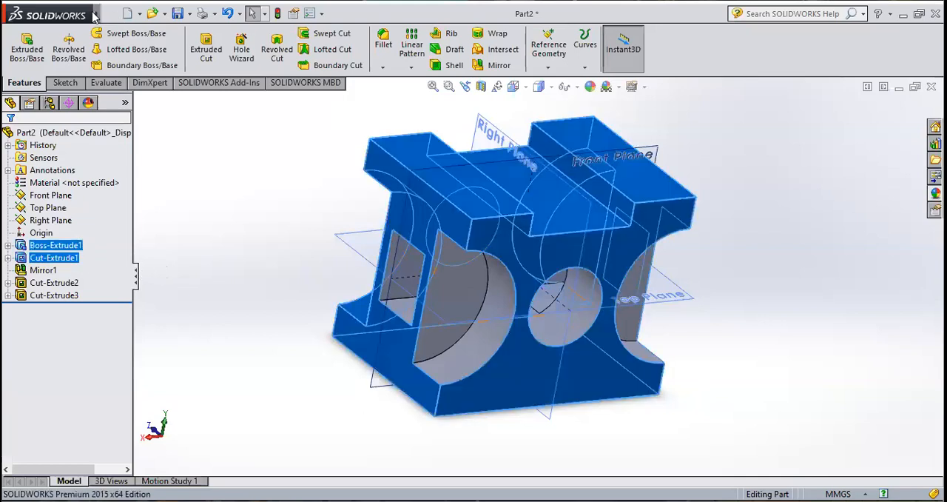
# Step: Close the notched block part without saving its changes
pyautogui.click(111, 14)
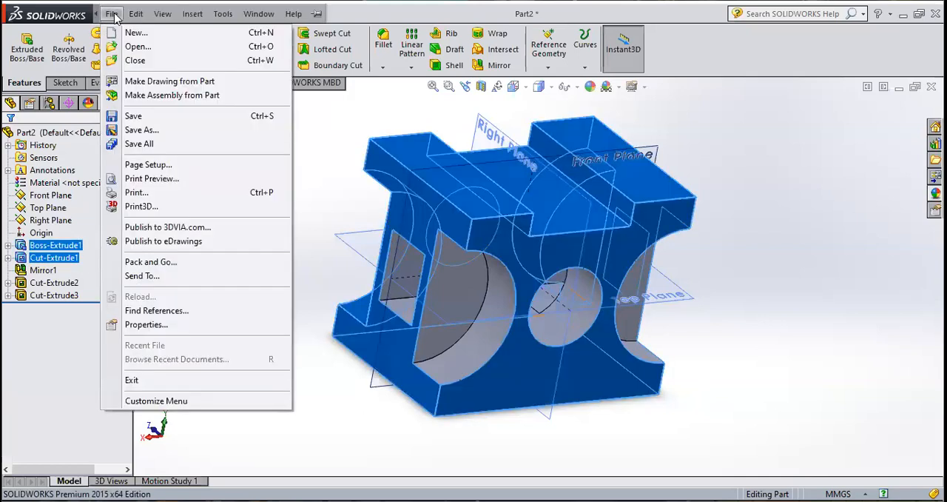
pyautogui.click(124, 63)
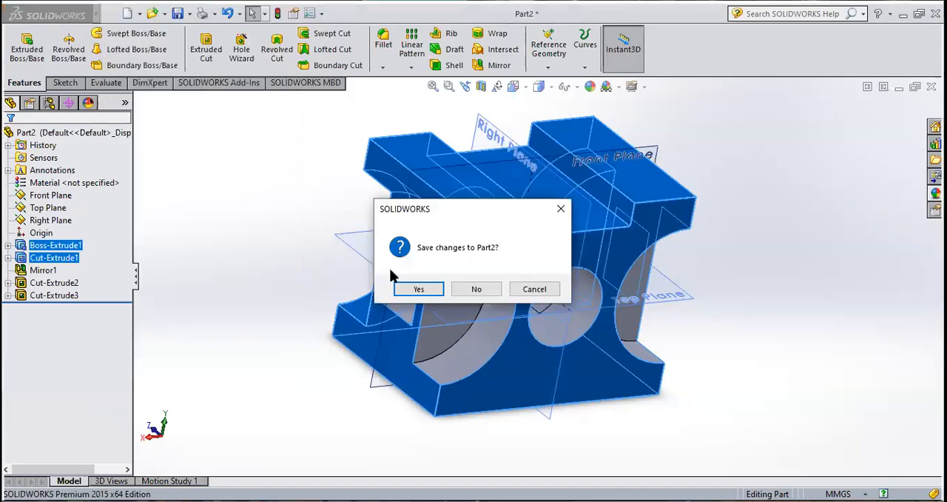
pyautogui.click(473, 293)
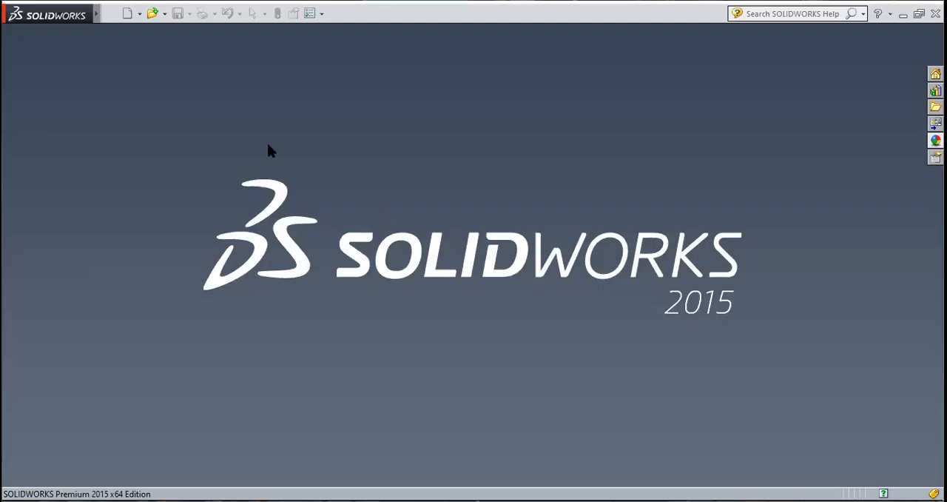
# Step: Create a new part and start a sketch on the Front Plane
pyautogui.click(134, 16)
pyautogui.click(497, 399)
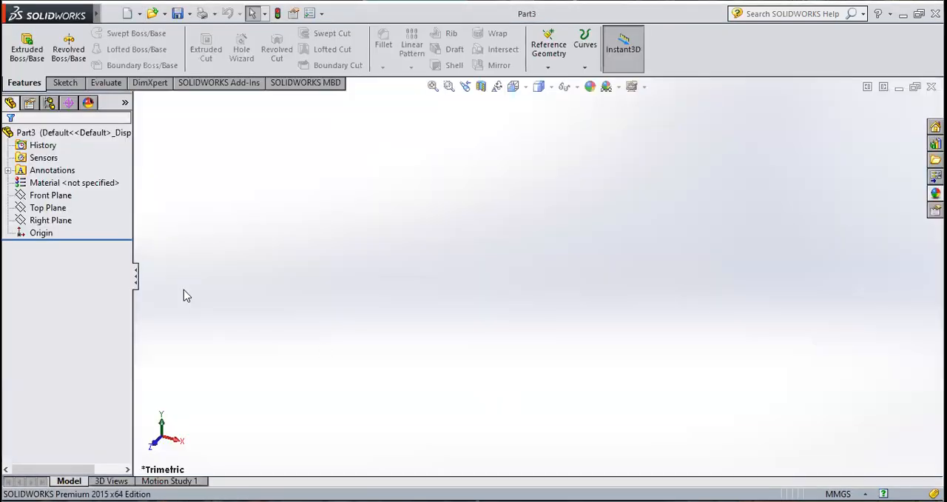
pyautogui.click(65, 83)
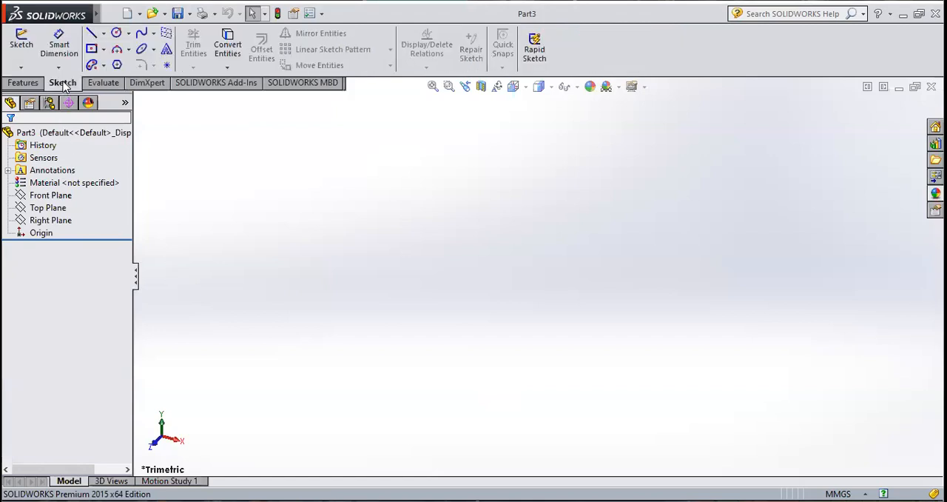
pyautogui.click(19, 46)
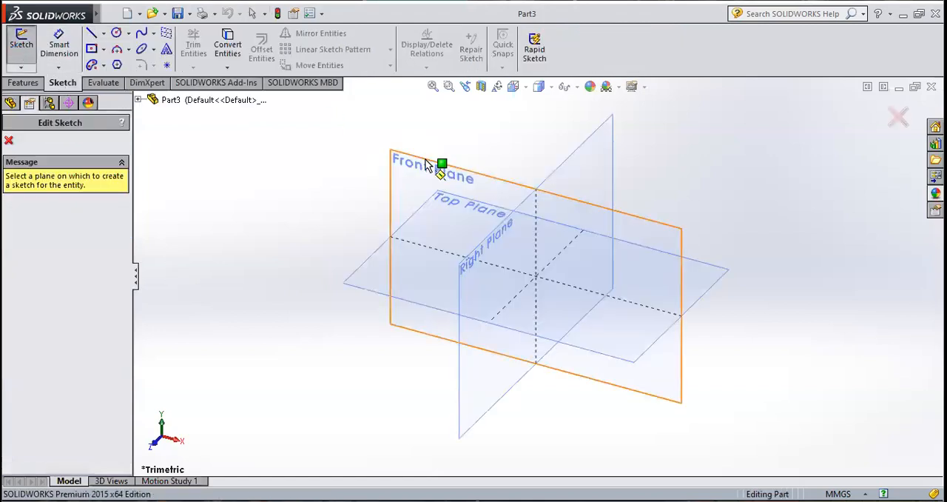
pyautogui.click(427, 161)
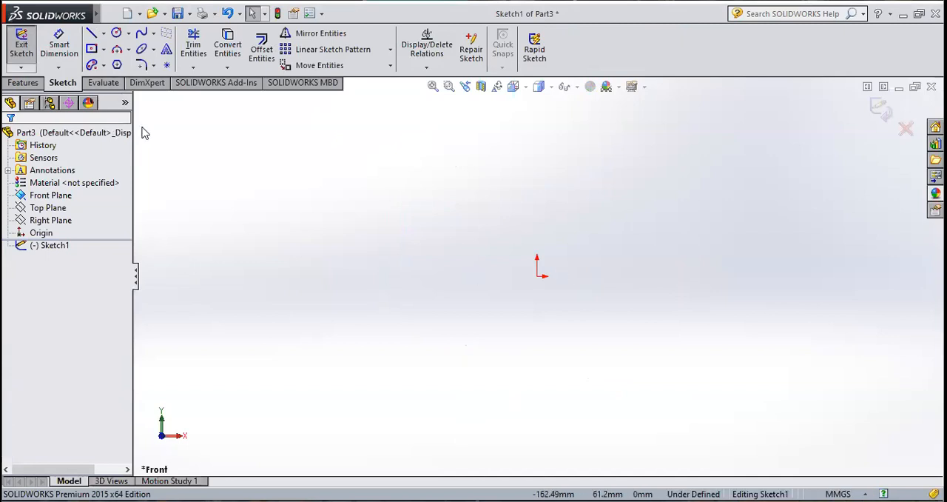
pyautogui.click(105, 34)
pyautogui.click(105, 49)
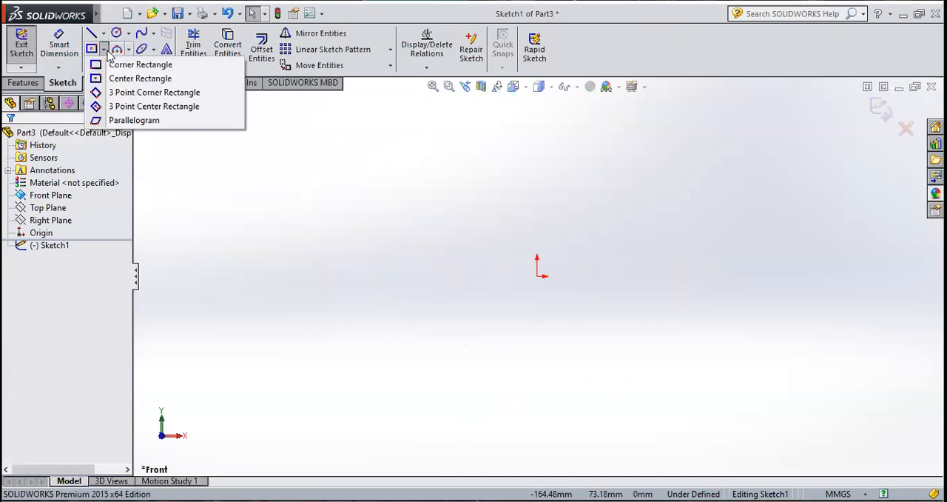
pyautogui.click(126, 65)
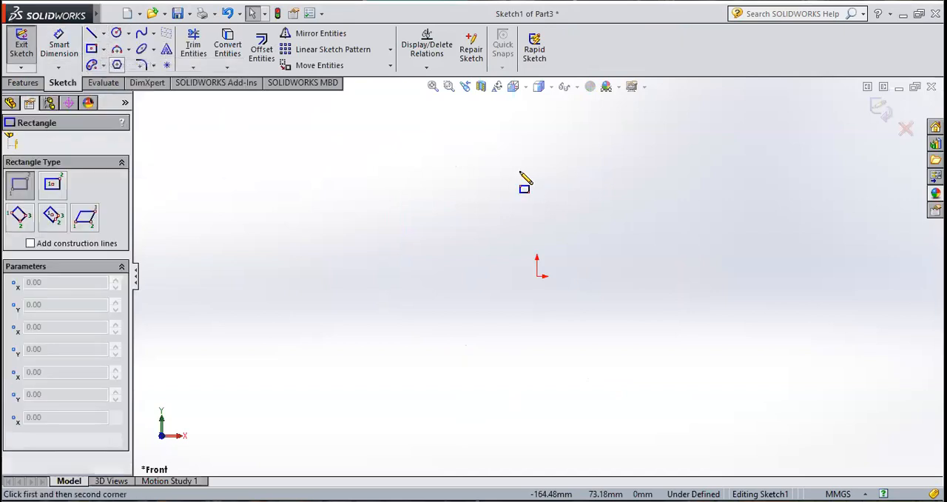
pyautogui.click(521, 165)
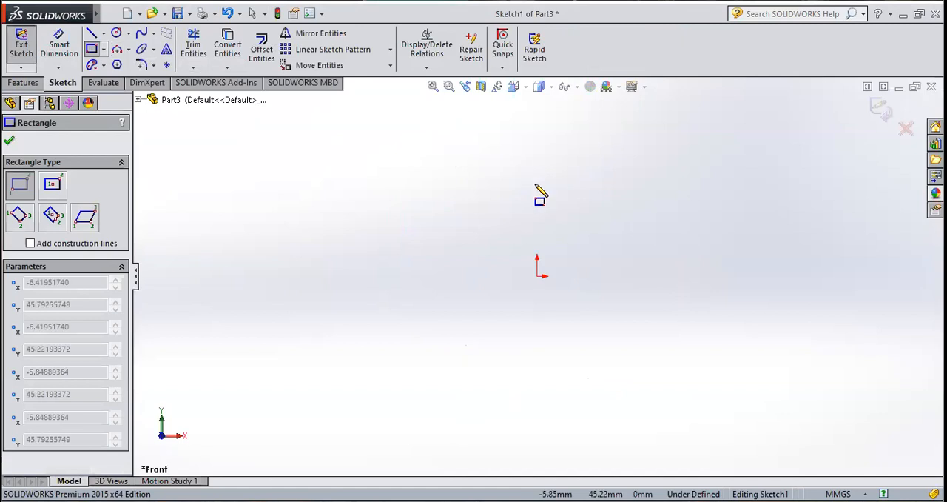
pyautogui.click(563, 392)
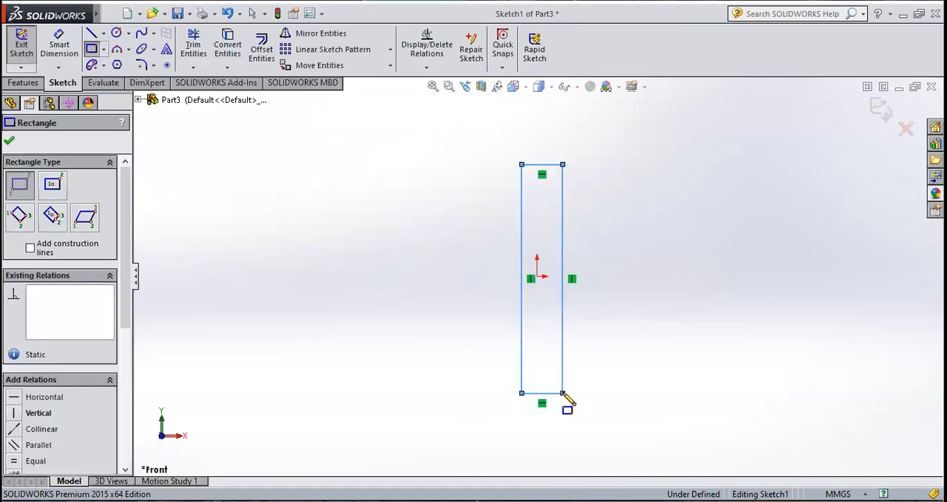
pyautogui.press('Escape')
pyautogui.press('Delete')
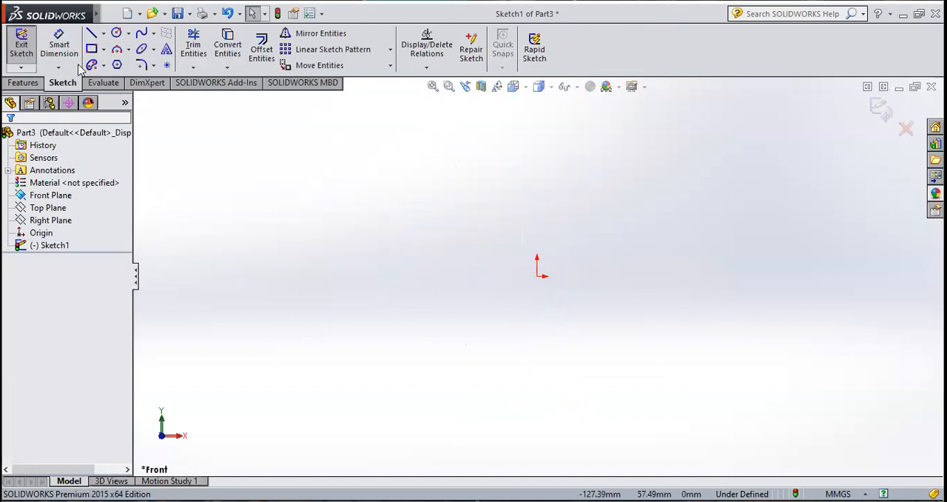
# Step: Sketch a tall, narrow center rectangle centred on the origin
pyautogui.click(104, 49)
pyautogui.click(118, 79)
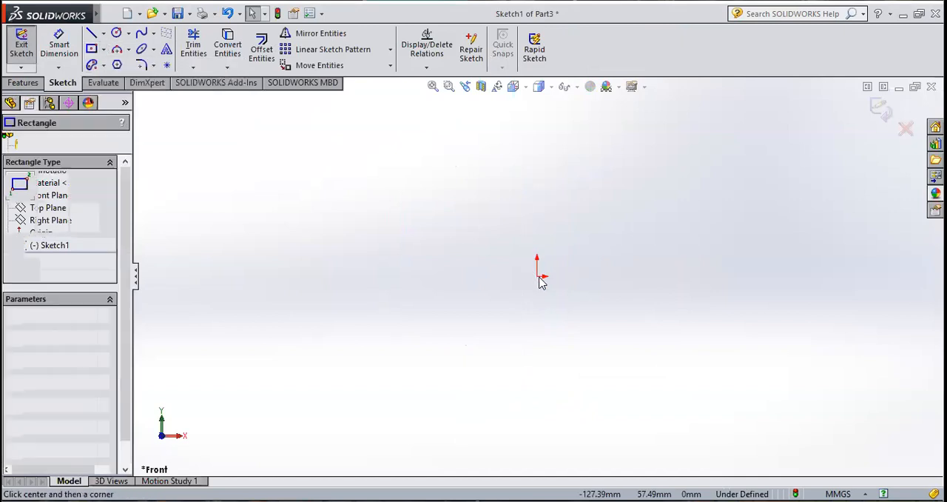
pyautogui.click(537, 276)
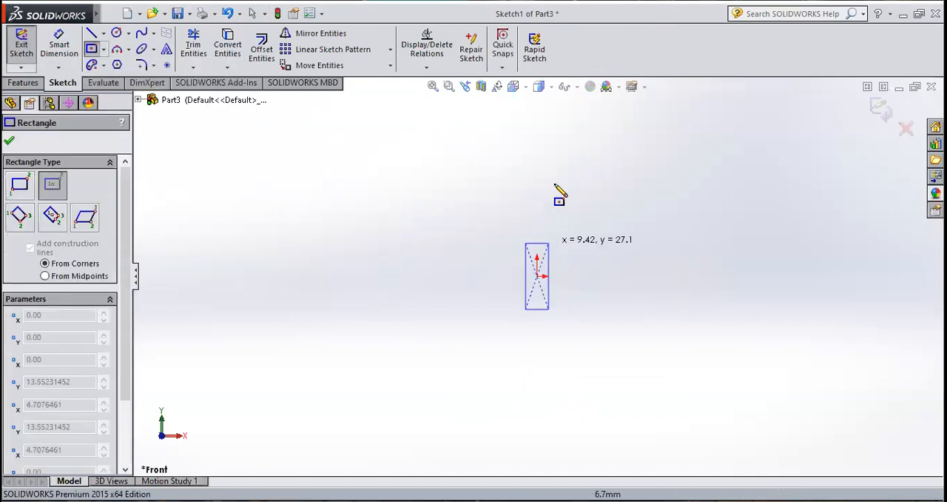
pyautogui.click(553, 147)
pyautogui.press('Escape')
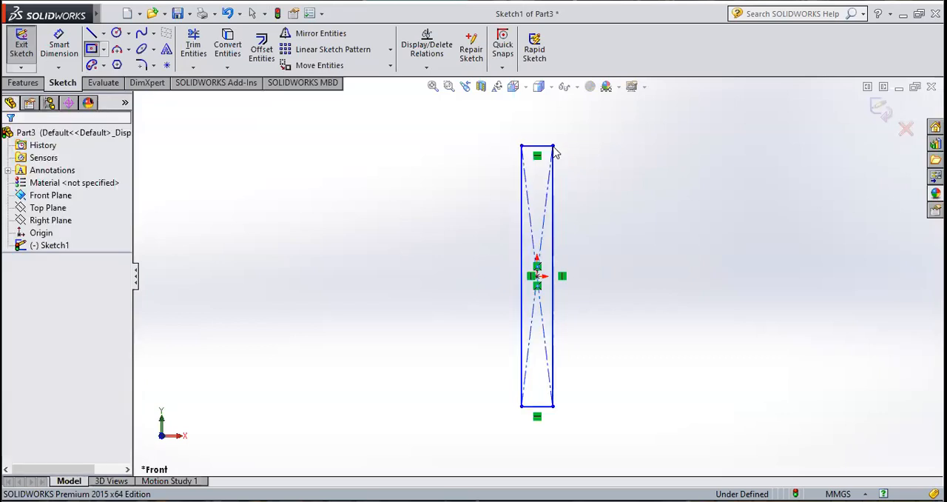
# Step: Dimension the rectangle's height at 75 mm and its width at 14 mm
pyautogui.click(61, 46)
pyautogui.click(521, 195)
pyautogui.click(479, 219)
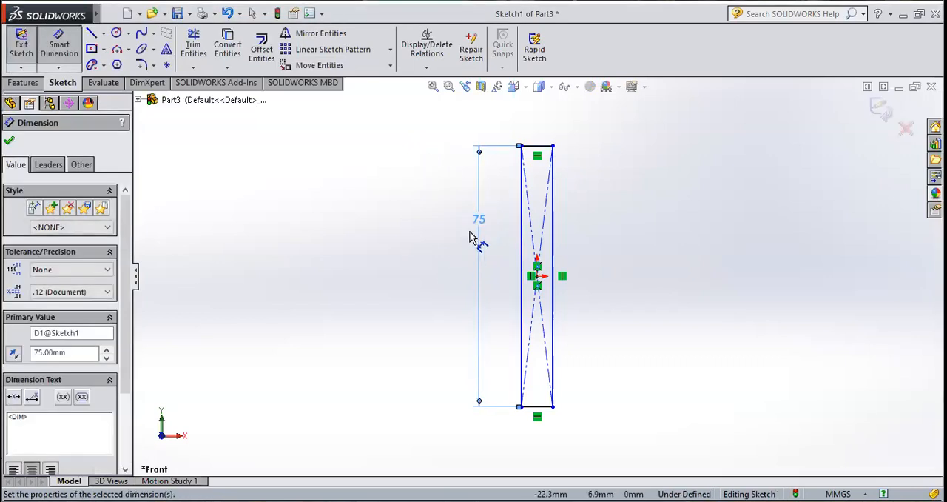
pyautogui.click(9, 141)
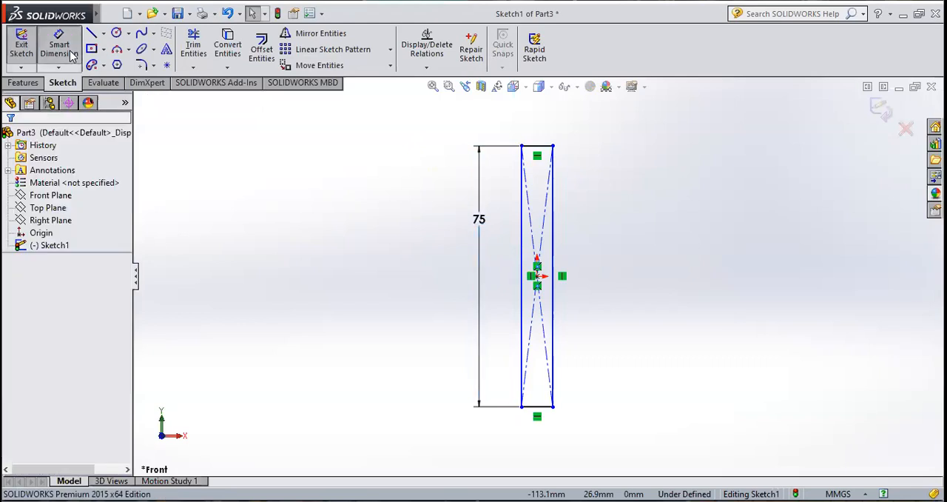
pyautogui.click(538, 146)
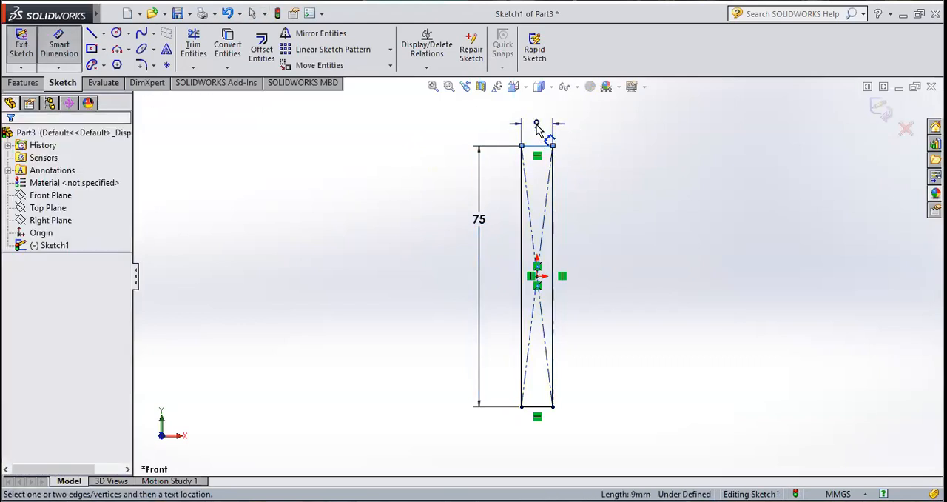
pyautogui.click(552, 129)
pyautogui.write('14')
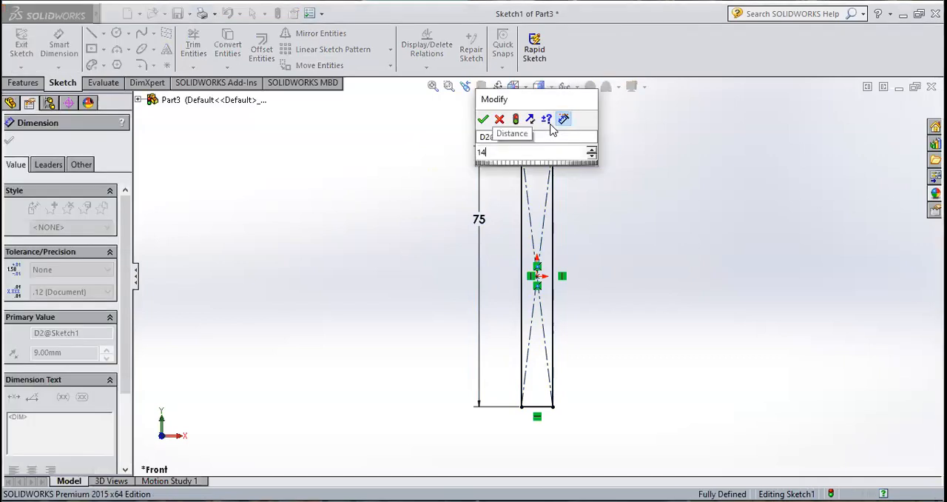
pyautogui.press('Return')
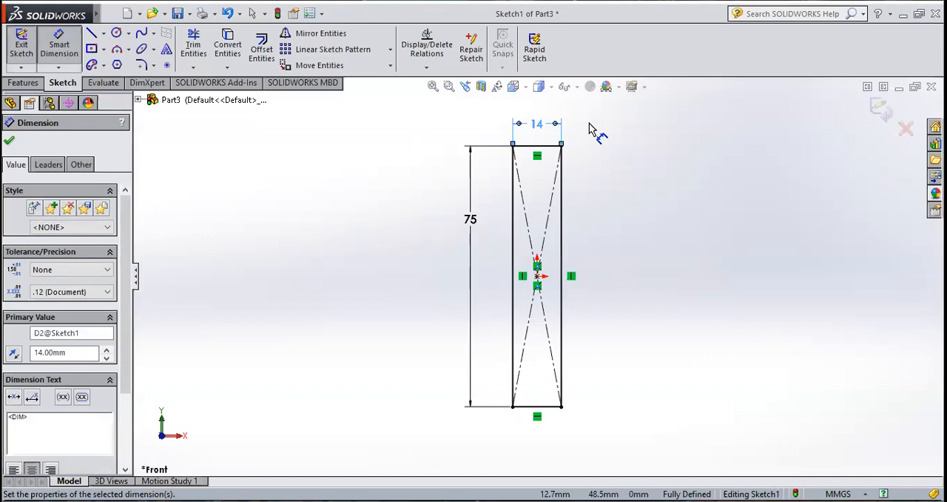
pyautogui.press('Escape')
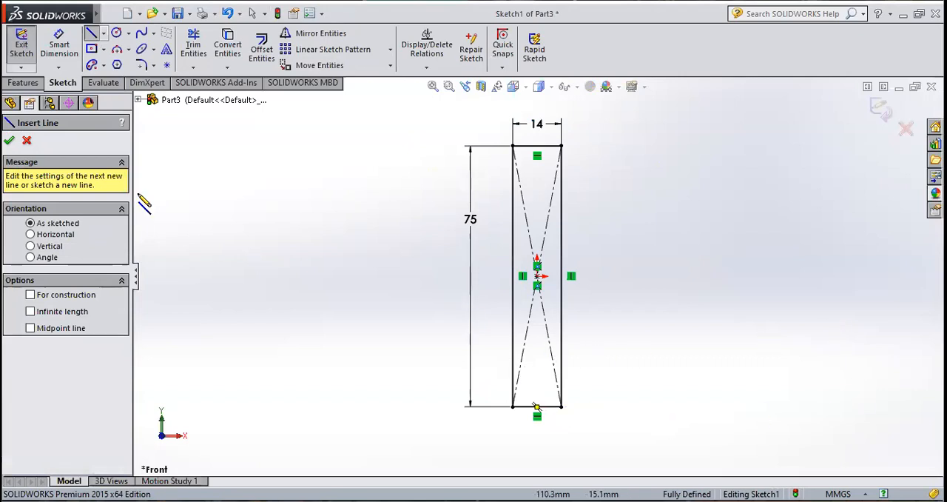
pyautogui.click(104, 50)
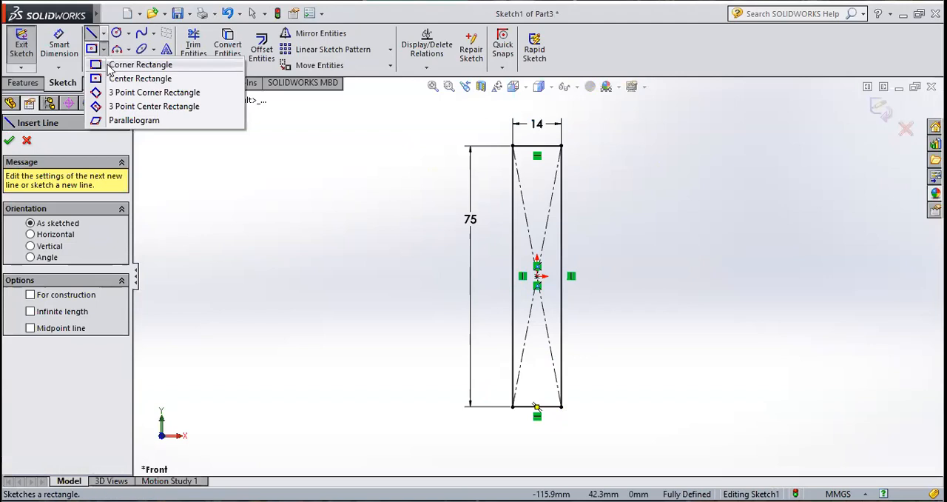
pyautogui.click(104, 64)
pyautogui.click(560, 406)
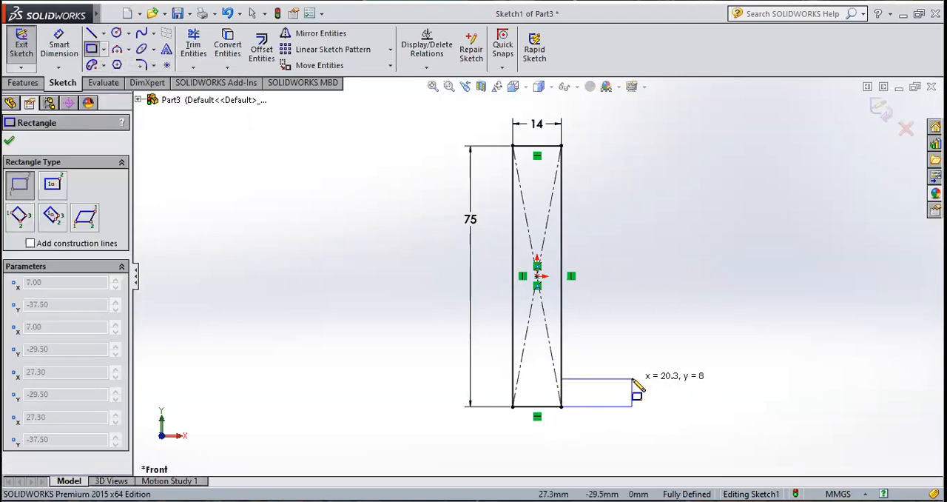
pyautogui.press('Escape')
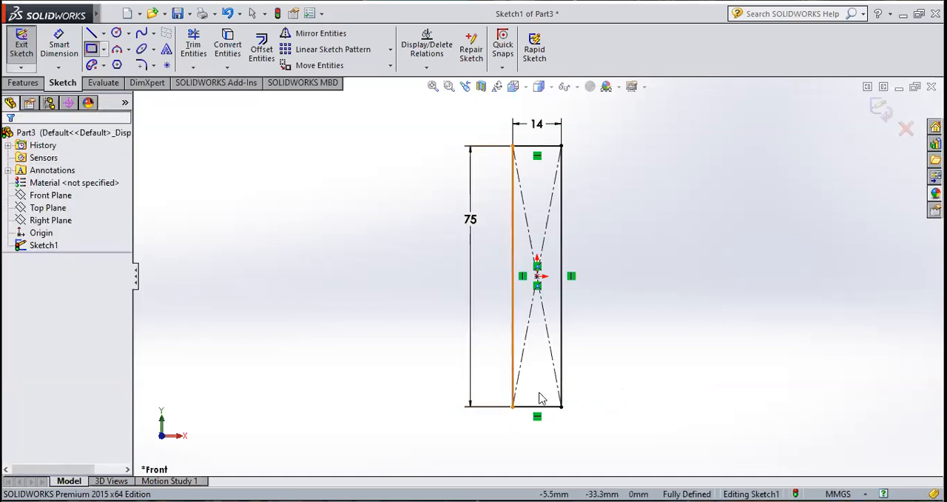
# Step: Trim away the bottom edge of the rectangle
pyautogui.click(193, 46)
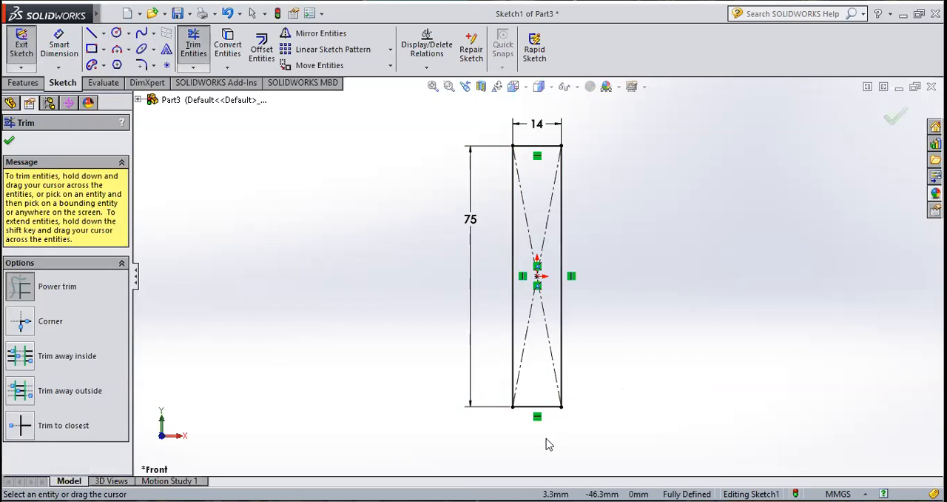
pyautogui.moveTo(545, 412); pyautogui.dragTo(550, 397)
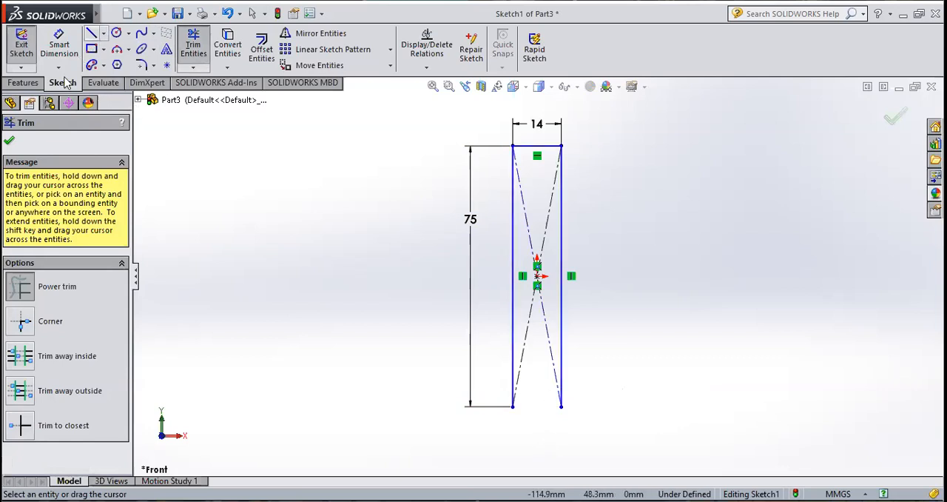
pyautogui.click(9, 139)
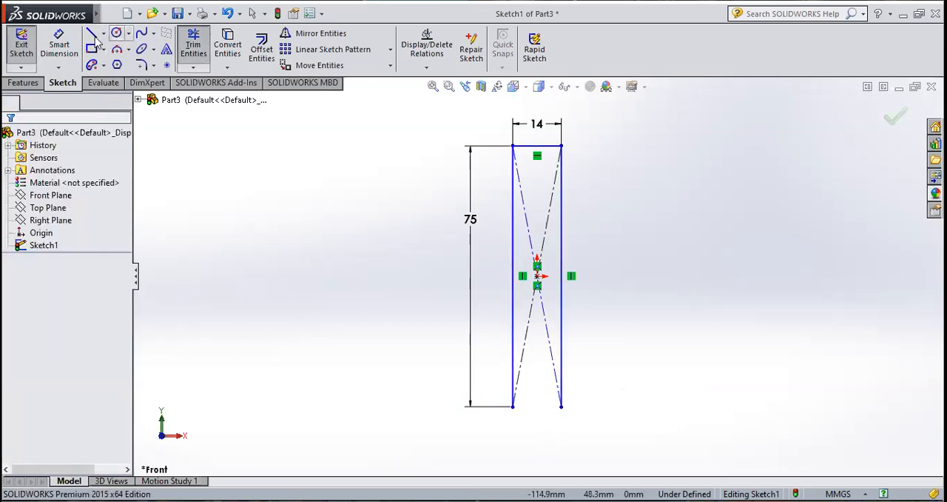
# Step: Draw a horizontal line from the rectangle's lower-left corner through its lower-right corner and beyond, and dimension the line at 70 mm
pyautogui.click(513, 406)
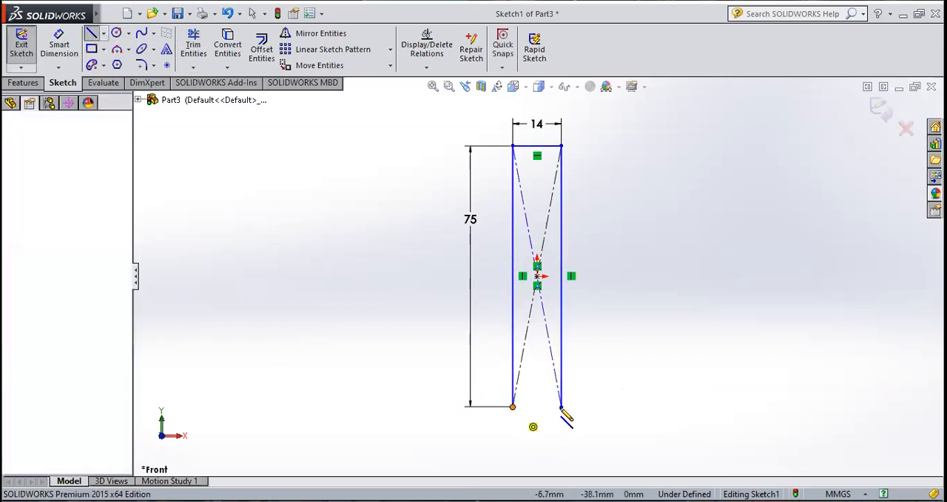
pyautogui.click(741, 405)
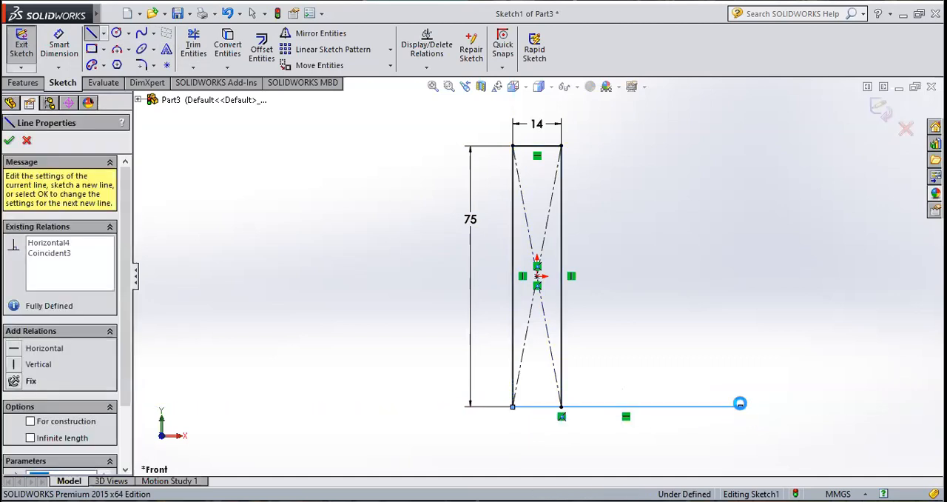
pyautogui.press('Escape')
pyautogui.press('Escape')
pyautogui.click(63, 58)
pyautogui.click(673, 407)
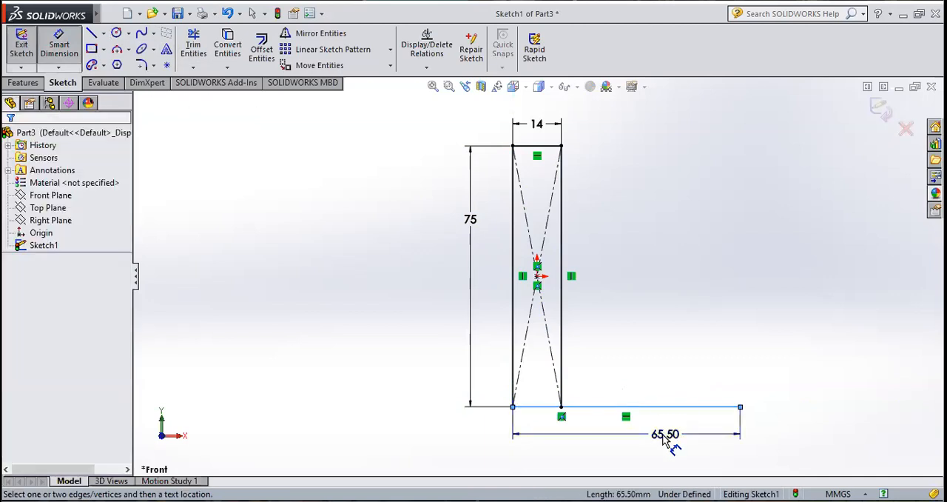
pyautogui.click(672, 435)
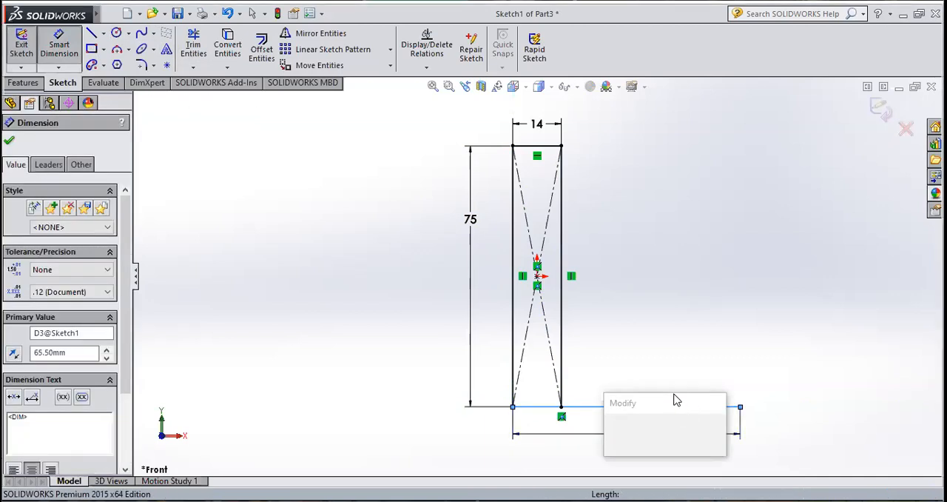
pyautogui.write('70')
pyautogui.press('Return')
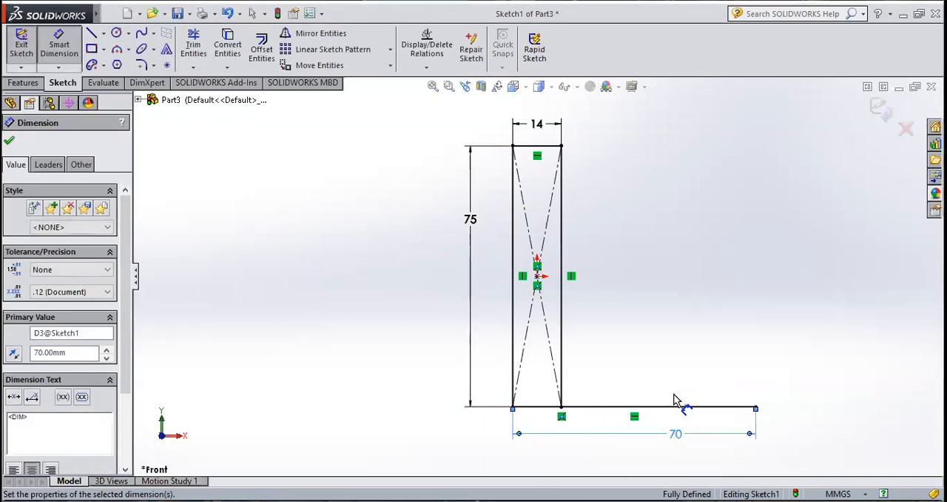
pyautogui.click(9, 140)
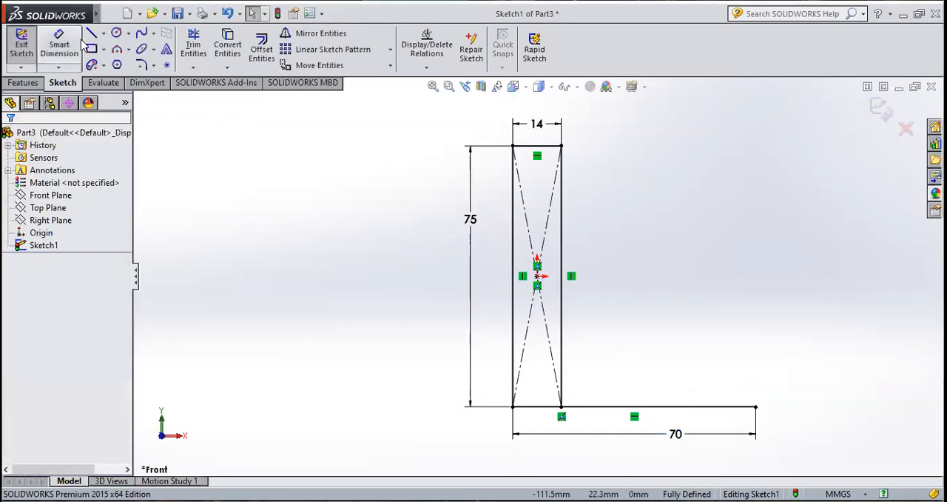
# Step: Draw a vertical line upward from the right end of the 70 mm base line and dimension it at 10 mm
pyautogui.click(92, 34)
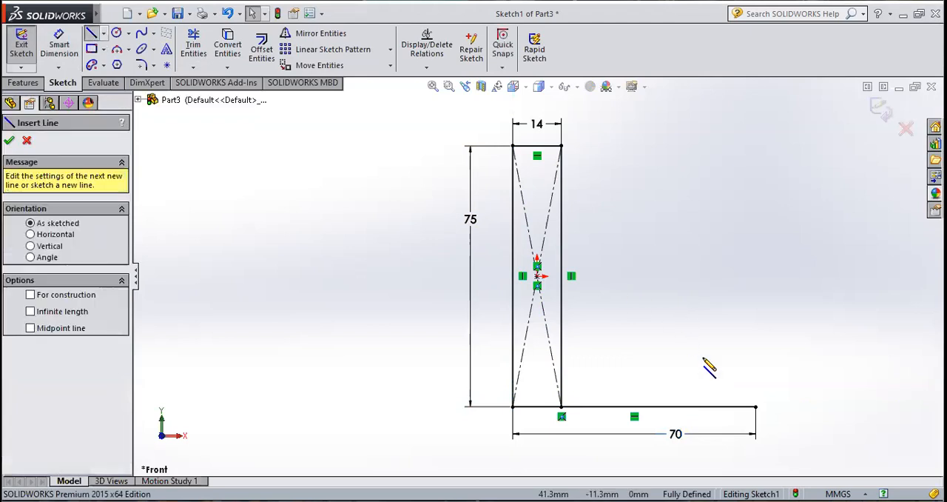
pyautogui.click(756, 407)
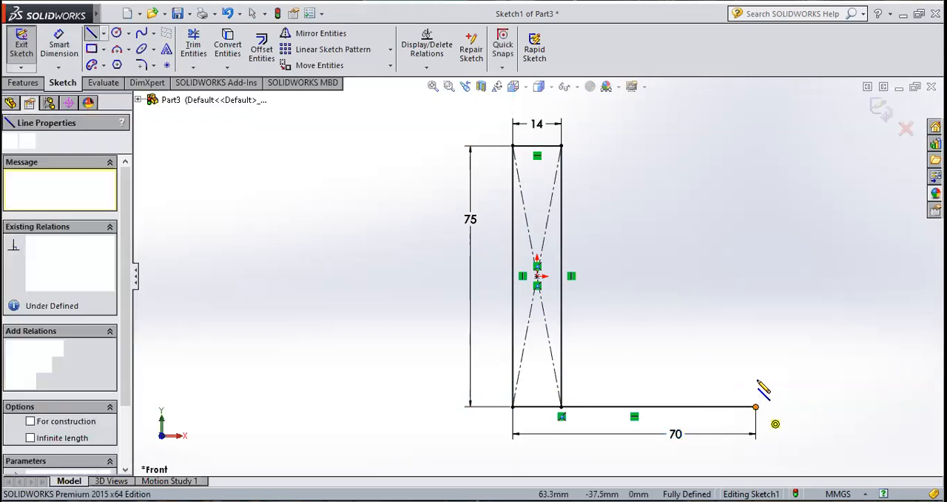
pyautogui.click(756, 374)
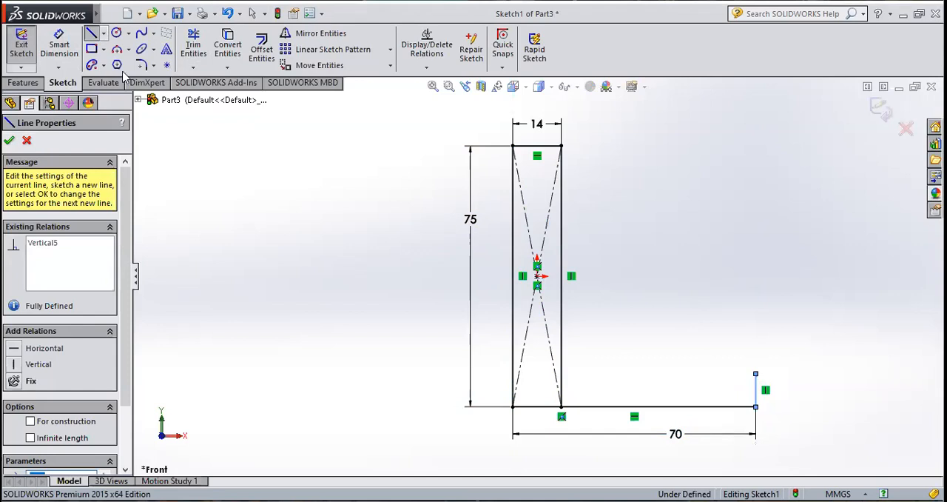
pyautogui.click(59, 45)
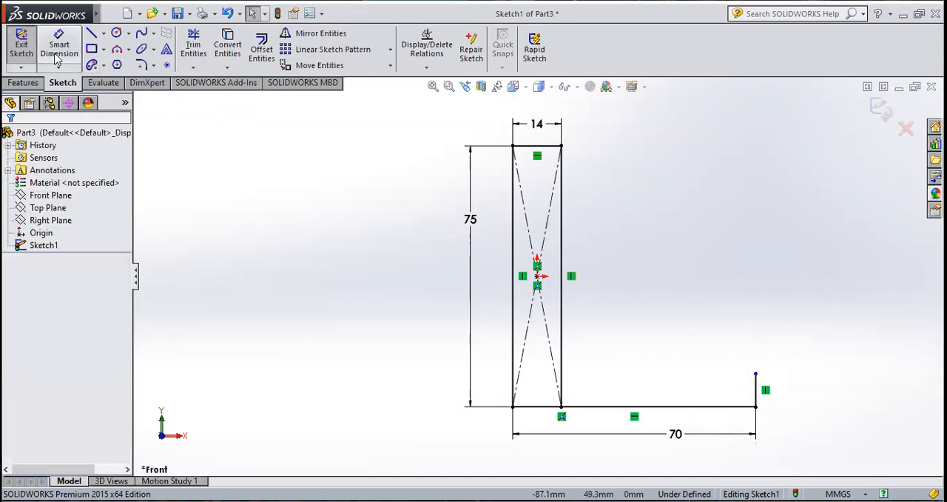
pyautogui.click(788, 404)
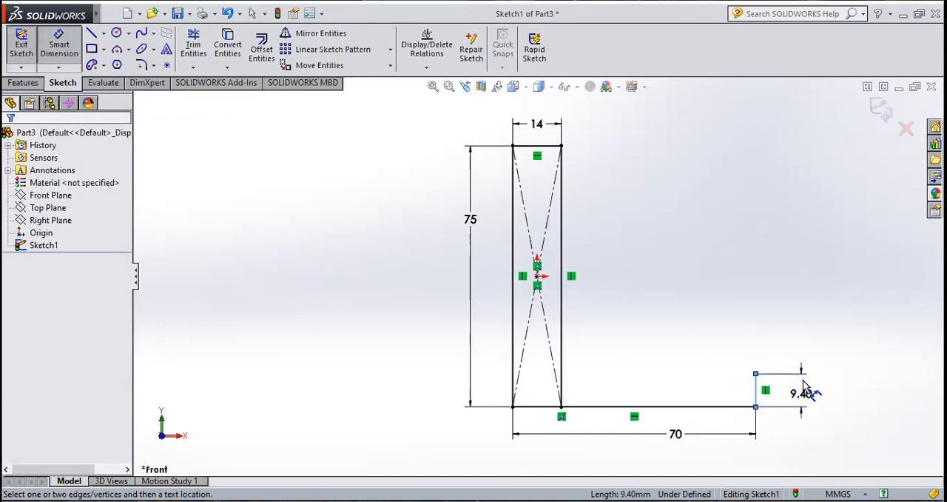
pyautogui.click(805, 387)
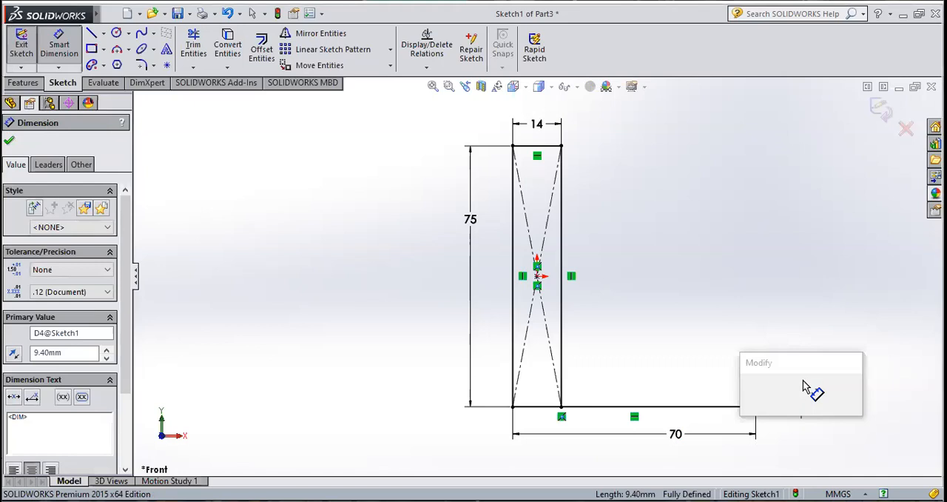
pyautogui.write('10')
pyautogui.press('Return')
pyautogui.click(11, 141)
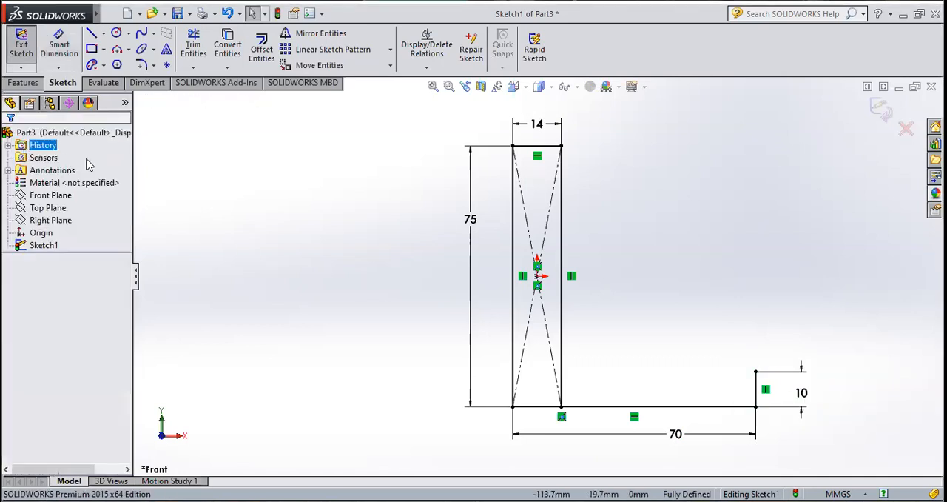
# Step: Draw a horizontal line from the top of the 10 mm line back to the rectangle's right edge
pyautogui.click(91, 33)
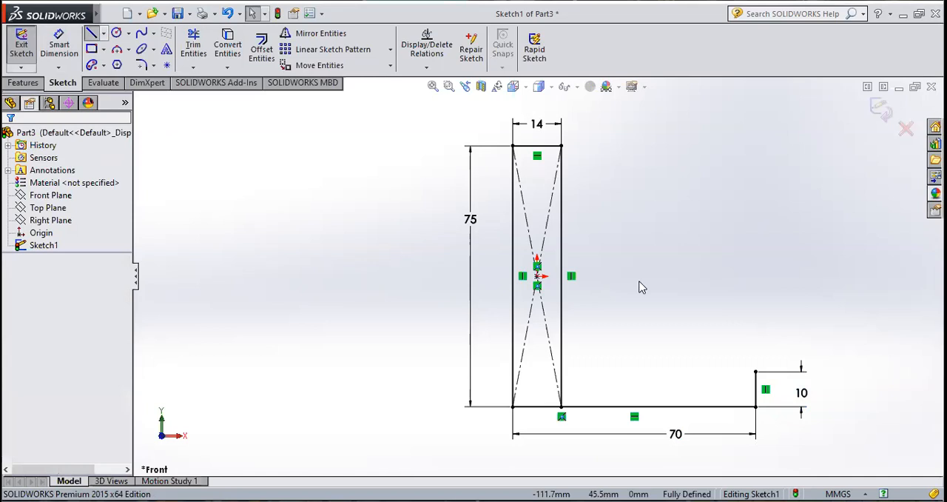
pyautogui.click(756, 372)
pyautogui.click(562, 371)
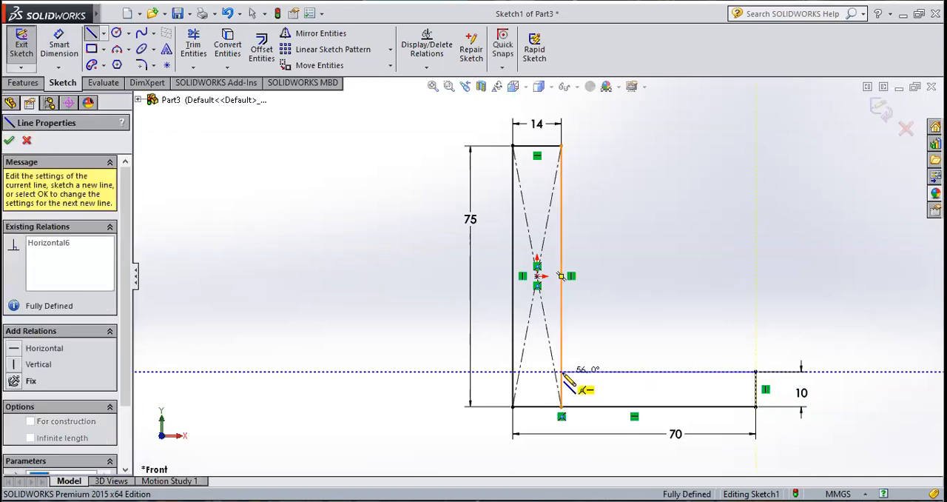
pyautogui.click(564, 373)
pyautogui.press('Escape')
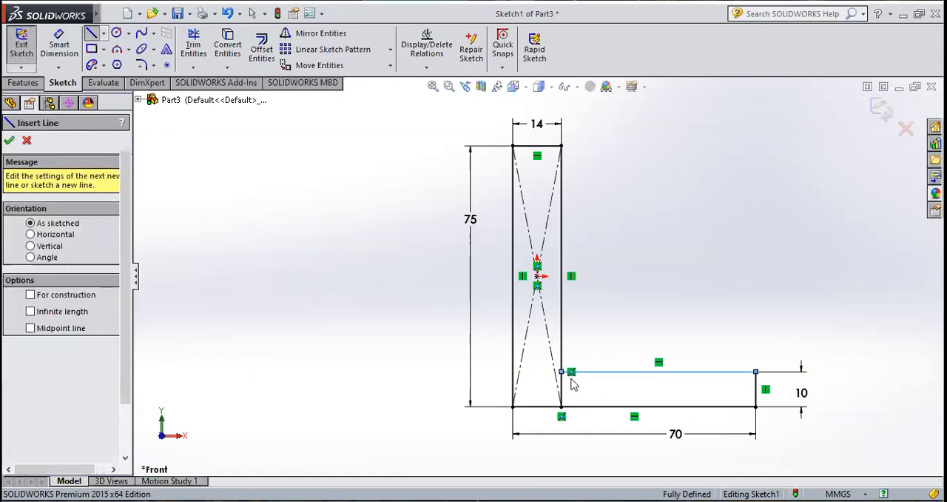
pyautogui.press('Escape')
# Step: Trim the inner vertical segment at the L's corner and both construction diagonals, and exit the finished L-shaped sketch
pyautogui.scroll(-2, 564, 381)
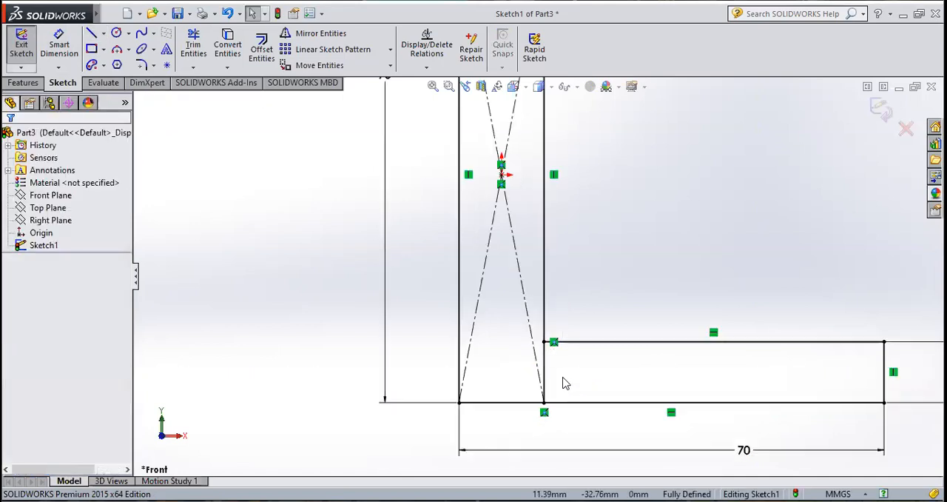
pyautogui.click(194, 44)
pyautogui.moveTo(564, 375)
pyautogui.mouseDown()
pyautogui.moveTo(529, 362)
pyautogui.moveTo(494, 201)
pyautogui.moveTo(518, 159)
pyautogui.mouseUp()
pyautogui.scroll(4, 545, 267)
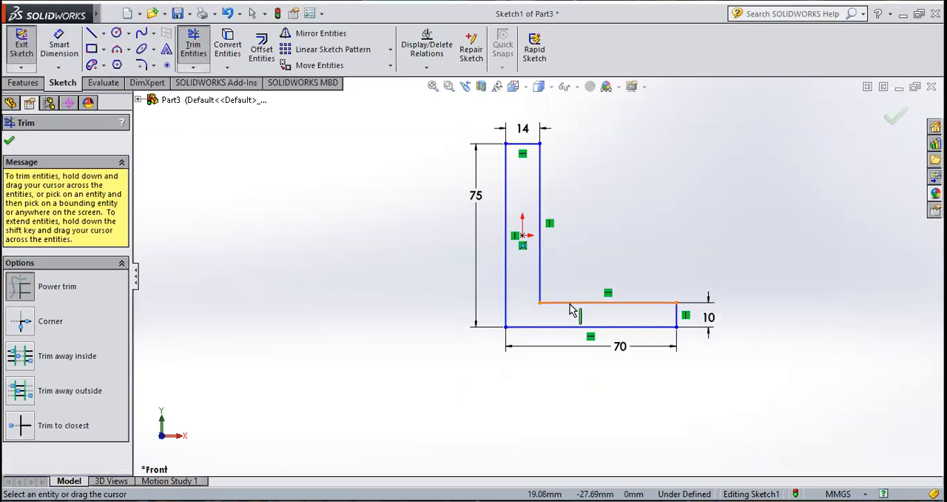
pyautogui.click(8, 142)
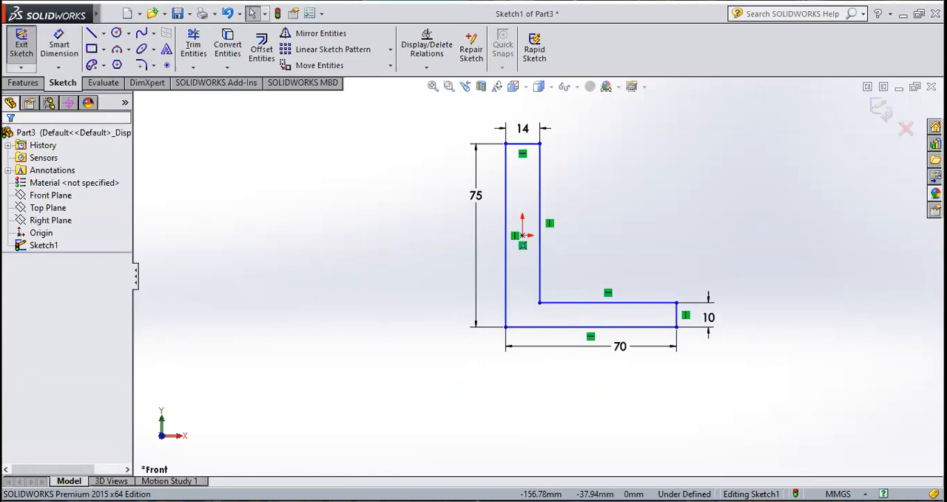
pyautogui.click(16, 43)
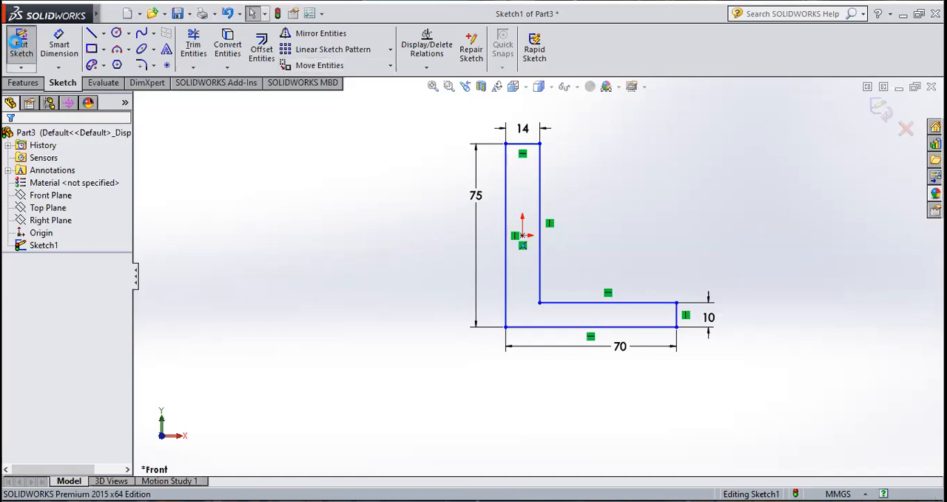
# Step: Extrude the L-shaped sketch as a boss with a Mid Plane end condition and a depth of 110 mm
pyautogui.click(36, 83)
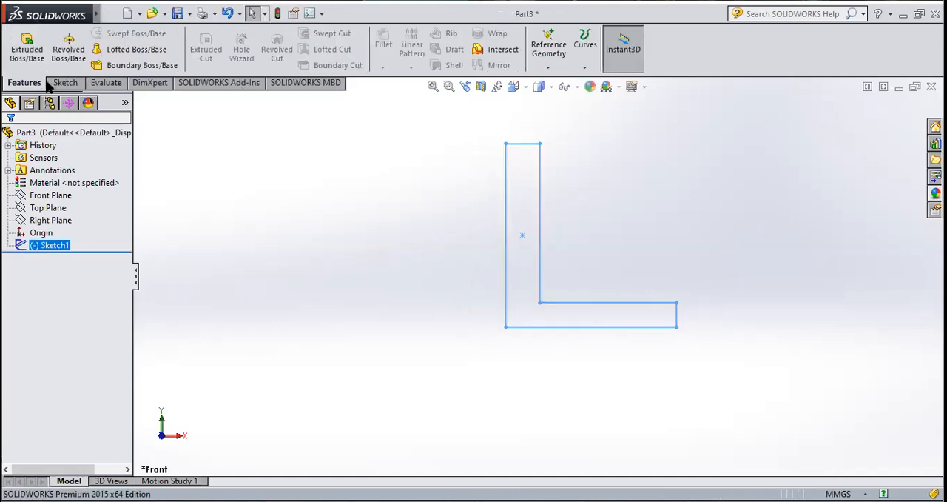
pyautogui.click(27, 46)
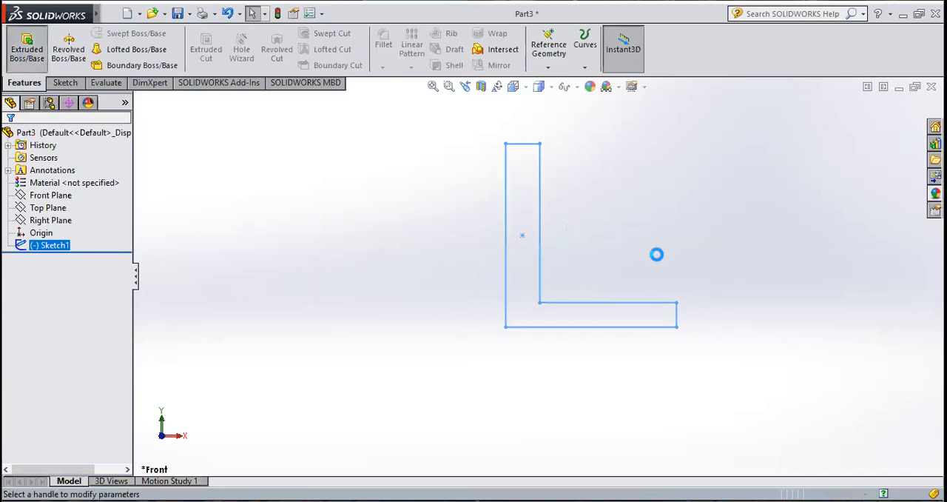
pyautogui.click(70, 222)
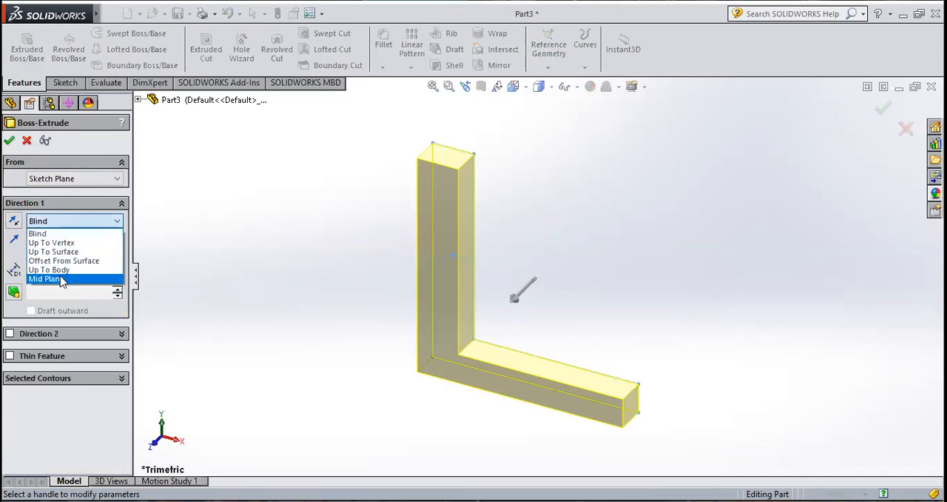
pyautogui.click(62, 278)
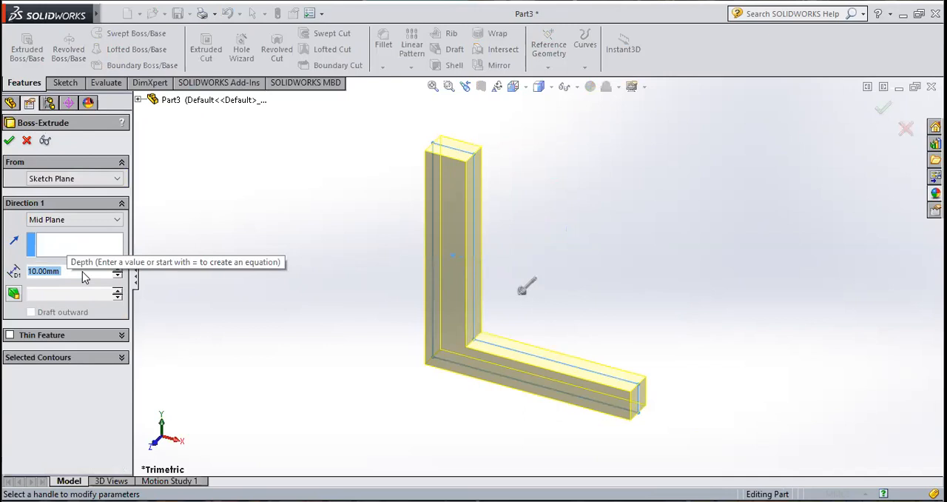
pyautogui.write('110')
pyautogui.press('Return')
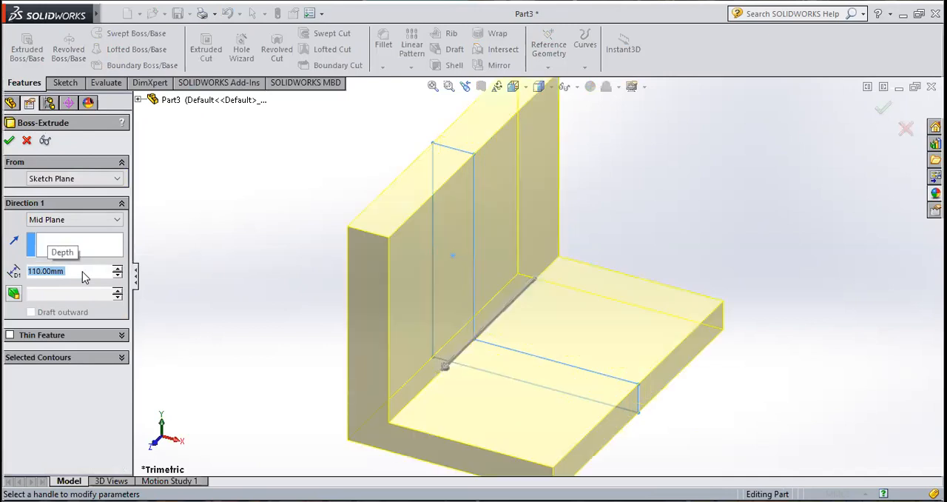
pyautogui.click(9, 142)
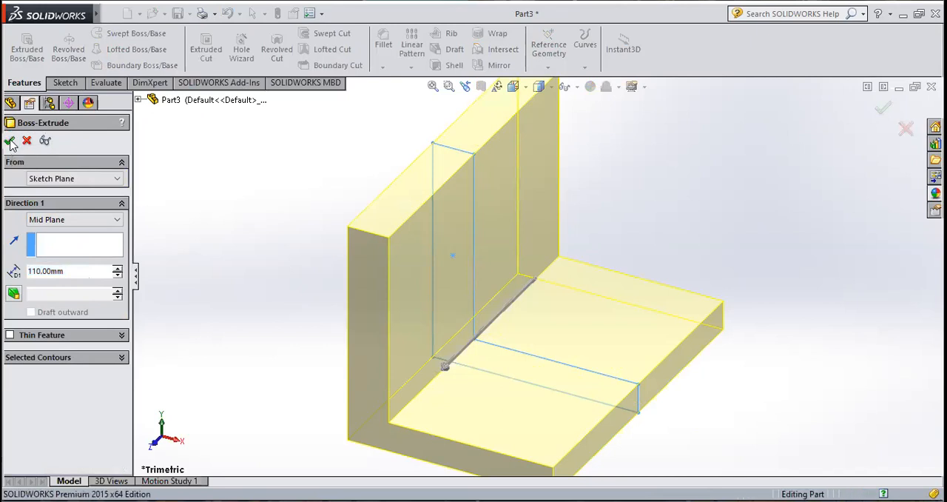
pyautogui.click(238, 189)
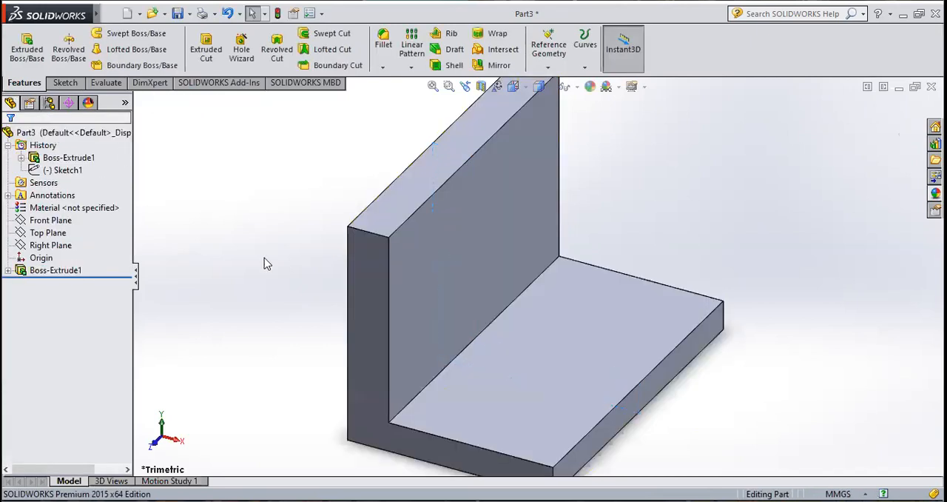
# Step: Start a new sketch on the inner face of the bracket's vertical leg and view it normal to the face
pyautogui.scroll(2, 276, 270)
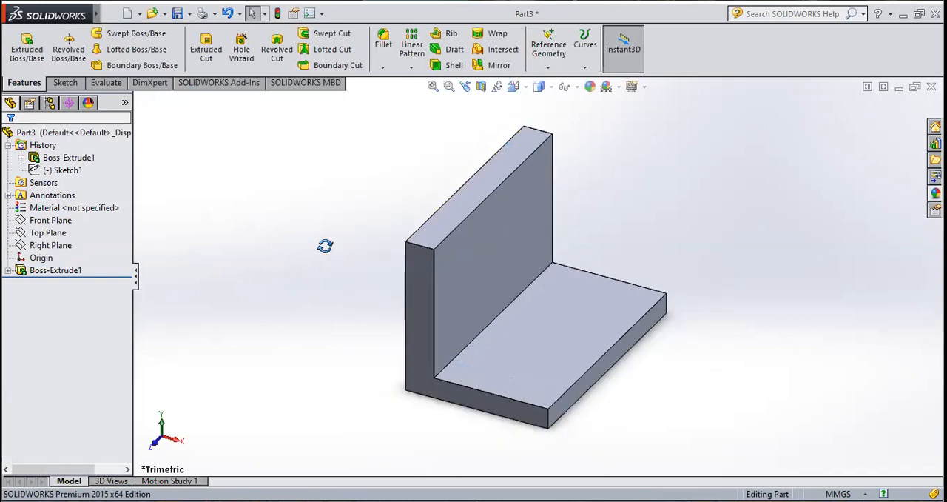
pyautogui.moveTo(325, 247); pyautogui.dragTo(292, 232, button='middle')
pyautogui.click(475, 261)
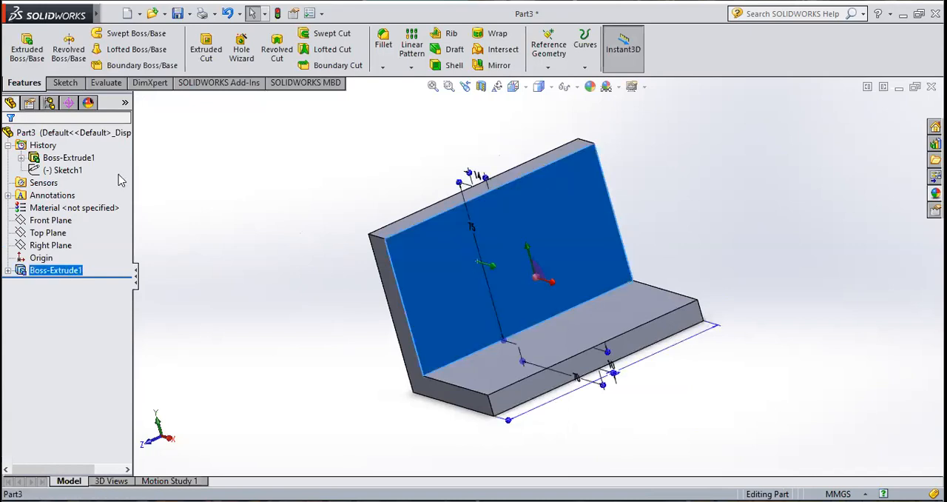
pyautogui.click(65, 82)
pyautogui.click(22, 44)
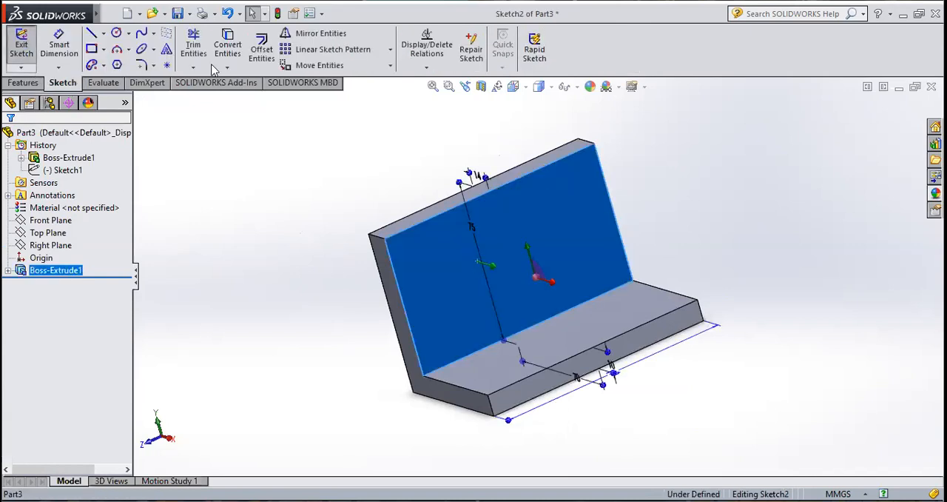
pyautogui.click(516, 86)
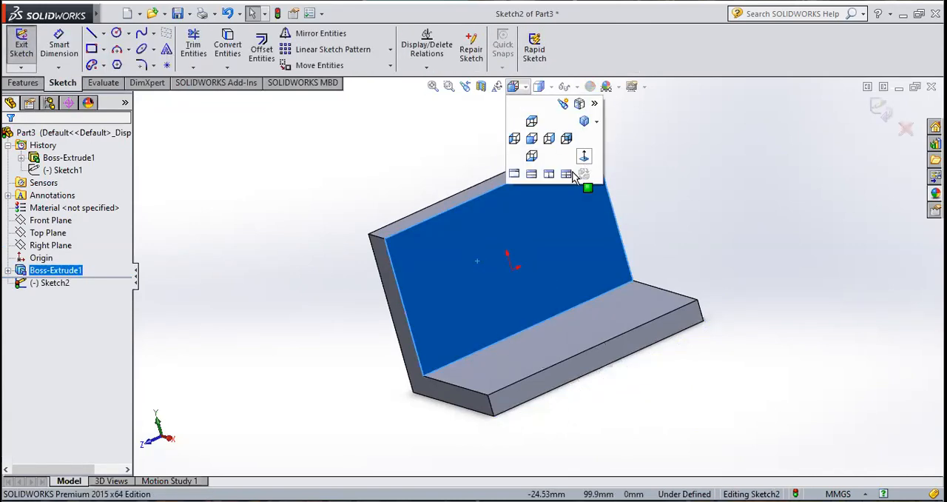
pyautogui.click(584, 156)
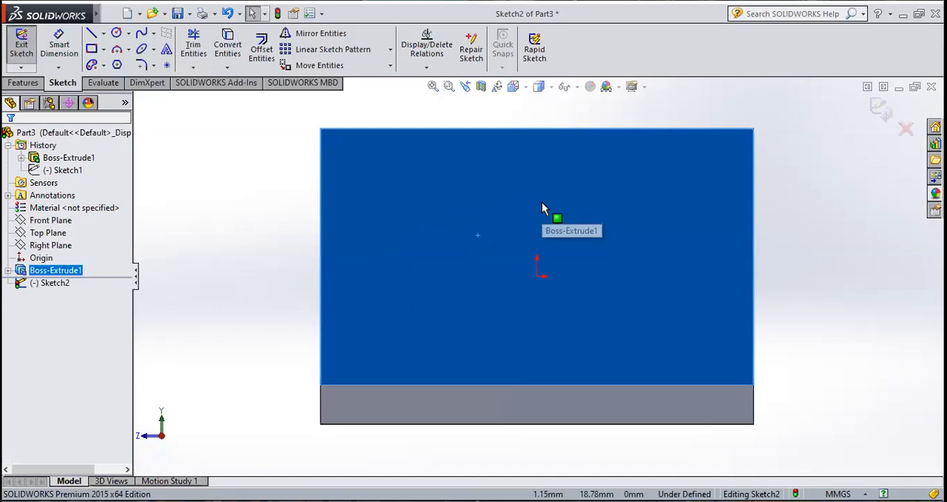
# Step: Draw an upright corner rectangle about 10 mm wide and 39 mm tall in the upper-left area of the face
pyautogui.click(104, 49)
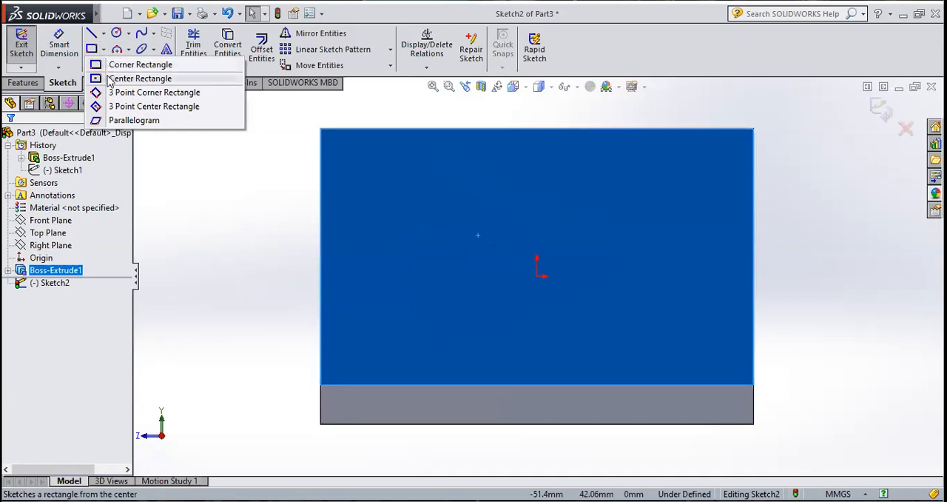
pyautogui.click(122, 65)
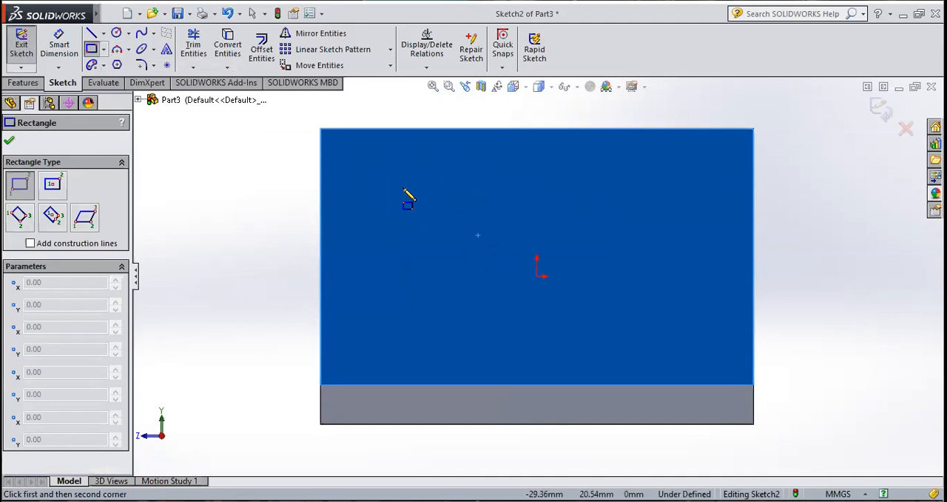
pyautogui.click(378, 162)
pyautogui.click(400, 245)
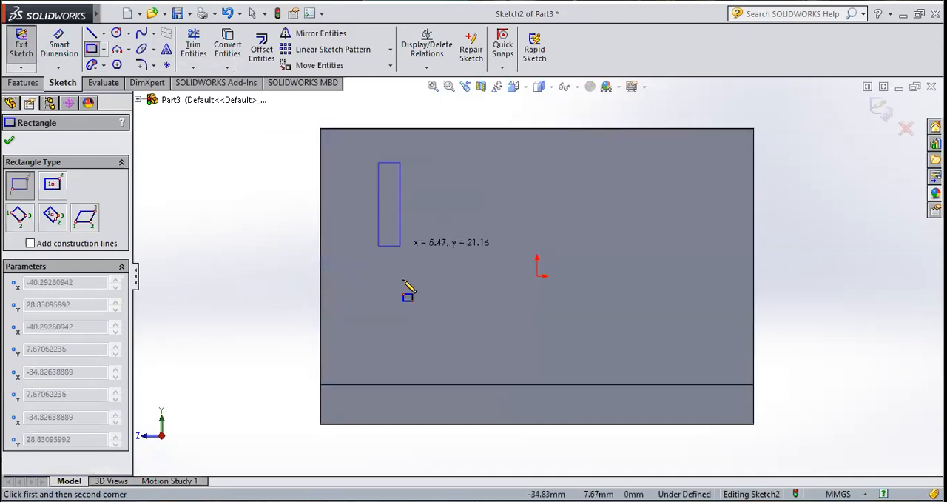
pyautogui.click(419, 316)
pyautogui.press('Escape')
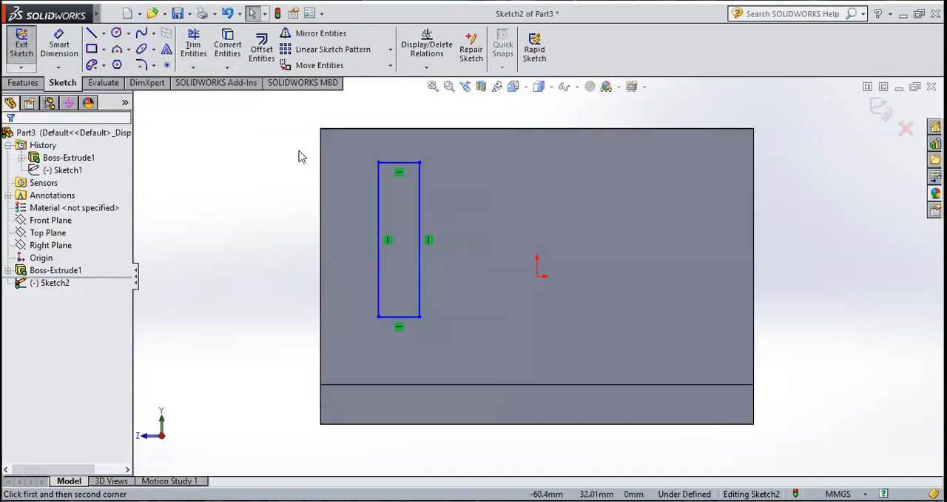
# Step: Dimension the distance from the face's top edge to the rectangle's upper side at 10 mm
pyautogui.click(59, 49)
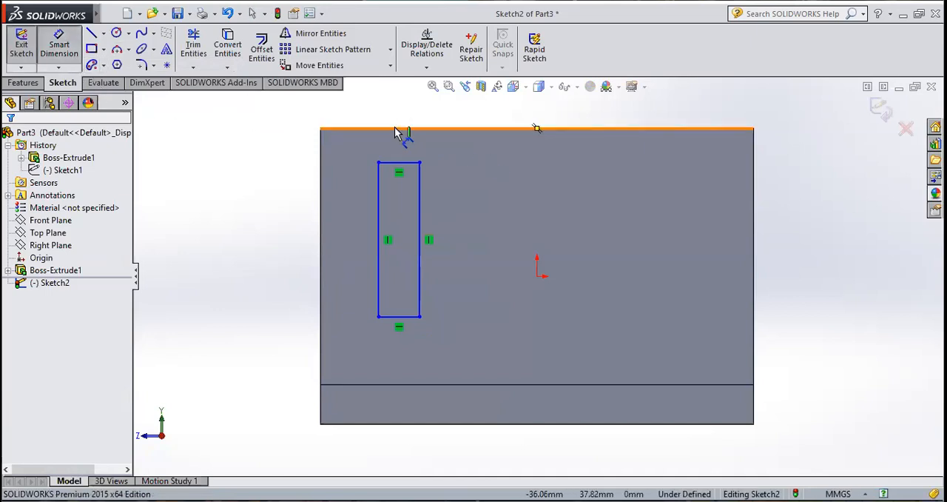
pyautogui.click(399, 162)
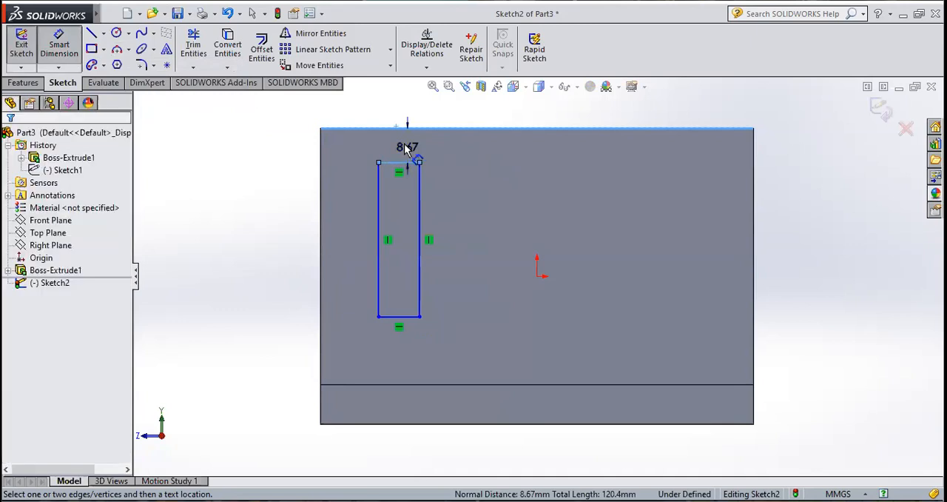
pyautogui.click(406, 148)
pyautogui.write('10.00mm')
pyautogui.press('Return')
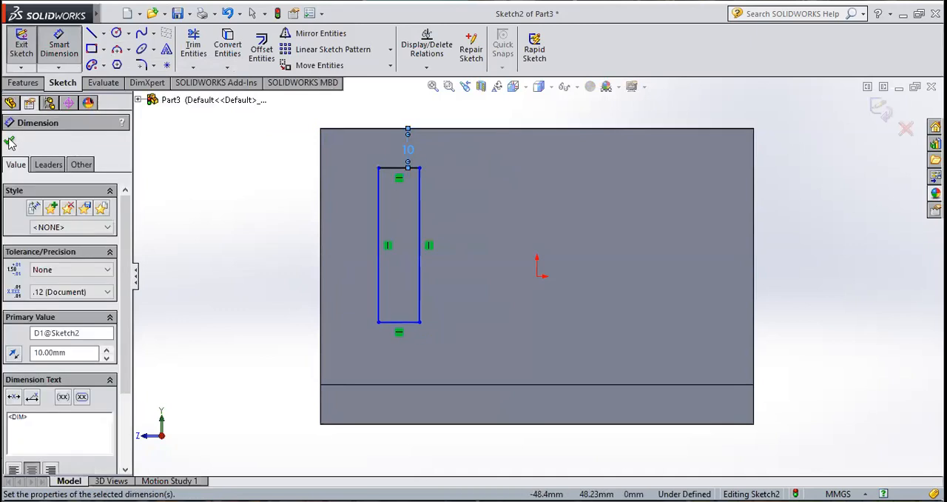
pyautogui.click(52, 49)
pyautogui.click(52, 49)
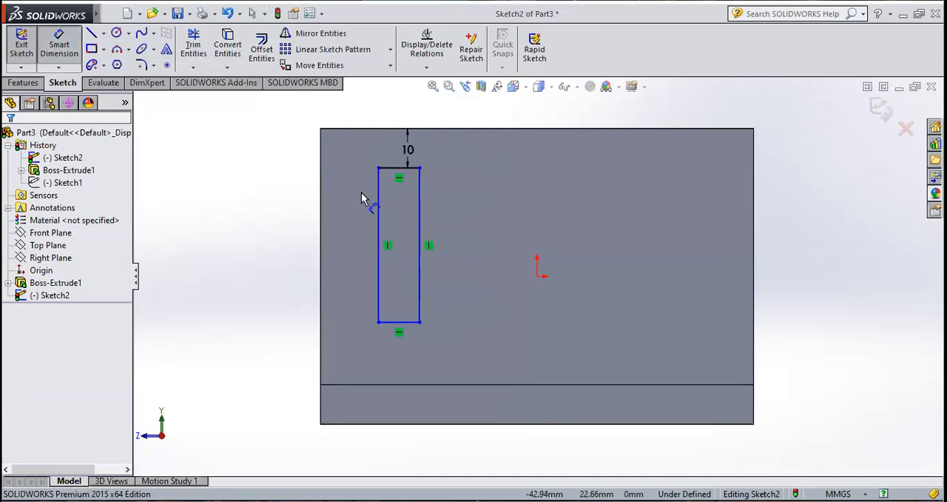
pyautogui.click(322, 154)
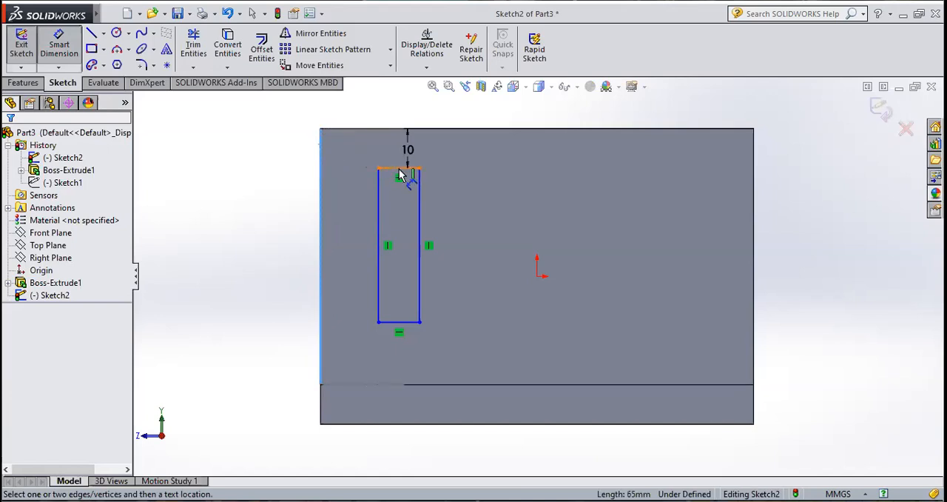
pyautogui.scroll(5, 399, 174)
pyautogui.scroll(-9, 483, 227)
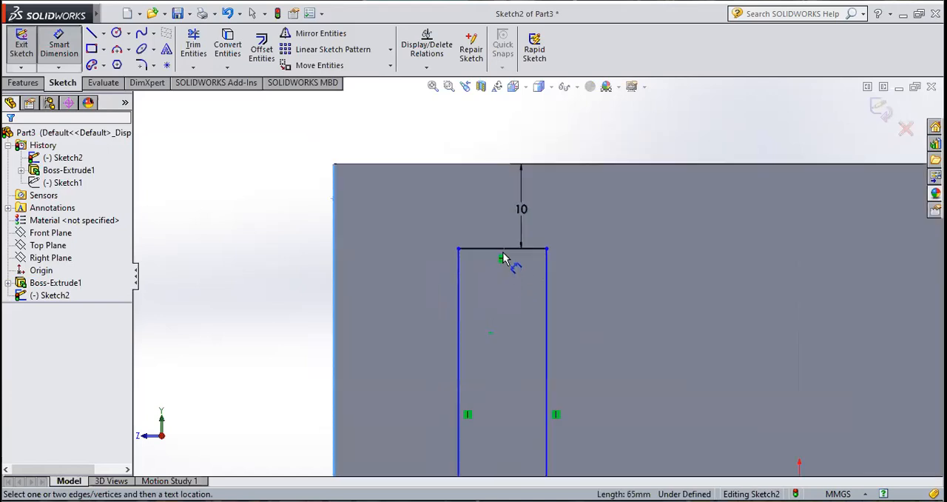
pyautogui.scroll(-3, 503, 257)
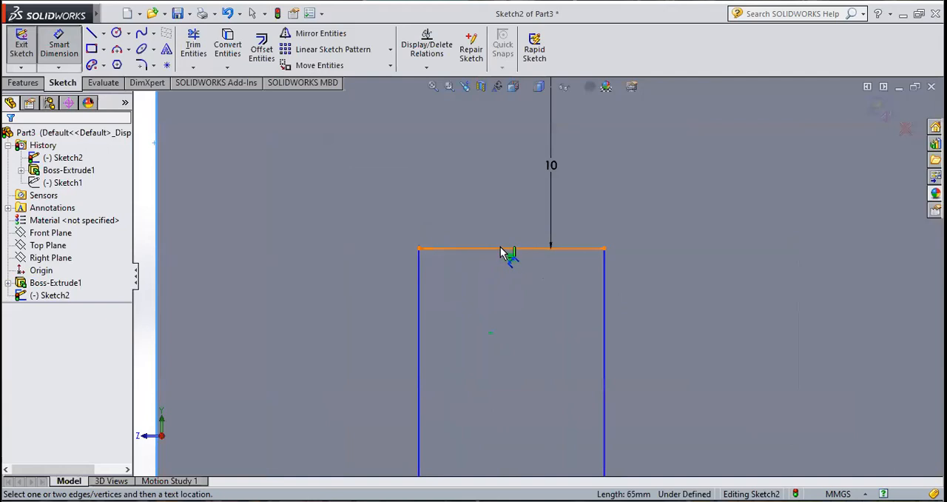
pyautogui.scroll(3, 500, 251)
pyautogui.scroll(2, 525, 259)
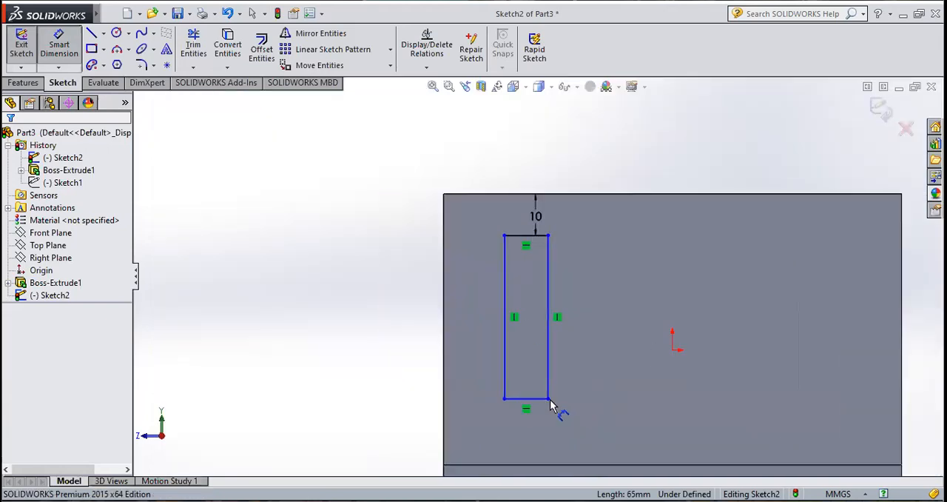
# Step: Draw a short vertical construction centerline downward from the midpoint of the rectangle's upper side
pyautogui.scroll(-3, 549, 406)
pyautogui.click(103, 33)
pyautogui.click(114, 63)
pyautogui.scroll(2, 545, 274)
pyautogui.scroll(-2, 551, 284)
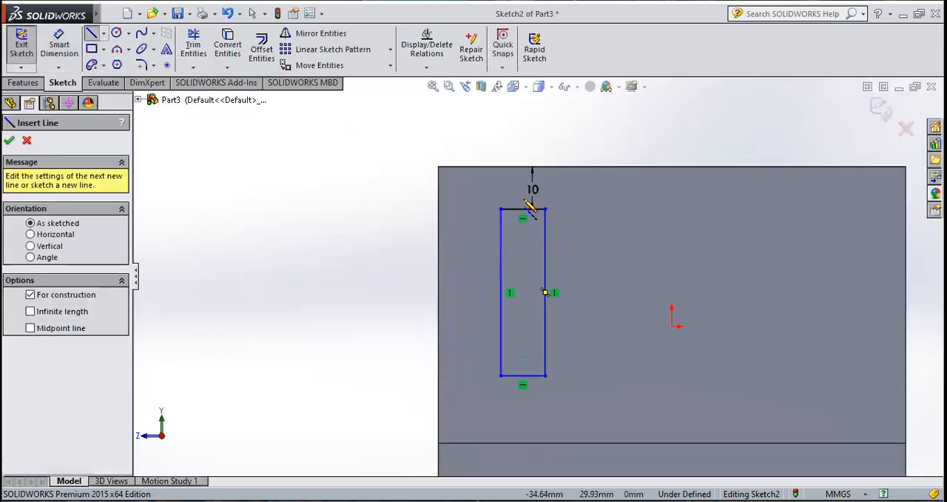
pyautogui.click(524, 209)
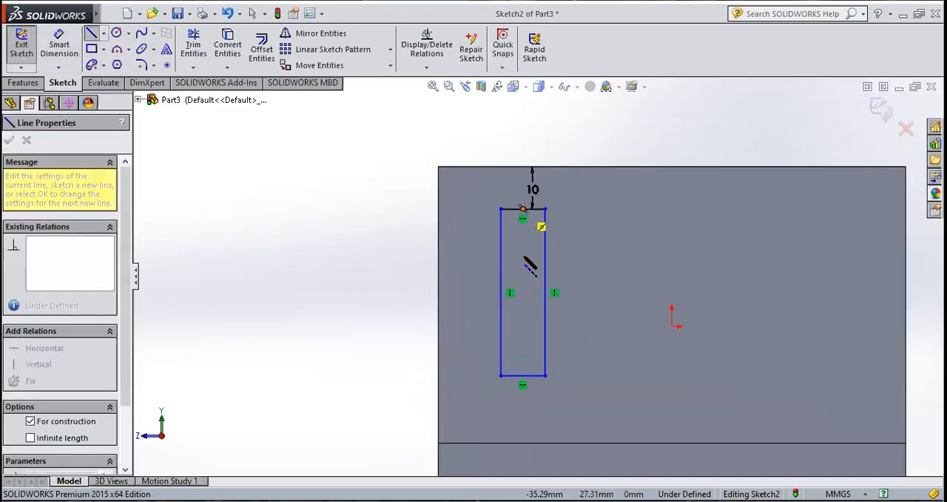
pyautogui.click(524, 256)
pyautogui.press('Escape')
pyautogui.scroll(2, 531, 266)
pyautogui.scroll(-2, 539, 238)
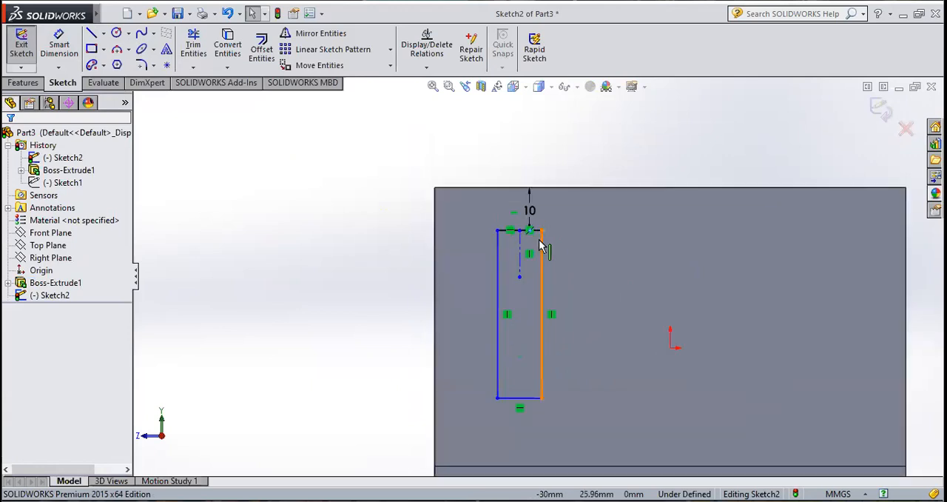
# Step: Dimension the distance from the face's left edge to the midpoint of the rectangle's upper side at 20 mm
pyautogui.scroll(-2, 540, 246)
pyautogui.click(59, 45)
pyautogui.click(510, 231)
pyautogui.click(386, 244)
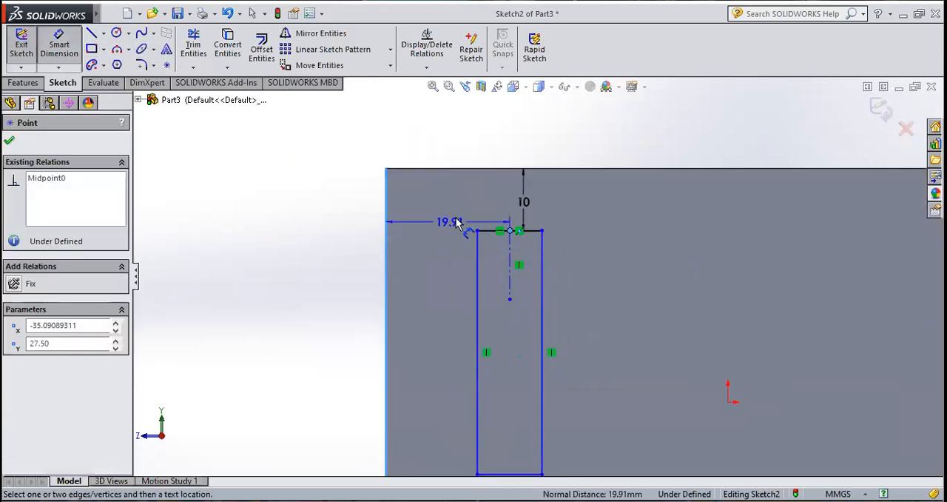
pyautogui.click(456, 216)
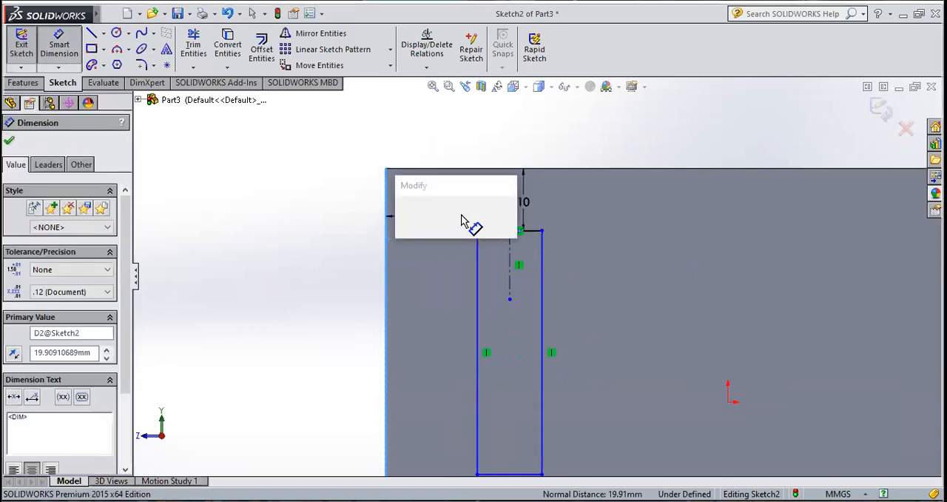
pyautogui.write('20')
pyautogui.press('Return')
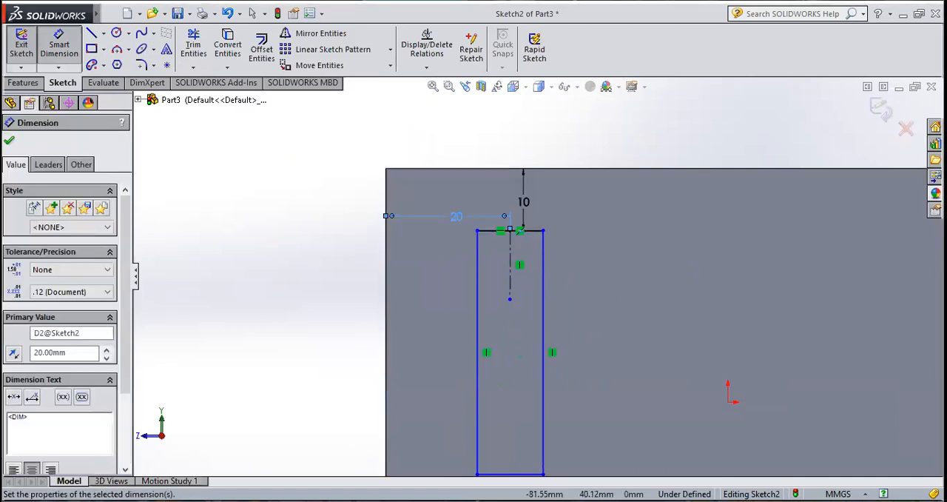
pyautogui.click(9, 143)
# Step: Try a circle centred on the midpoint of the rectangle's upper side and reaching its right corner, radius about 5.3 mm, and undo it
pyautogui.scroll(-3, 532, 237)
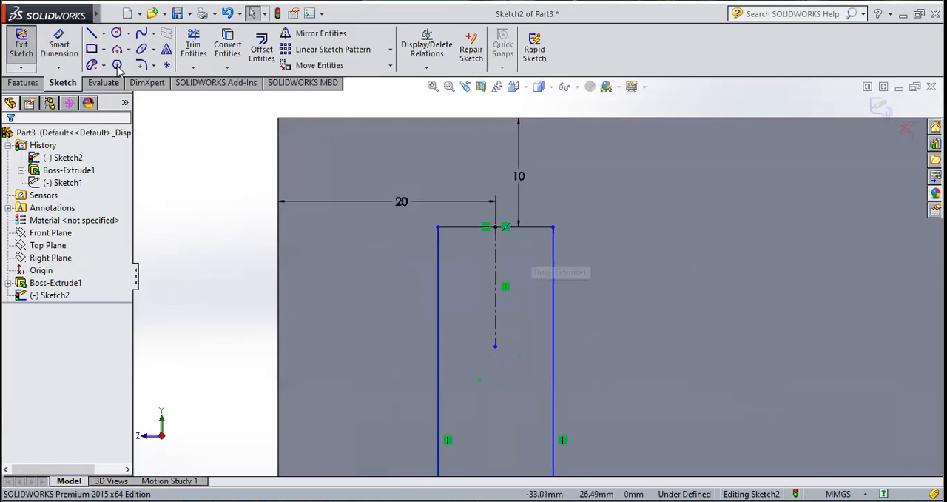
pyautogui.click(117, 33)
pyautogui.click(495, 226)
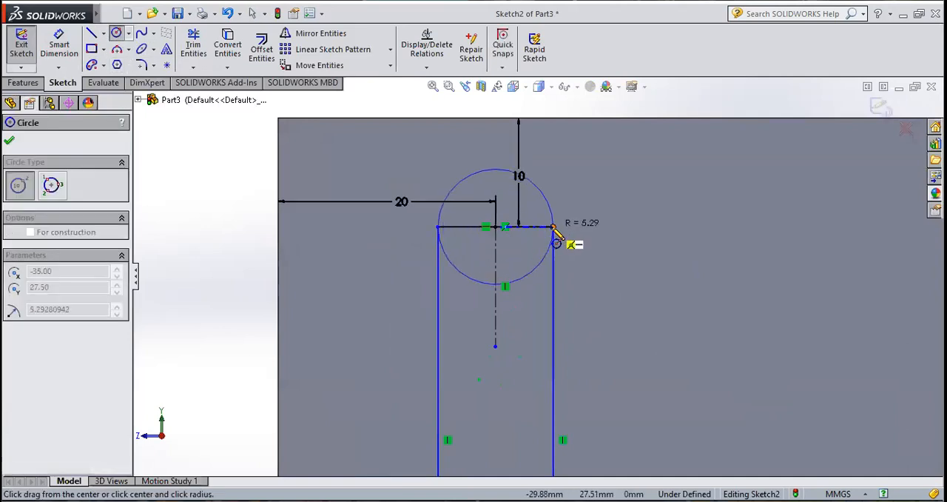
pyautogui.click(553, 227)
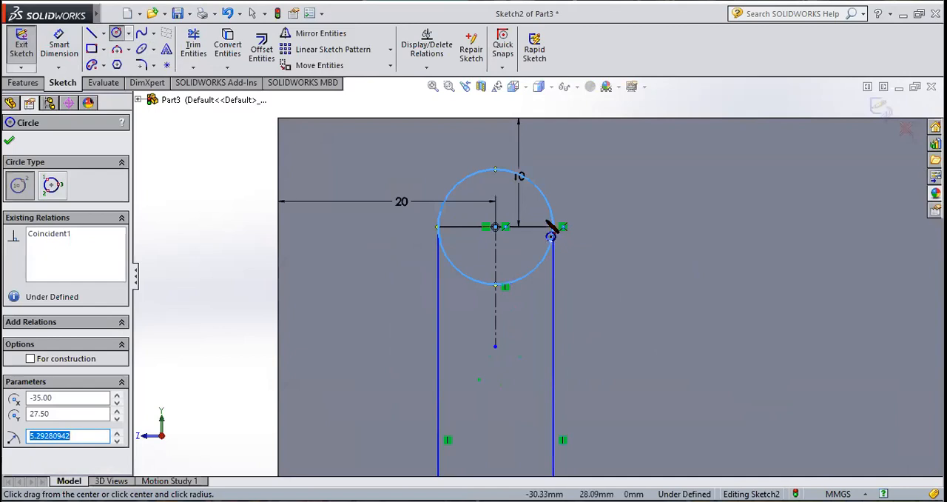
pyautogui.press('Escape')
pyautogui.hotkey('ctrl', 'z')
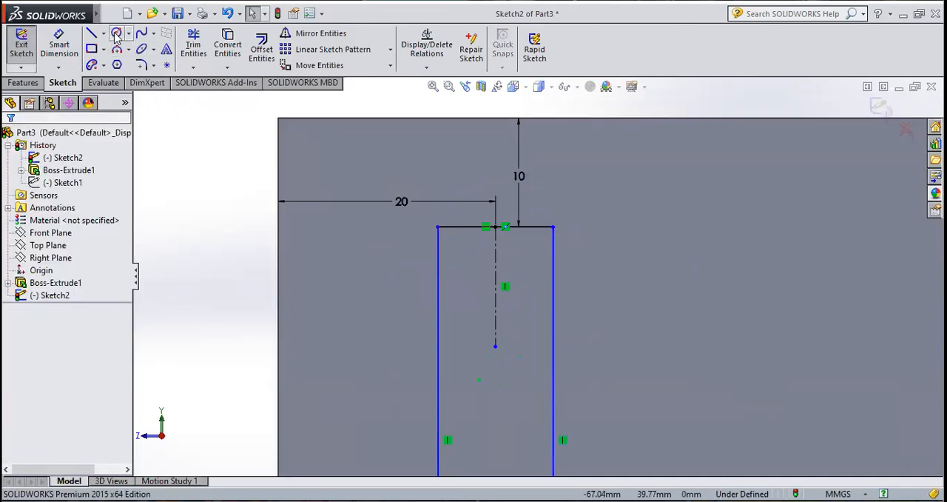
# Step: Draw a circle centred on the midpoint of the rectangle's upper side and reaching its right corner, radius about 5.3 mm
pyautogui.click(496, 227)
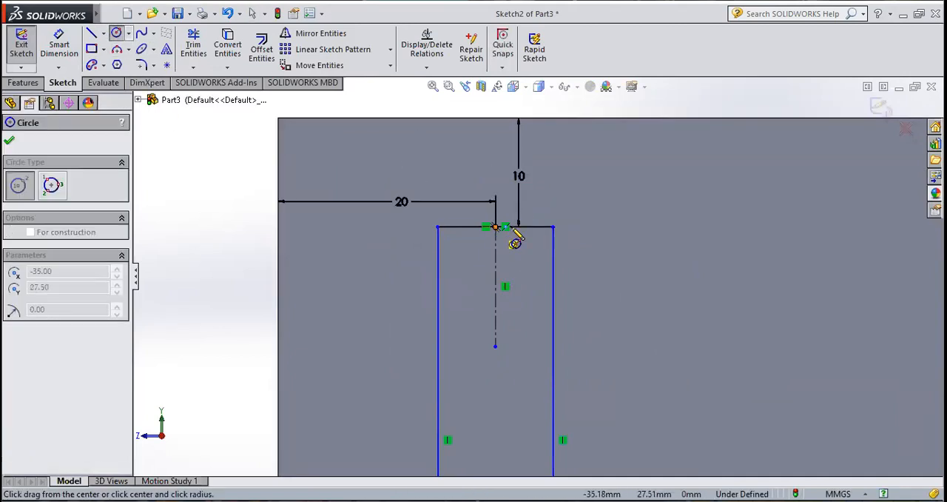
pyautogui.click(552, 226)
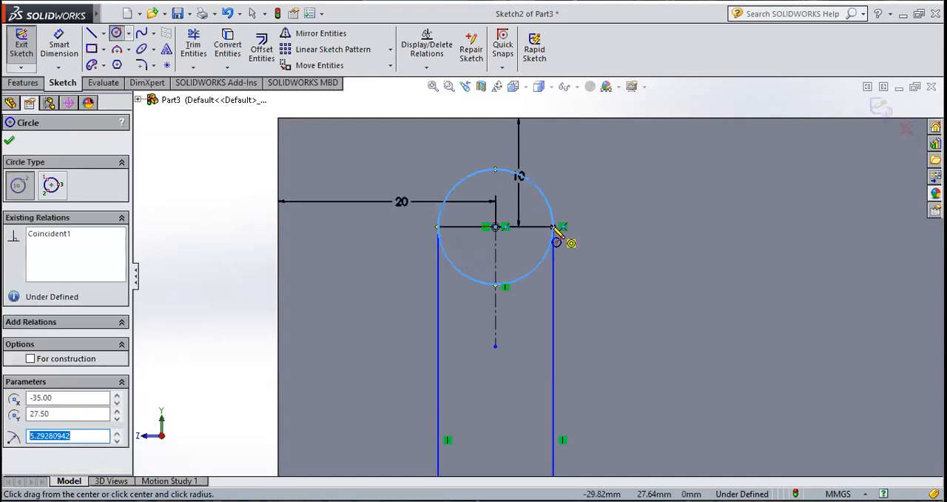
pyautogui.click(10, 142)
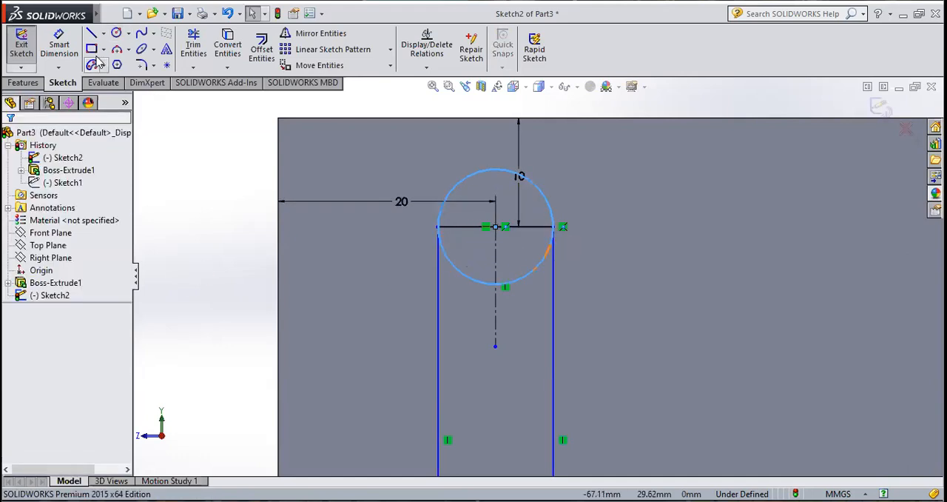
# Step: Trim away the circle's lower half, the construction centerline and the rectangle's upper side to leave a rounded upper end
pyautogui.click(193, 44)
pyautogui.moveTo(470, 285); pyautogui.dragTo(476, 281)
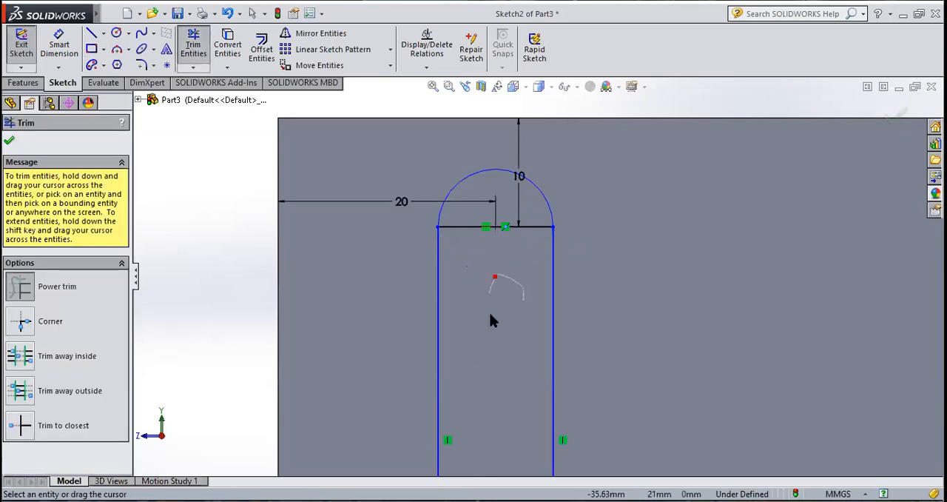
pyautogui.moveTo(519, 251); pyautogui.dragTo(499, 216)
pyautogui.press('Escape')
pyautogui.scroll(5, 489, 207)
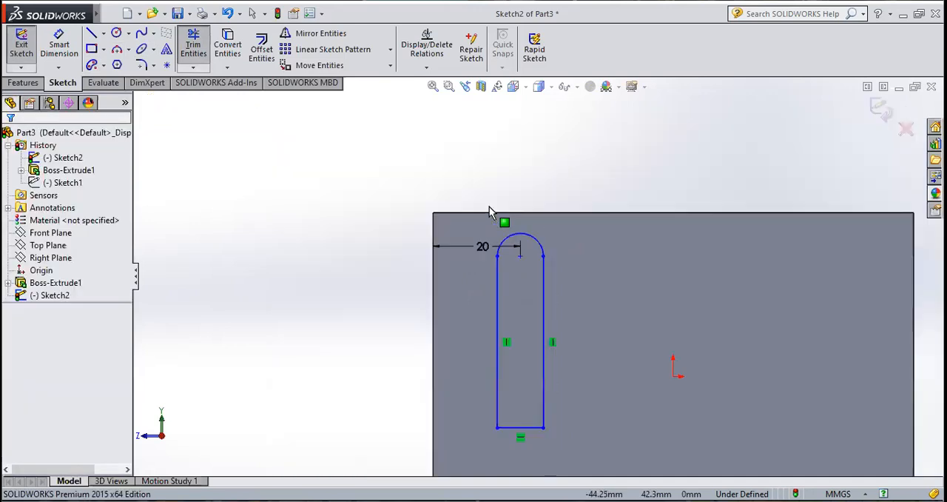
# Step: Draw a circle centred on the midpoint of the rectangle's lower side and reaching its right corner, radius about 5.3 mm
pyautogui.scroll(1, 489, 207)
pyautogui.scroll(-1, 579, 374)
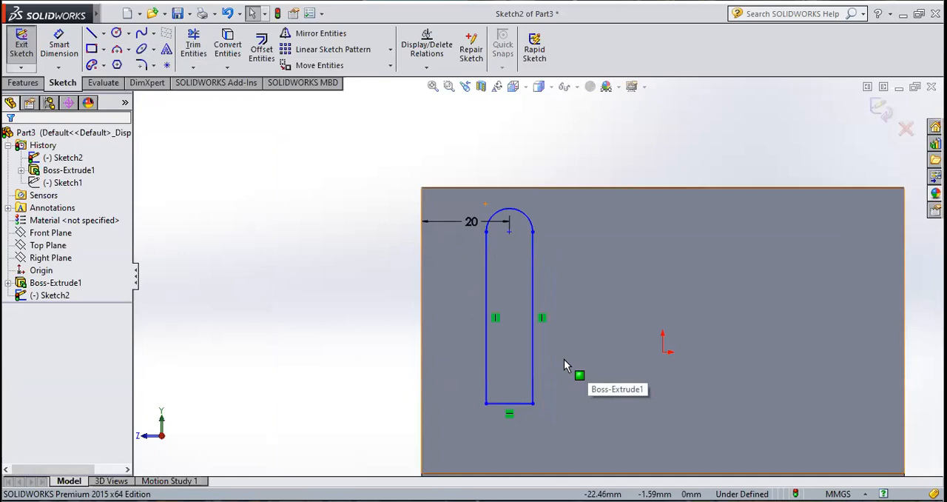
pyautogui.click(116, 34)
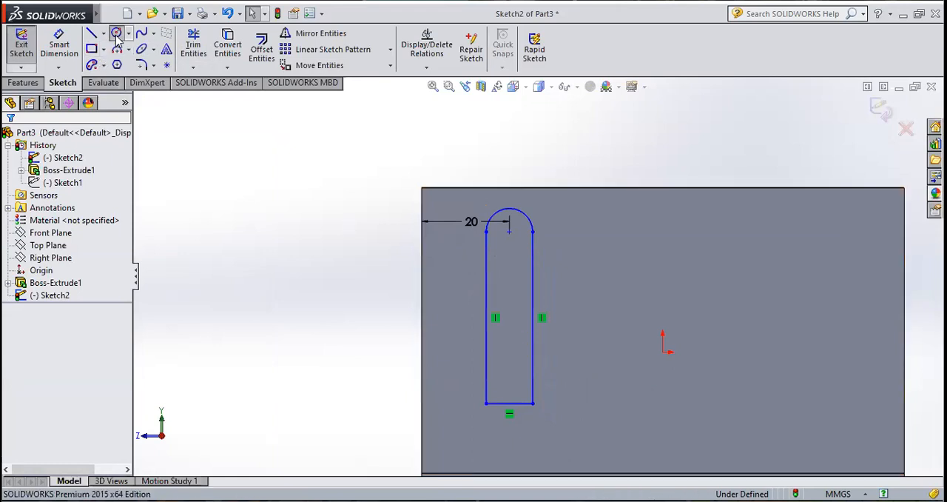
pyautogui.click(509, 403)
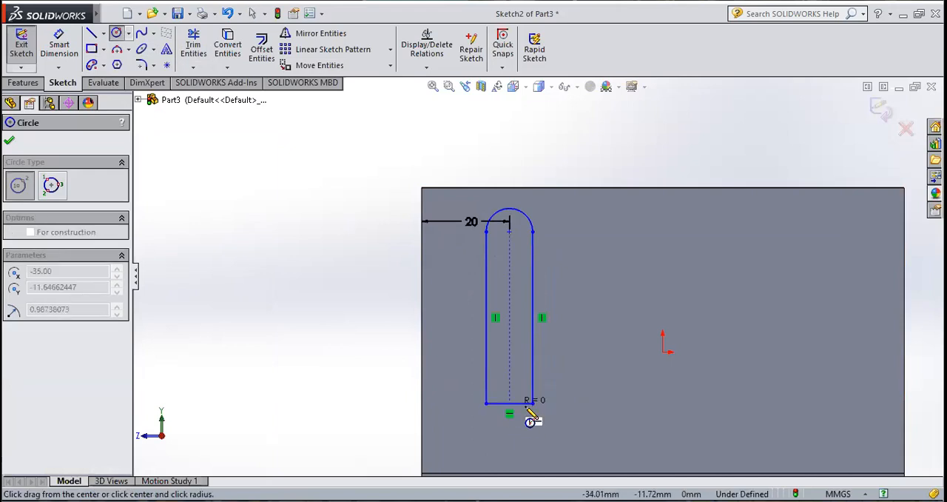
pyautogui.click(533, 404)
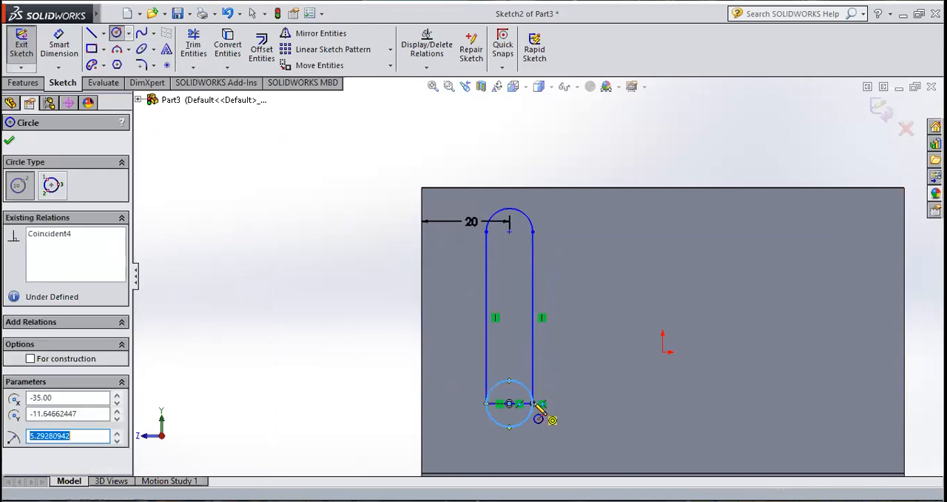
pyautogui.press('Escape')
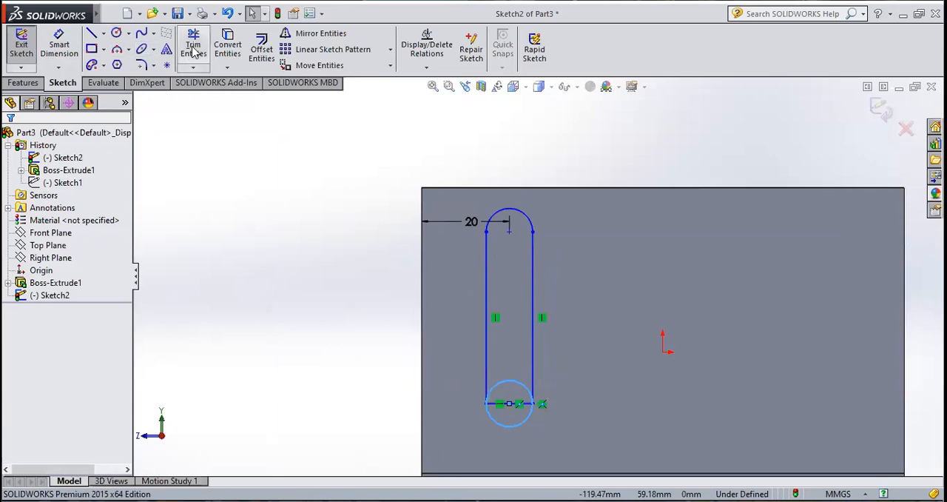
# Step: Trim away the lower circle's upper half and the rectangle's lower side to close the slot outline
pyautogui.click(193, 44)
pyautogui.scroll(-3, 518, 397)
pyautogui.moveTo(518, 288); pyautogui.dragTo(526, 385)
pyautogui.scroll(3, 526, 387)
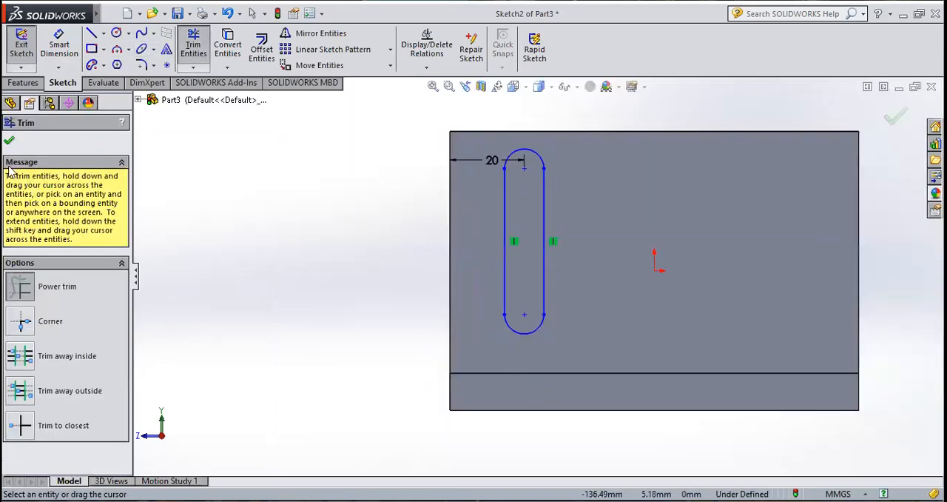
pyautogui.click(12, 142)
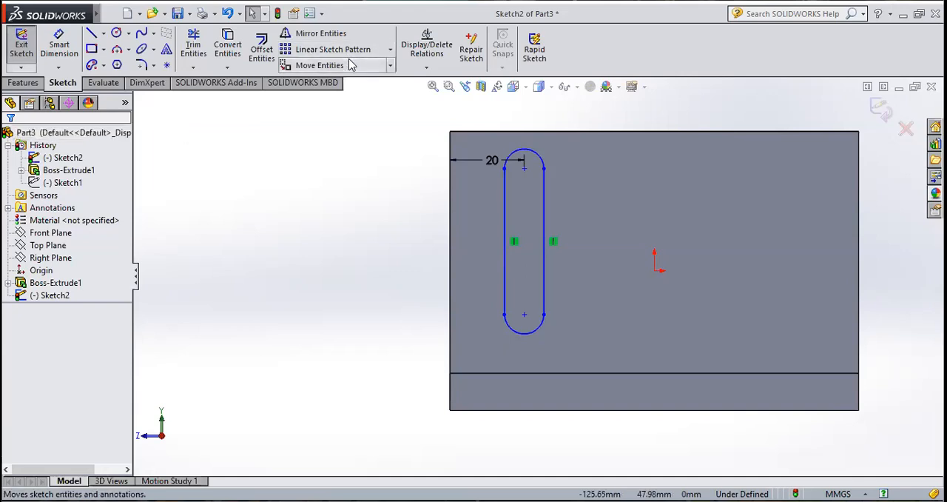
# Step: Exit the sketch and cut-extrude the slot profile through the vertical leg with a blind depth of 110 mm
pyautogui.click(22, 41)
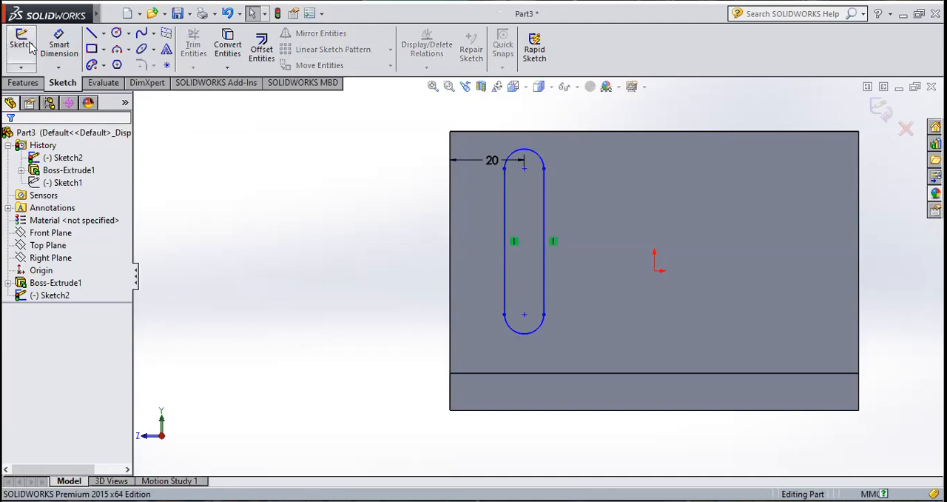
pyautogui.moveTo(336, 176); pyautogui.dragTo(389, 245, button='middle')
pyautogui.scroll(-1, 295, 241)
pyautogui.click(24, 83)
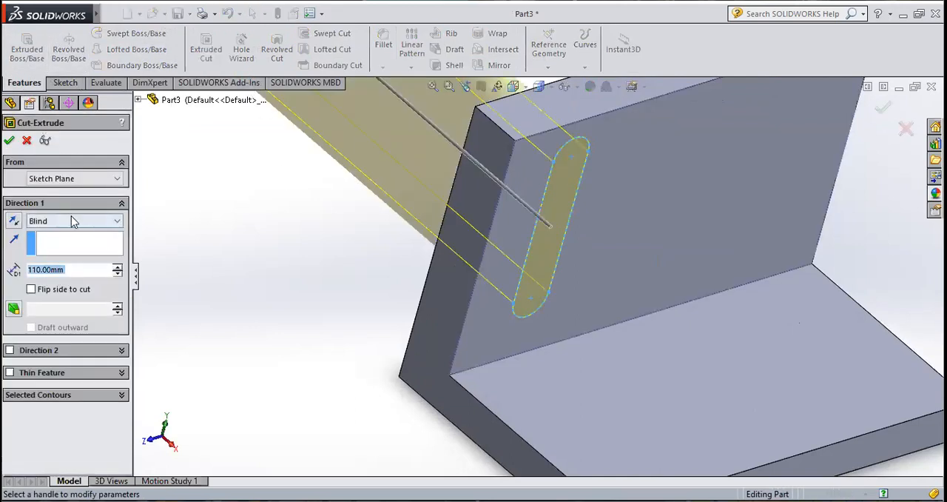
pyautogui.click(9, 142)
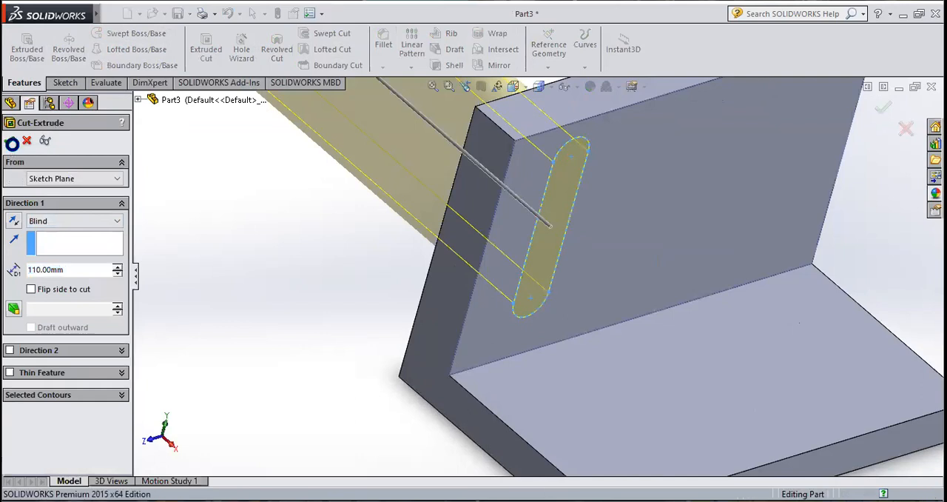
pyautogui.click(9, 142)
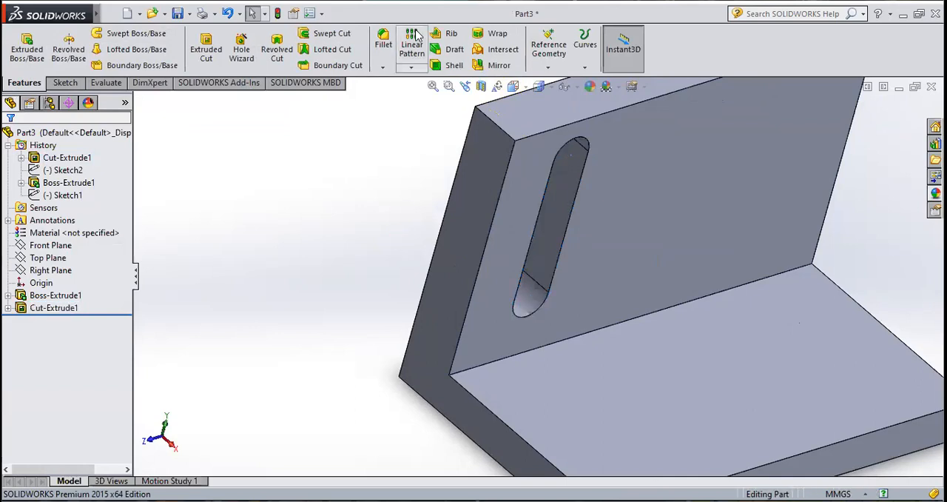
# Step: Start a linear pattern of the slot cut, using the vertical leg's upper inner edge as the first direction
pyautogui.press('f')
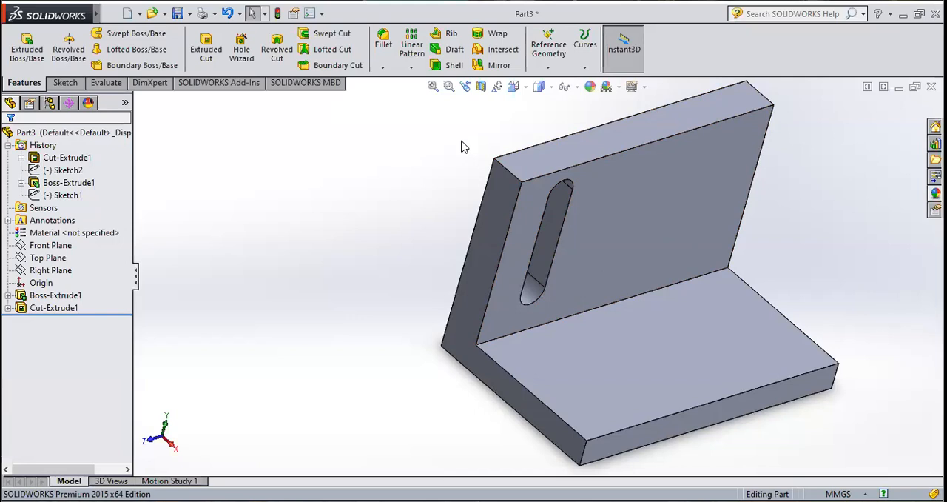
pyautogui.click(417, 69)
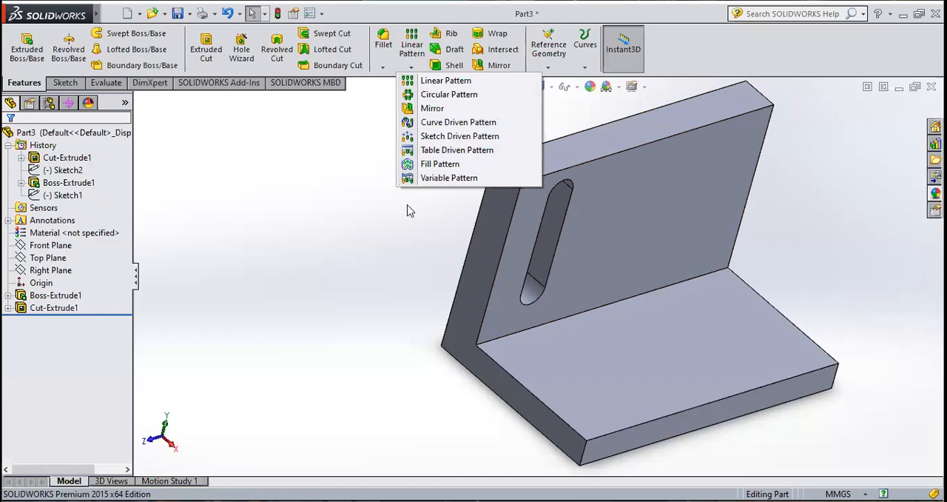
pyautogui.click(352, 137)
pyautogui.click(80, 296)
pyautogui.click(56, 311)
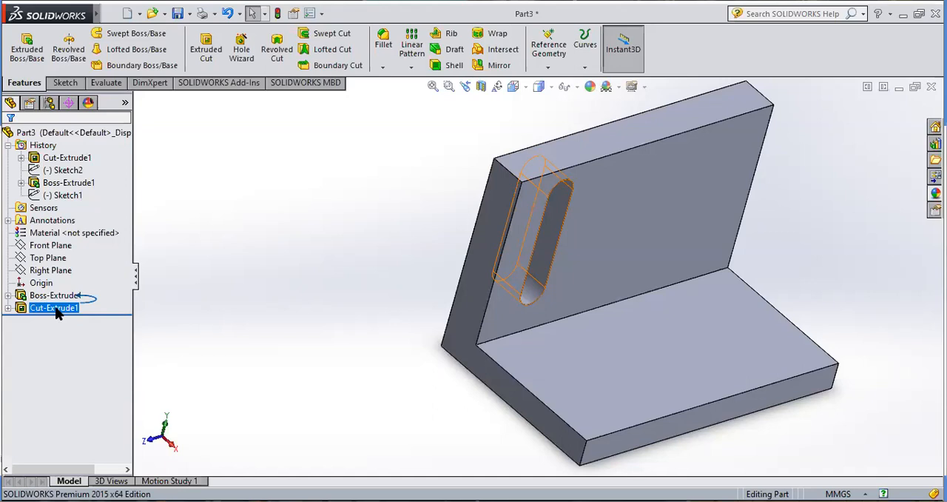
pyautogui.doubleClick(58, 311)
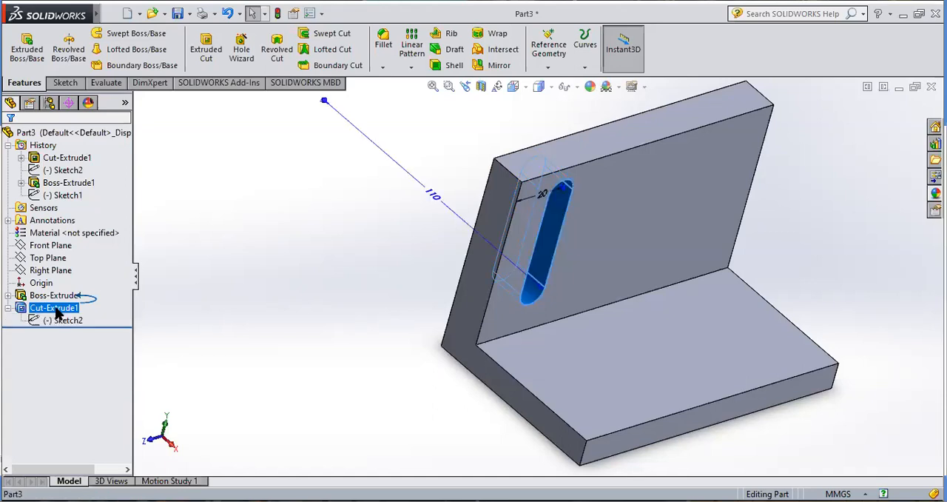
pyautogui.click(417, 49)
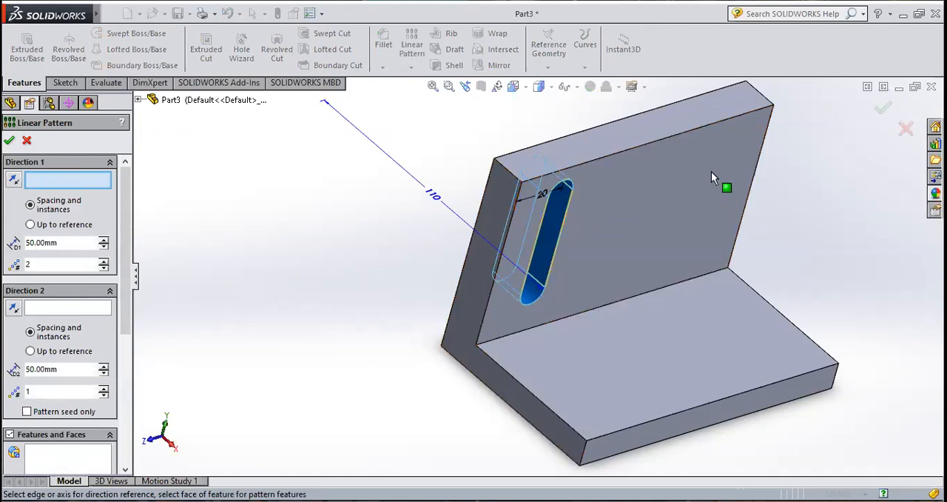
pyautogui.click(648, 149)
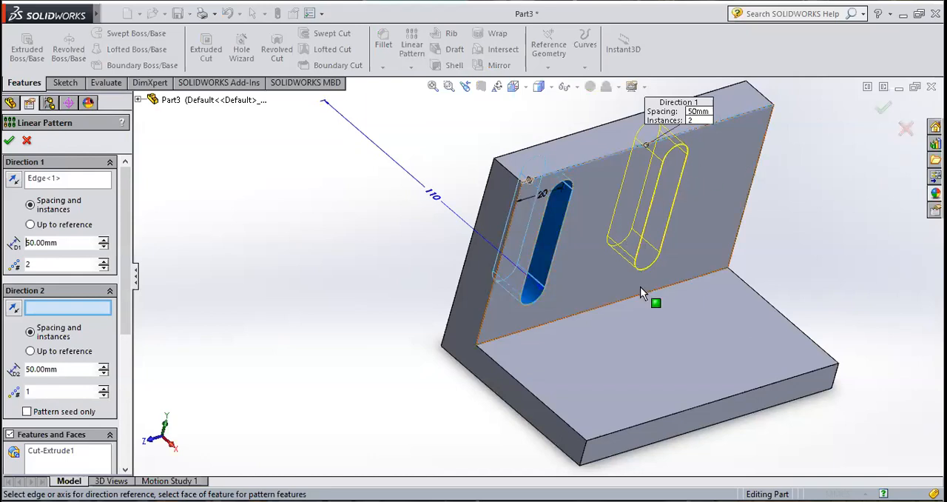
# Step: Set the slot pattern's first direction to 3 instances with 35 mm spacing
pyautogui.click(75, 263)
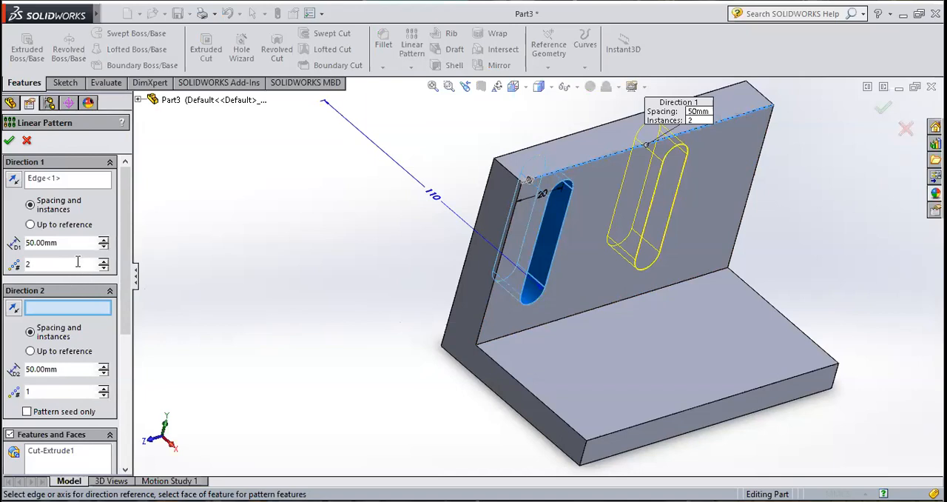
pyautogui.press('BackSpace')
pyautogui.write('3')
pyautogui.press('Return')
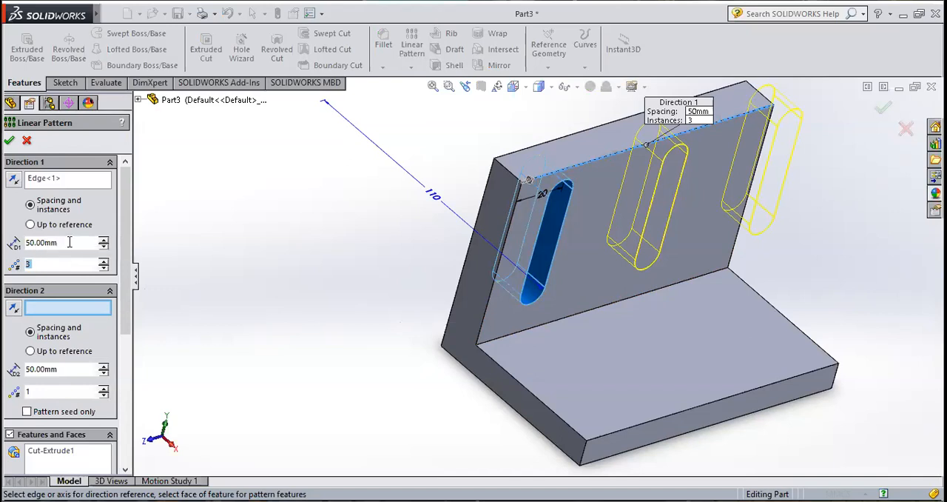
pyautogui.doubleClick(69, 242)
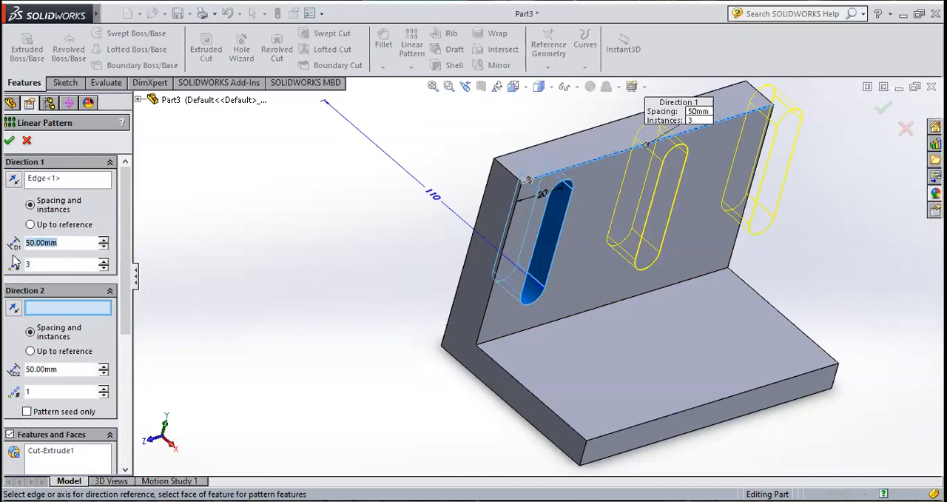
pyautogui.write('35')
pyautogui.press('Return')
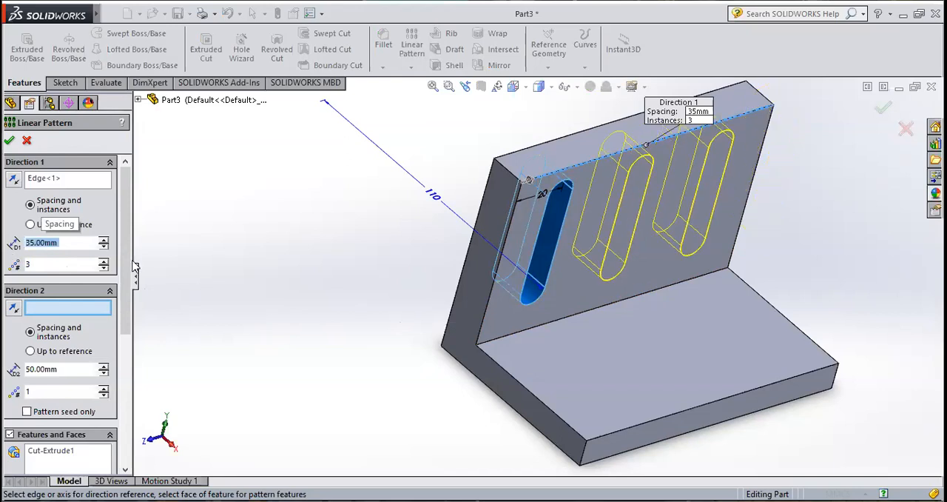
pyautogui.moveTo(774, 266); pyautogui.dragTo(715, 250, button='middle')
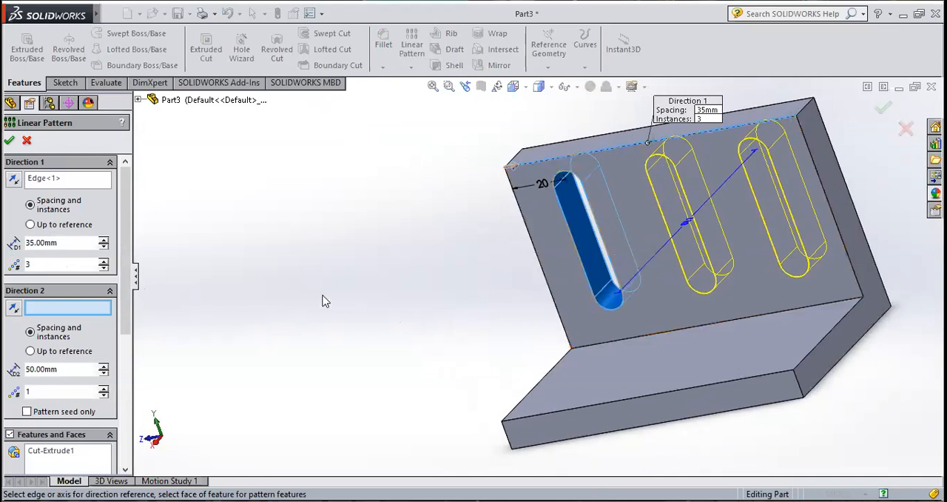
pyautogui.scroll(-2, 888, 191)
pyautogui.scroll(1, 783, 221)
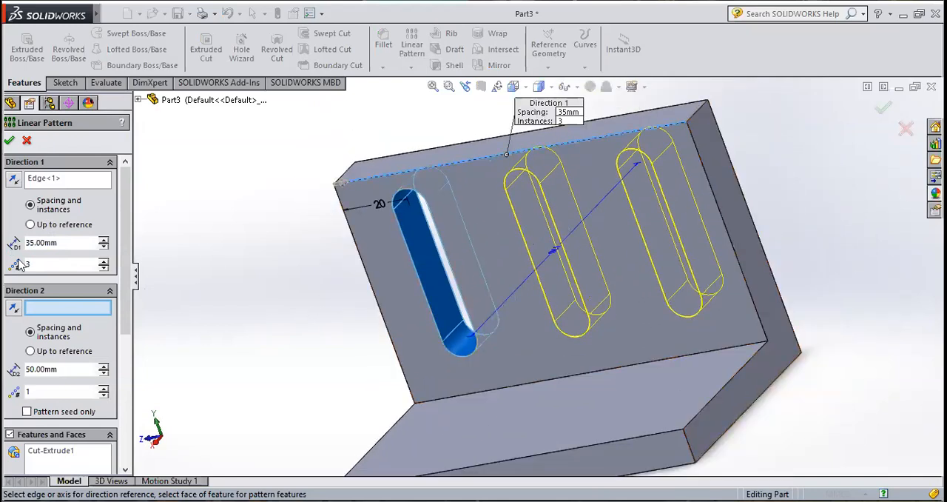
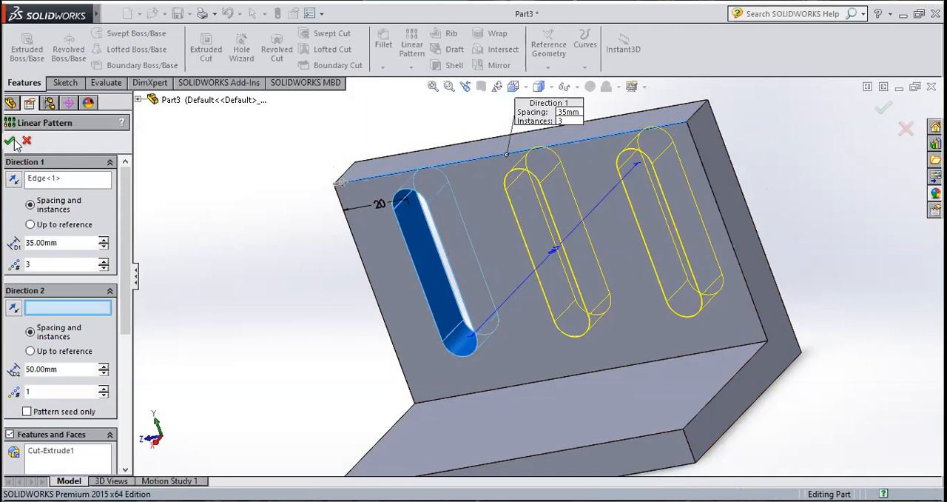
# Step: Accept the linear pattern of the slot cut across the bracket's vertical leg and clear the selection
pyautogui.click(11, 141)
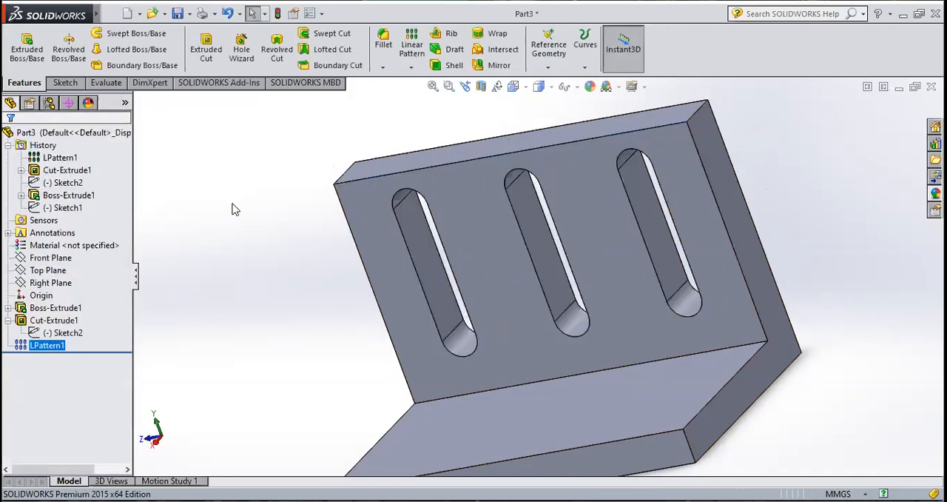
pyautogui.click(233, 204)
pyautogui.scroll(3, 633, 342)
pyautogui.scroll(-2, 634, 340)
pyautogui.moveTo(635, 346); pyautogui.dragTo(700, 353, button='middle')
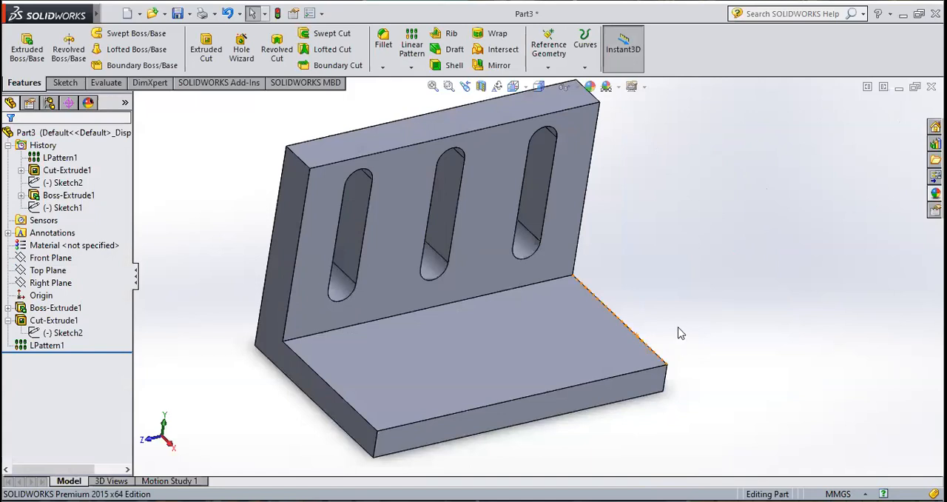
pyautogui.scroll(1, 718, 327)
pyautogui.scroll(-1, 560, 202)
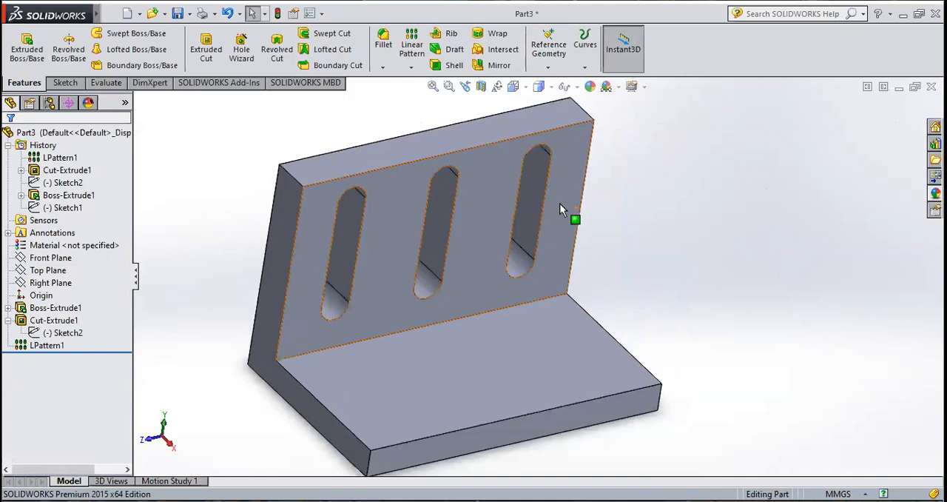
# Step: Fillet the inner corner edge between the vertical and horizontal legs with a 5 mm radius
pyautogui.click(385, 68)
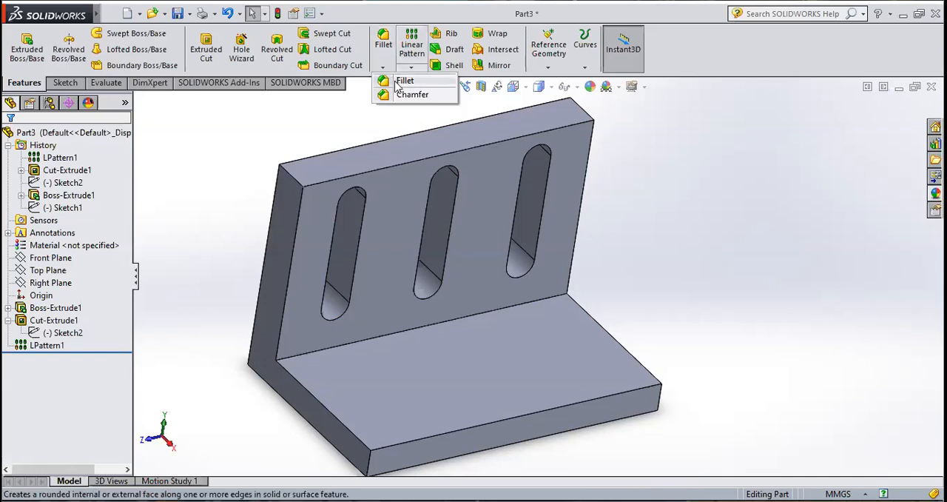
pyautogui.click(400, 80)
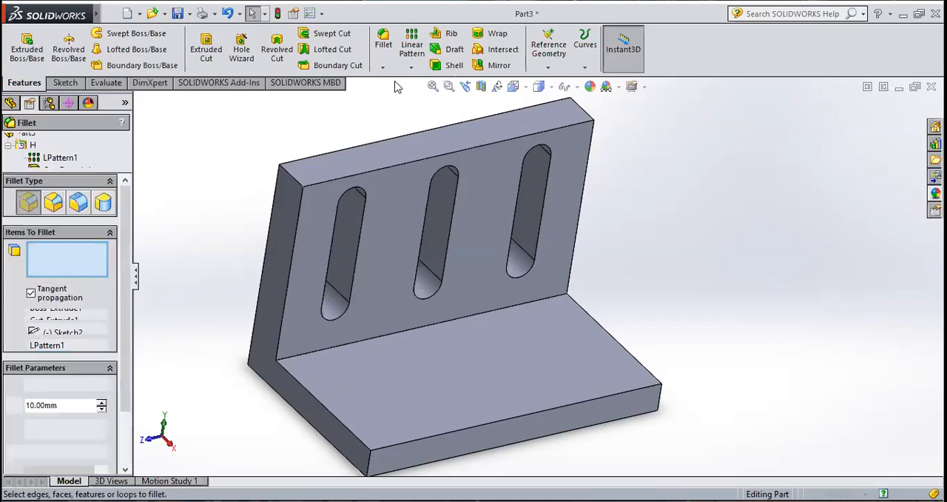
pyautogui.click(390, 334)
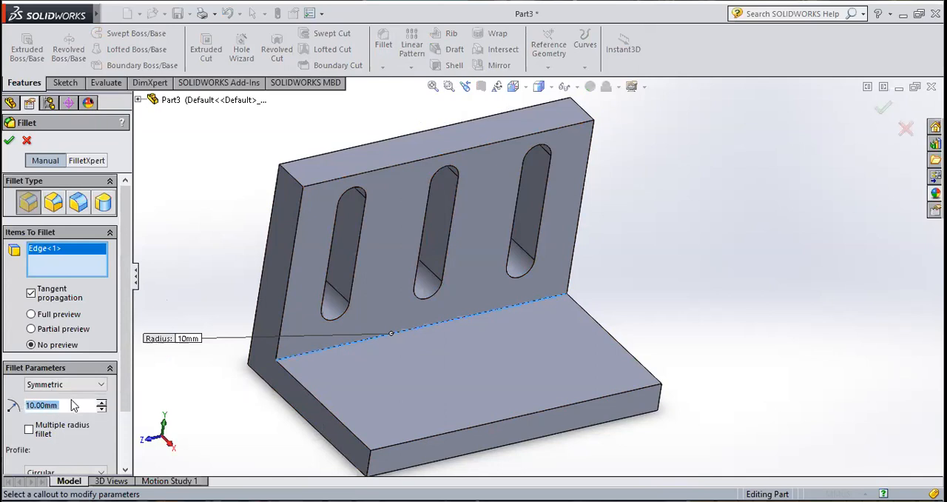
pyautogui.write('5')
pyautogui.press('Return')
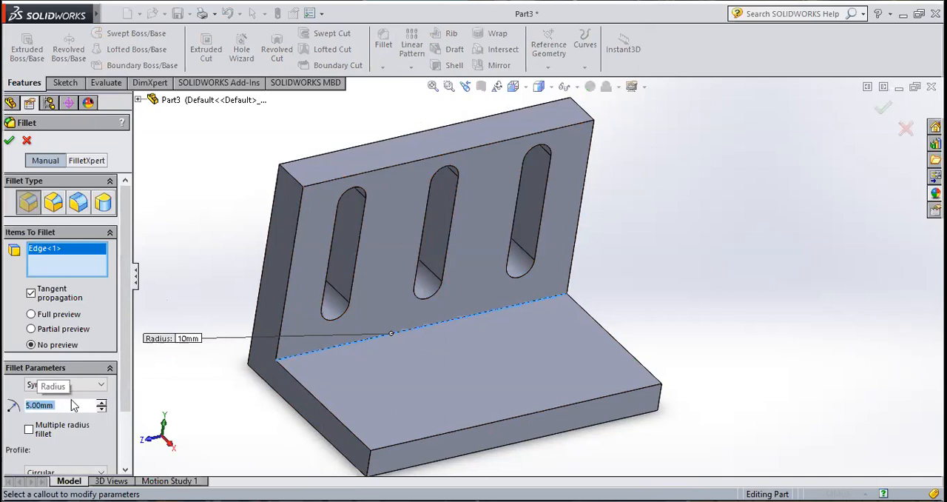
pyautogui.click(9, 139)
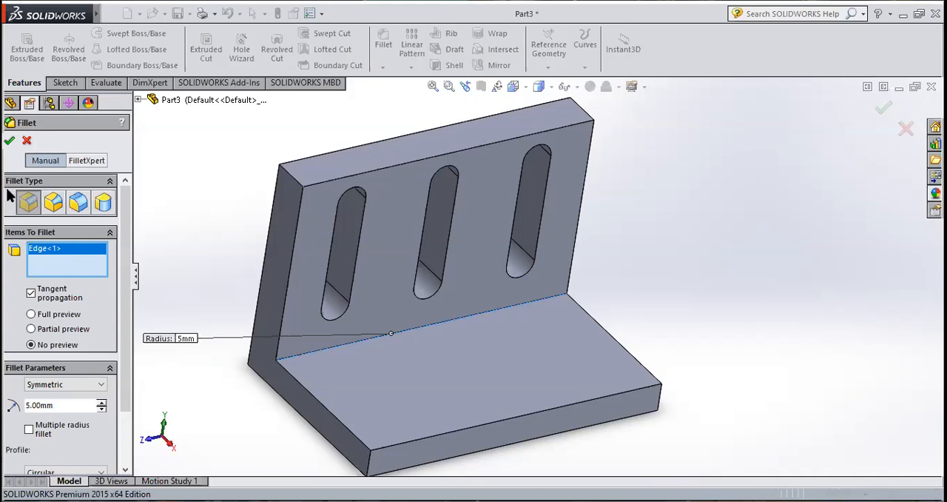
pyautogui.click(10, 141)
# Step: Open a new sketch on the horizontal leg's upper face, viewed from the top
pyautogui.moveTo(218, 311); pyautogui.dragTo(194, 315, button='middle')
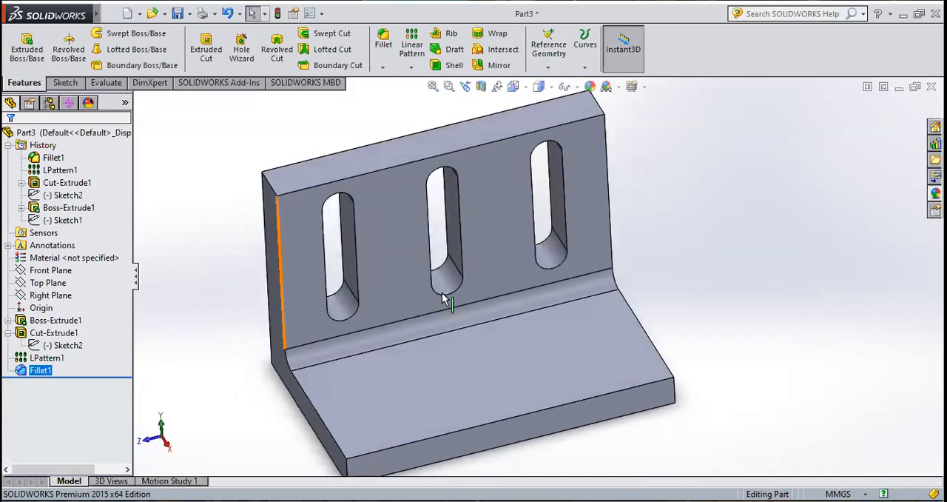
pyautogui.scroll(2, 443, 293)
pyautogui.scroll(-1, 505, 367)
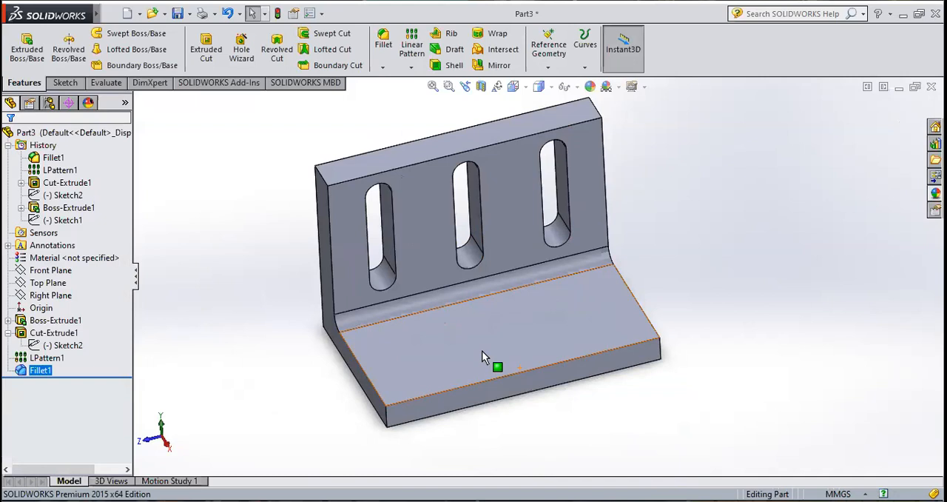
pyautogui.click(482, 350)
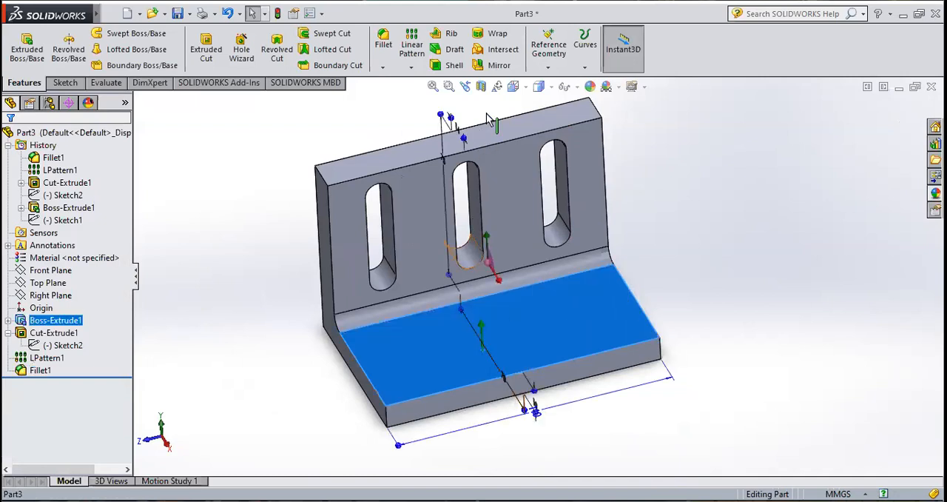
pyautogui.click(513, 87)
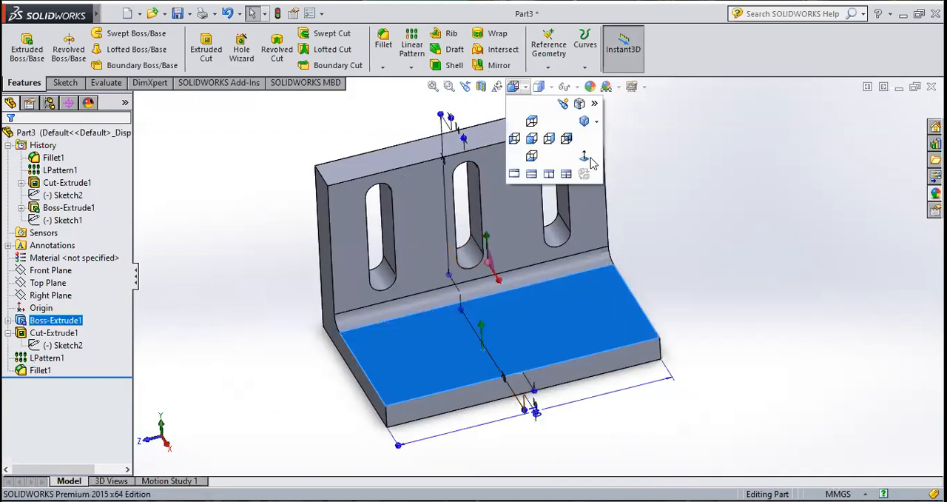
pyautogui.click(532, 138)
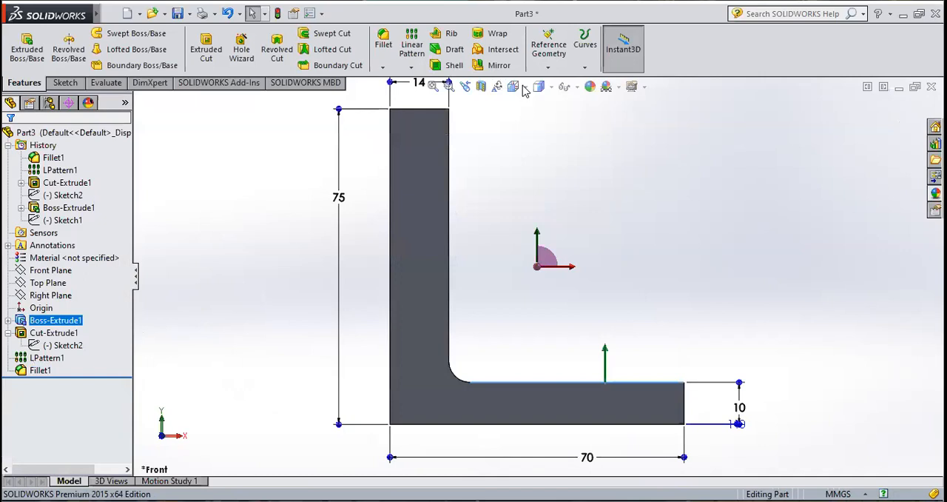
pyautogui.click(520, 88)
pyautogui.click(534, 120)
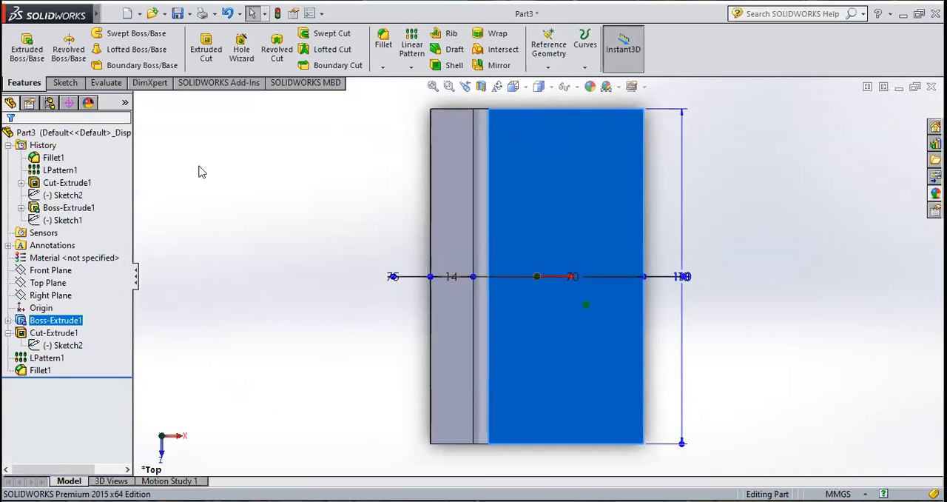
pyautogui.click(66, 82)
pyautogui.click(22, 45)
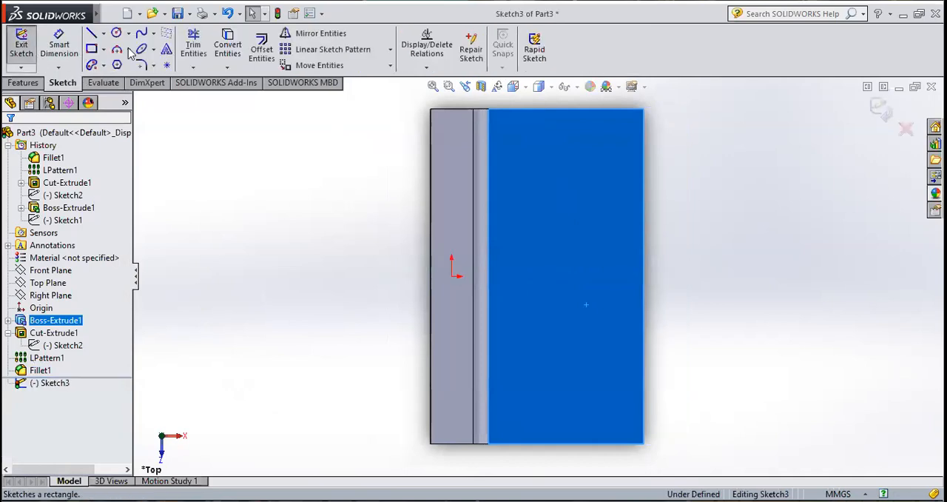
# Step: Draw a horizontal centerline across the face from the outer edge's midpoint to the midpoint of the fillet-side edge
pyautogui.click(105, 34)
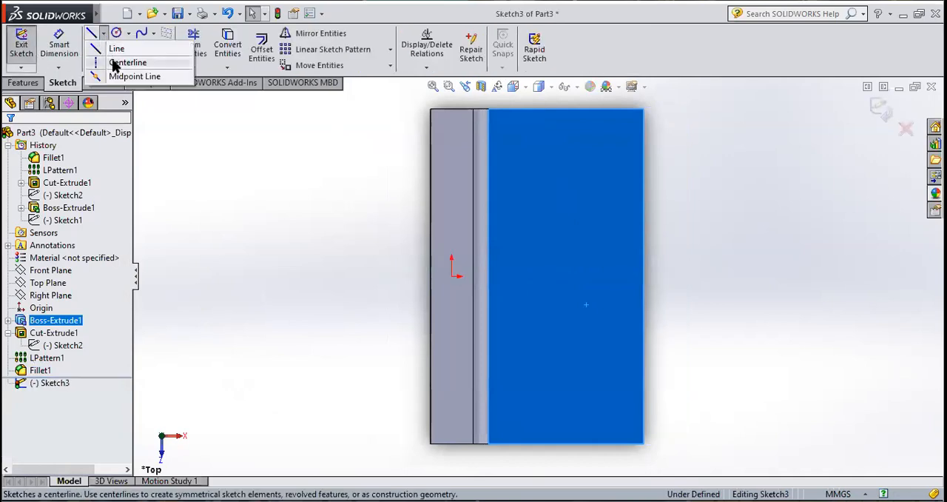
pyautogui.click(114, 60)
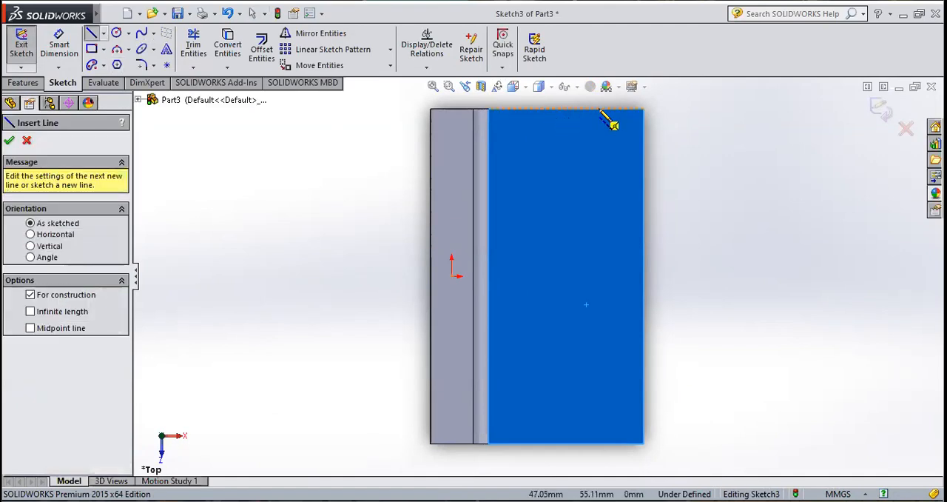
pyautogui.click(642, 276)
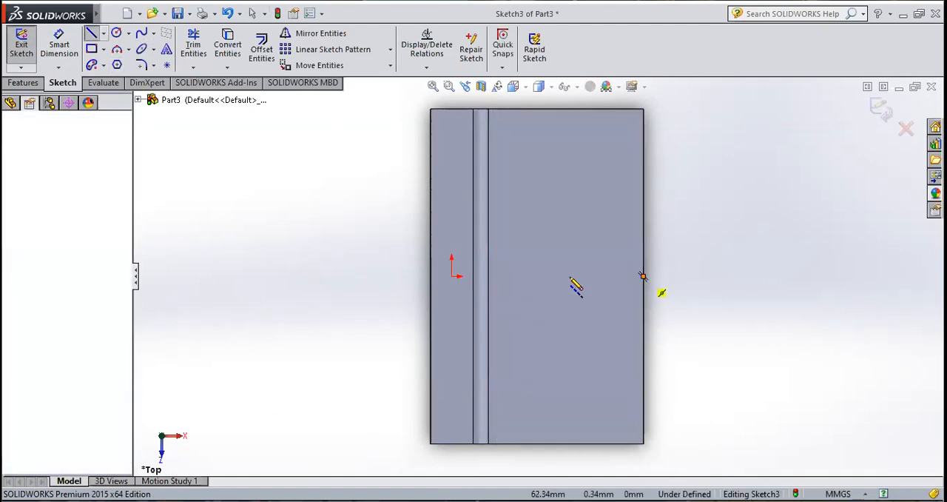
pyautogui.click(488, 276)
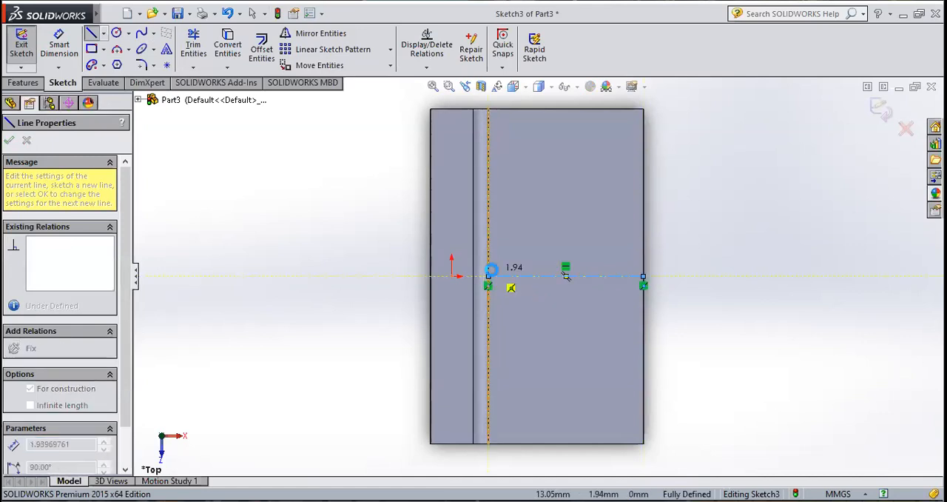
pyautogui.press('Escape')
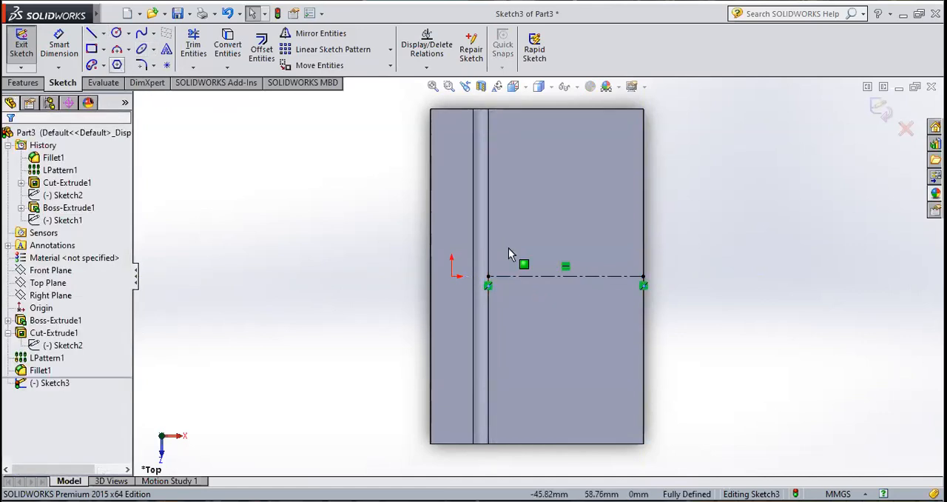
# Step: Add an infinite-length vertical centerline through the midpoint of the horizontal centerline
pyautogui.click(103, 33)
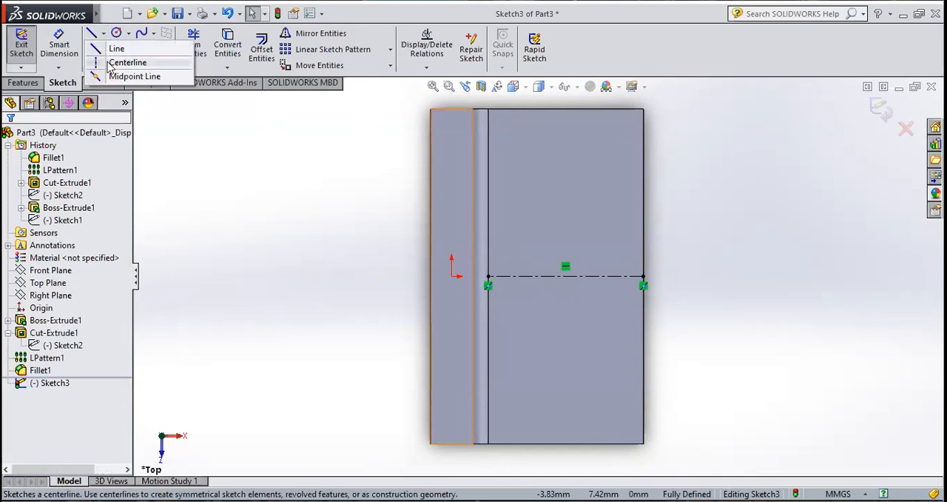
pyautogui.click(109, 65)
pyautogui.click(54, 318)
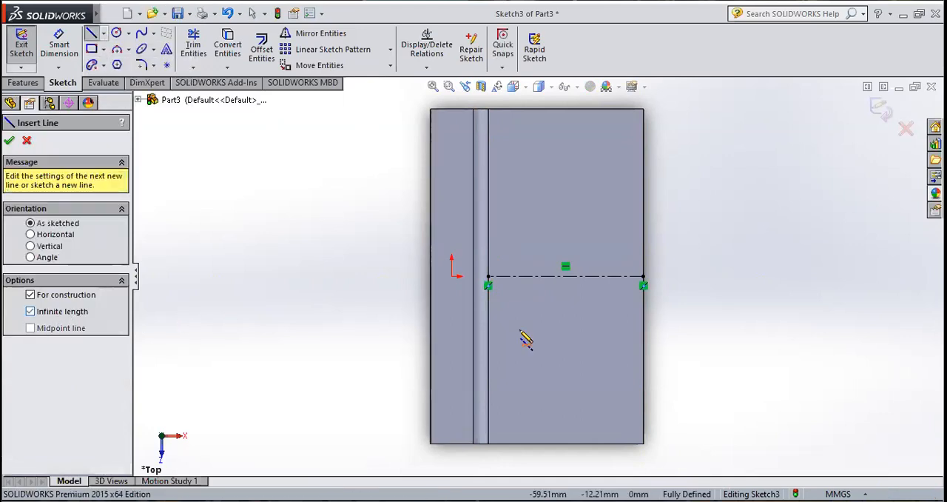
pyautogui.click(567, 275)
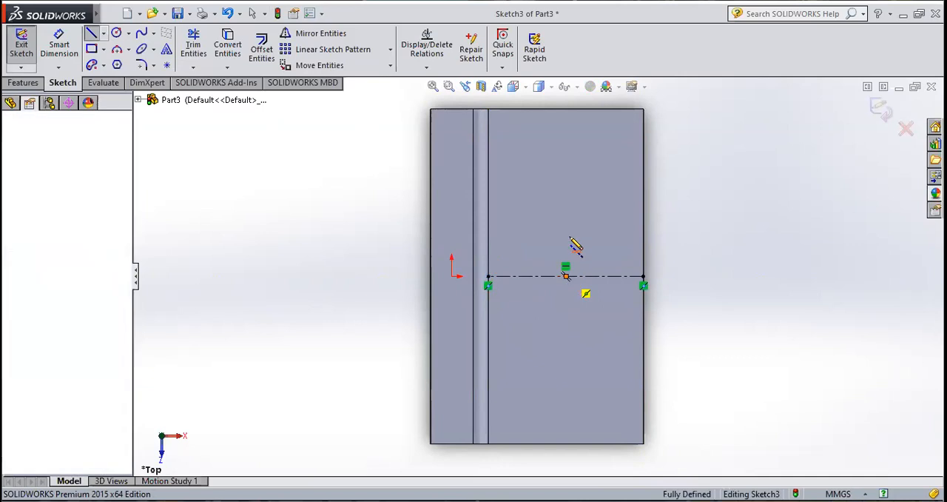
pyautogui.click(567, 178)
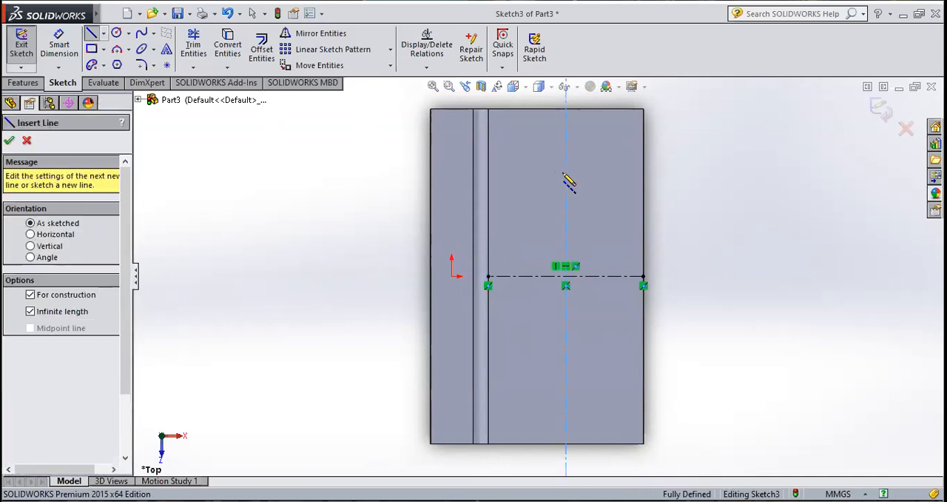
pyautogui.press('Escape')
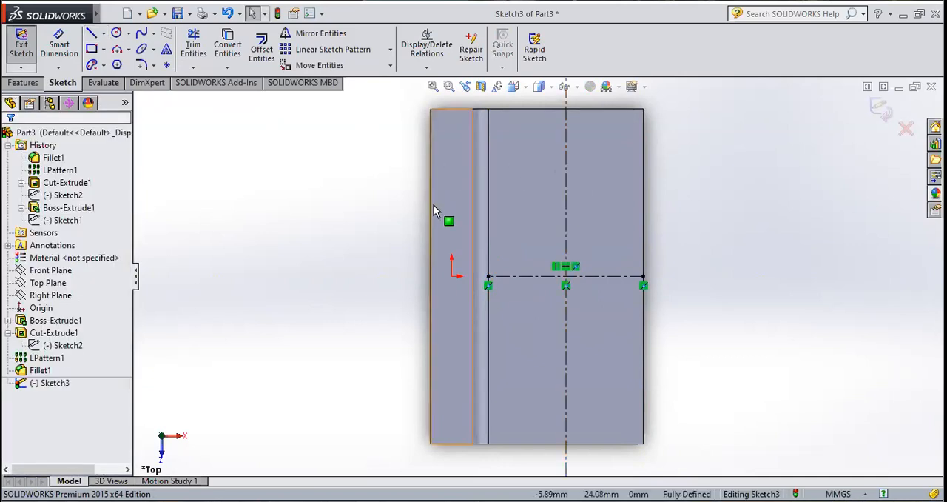
# Step: Sketch a center rectangle about 10 mm wide and 64 mm long, centred on the intersection of the two centerlines
pyautogui.click(104, 49)
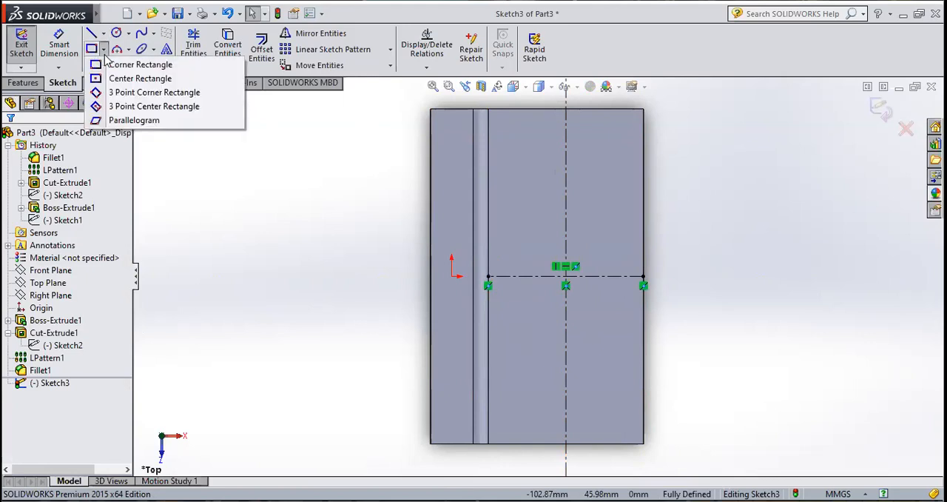
pyautogui.click(198, 79)
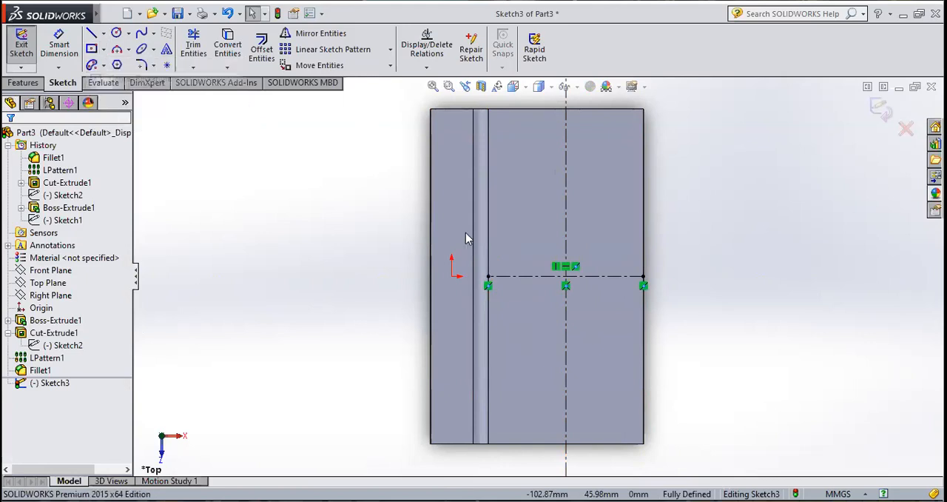
pyautogui.click(566, 276)
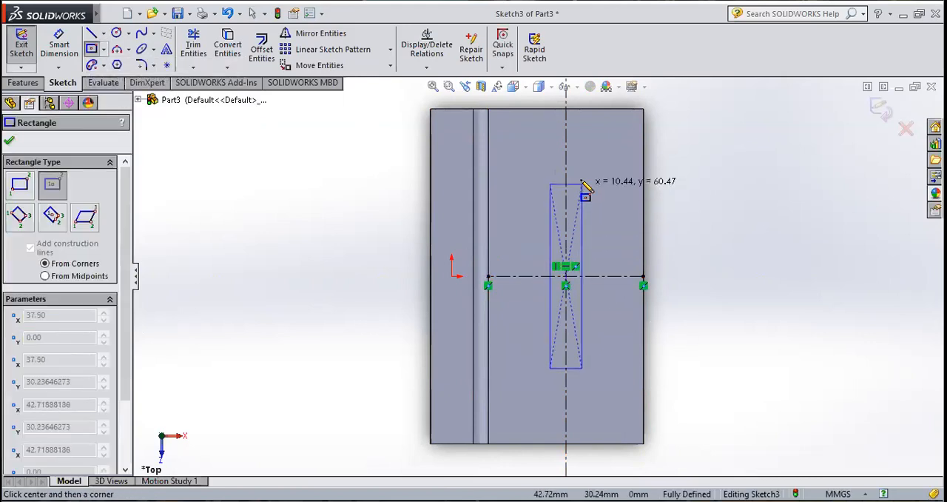
pyautogui.click(582, 179)
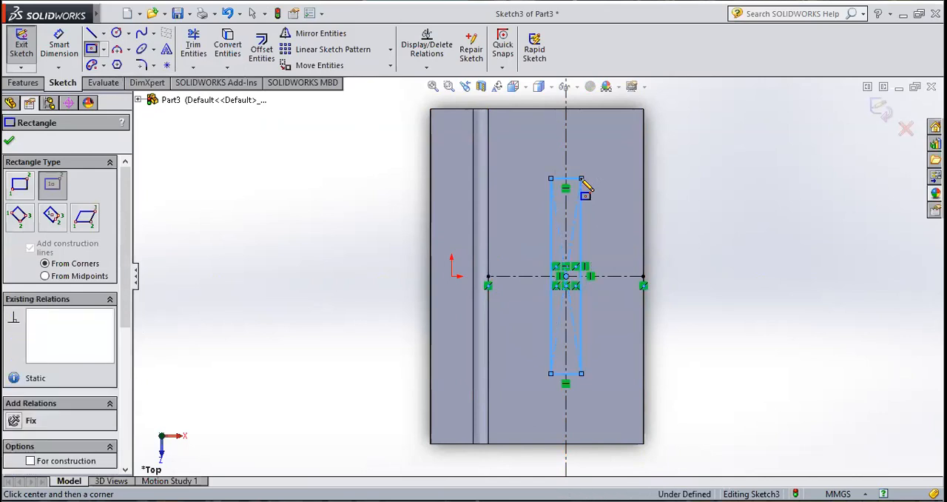
pyautogui.click(9, 143)
# Step: Dimension the rectangle's long side and set its length to 40 mm
pyautogui.click(59, 43)
pyautogui.click(552, 228)
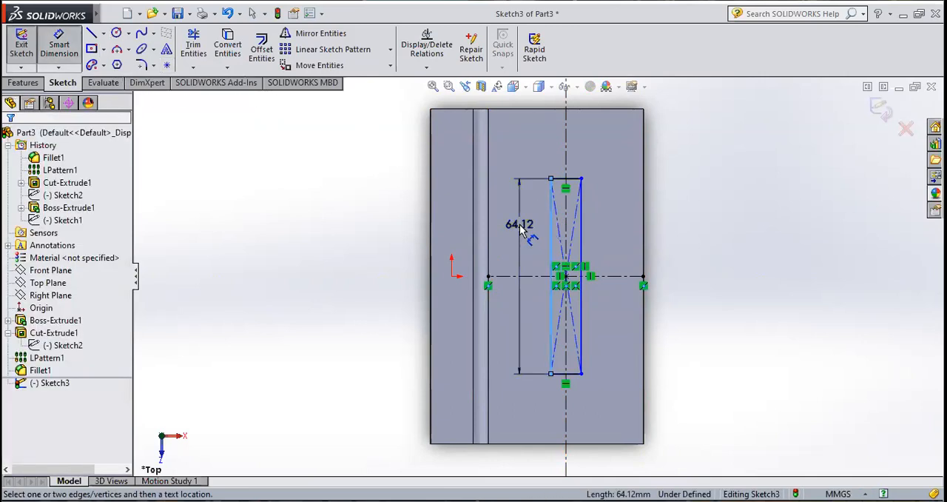
pyautogui.click(520, 229)
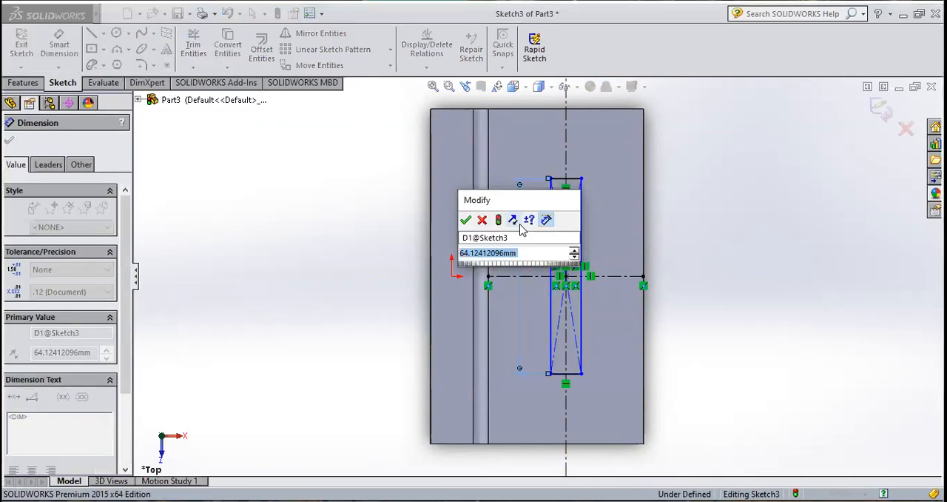
pyautogui.write('40')
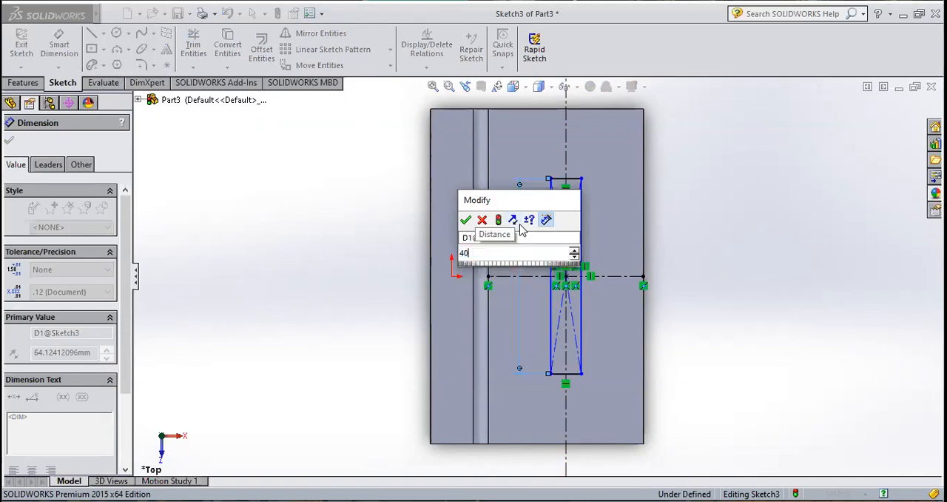
pyautogui.press('Return')
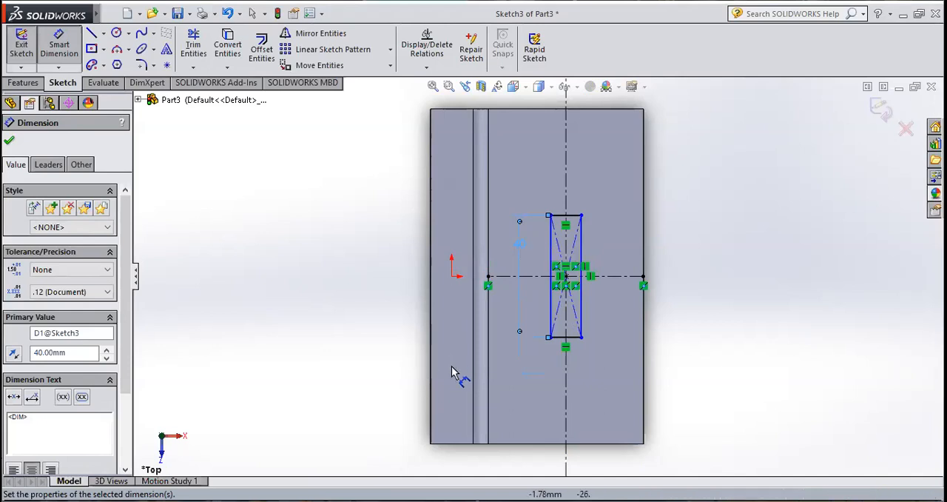
pyautogui.click(10, 143)
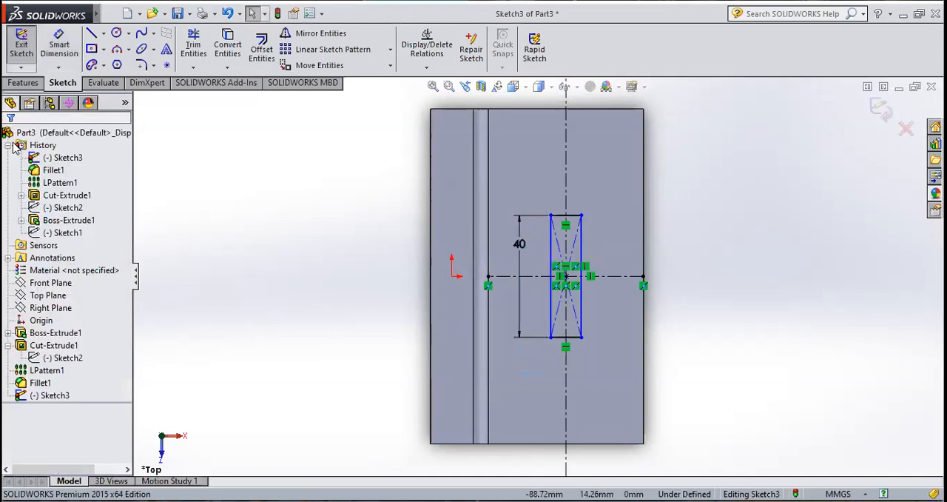
# Step: Dimension the rectangle's short side and set its width to 8 mm
pyautogui.click(60, 49)
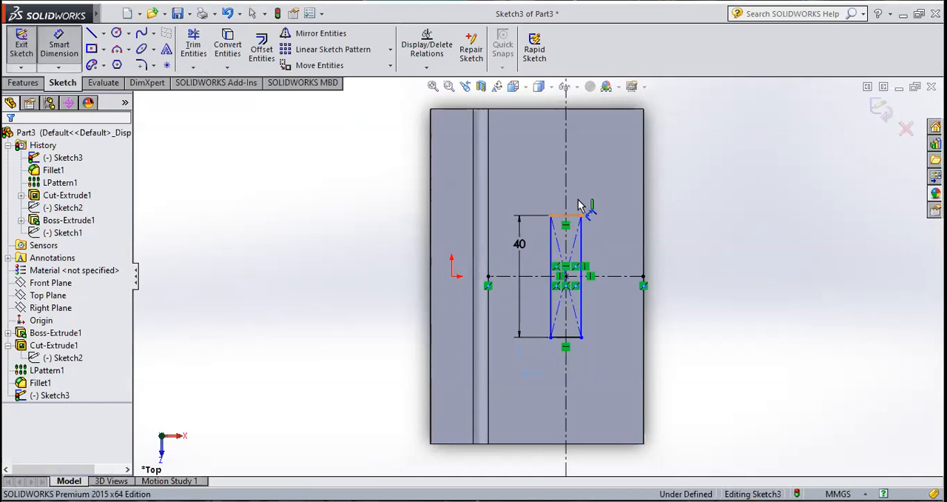
pyautogui.click(578, 208)
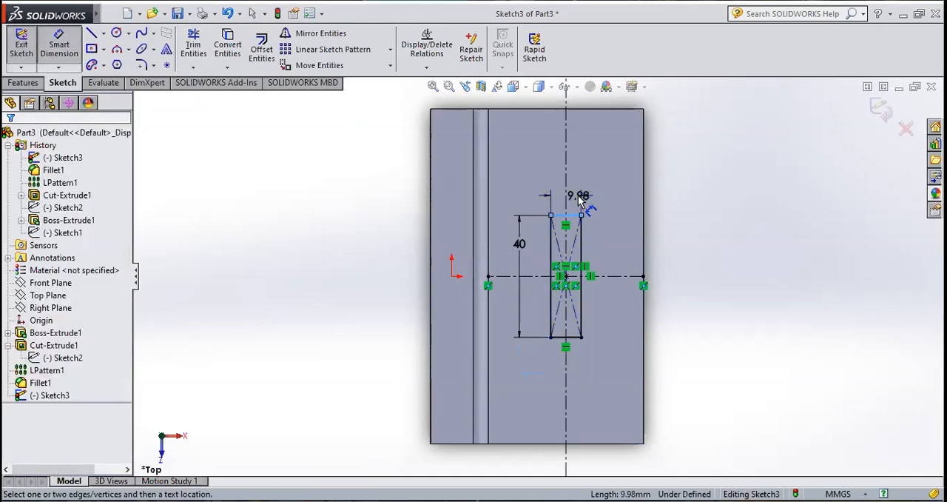
pyautogui.click(581, 201)
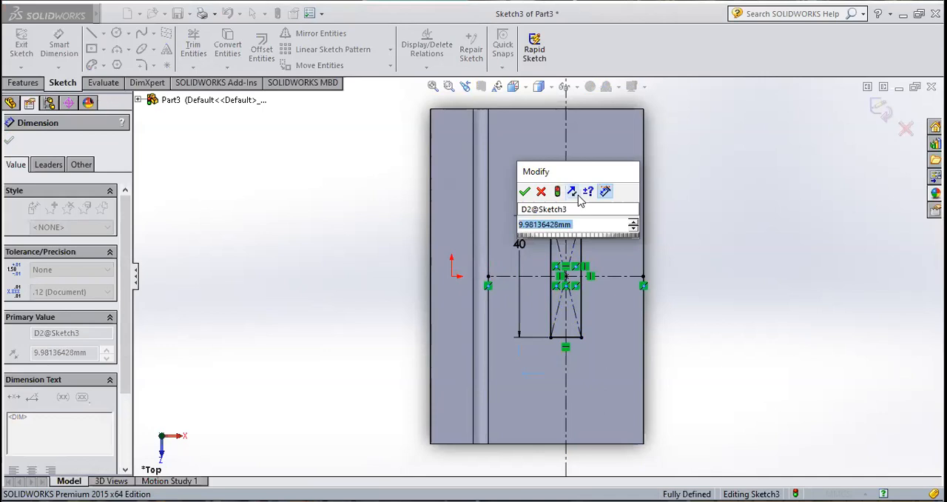
pyautogui.write('8')
pyautogui.press('Return')
pyautogui.scroll(3, 577, 227)
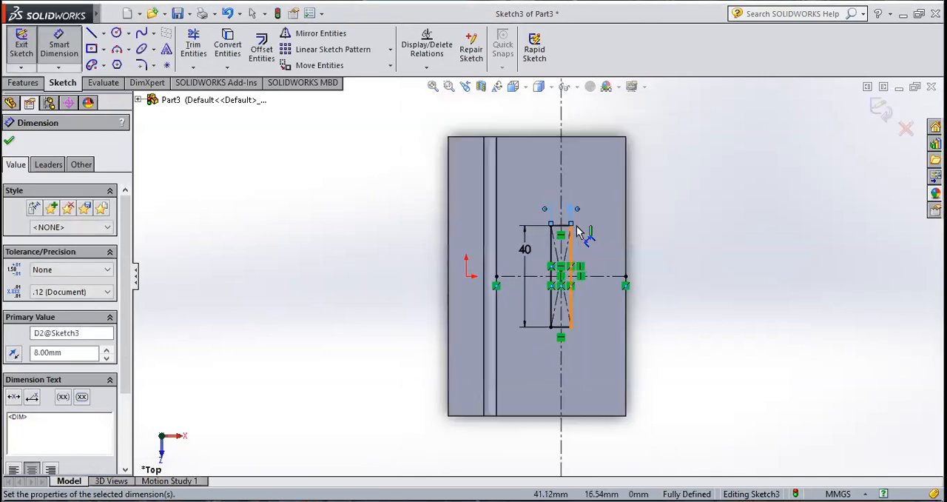
pyautogui.scroll(-7, 567, 246)
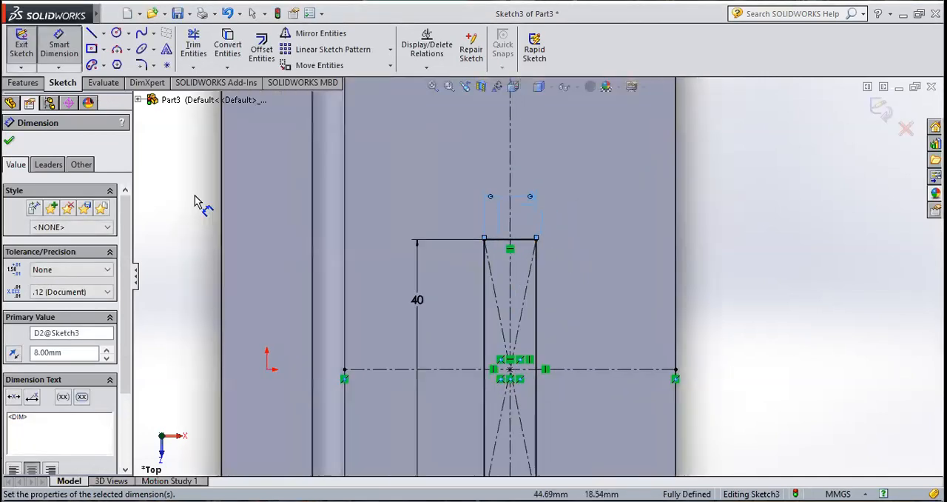
pyautogui.click(8, 142)
# Step: Draw a 4 mm radius circle centred on the midpoint of each of the rectangle's two short sides
pyautogui.click(116, 33)
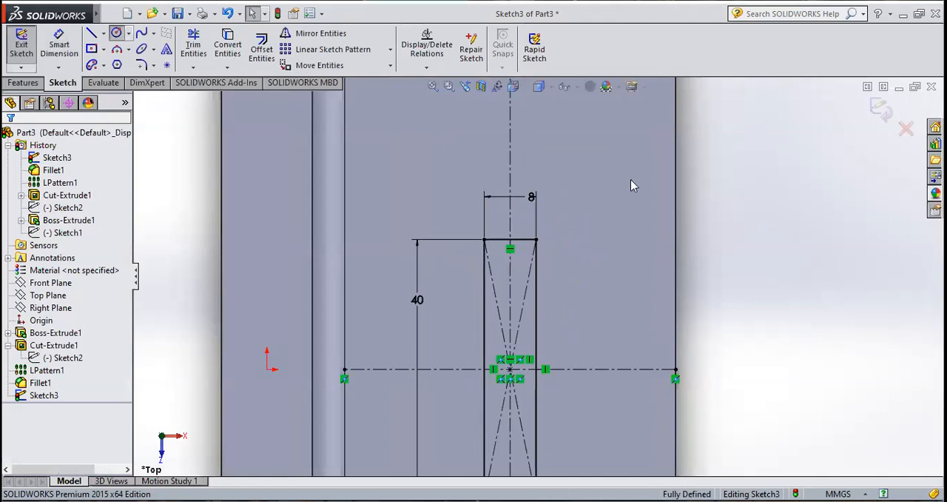
pyautogui.click(510, 239)
pyautogui.click(539, 245)
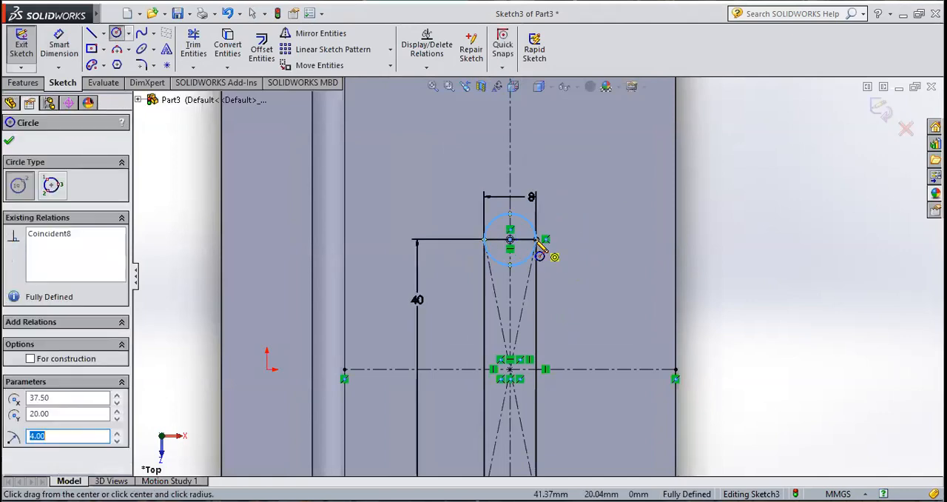
pyautogui.scroll(2, 538, 400)
pyautogui.scroll(-5, 539, 396)
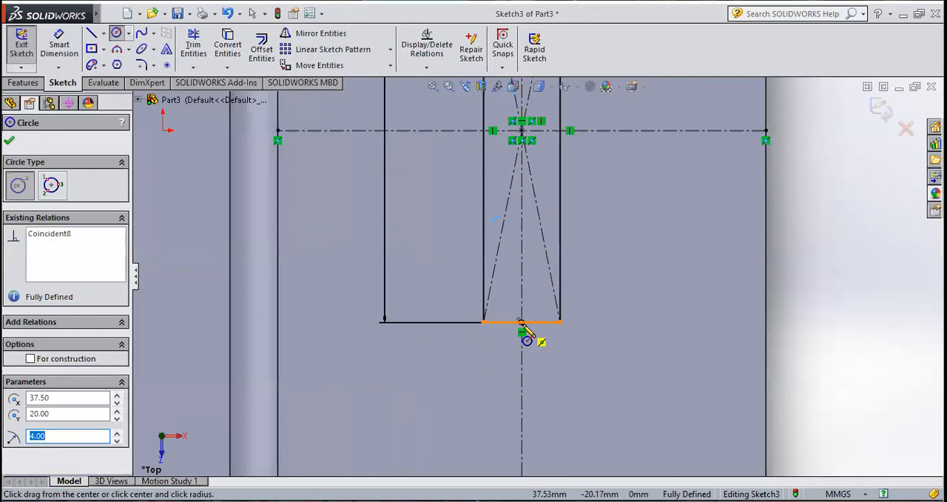
pyautogui.click(522, 323)
pyautogui.click(560, 324)
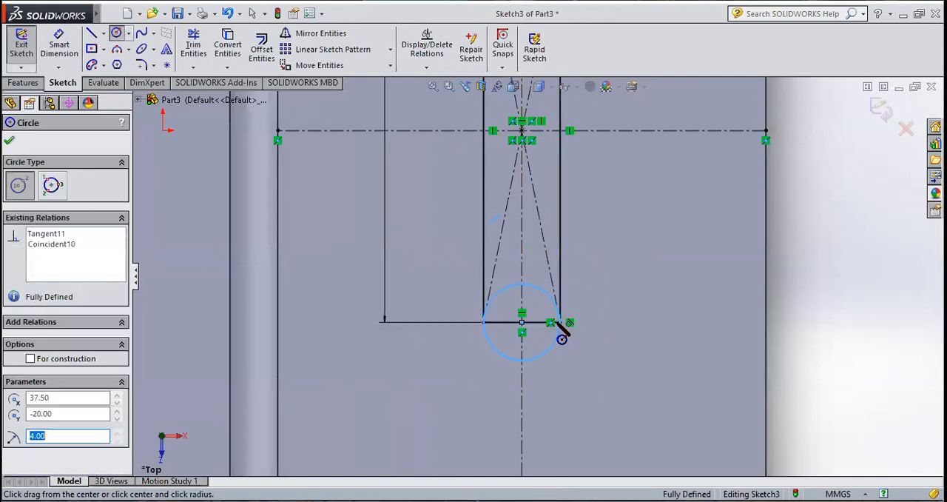
pyautogui.click(12, 143)
pyautogui.scroll(2, 672, 325)
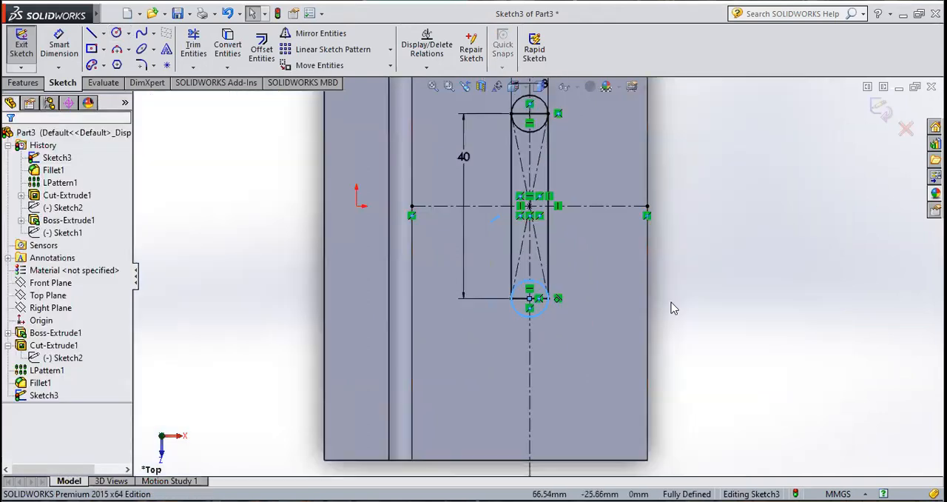
pyautogui.scroll(2, 571, 224)
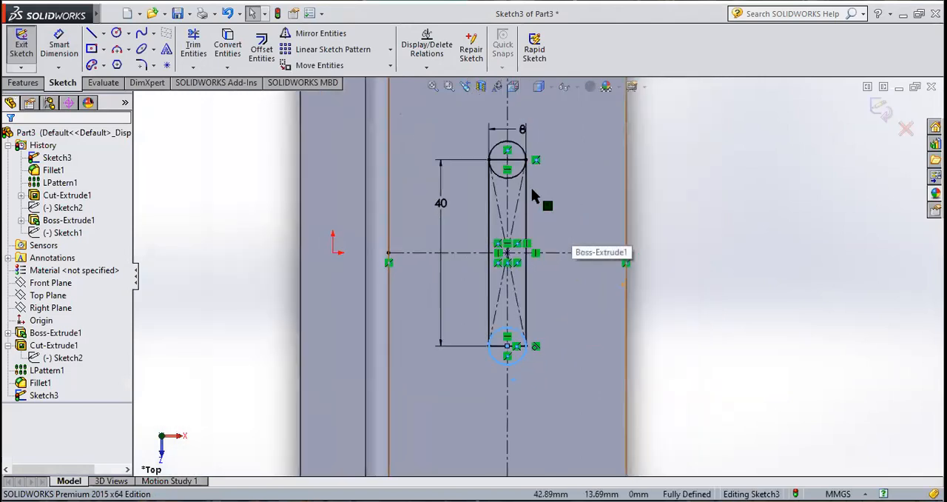
pyautogui.scroll(-2, 531, 185)
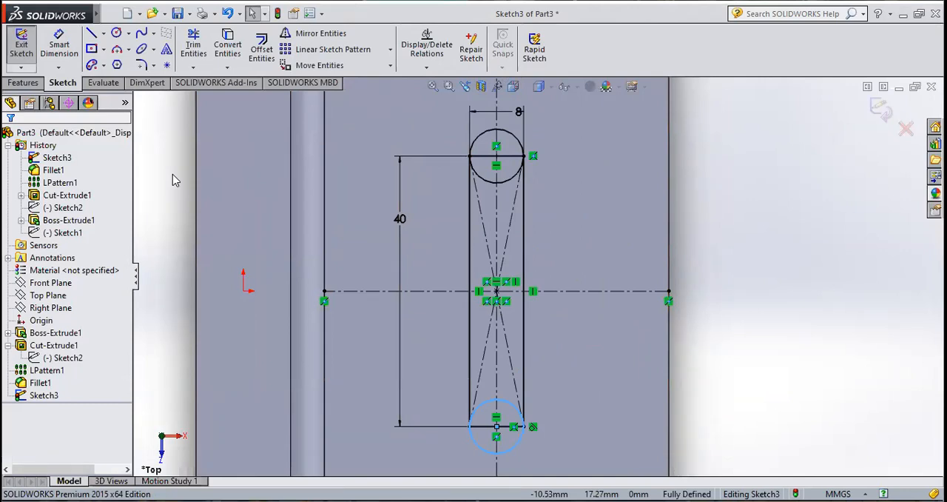
pyautogui.click(21, 44)
pyautogui.click(22, 82)
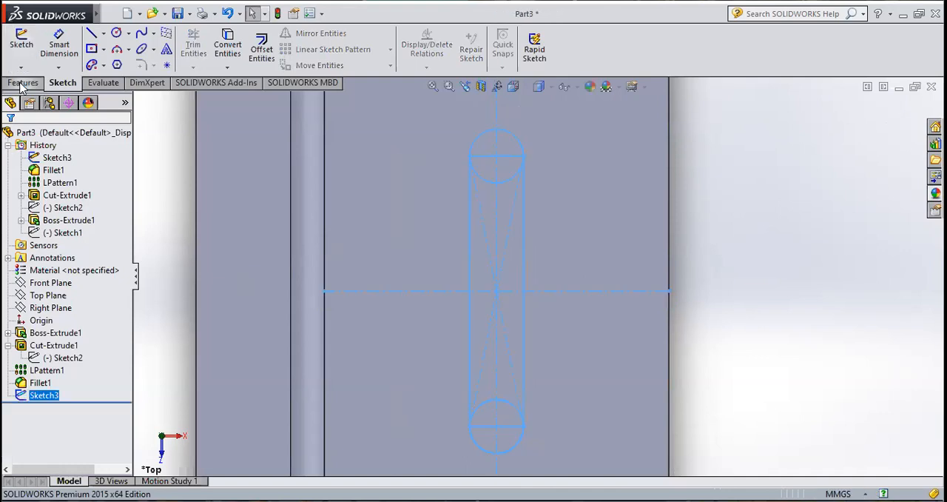
pyautogui.click(212, 53)
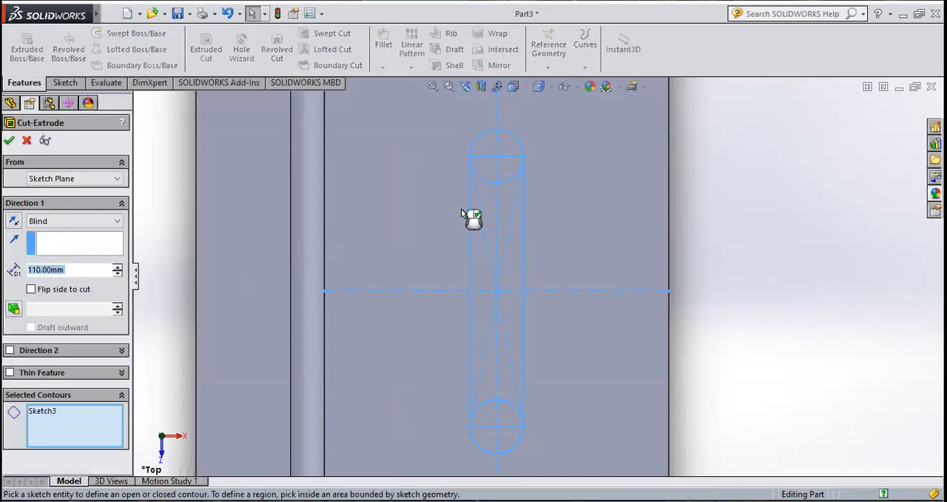
pyautogui.moveTo(765, 265); pyautogui.dragTo(731, 268, button='middle')
pyautogui.scroll(4, 644, 262)
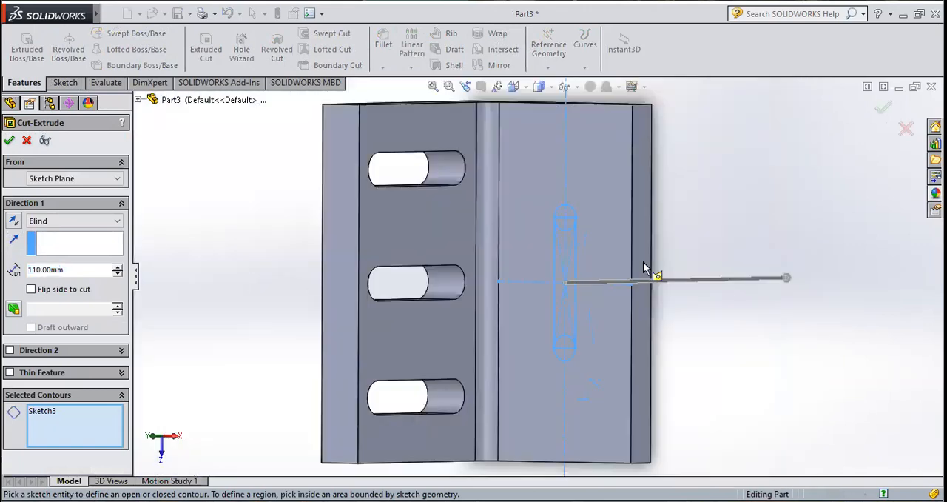
pyautogui.click(26, 141)
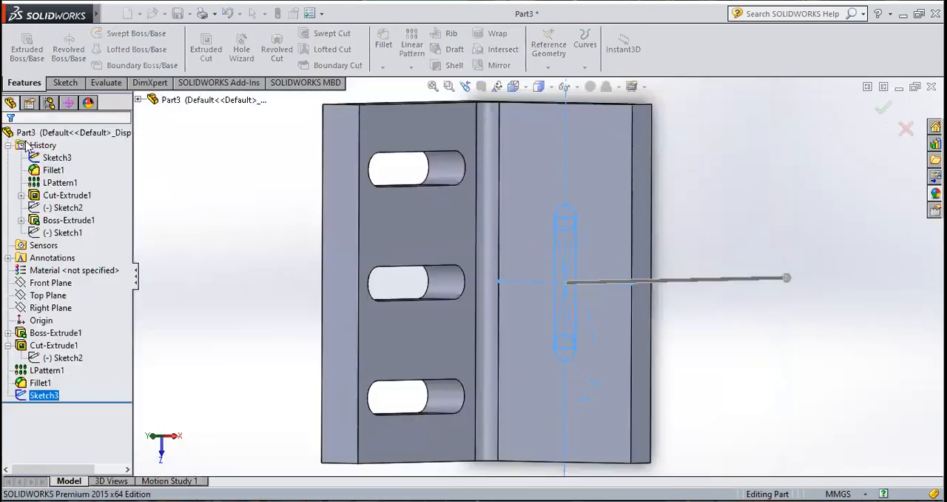
# Step: Reopen the horizontal leg's slot sketch for editing and show it in the Top view
pyautogui.rightClick(46, 398)
pyautogui.click(55, 265)
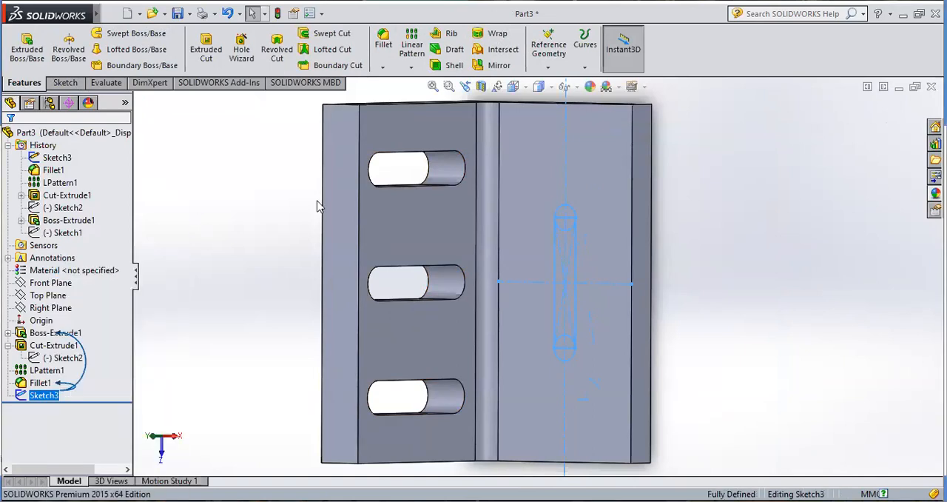
pyautogui.click(513, 87)
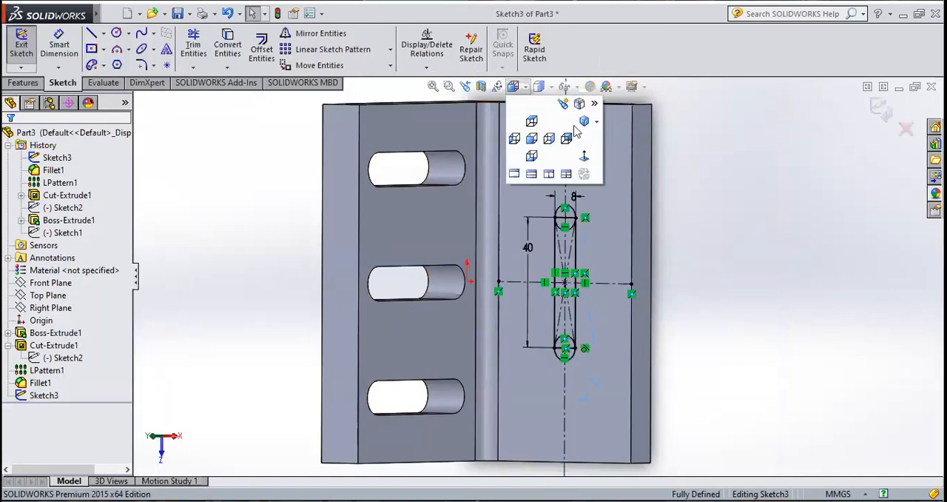
pyautogui.click(530, 137)
pyautogui.click(513, 86)
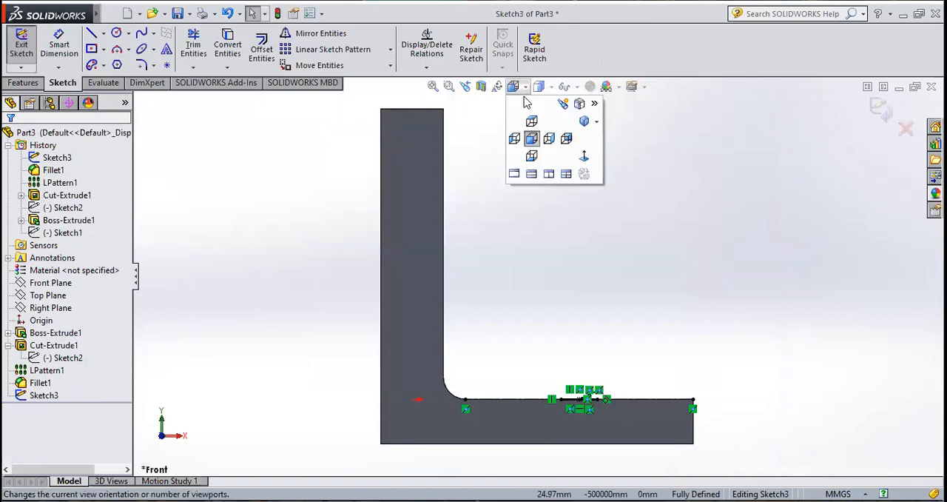
pyautogui.click(531, 120)
# Step: Trim the upper circle's inner half, the rectangle's upper short side and the leftover arc stubs to form the slot's rounded upper end
pyautogui.scroll(-5, 578, 236)
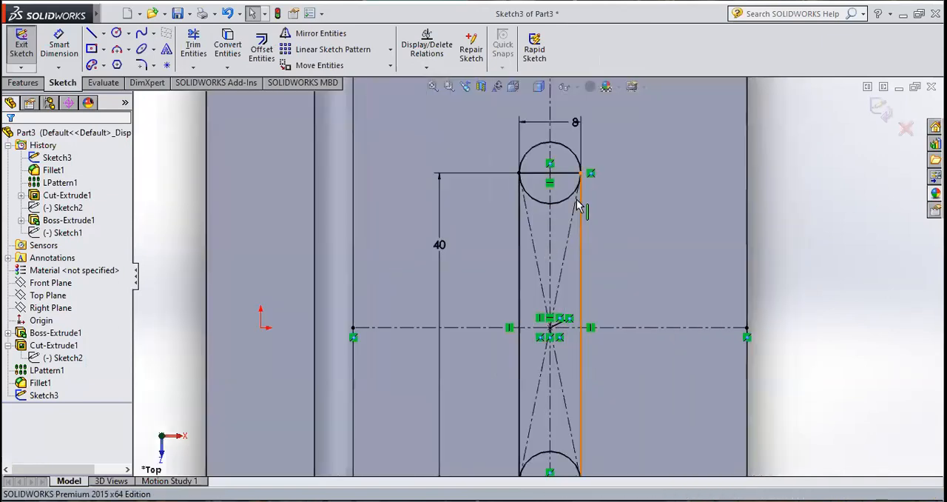
pyautogui.scroll(-2, 577, 199)
pyautogui.click(193, 45)
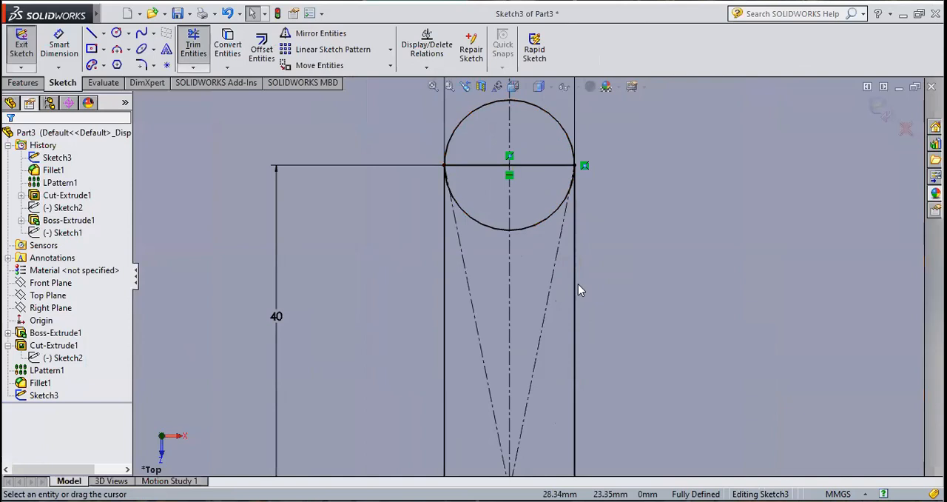
pyautogui.moveTo(509, 156)
pyautogui.mouseDown()
pyautogui.moveTo(491, 223)
pyautogui.moveTo(545, 303)
pyautogui.moveTo(482, 355)
pyautogui.moveTo(483, 372)
pyautogui.mouseUp()
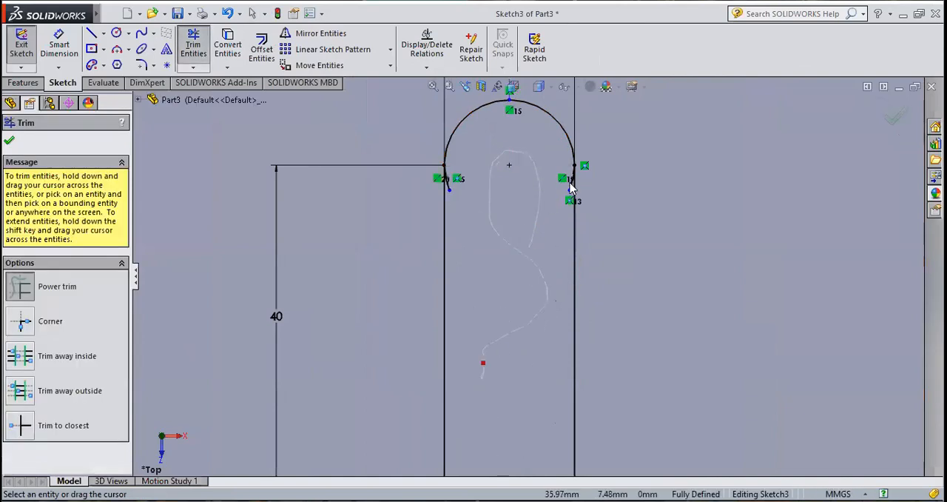
pyautogui.scroll(-6, 570, 193)
pyautogui.scroll(8, 600, 296)
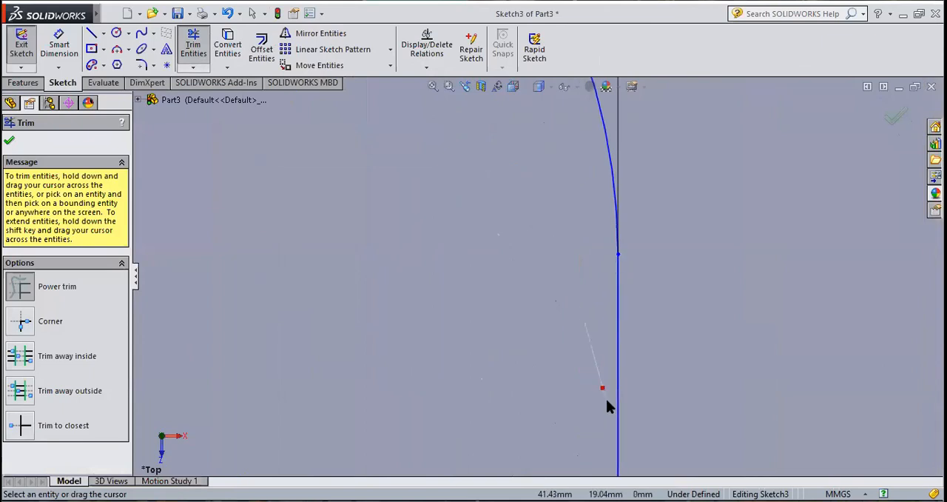
pyautogui.scroll(-6, 416, 306)
pyautogui.scroll(8, 564, 234)
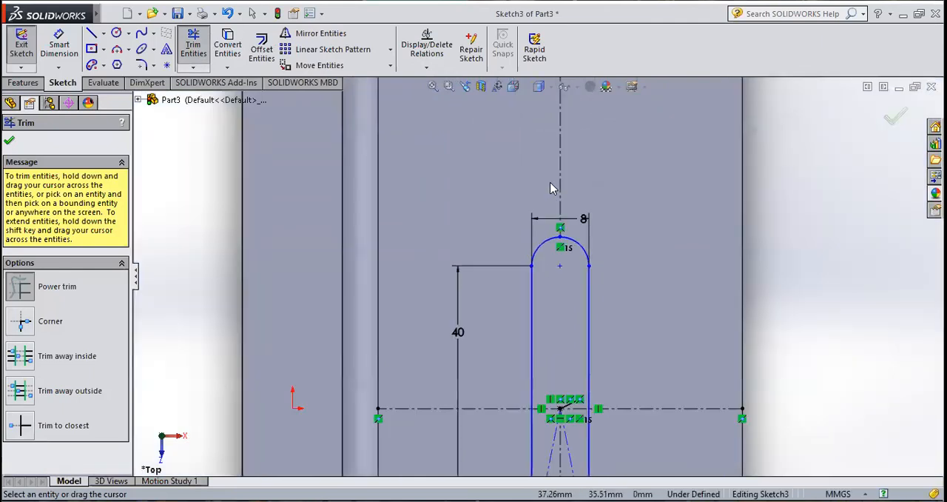
# Step: Trim the lower circle's inner half, the lower short side, the remaining diagonals and both arc stubs to complete the slot outline
pyautogui.scroll(4, 567, 433)
pyautogui.scroll(3, 560, 315)
pyautogui.scroll(-3, 546, 331)
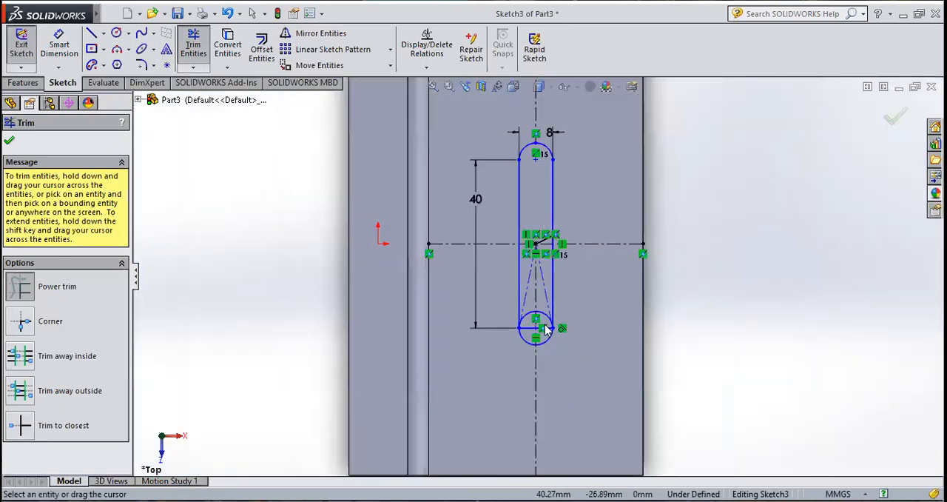
pyautogui.scroll(-3, 535, 285)
pyautogui.moveTo(567, 232)
pyautogui.mouseDown()
pyautogui.moveTo(516, 267)
pyautogui.moveTo(532, 385)
pyautogui.moveTo(547, 329)
pyautogui.moveTo(531, 357)
pyautogui.mouseUp()
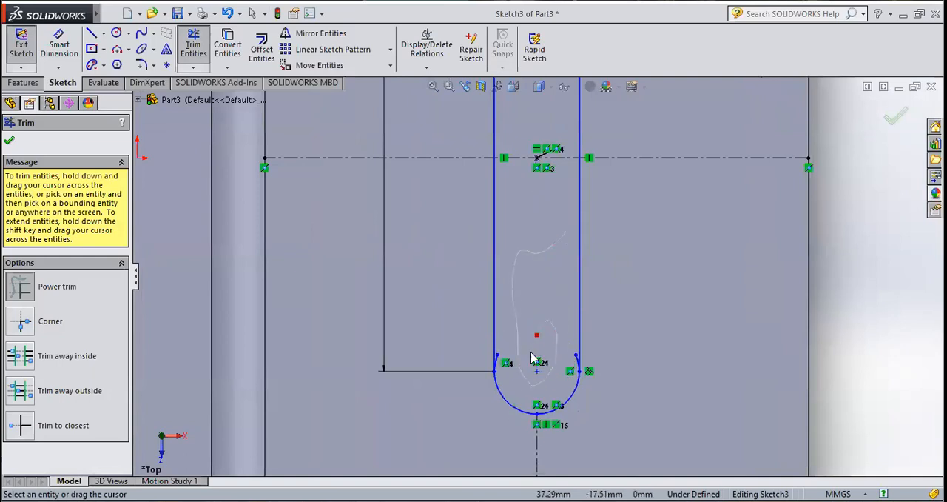
pyautogui.scroll(-8, 536, 356)
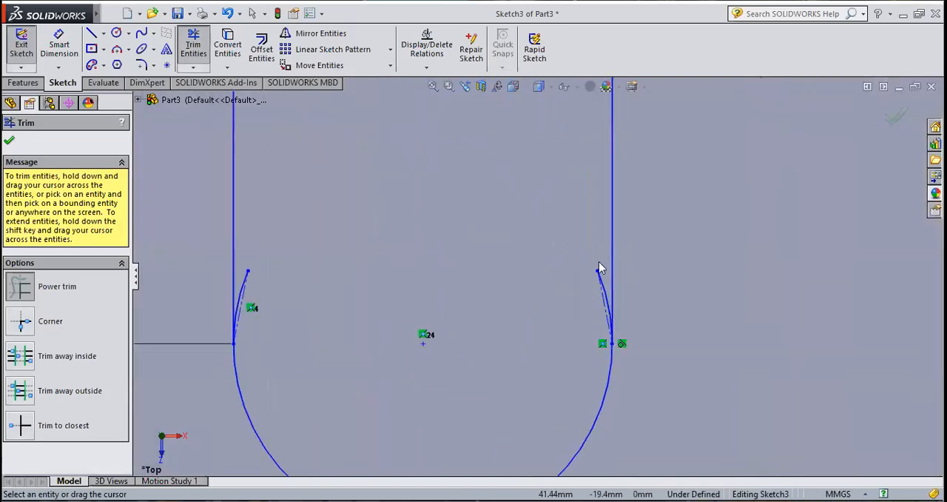
pyautogui.scroll(5, 593, 287)
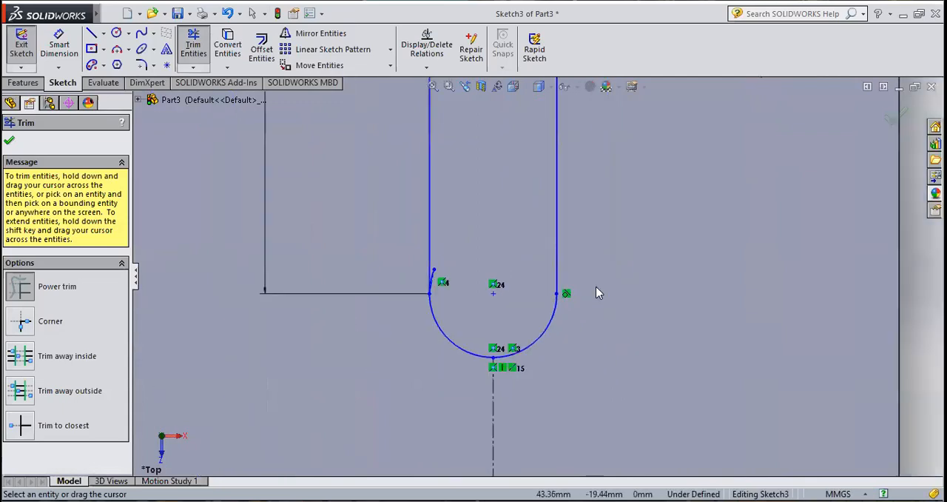
pyautogui.scroll(-6, 457, 270)
pyautogui.scroll(-4, 416, 276)
pyautogui.moveTo(412, 268); pyautogui.dragTo(411, 250)
pyautogui.scroll(5, 524, 302)
pyautogui.scroll(6, 525, 308)
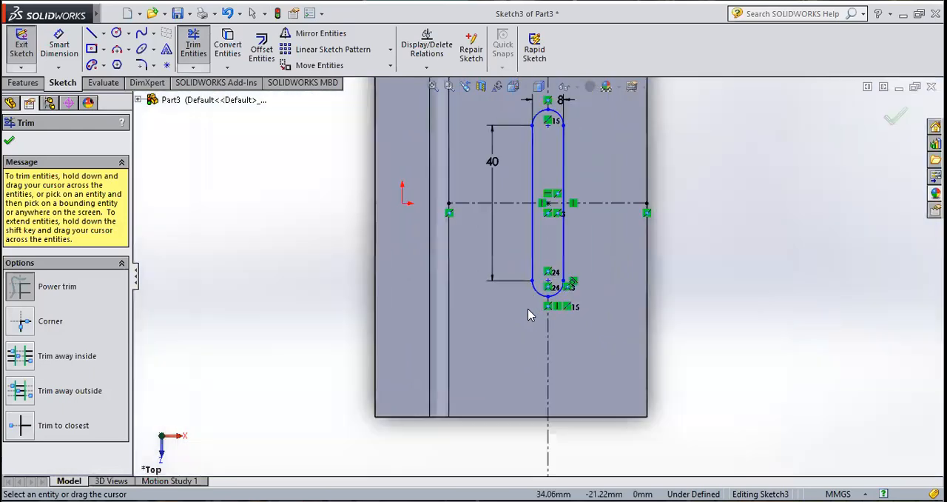
pyautogui.scroll(3, 481, 296)
pyautogui.scroll(-4, 490, 217)
pyautogui.scroll(4, 541, 288)
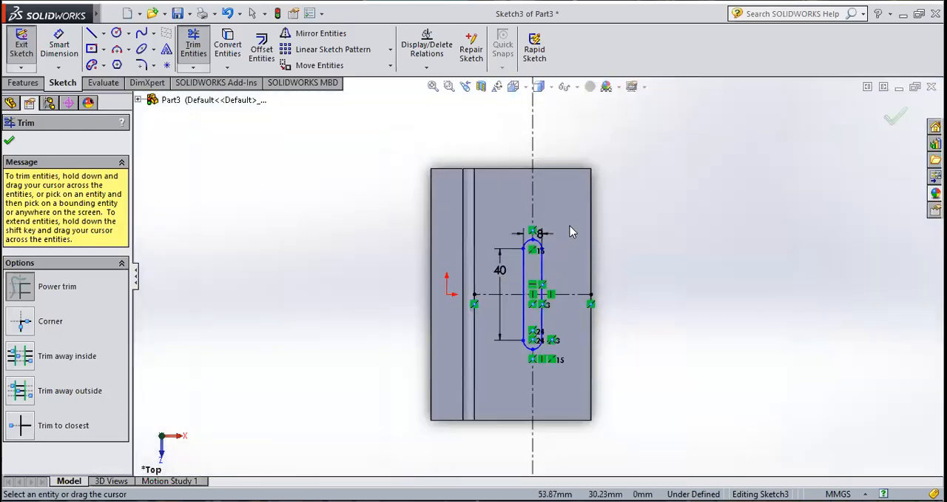
pyautogui.click(9, 140)
# Step: Sketch a circle near the upper outer corner of the horizontal leg's face and set its radius to 7 mm
pyautogui.scroll(-3, 584, 186)
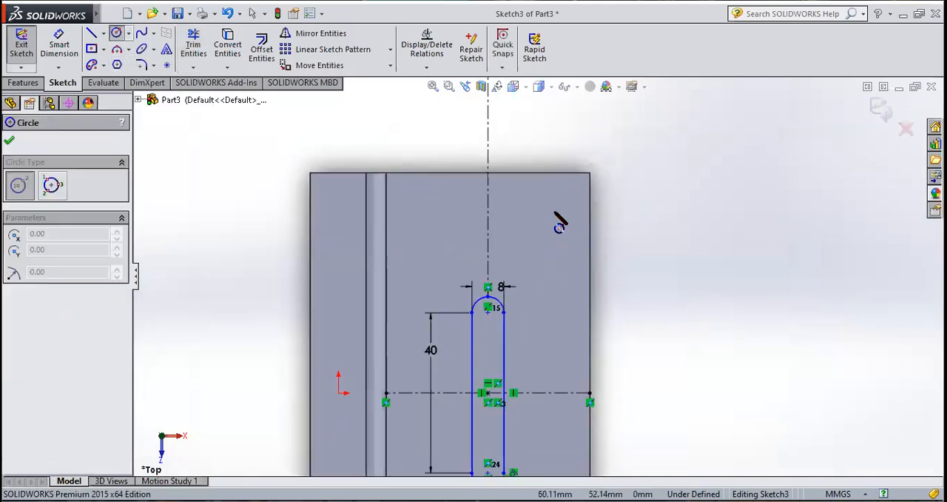
pyautogui.click(557, 198)
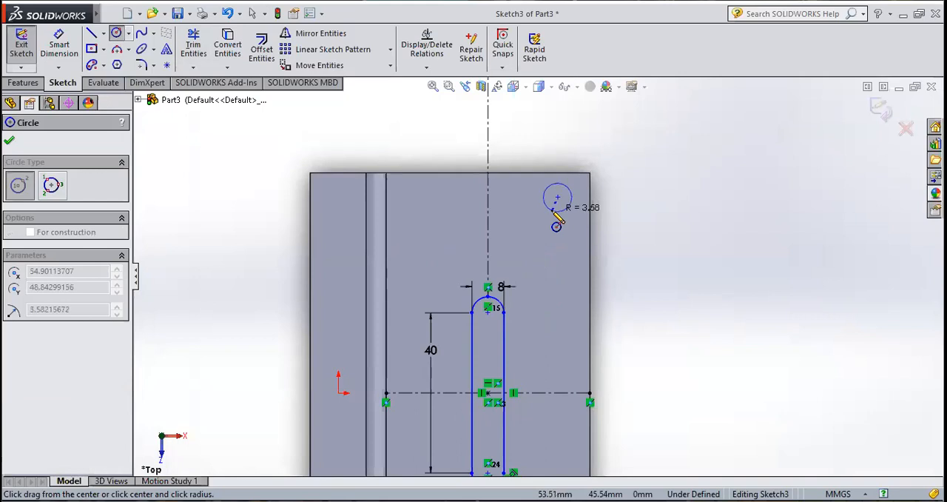
pyautogui.click(553, 212)
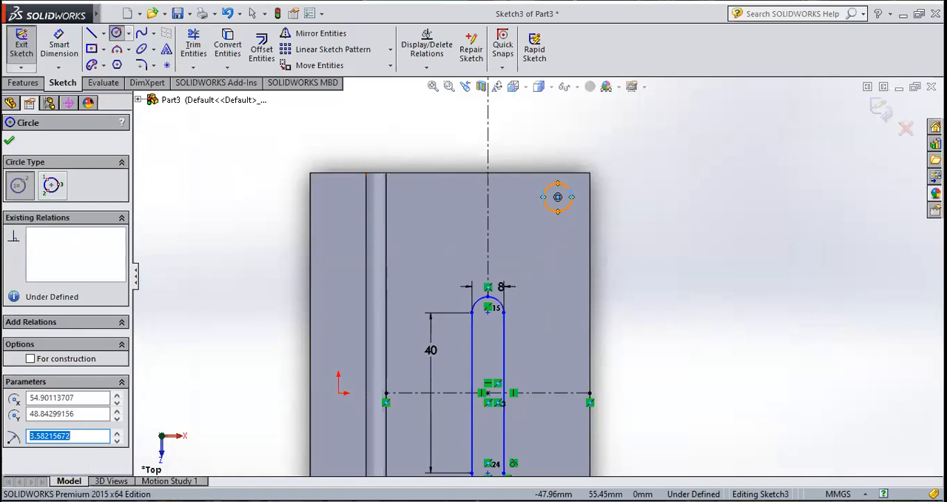
pyautogui.write('7')
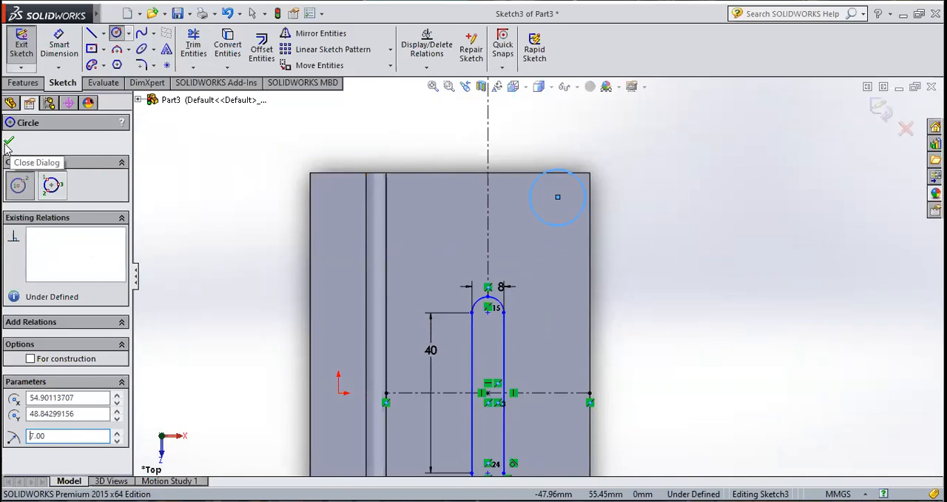
pyautogui.click(8, 143)
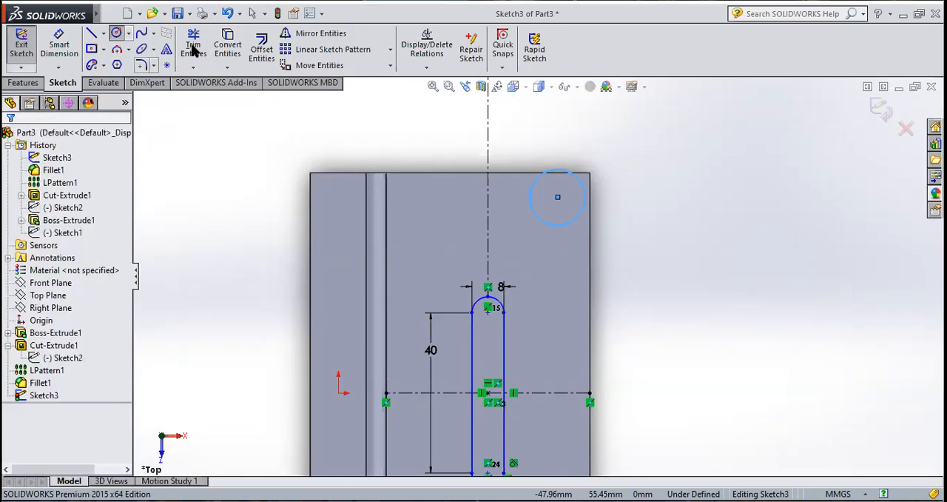
# Step: Dimension the corner circle's centre 15 mm from the horizontal leg's long outer edge
pyautogui.click(557, 198)
pyautogui.click(590, 210)
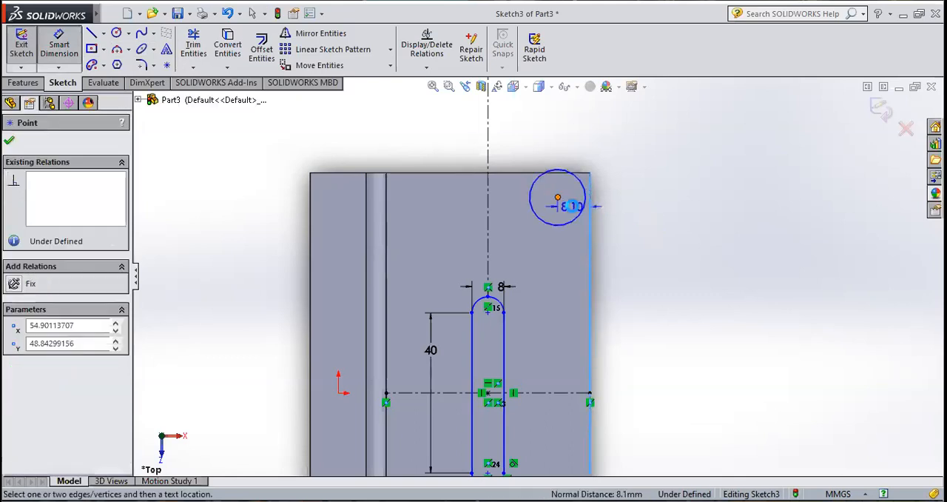
pyautogui.click(574, 210)
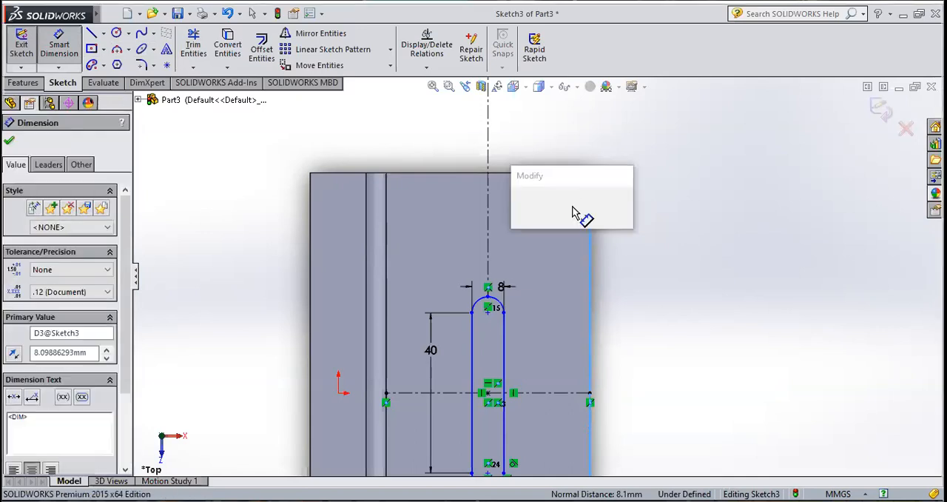
pyautogui.write('15')
pyautogui.press('Return')
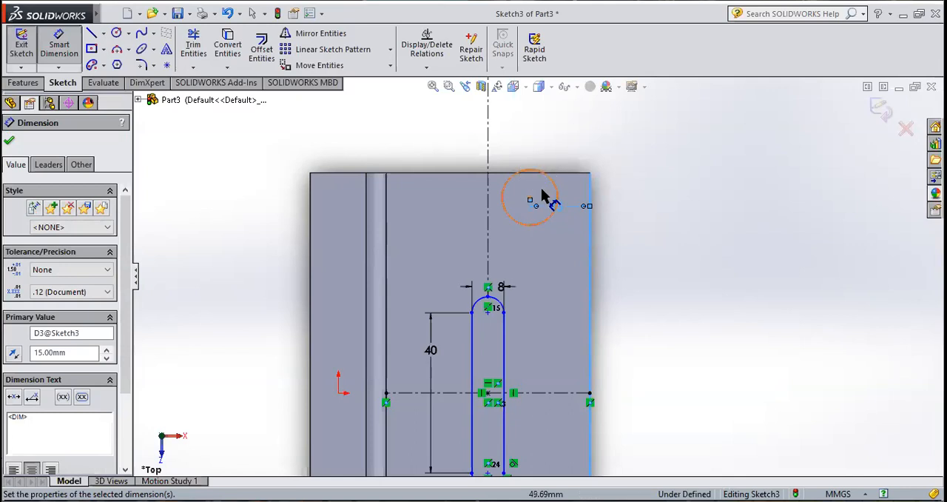
# Step: Dimension the circle's centre 15 mm from the horizontal leg's upper short edge and finish dimensioning
pyautogui.click(571, 175)
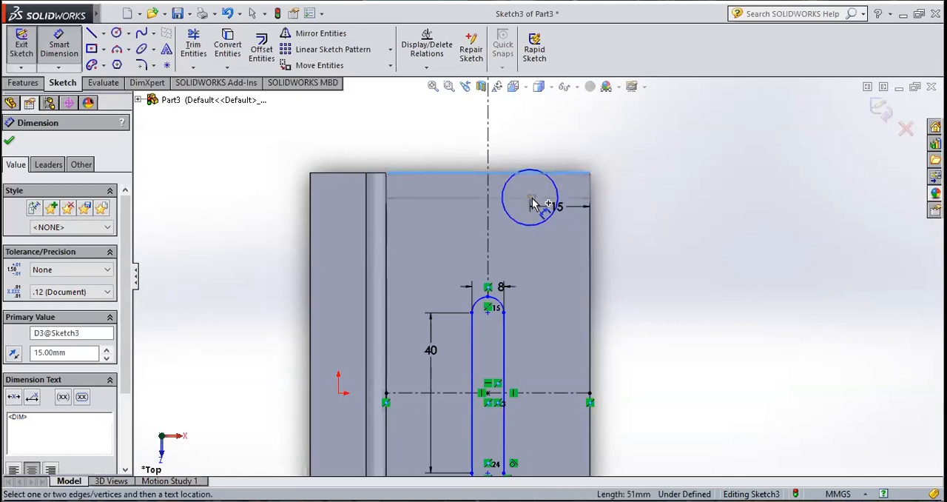
pyautogui.click(531, 198)
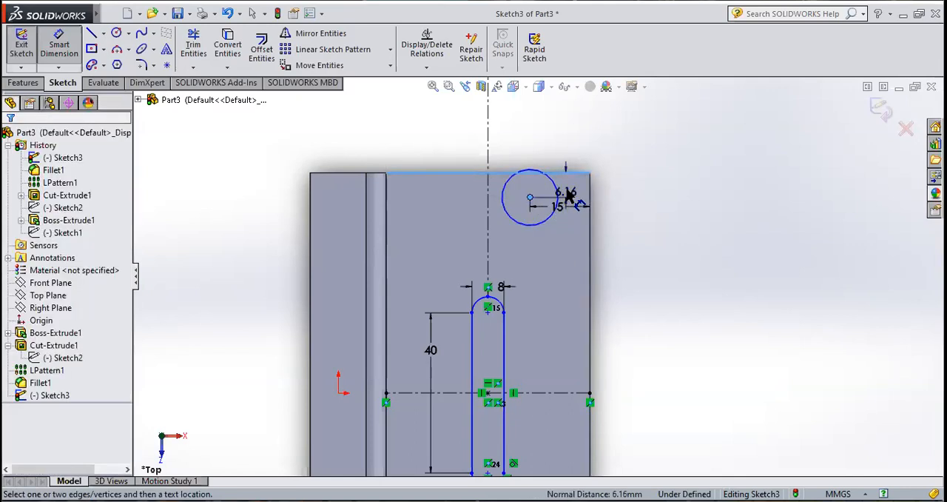
pyautogui.click(567, 191)
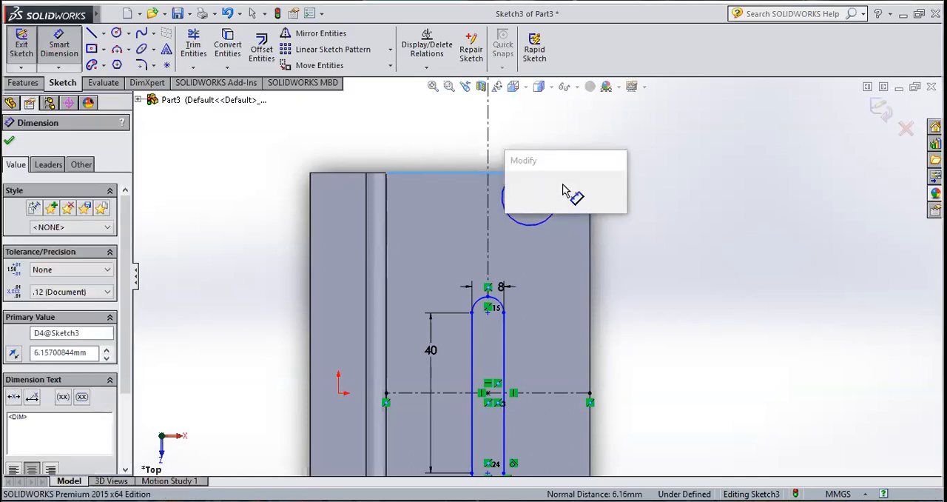
pyautogui.write('15')
pyautogui.press('Return')
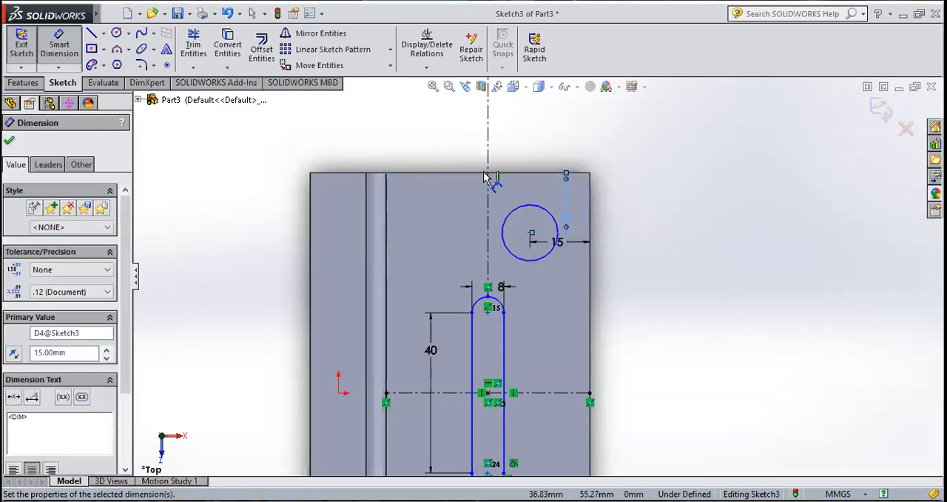
pyautogui.click(9, 142)
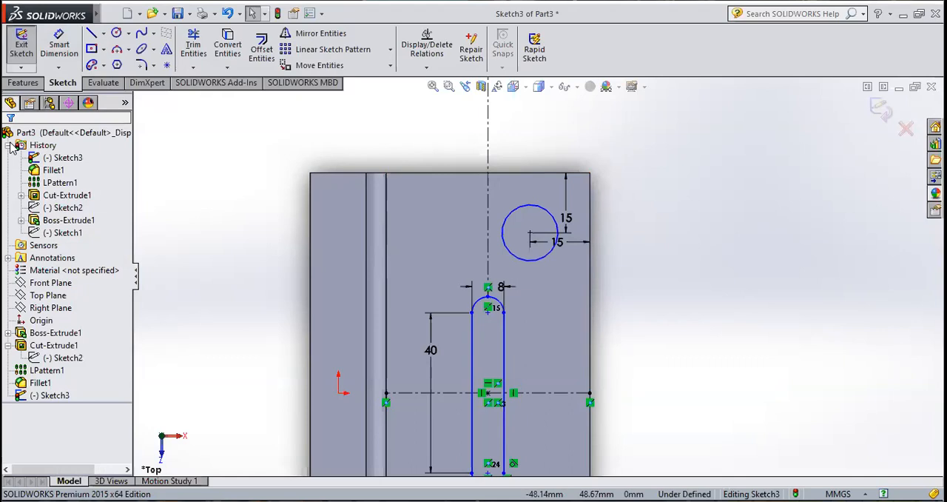
# Step: Mirror the corner circle about the slot's lengthwise centreline, keeping the original
pyautogui.scroll(2, 553, 311)
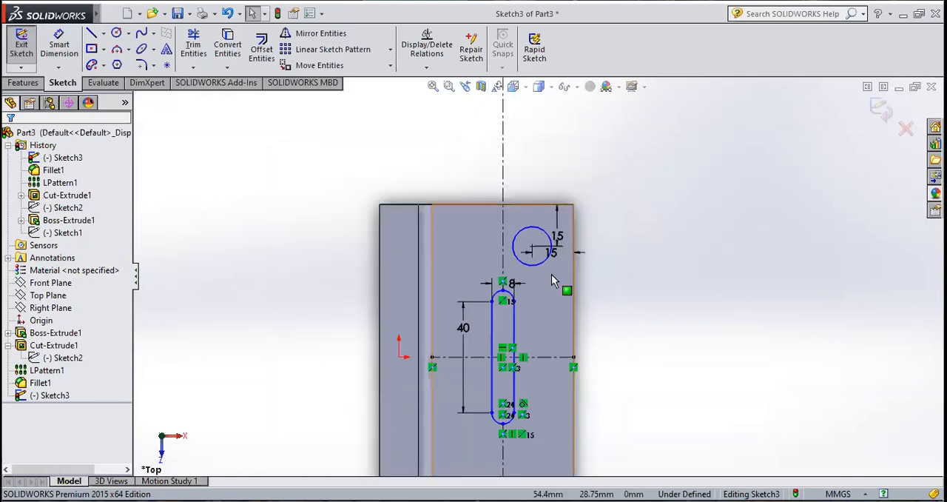
pyautogui.scroll(-2, 540, 273)
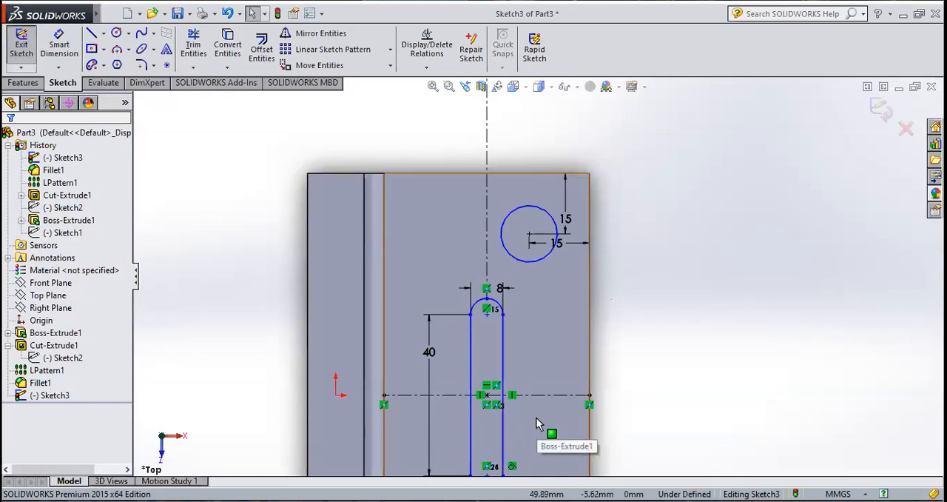
pyautogui.click(333, 35)
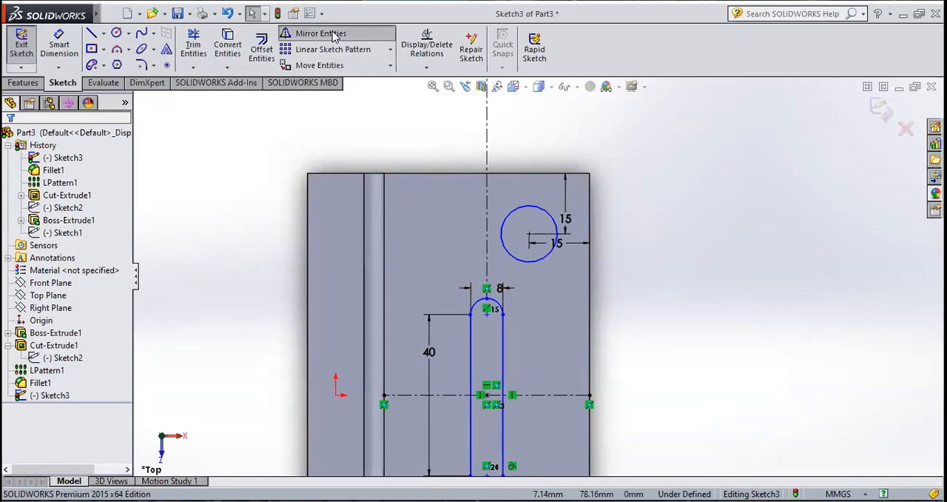
pyautogui.click(518, 213)
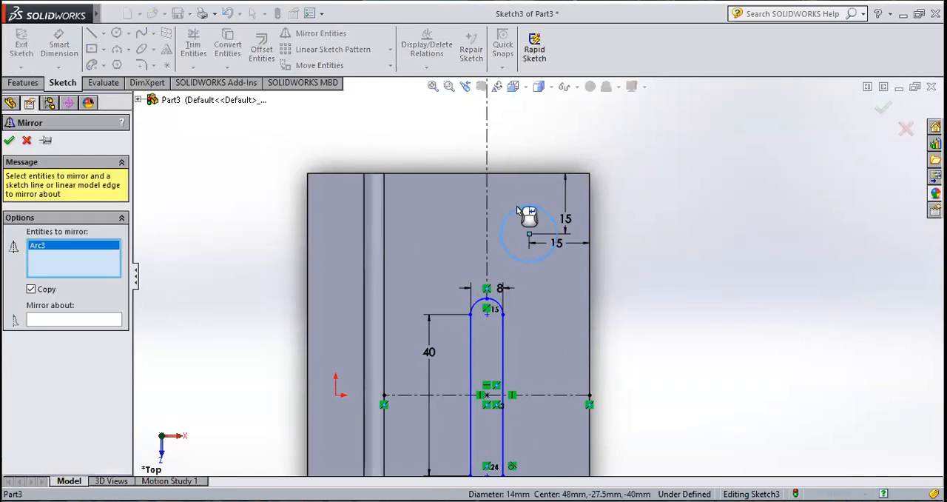
pyautogui.click(57, 322)
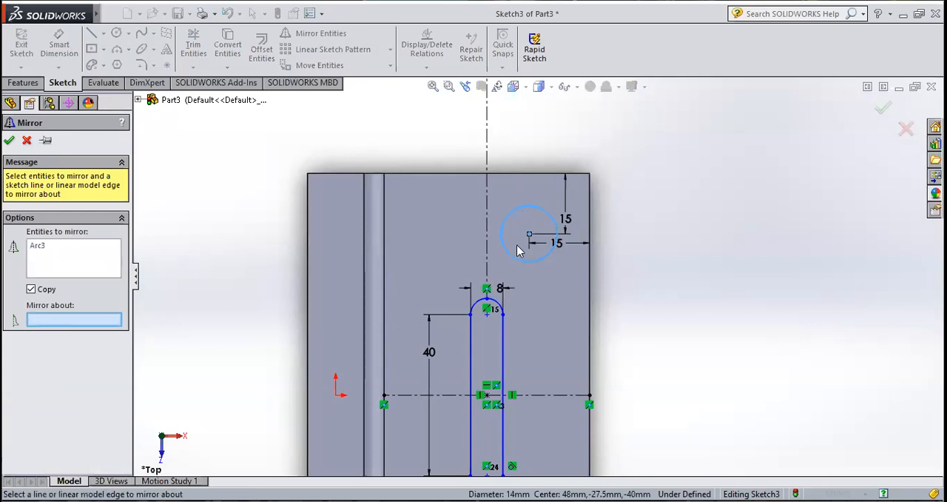
pyautogui.click(487, 238)
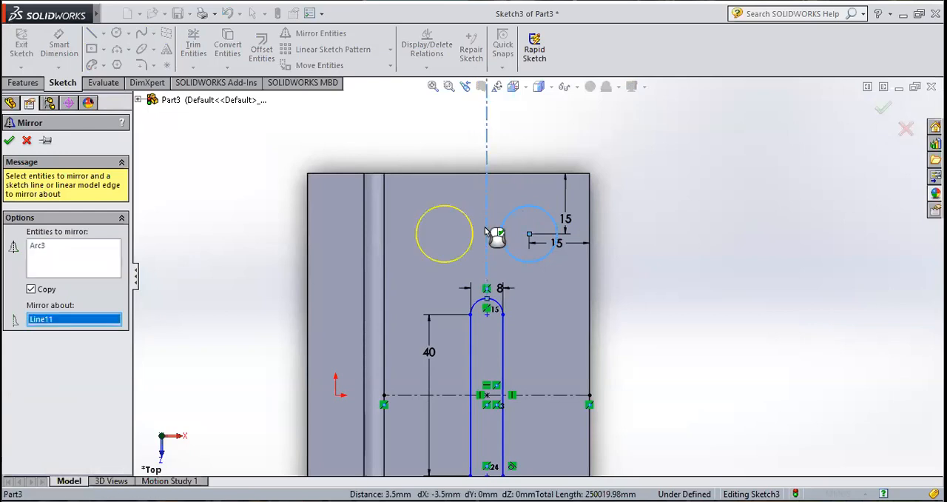
pyautogui.scroll(3, 523, 205)
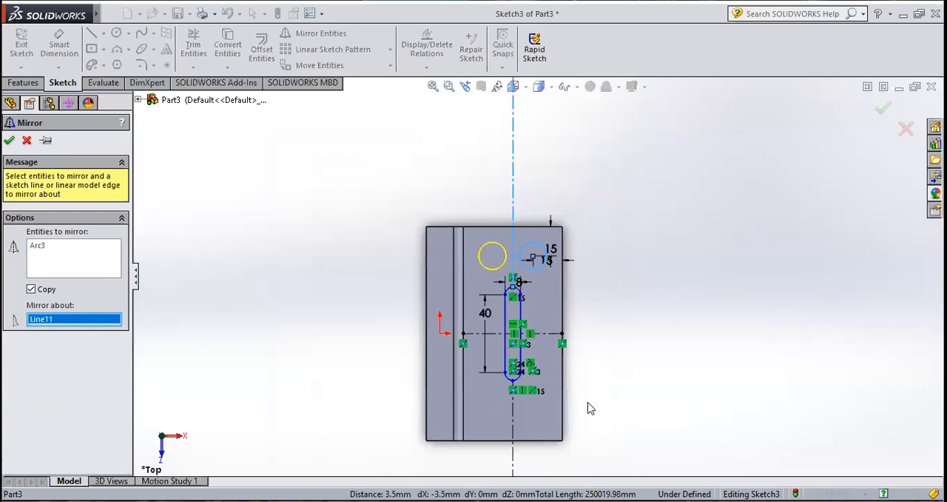
pyautogui.scroll(-2, 576, 397)
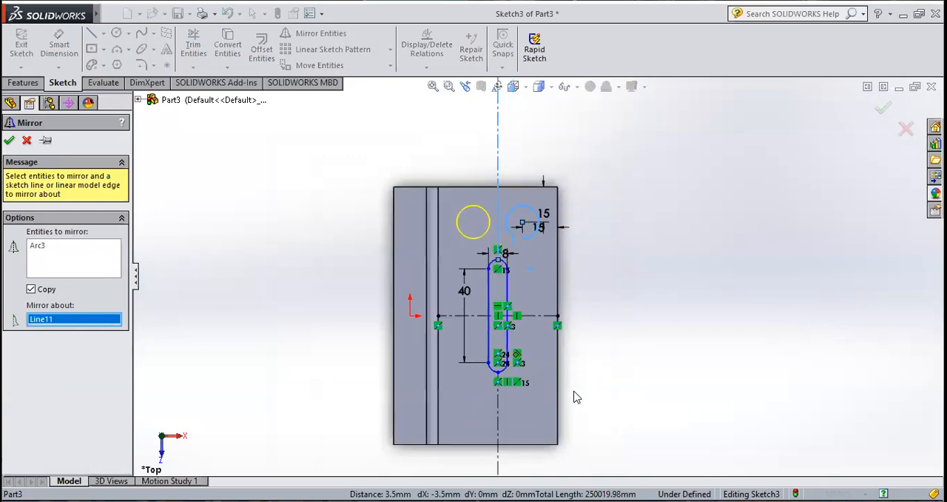
pyautogui.click(9, 141)
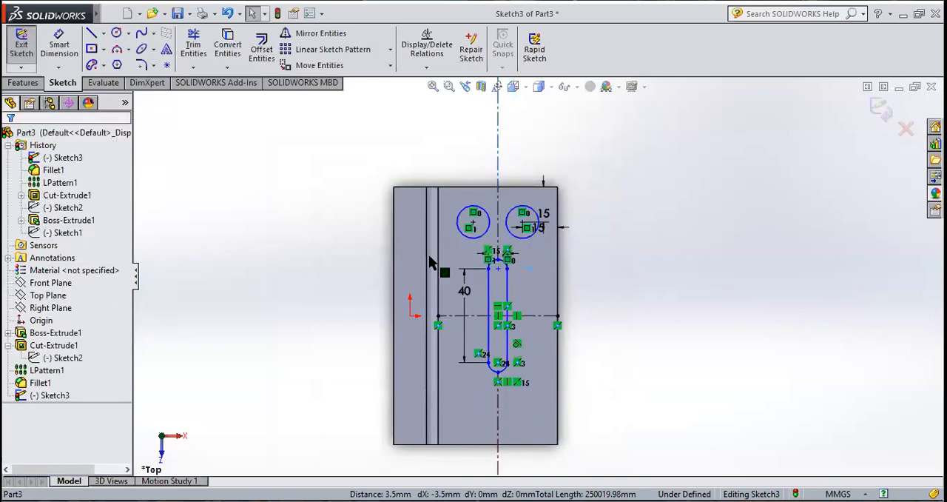
# Step: Mirror both upper circles about the crosswise centreline to place copies below the slot
pyautogui.click(331, 39)
pyautogui.click(461, 235)
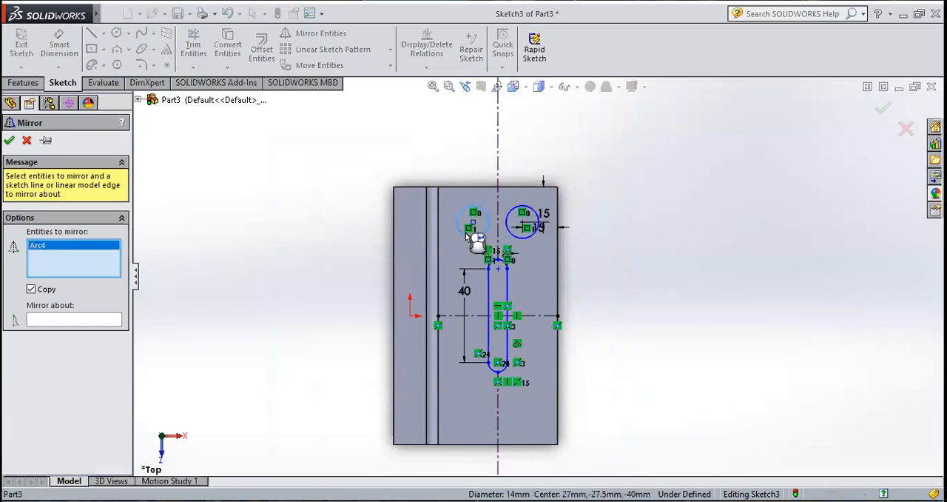
pyautogui.click(524, 237)
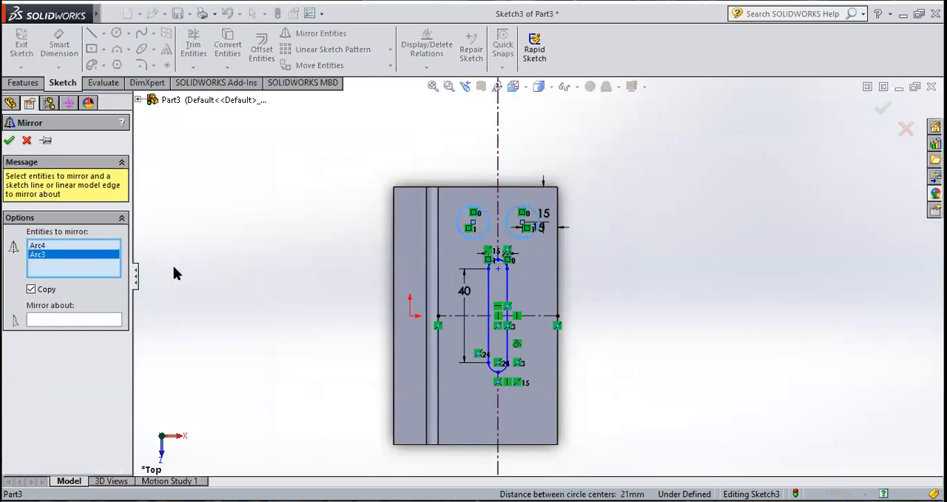
pyautogui.click(79, 320)
pyautogui.click(537, 317)
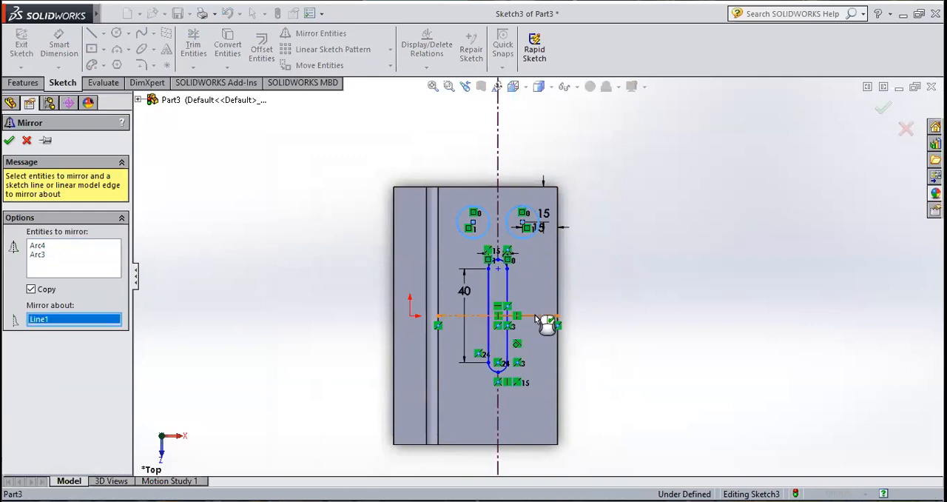
pyautogui.click(8, 141)
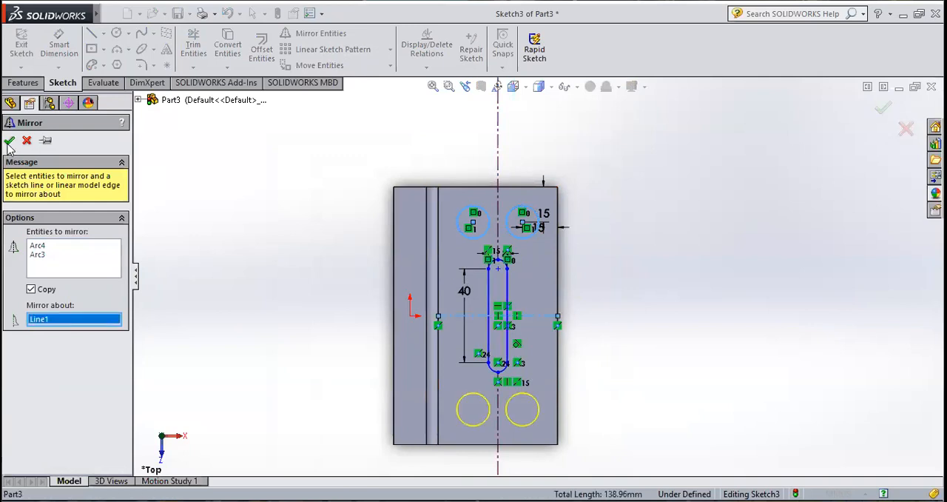
# Step: Delete the crosswise centreline and both lengthwise centreline pieces above and below the slot
pyautogui.moveTo(297, 281); pyautogui.dragTo(296, 173, button='middle')
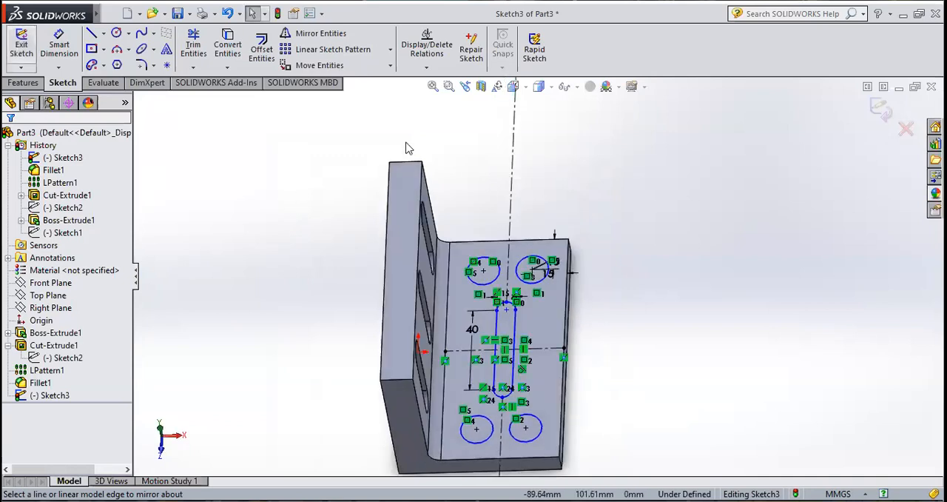
pyautogui.click(514, 194)
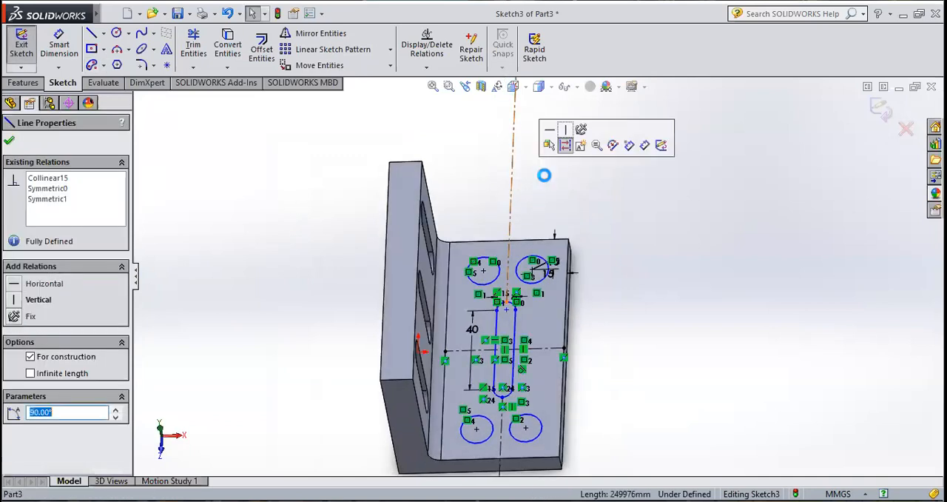
pyautogui.press('Delete')
pyautogui.scroll(4, 567, 368)
pyautogui.scroll(-5, 567, 368)
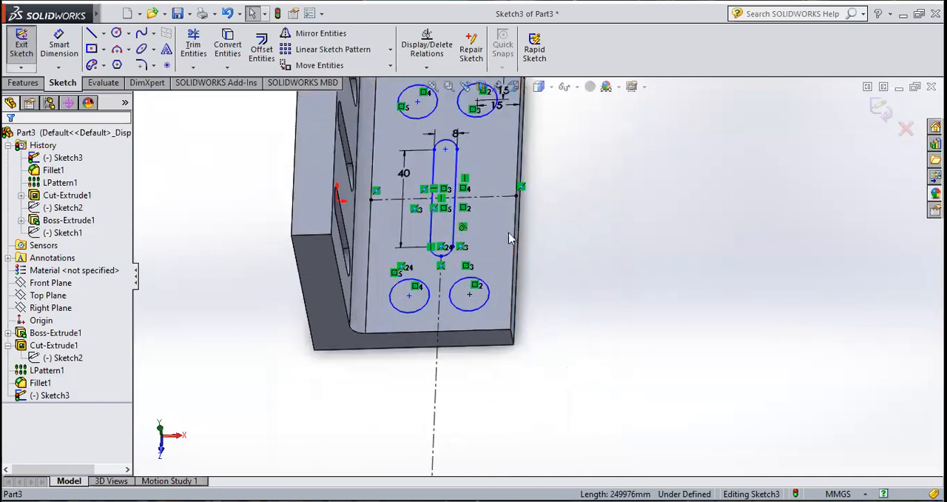
pyautogui.click(515, 197)
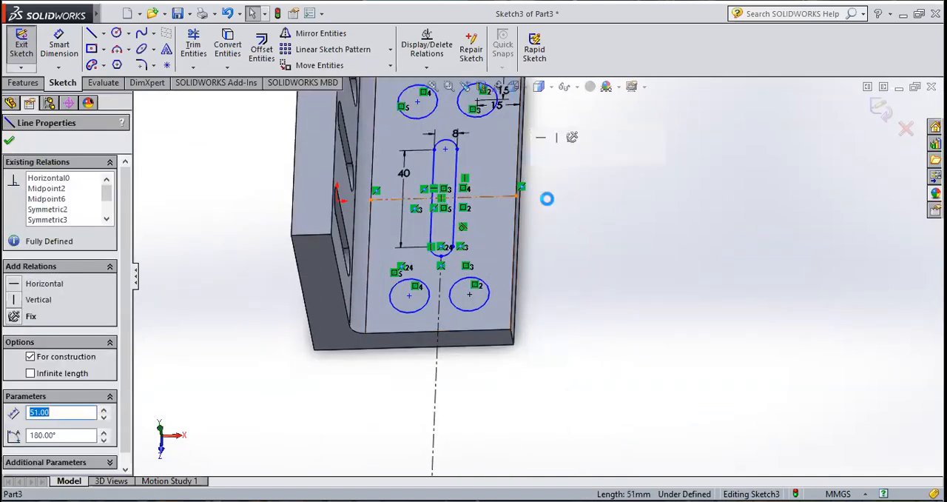
pyautogui.press('Delete')
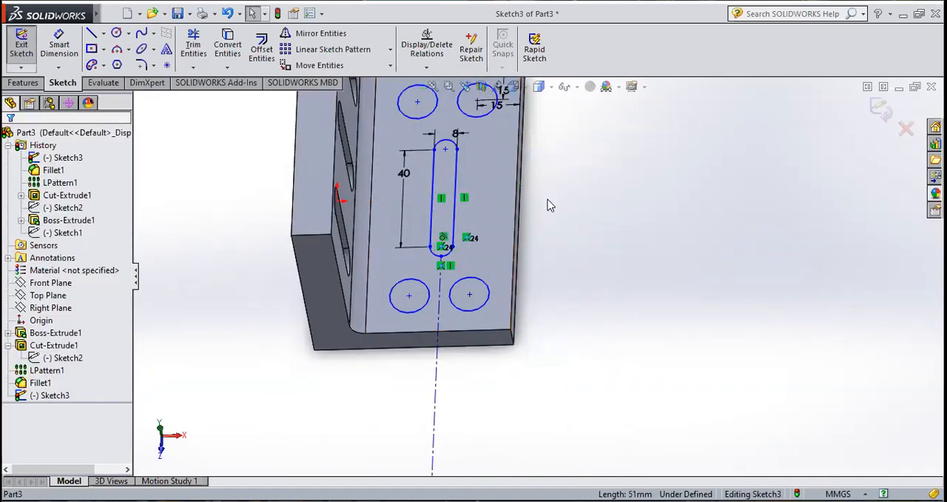
pyautogui.click(438, 362)
pyautogui.press('Delete')
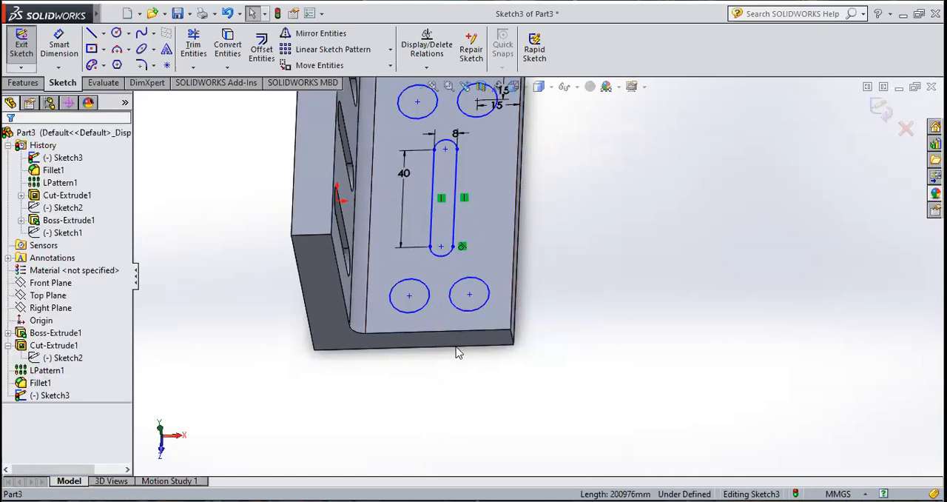
# Step: Exit the sketch containing the slot and four circles, ready for feature modelling
pyautogui.scroll(3, 456, 353)
pyautogui.moveTo(532, 248); pyautogui.dragTo(466, 251, button='middle')
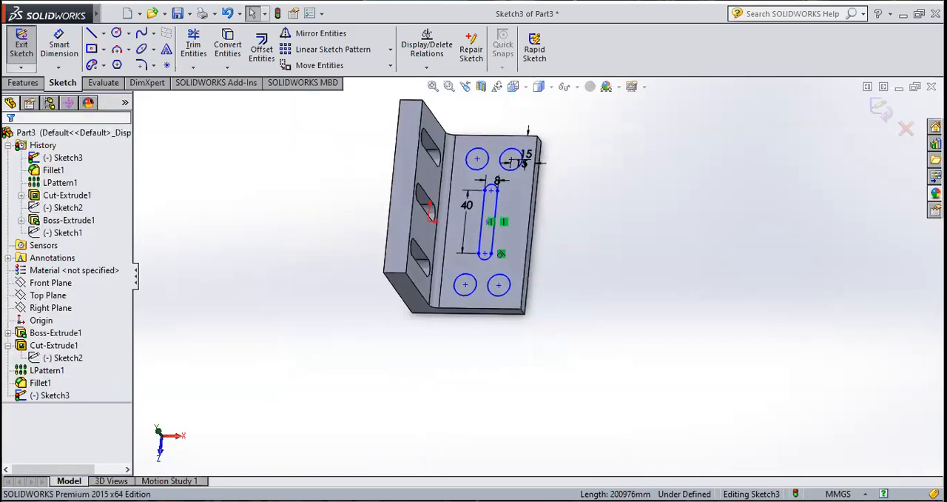
pyautogui.click(21, 44)
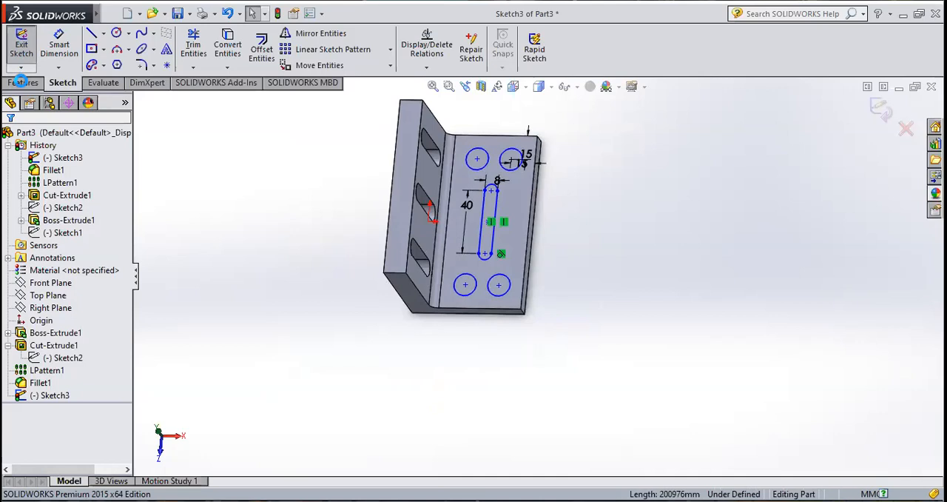
pyautogui.click(23, 83)
pyautogui.click(205, 49)
pyautogui.click(524, 218)
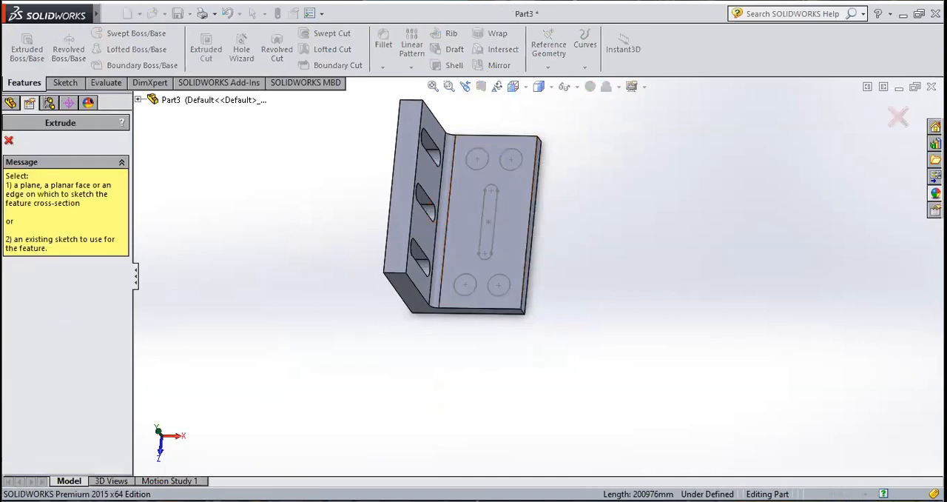
pyautogui.click(8, 140)
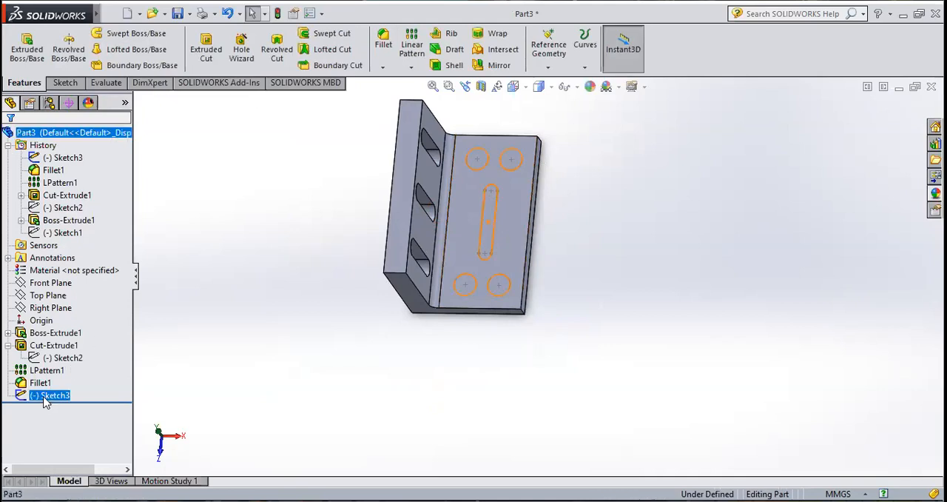
# Step: Cut the sketched slot and four circles through the horizontal leg with a blind Extruded Cut 110 mm deep
pyautogui.click(205, 49)
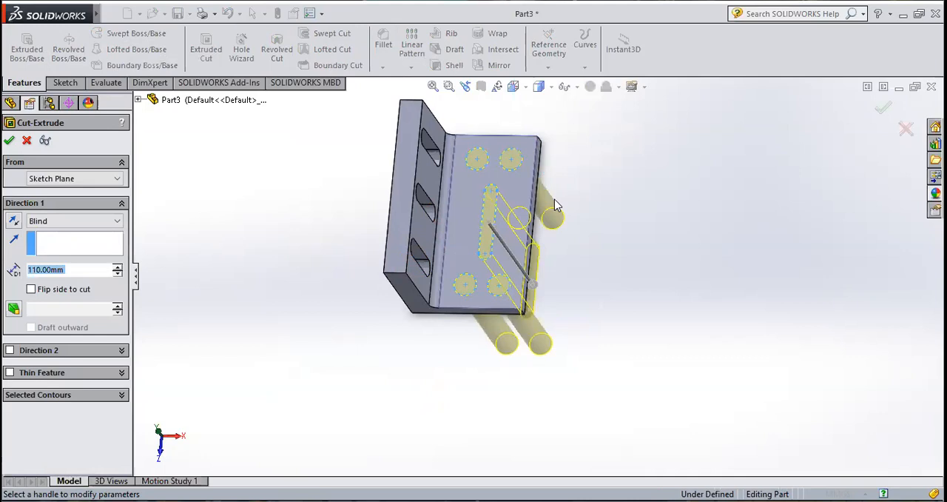
pyautogui.moveTo(600, 279); pyautogui.dragTo(572, 284, button='middle')
pyautogui.scroll(-2, 584, 258)
pyautogui.scroll(2, 581, 259)
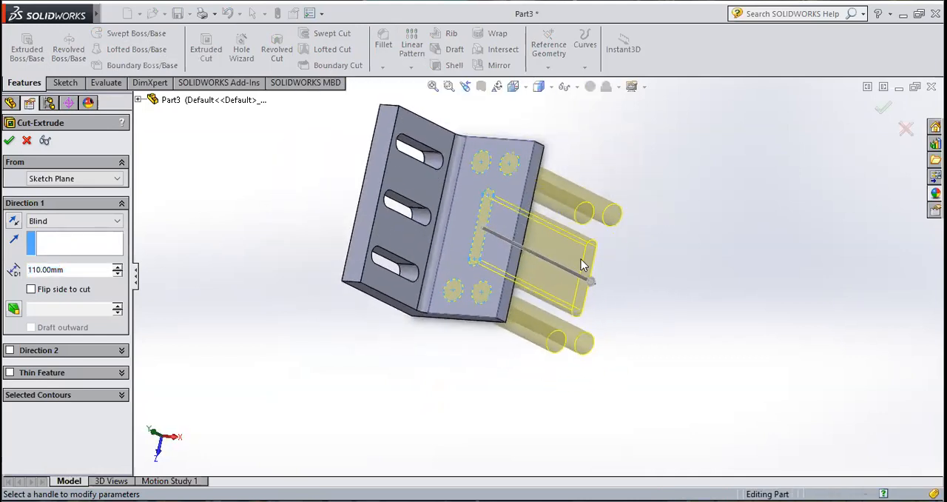
pyautogui.scroll(-1, 582, 172)
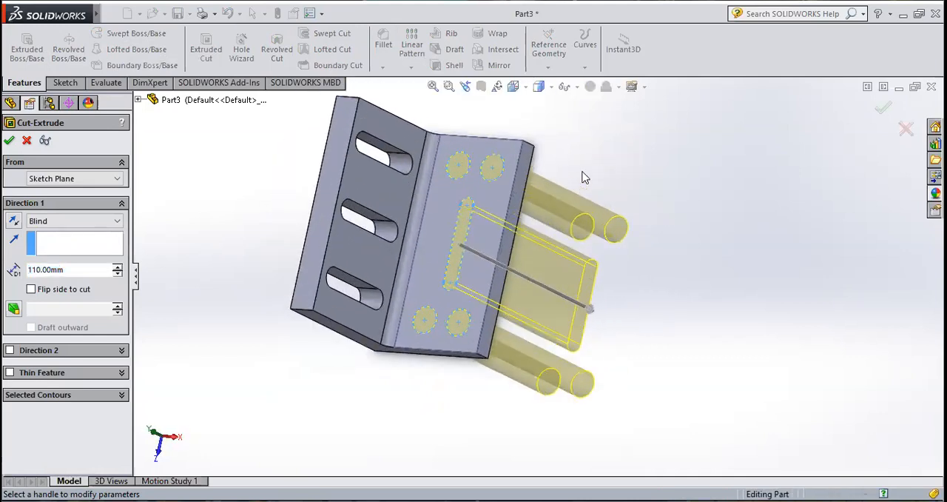
pyautogui.click(10, 141)
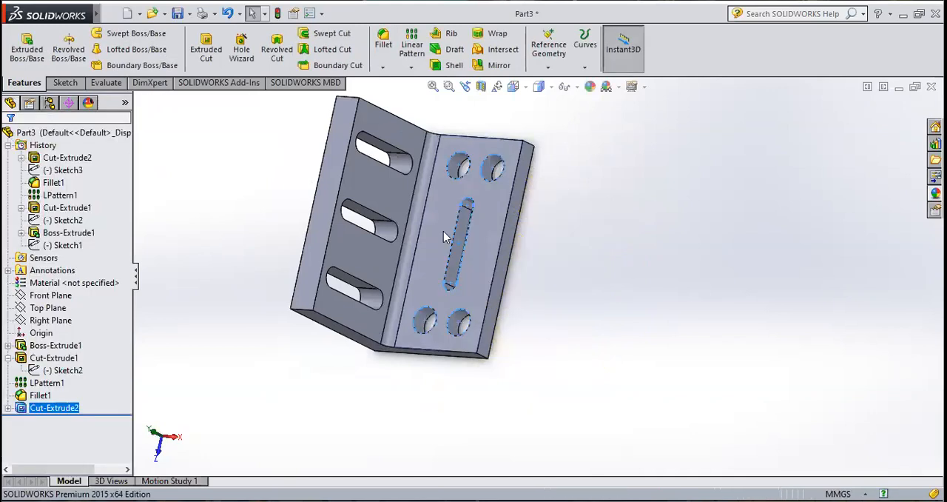
# Step: Fillet the inner-face edge loop of the uppermost slot in the vertical leg with a symmetric 5 mm radius
pyautogui.click(533, 251)
pyautogui.moveTo(532, 254); pyautogui.dragTo(527, 294, button='middle')
pyautogui.scroll(-1, 457, 172)
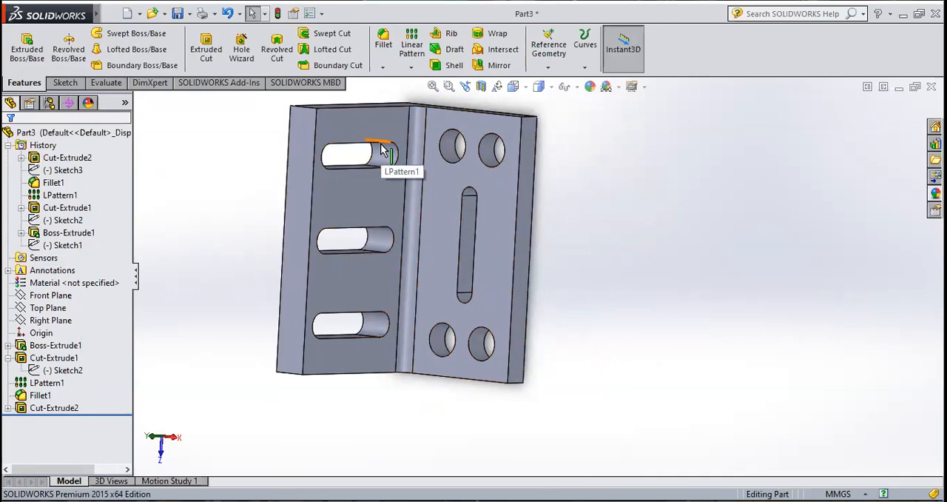
pyautogui.click(380, 39)
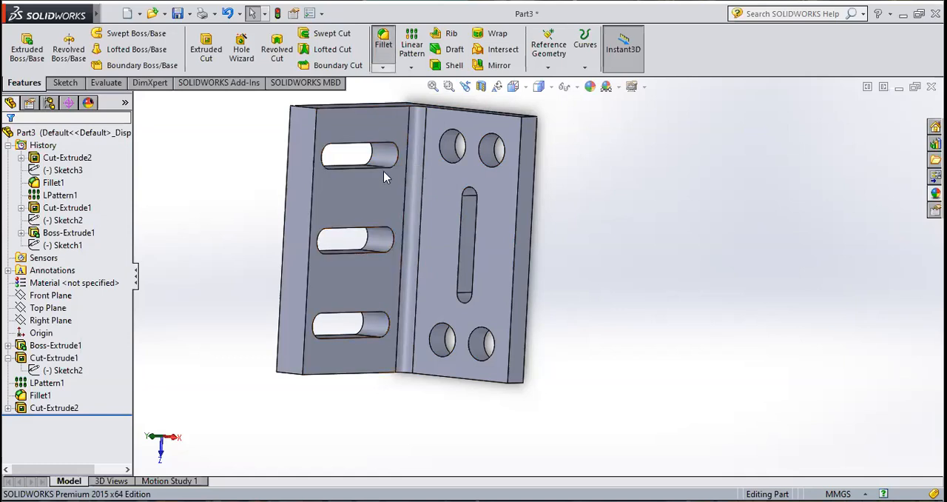
pyautogui.scroll(-5, 393, 163)
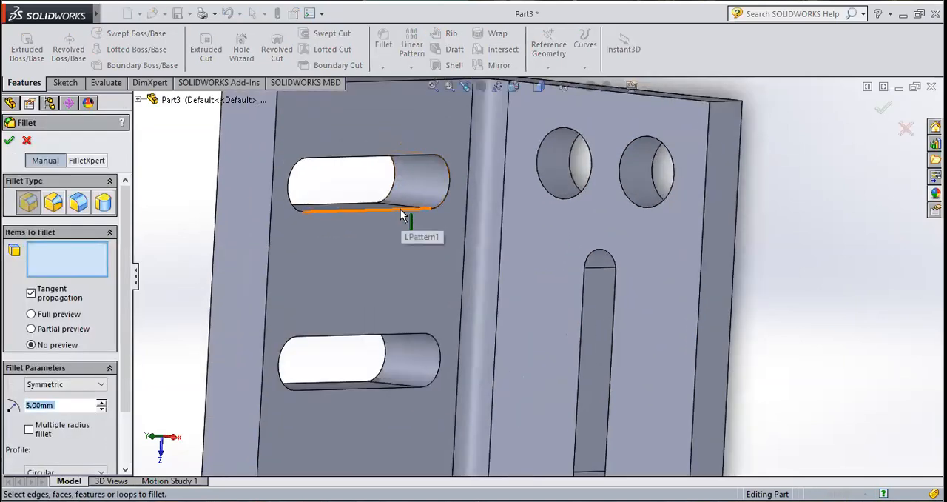
pyautogui.click(401, 215)
pyautogui.click(433, 169)
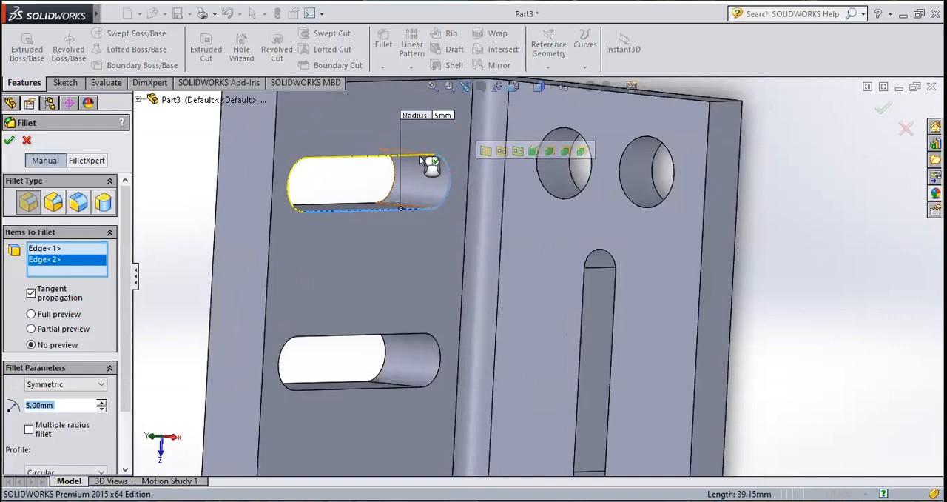
pyautogui.click(309, 170)
pyautogui.click(301, 169)
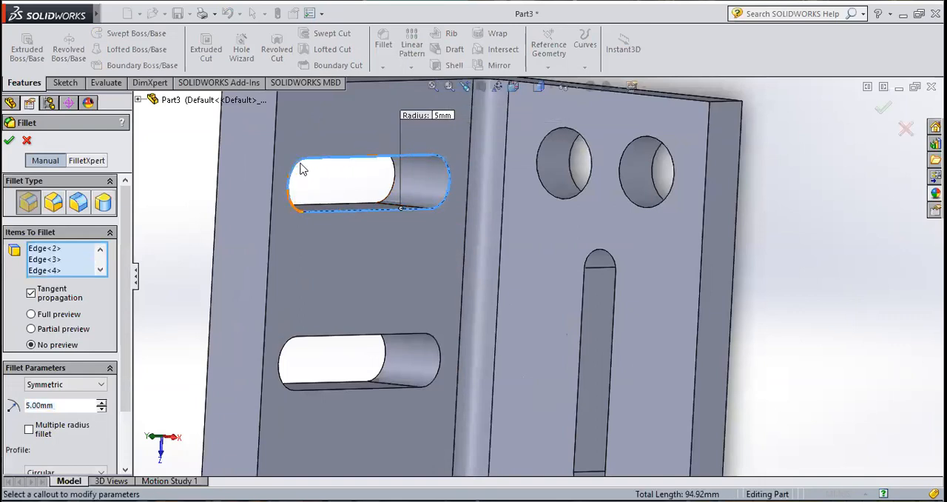
pyautogui.scroll(5, 459, 193)
pyautogui.doubleClick(74, 404)
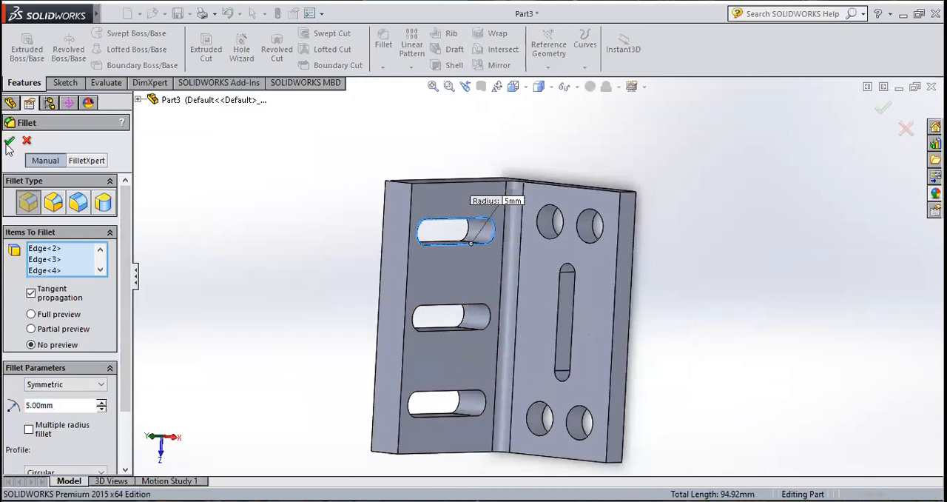
pyautogui.click(9, 142)
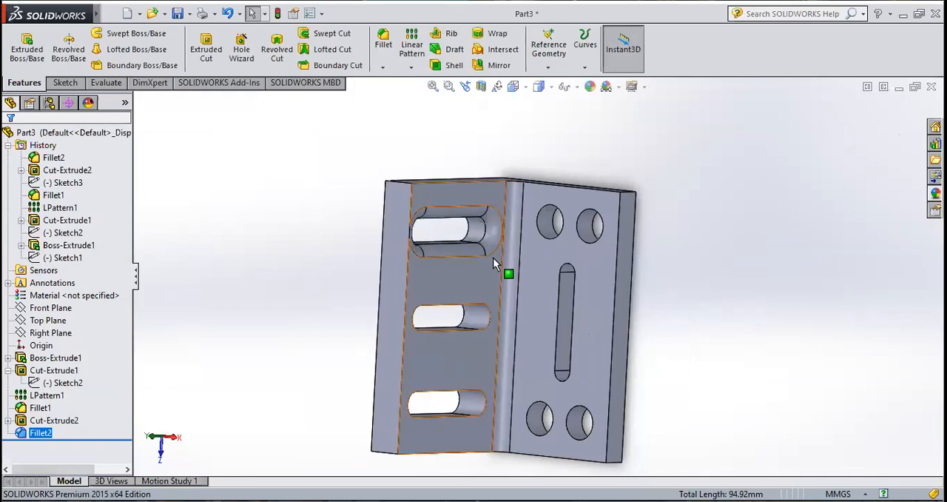
# Step: Inspect the filleted slot from several angles and close the bracket part without saving the changes
pyautogui.scroll(-4, 499, 259)
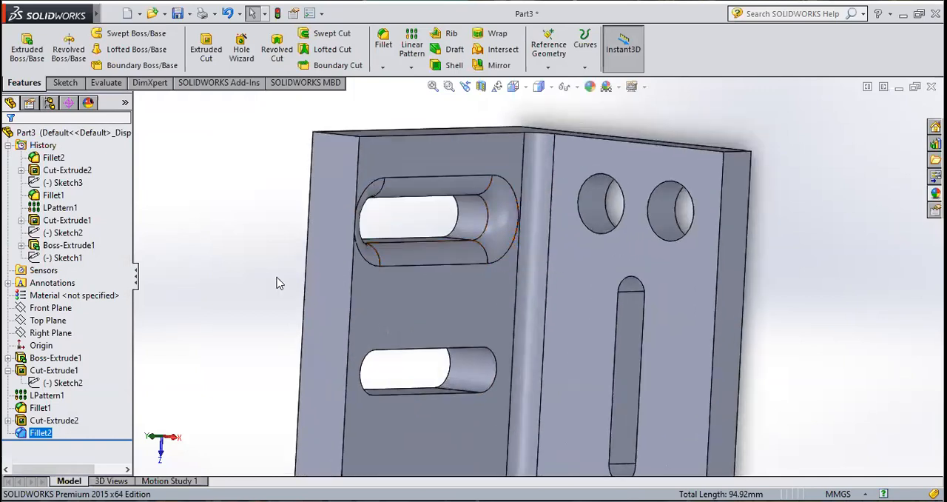
pyautogui.click(275, 281)
pyautogui.moveTo(276, 283); pyautogui.dragTo(573, 384, button='middle')
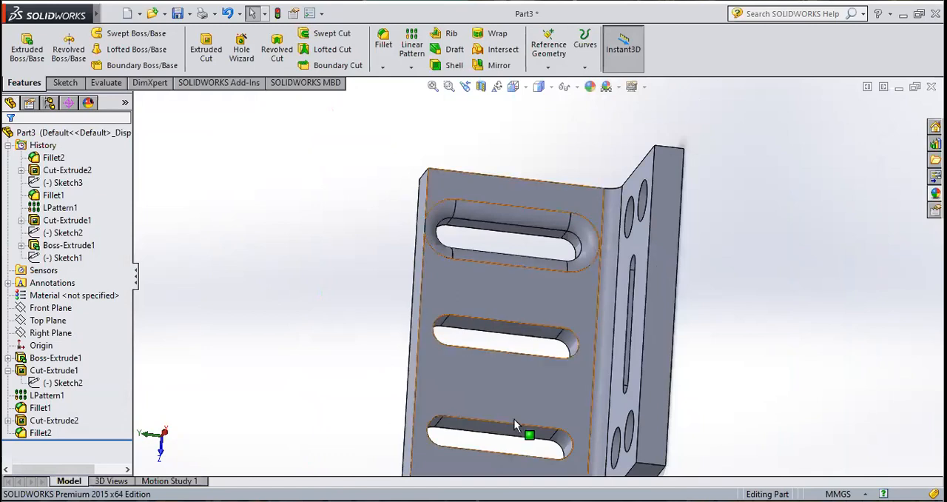
pyautogui.scroll(5, 518, 355)
pyautogui.moveTo(592, 353); pyautogui.dragTo(622, 302, button='middle')
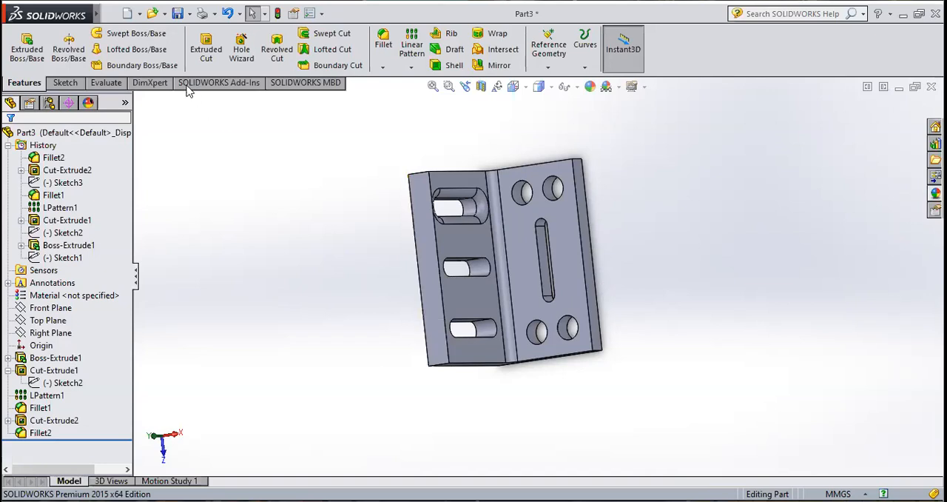
pyautogui.click(111, 13)
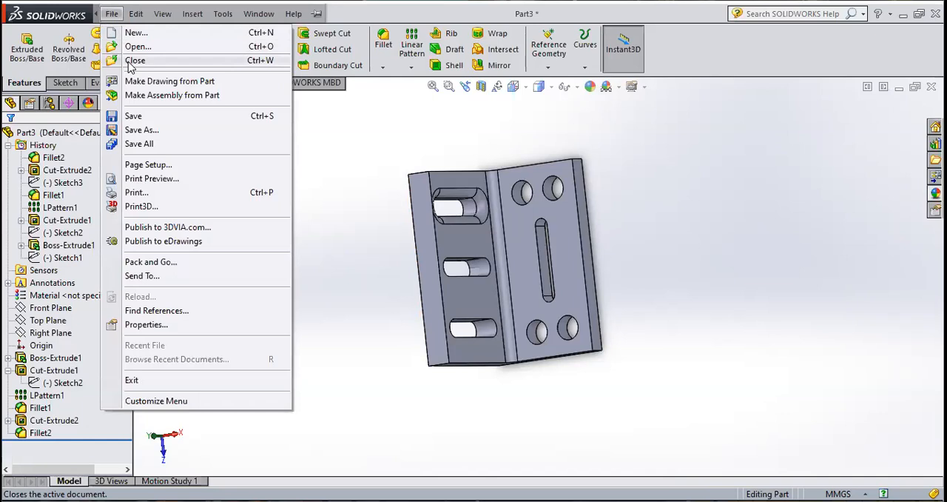
pyautogui.press('Return')
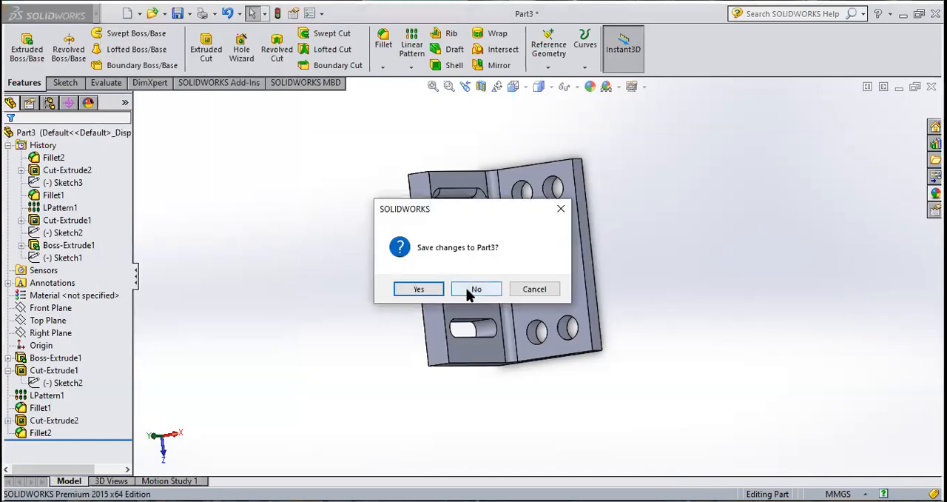
pyautogui.click(454, 284)
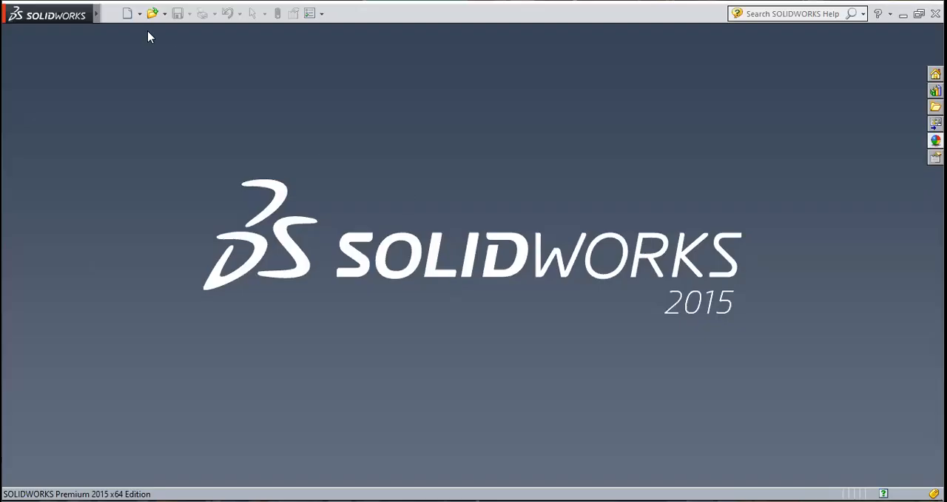
# Step: Create a new part document and start a sketch on the Front Plane
pyautogui.click(127, 13)
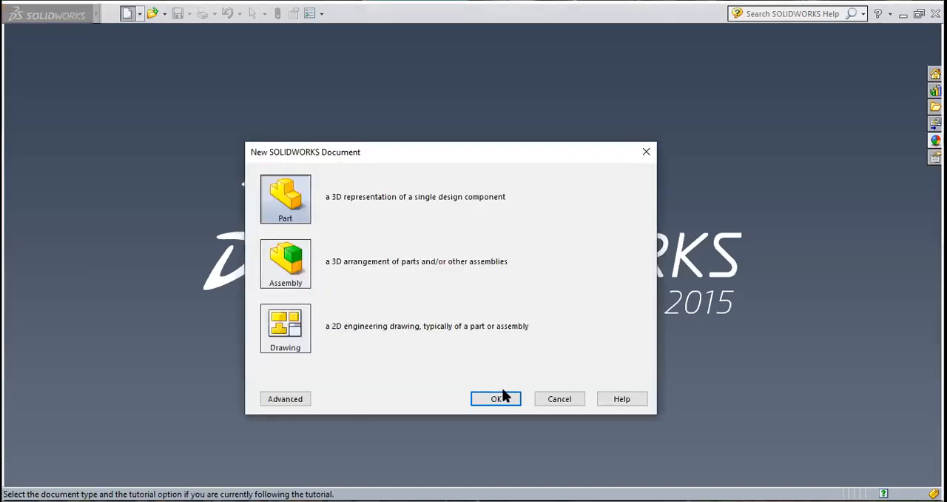
pyautogui.click(496, 400)
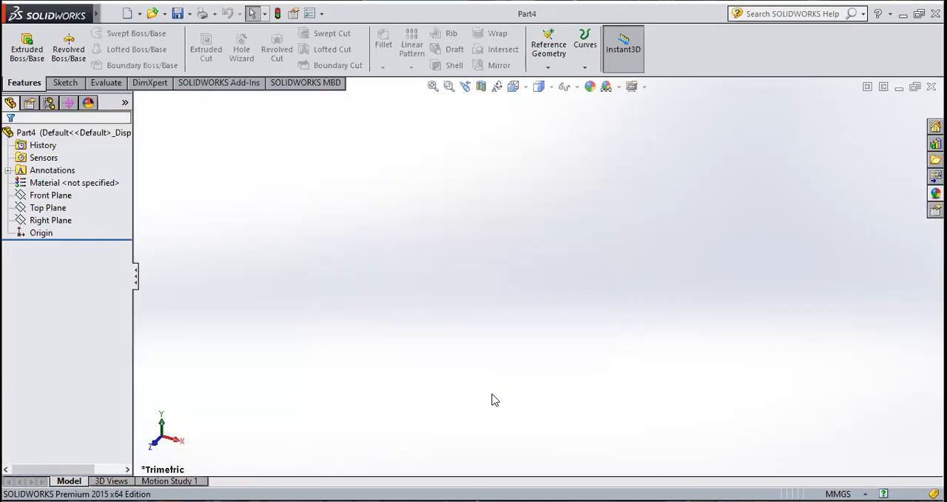
pyautogui.click(76, 84)
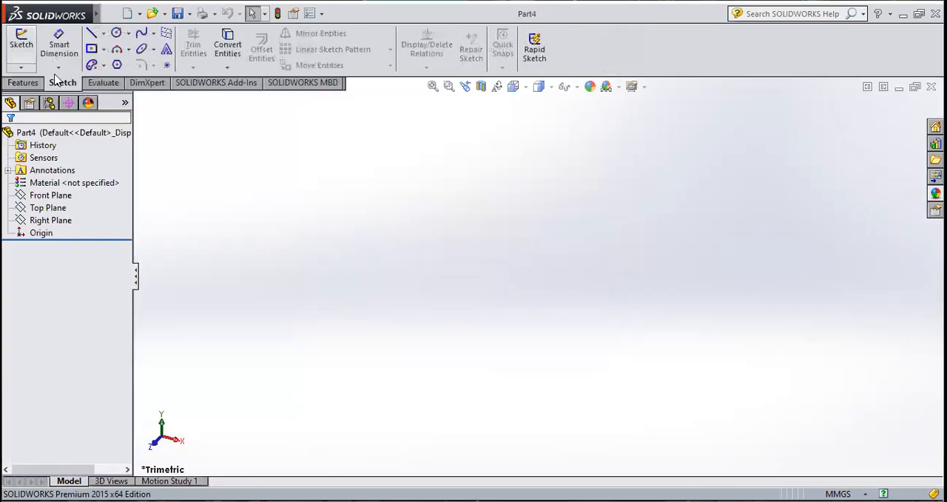
pyautogui.click(22, 45)
pyautogui.click(443, 173)
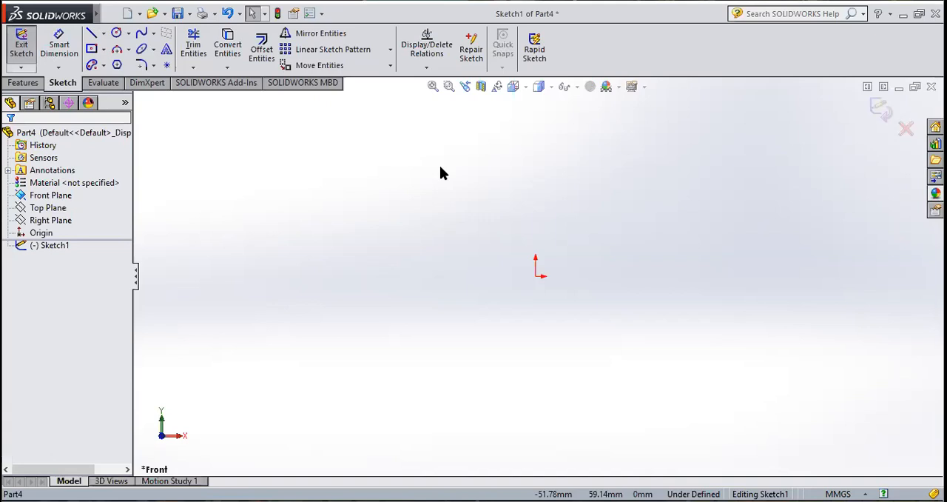
# Step: Sketch a vertical infinite-length centreline through the origin
pyautogui.click(103, 34)
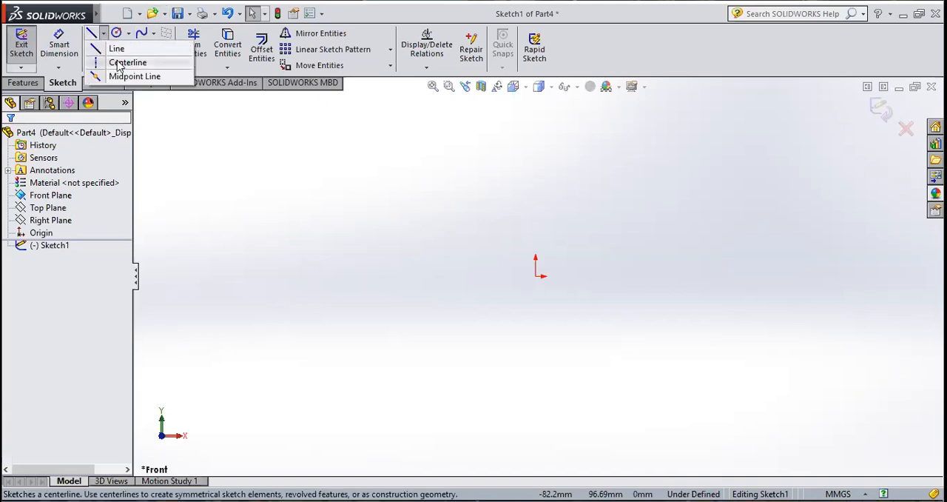
pyautogui.click(119, 64)
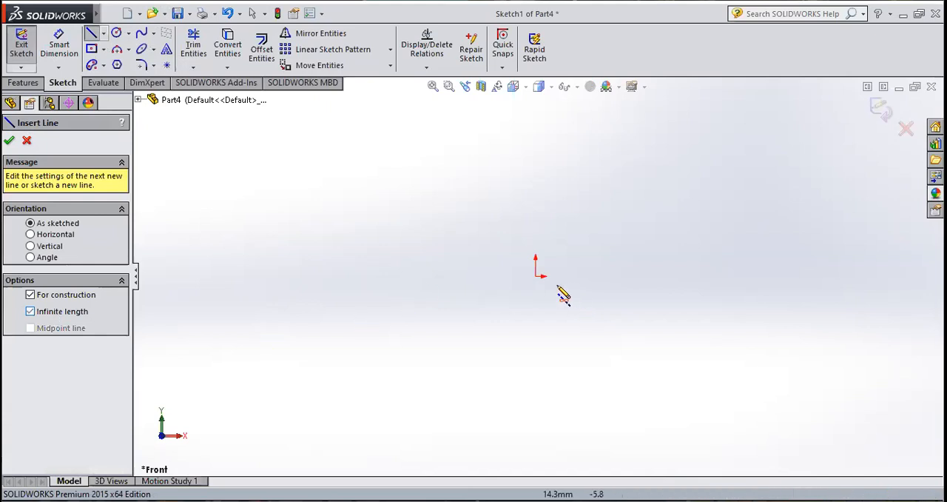
pyautogui.click(535, 275)
pyautogui.click(540, 177)
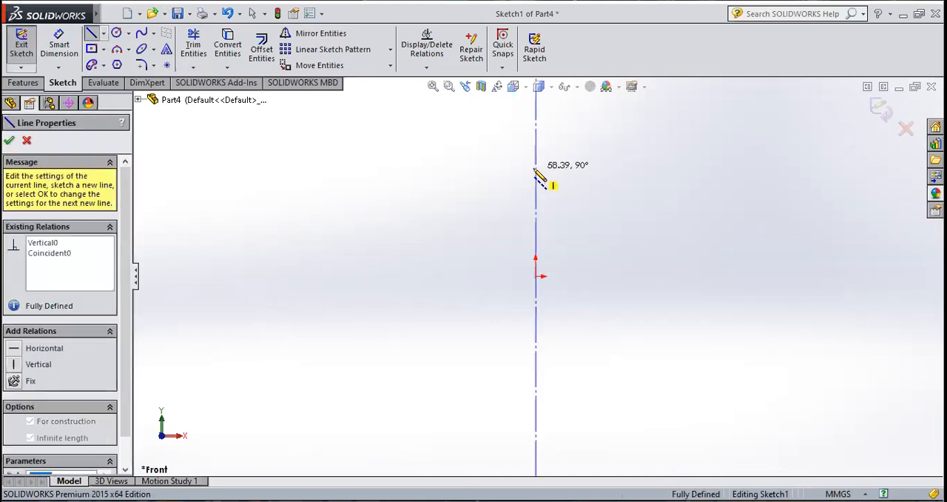
pyautogui.click(9, 141)
pyautogui.click(10, 140)
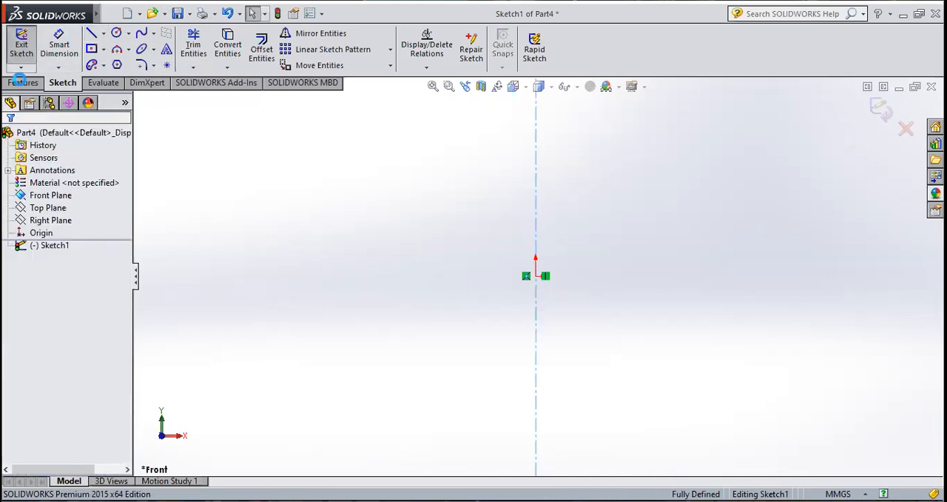
# Step: Exit the centreline sketch and reopen it for editing
pyautogui.click(22, 49)
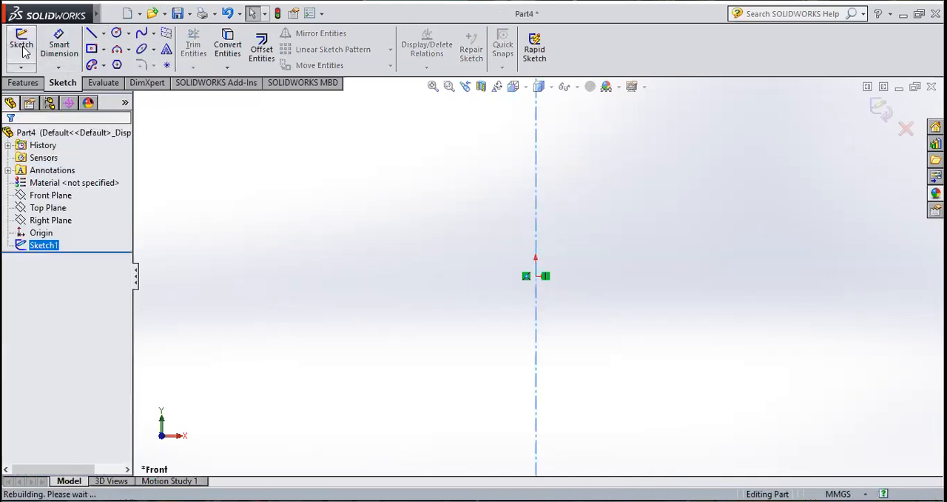
pyautogui.rightClick(39, 246)
pyautogui.click(52, 203)
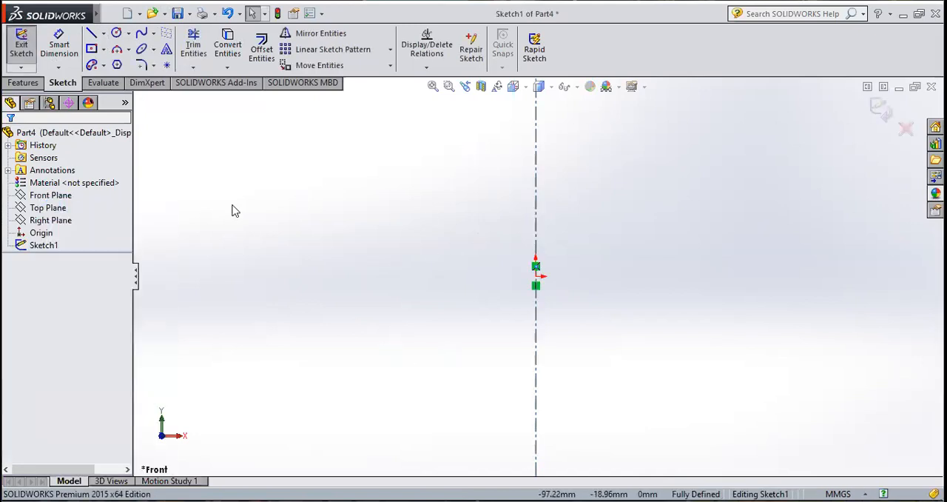
# Step: Sketch a closed profile against the centreline, about 62 mm wide and 191 mm tall, with a recess about 101 mm tall in its outer side
pyautogui.click(91, 33)
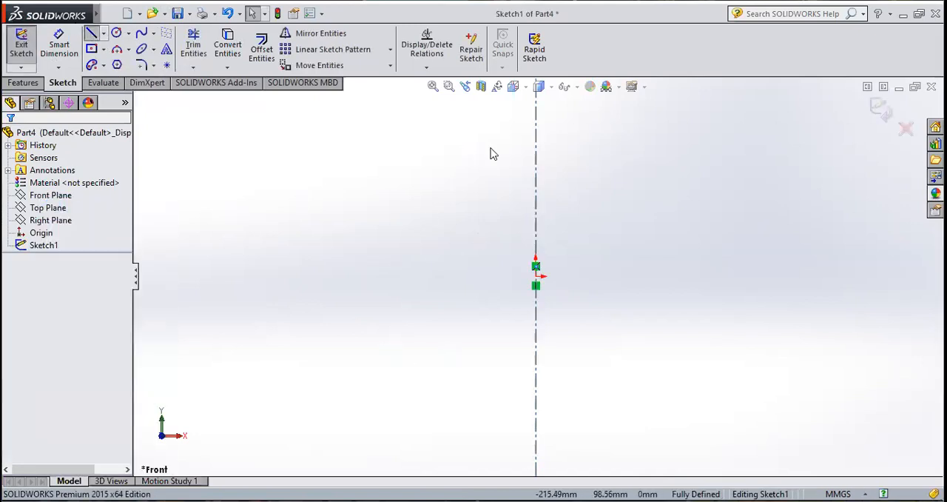
pyautogui.click(535, 125)
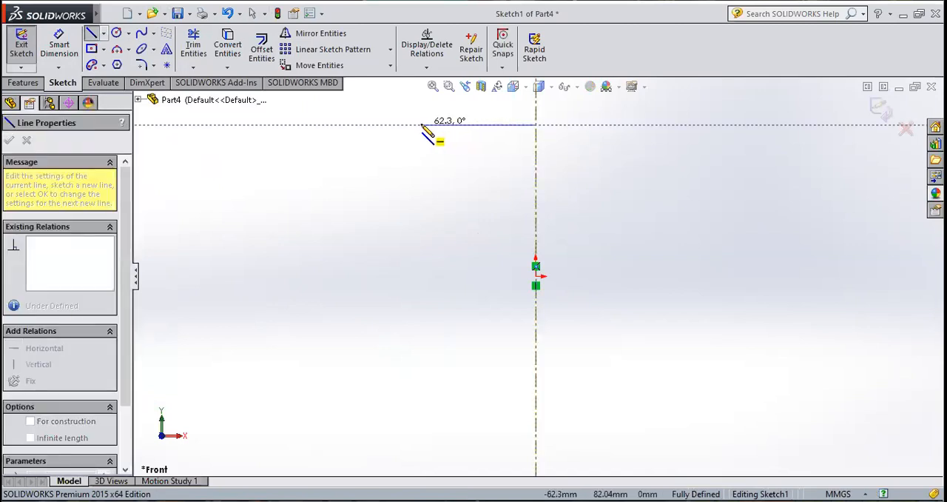
pyautogui.doubleClick(421, 124)
pyautogui.doubleClick(421, 203)
pyautogui.click(464, 203)
pyautogui.scroll(2, 464, 203)
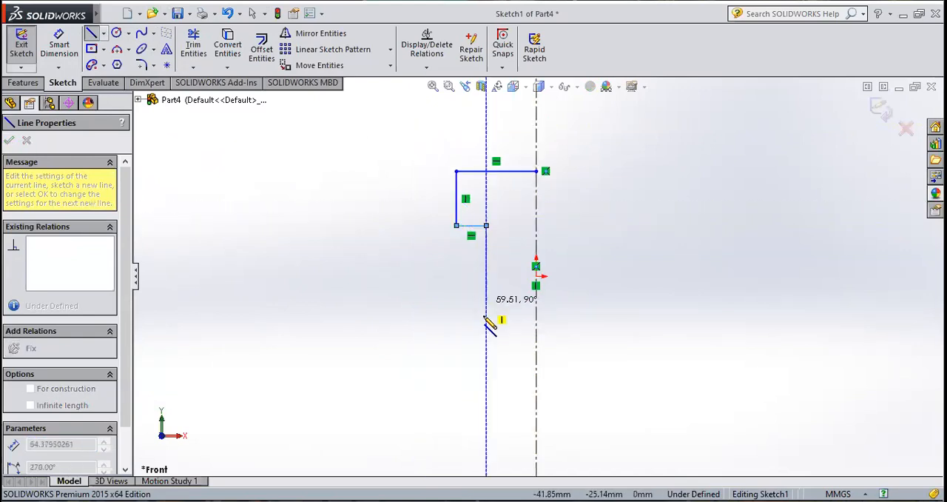
pyautogui.click(487, 354)
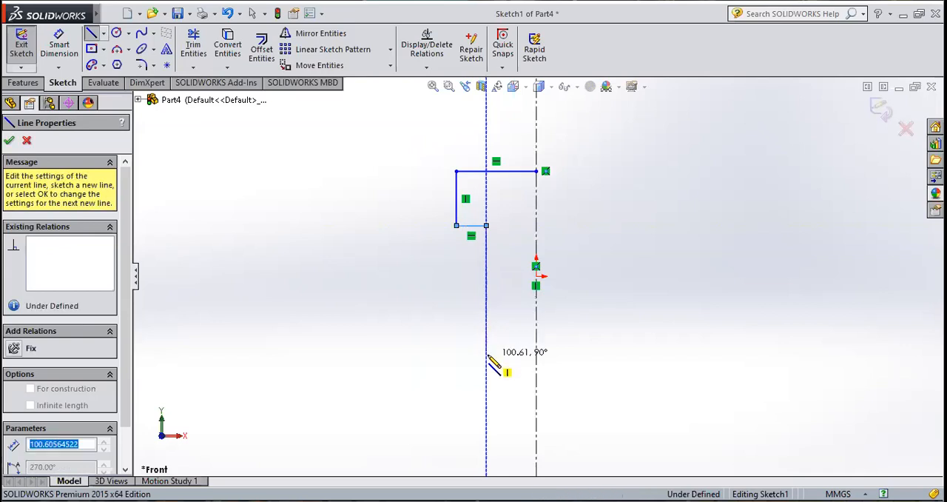
pyautogui.click(457, 354)
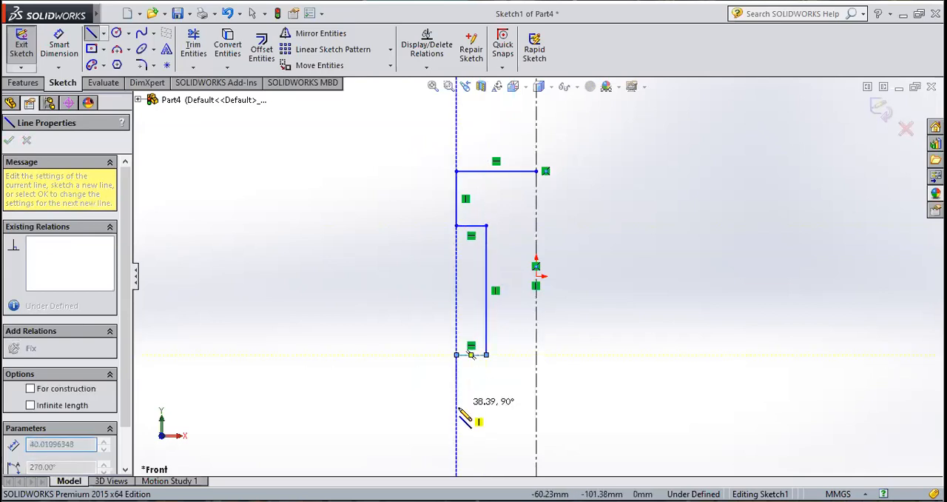
pyautogui.click(456, 417)
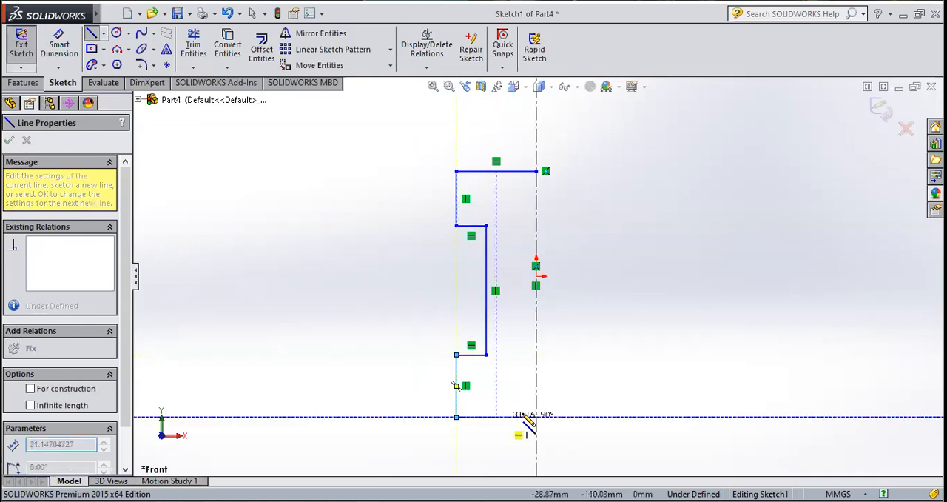
pyautogui.click(535, 416)
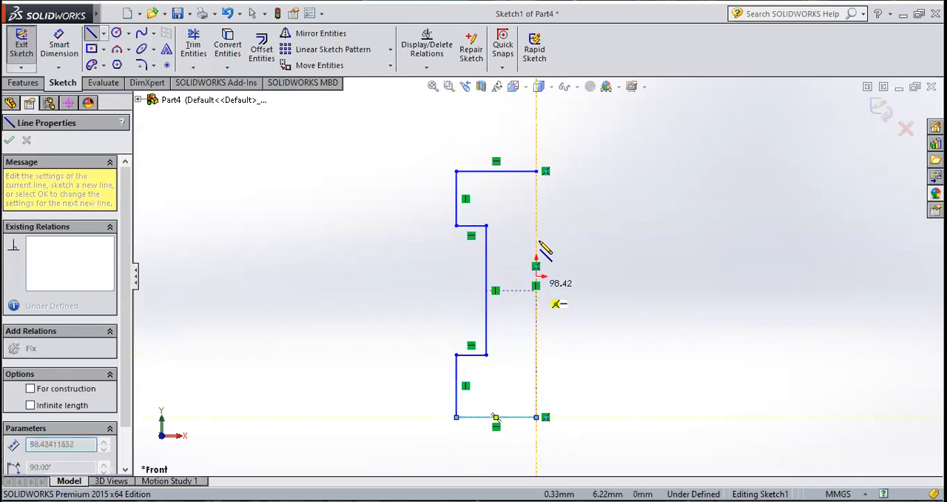
pyautogui.click(537, 171)
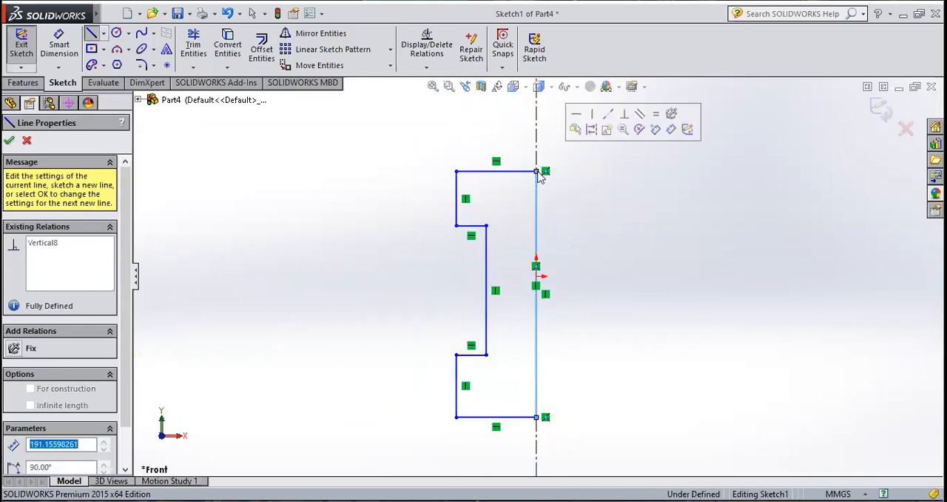
pyautogui.press('Escape')
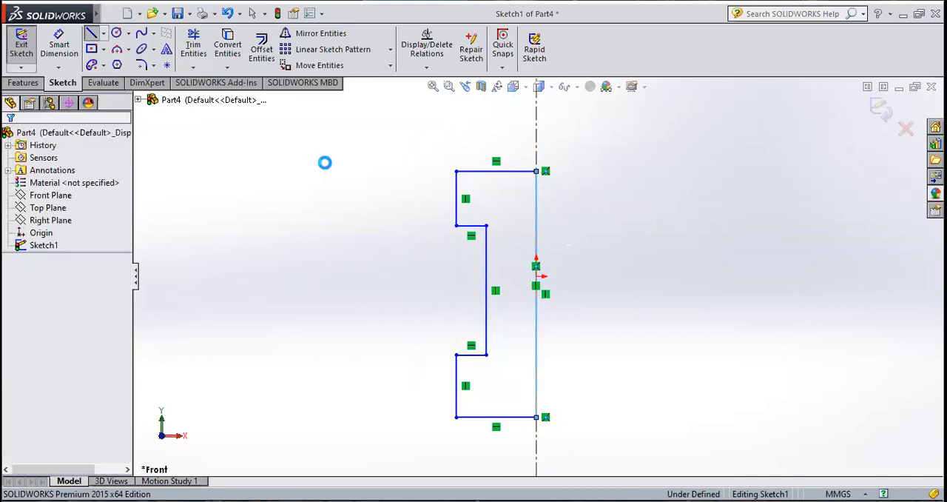
# Step: Dimension the profile's top horizontal edge to 60 mm
pyautogui.click(59, 44)
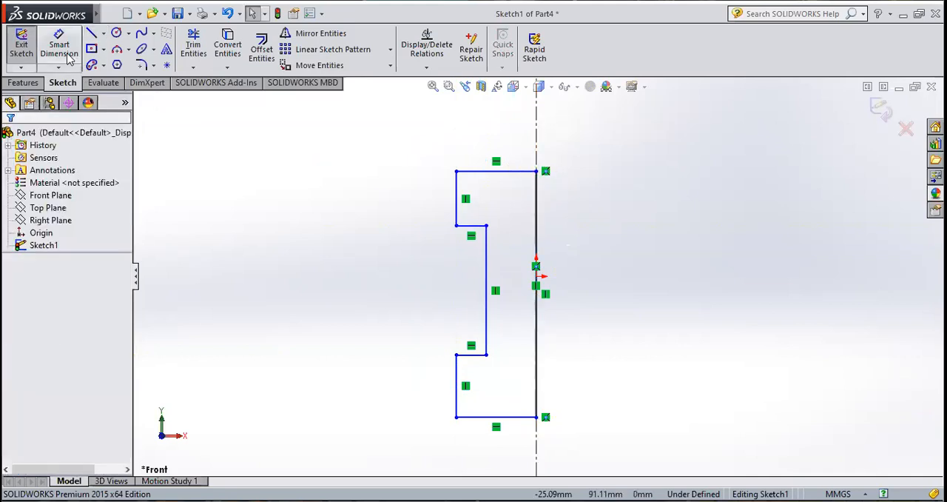
pyautogui.click(500, 174)
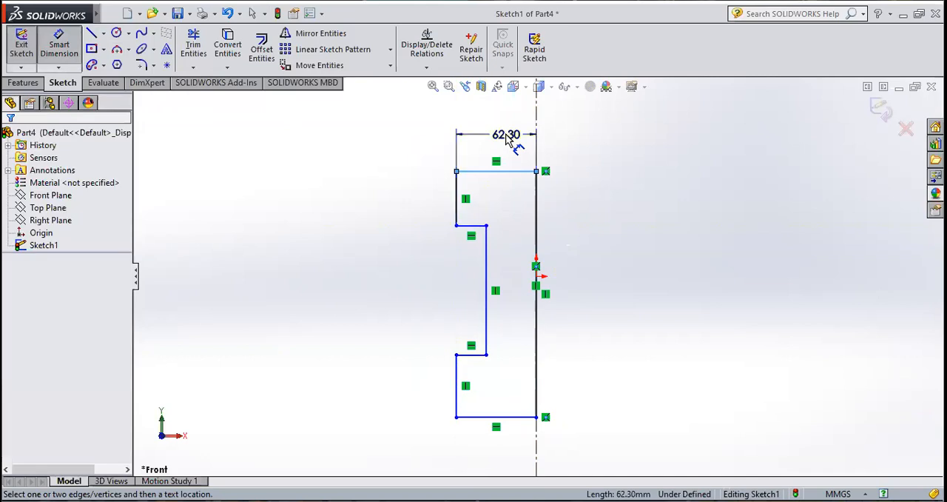
pyautogui.click(516, 133)
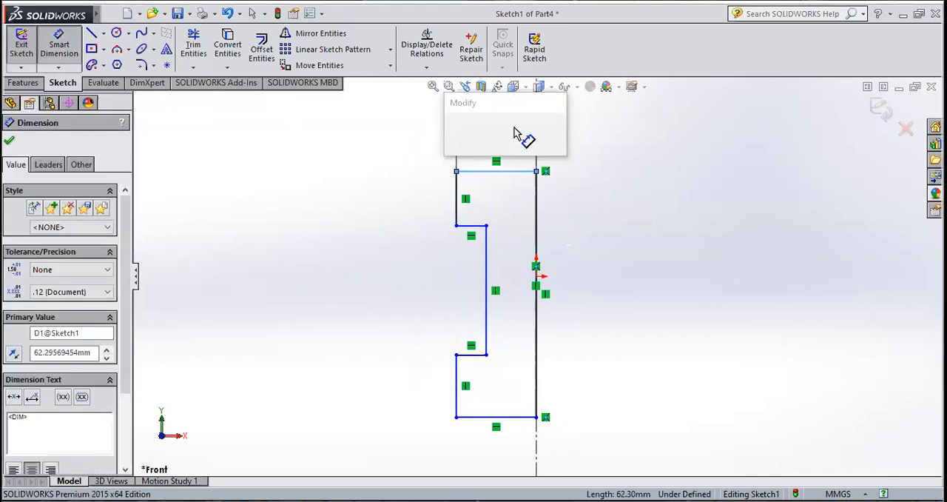
pyautogui.write('60')
pyautogui.press('Return')
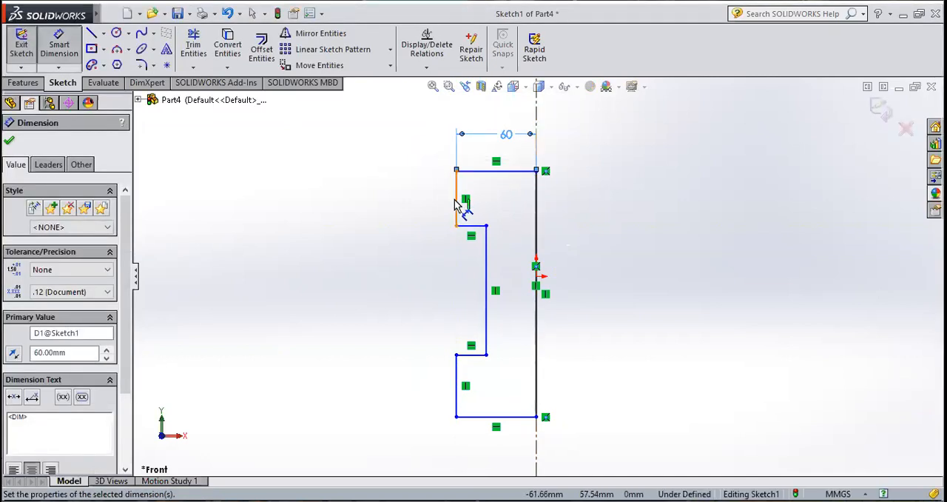
# Step: Dimension the upper and lower outer vertical edges of the profile to 40 mm each
pyautogui.click(426, 208)
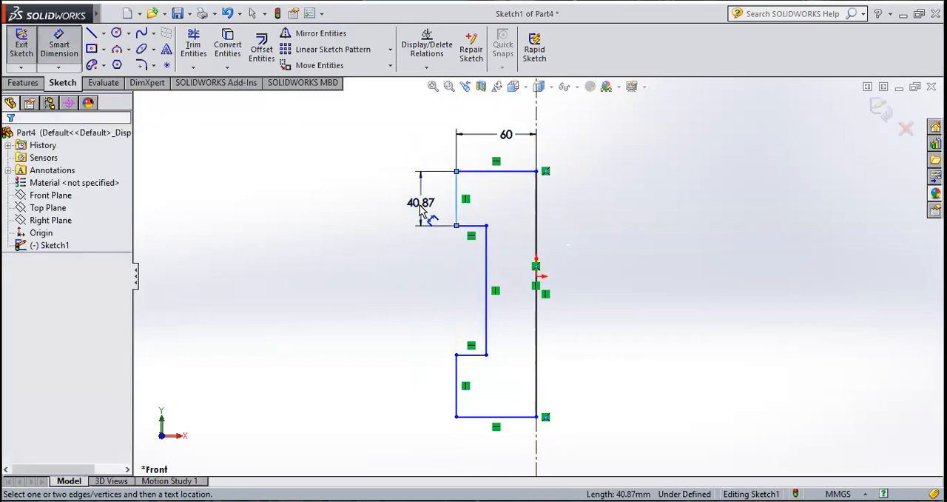
pyautogui.click(421, 210)
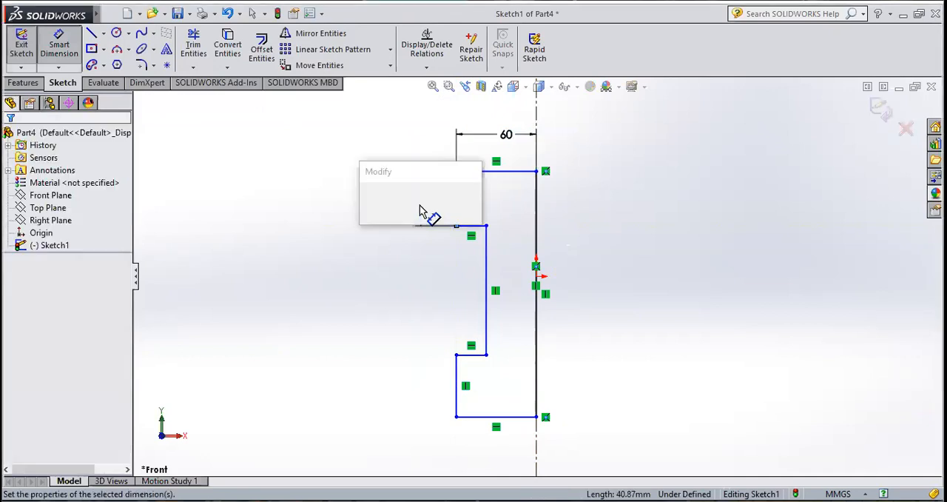
pyautogui.write('40')
pyautogui.press('Return')
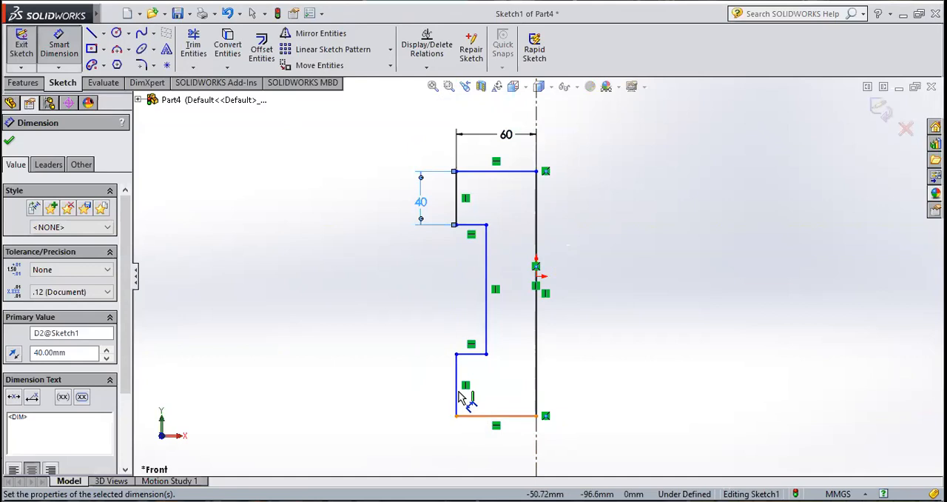
pyautogui.click(456, 388)
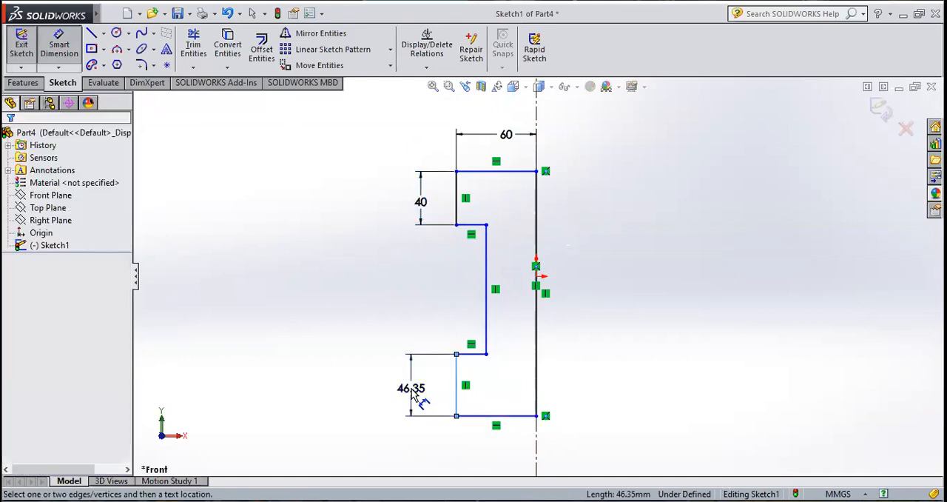
pyautogui.click(412, 388)
pyautogui.write('40')
pyautogui.press('Return')
# Step: Dimension the recess's inner vertical edge to 100 mm
pyautogui.click(483, 293)
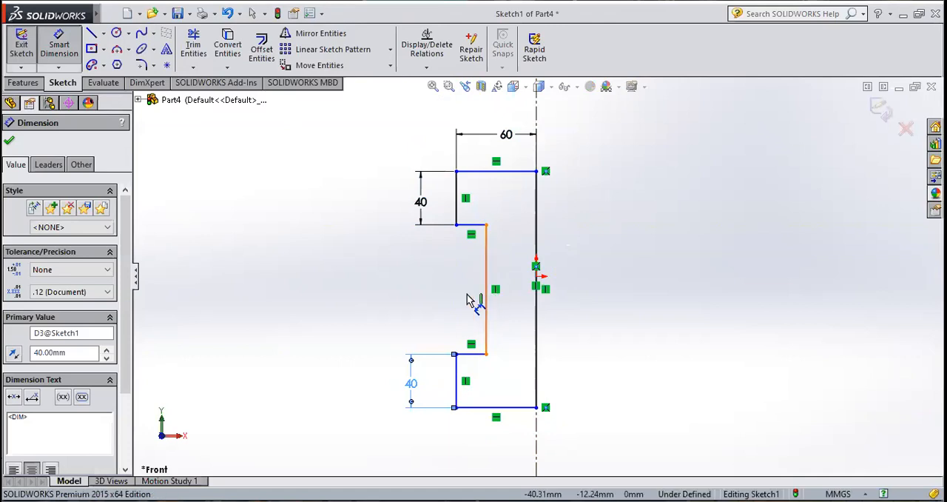
pyautogui.click(446, 298)
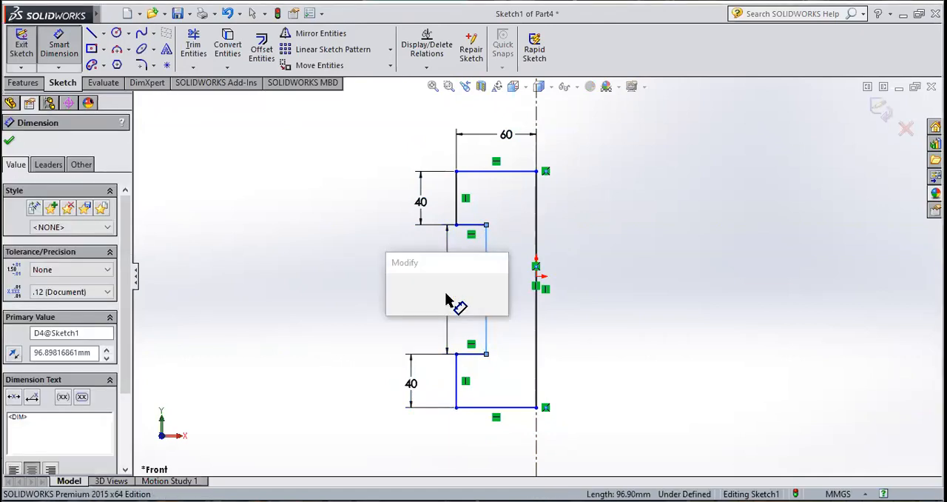
pyautogui.write('100')
pyautogui.press('Return')
# Step: Dimension the upper horizontal edge of the recess to 25 mm and finish dimensioning
pyautogui.scroll(-3, 491, 228)
pyautogui.click(64, 56)
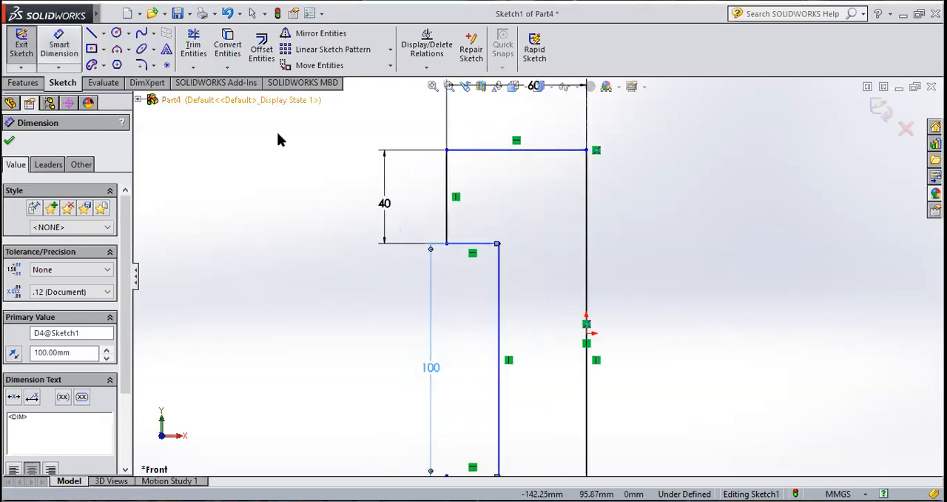
pyautogui.click(482, 222)
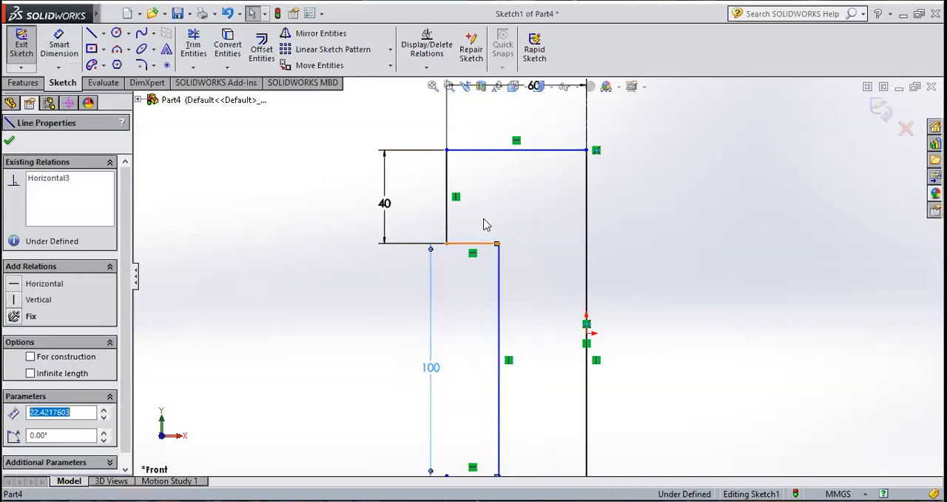
pyautogui.click(9, 140)
pyautogui.click(59, 48)
pyautogui.click(486, 247)
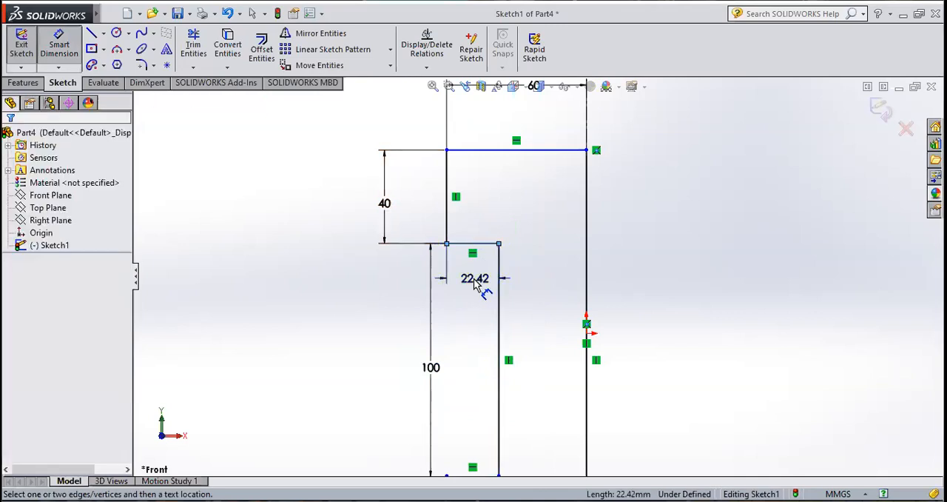
pyautogui.click(474, 284)
pyautogui.write('25')
pyautogui.press('Return')
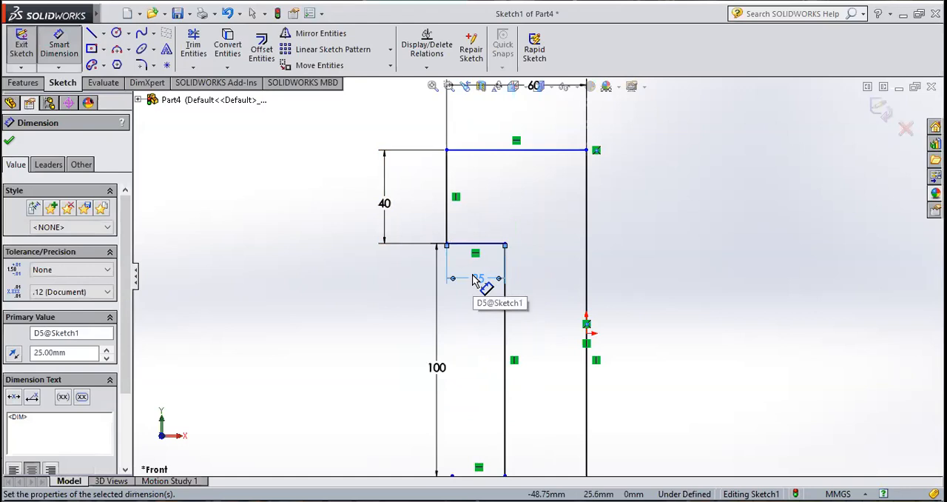
pyautogui.scroll(4, 505, 267)
pyautogui.scroll(-1, 572, 429)
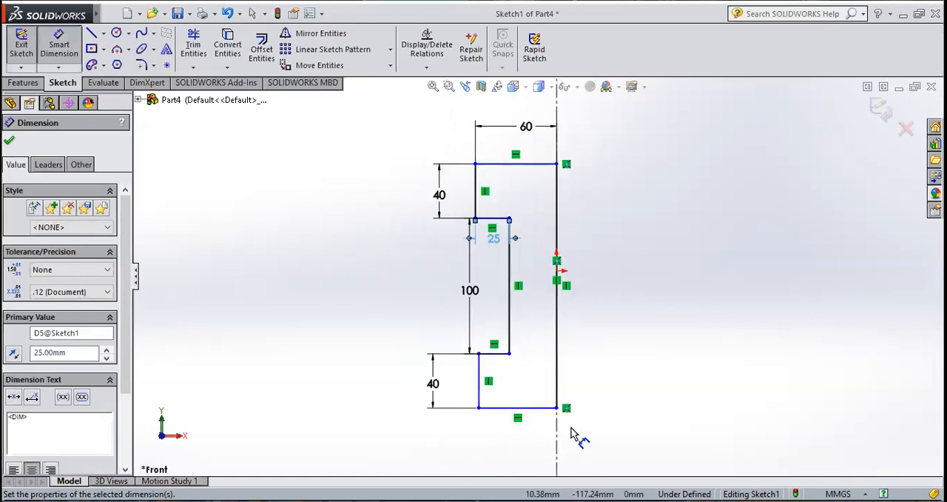
pyautogui.click(9, 140)
pyautogui.press('Escape')
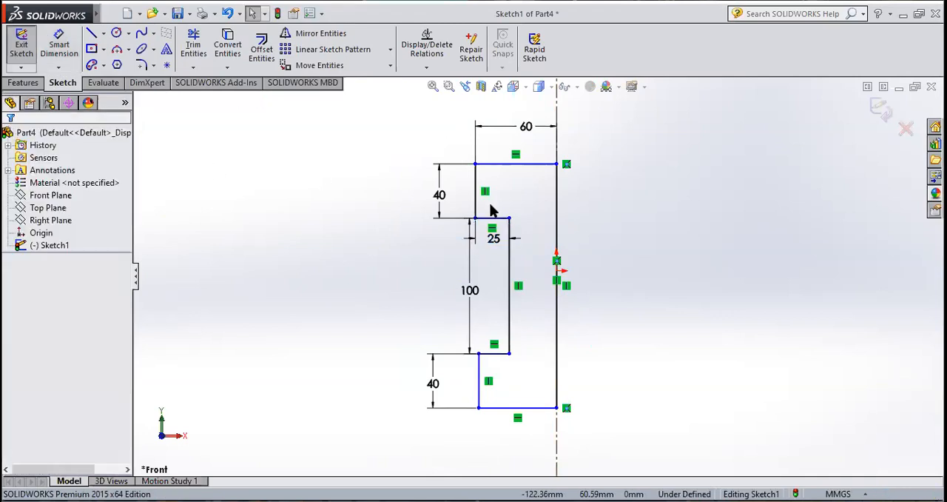
# Step: Exit the sketch and start a Revolved Boss/Base of the profile about the vertical centreline
pyautogui.scroll(-1, 508, 247)
pyautogui.scroll(-2, 508, 246)
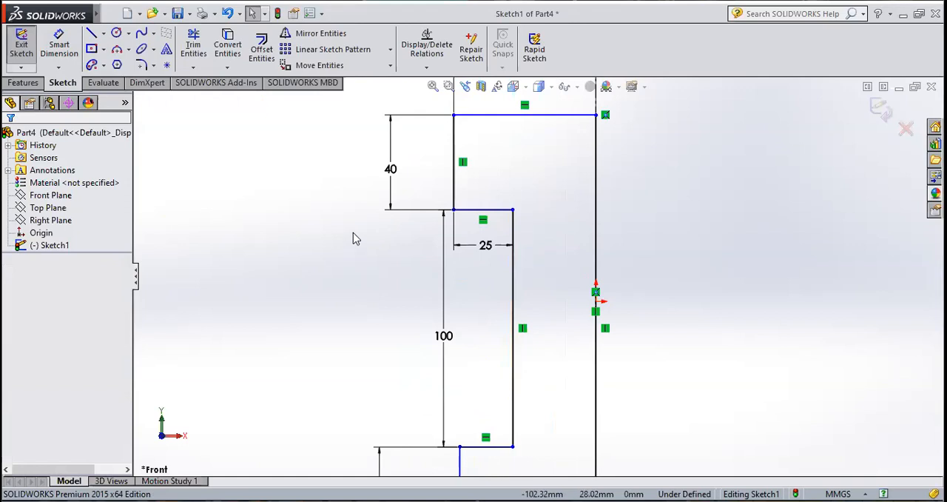
pyautogui.press('f')
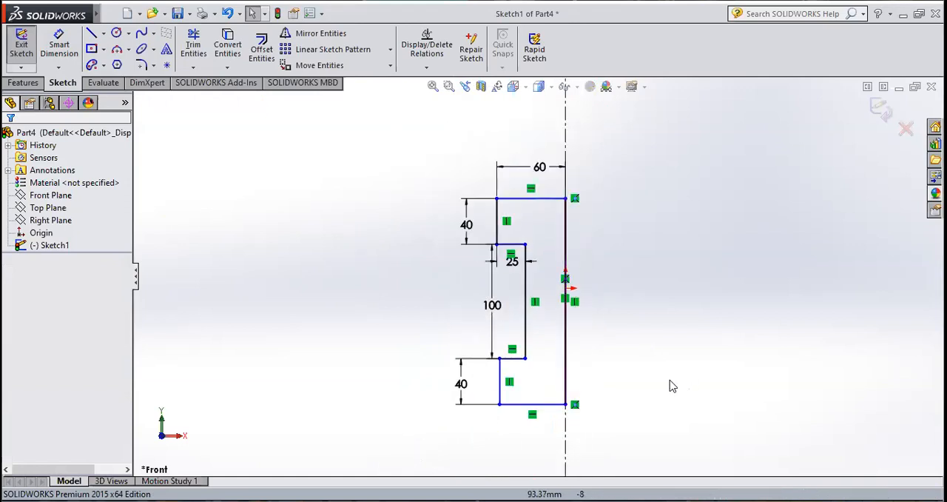
pyautogui.scroll(-1, 670, 383)
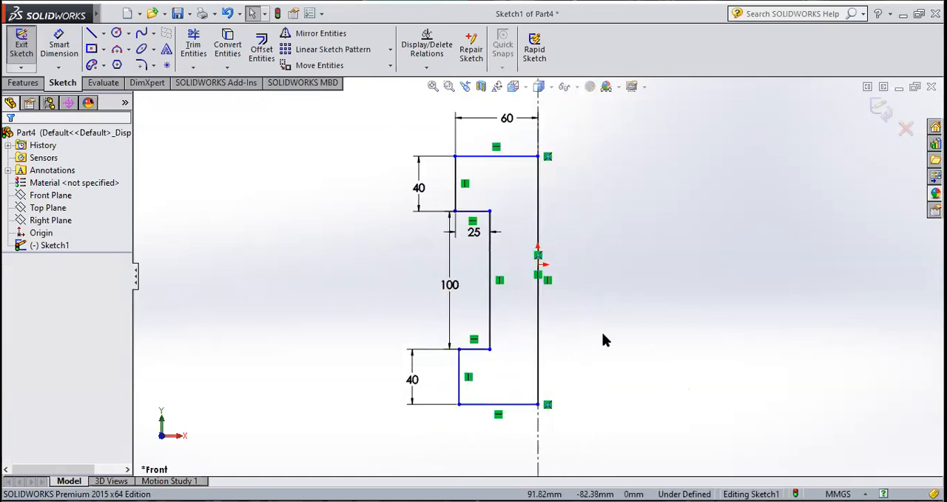
pyautogui.click(21, 50)
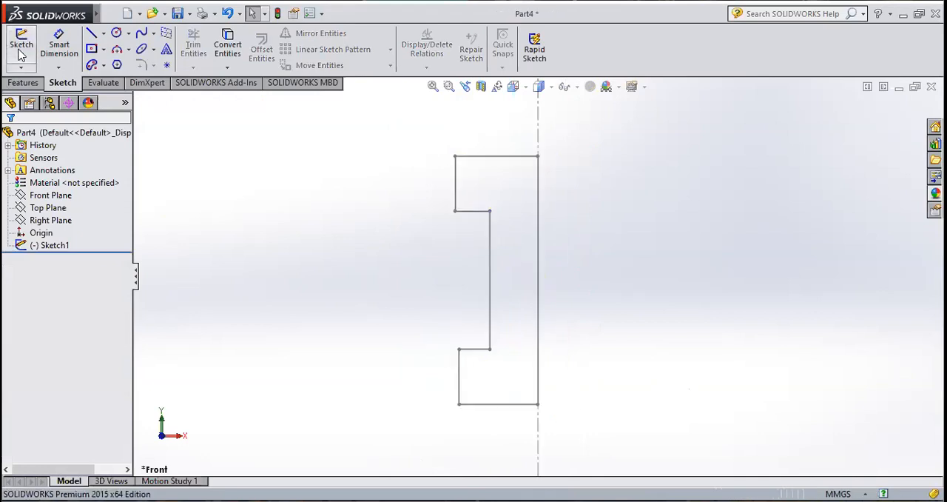
pyautogui.click(24, 83)
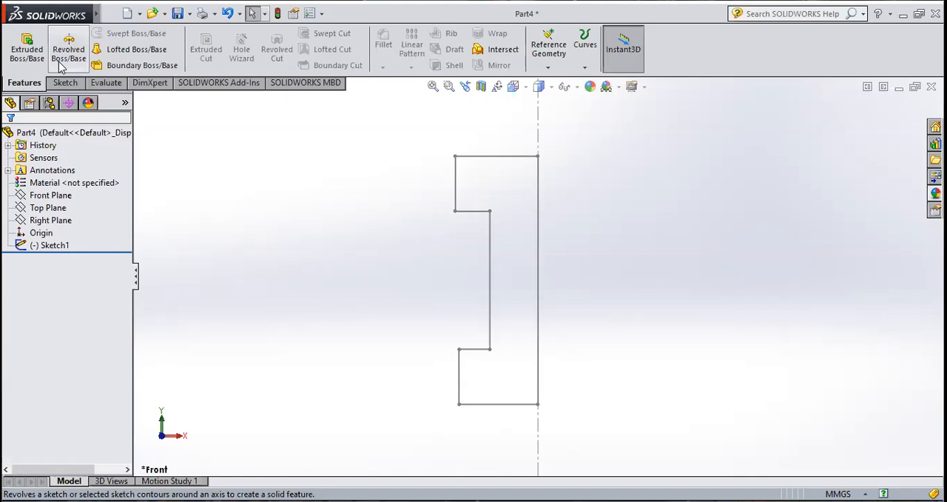
pyautogui.click(50, 245)
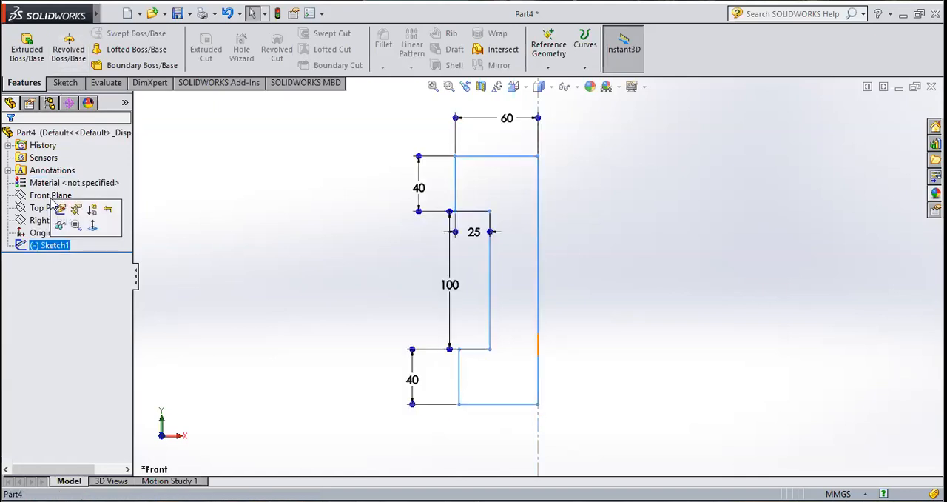
pyautogui.click(69, 53)
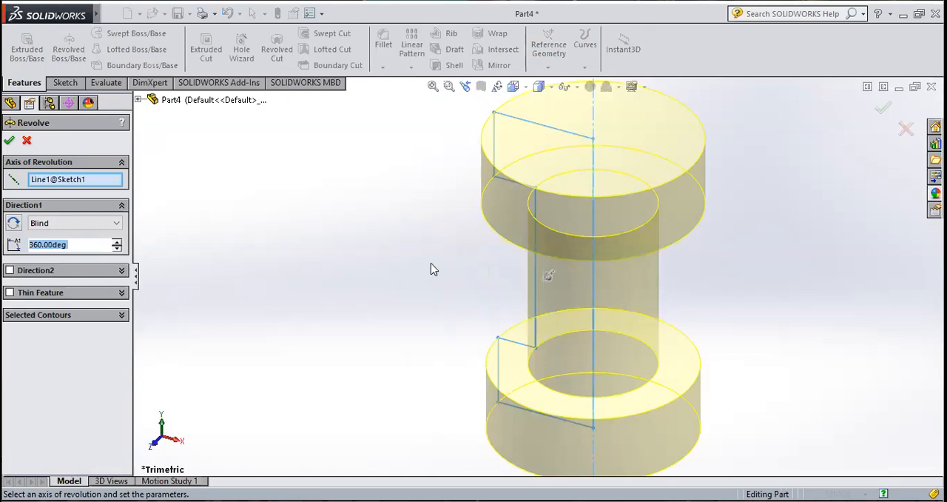
pyautogui.scroll(3, 431, 263)
pyautogui.scroll(-2, 648, 302)
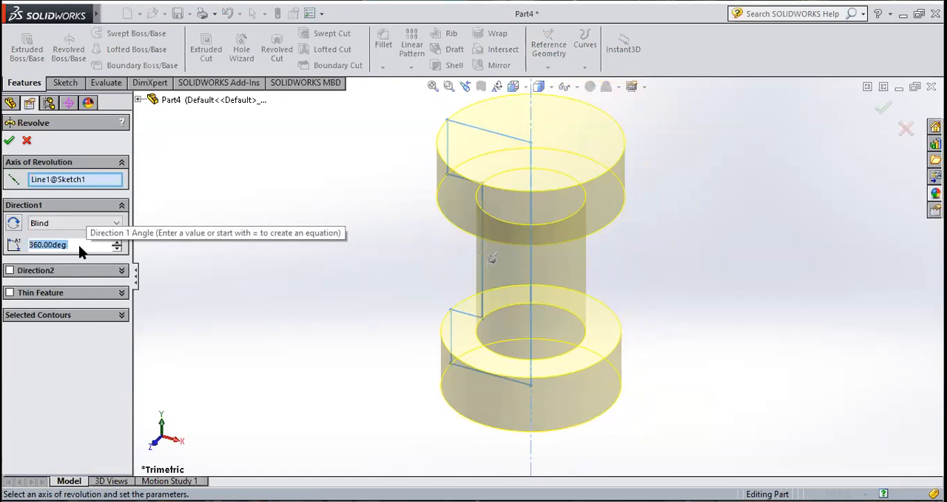
# Step: Preview the revolve at angles of 90, 180 and 270 degrees in turn
pyautogui.write('90')
pyautogui.press('Return')
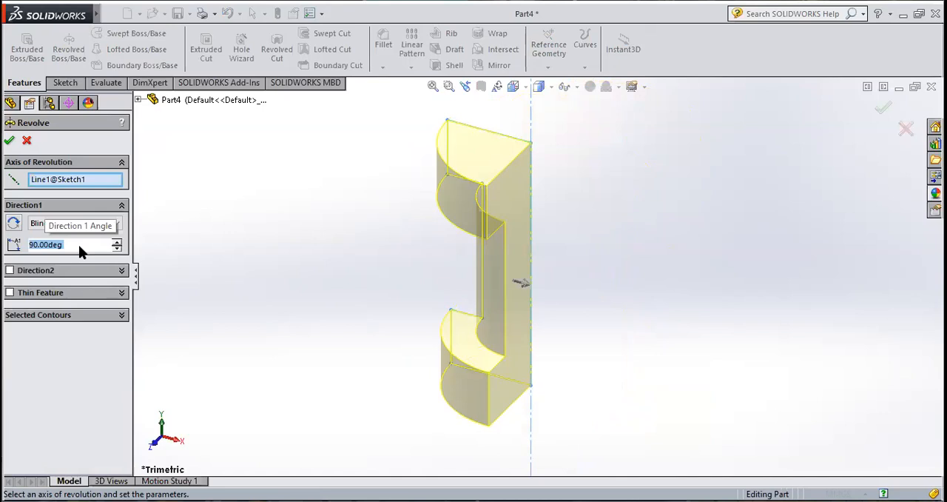
pyautogui.write('180')
pyautogui.press('Return')
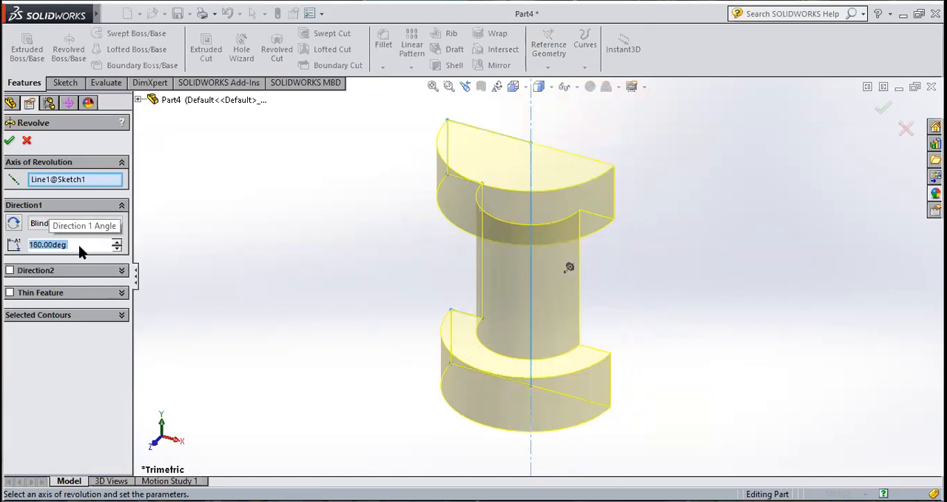
pyautogui.moveTo(726, 256); pyautogui.dragTo(596, 298, button='middle')
pyautogui.click(91, 244)
pyautogui.click(91, 244)
pyautogui.moveTo(91, 245); pyautogui.dragTo(18, 245)
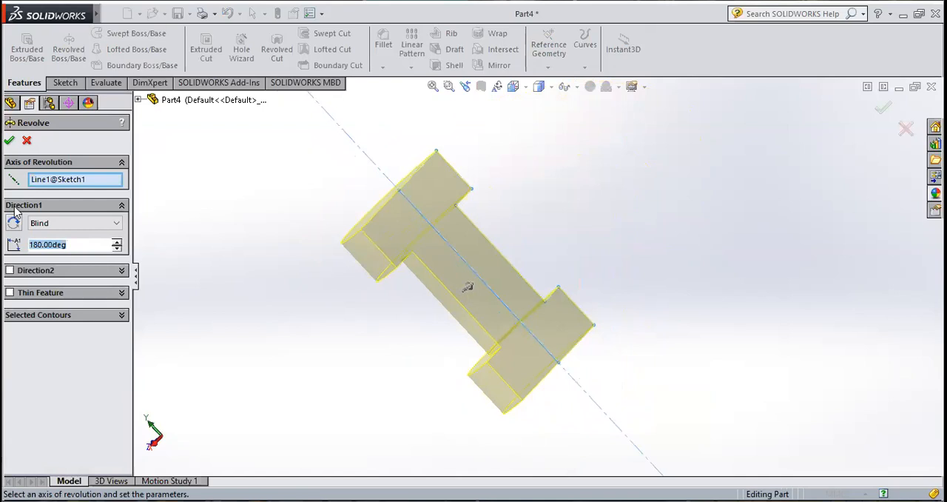
pyautogui.write('270')
pyautogui.press('Return')
pyautogui.moveTo(664, 205); pyautogui.dragTo(654, 330, button='middle')
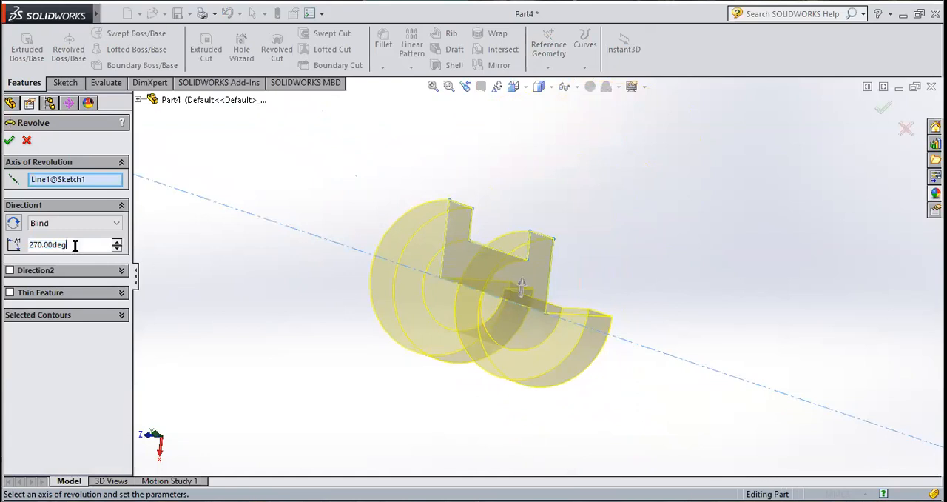
# Step: Set the revolve angle to 360 degrees and complete the solid
pyautogui.moveTo(77, 245); pyautogui.dragTo(28, 244)
pyautogui.write('360')
pyautogui.press('Return')
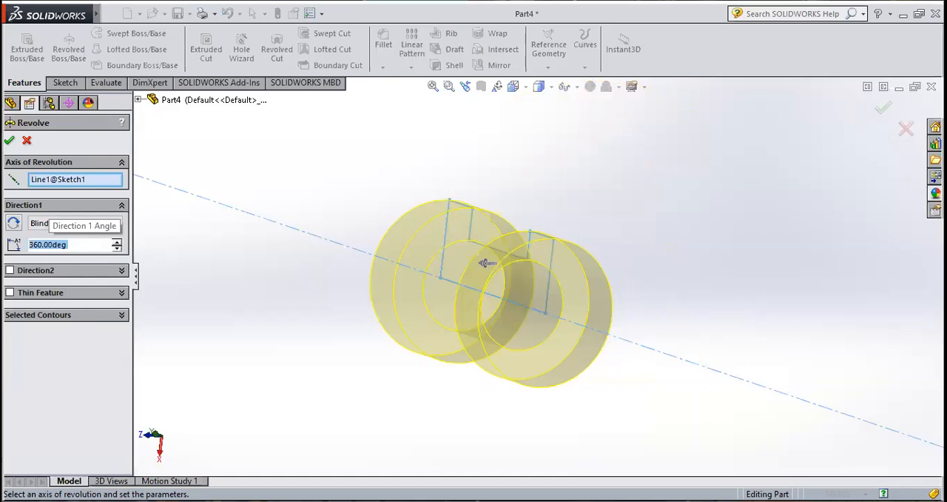
pyautogui.click(10, 141)
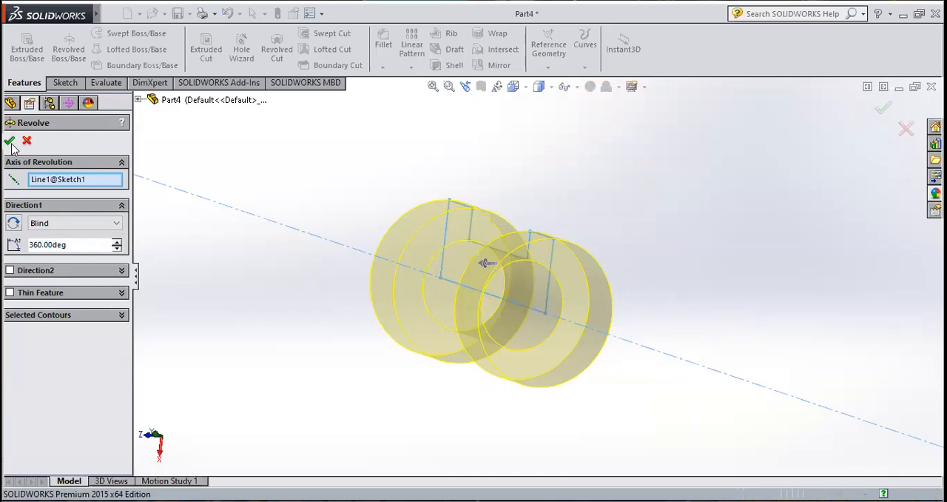
pyautogui.moveTo(643, 294)
pyautogui.mouseDown(button='middle')
pyautogui.moveTo(575, 218)
pyautogui.moveTo(539, 146)
pyautogui.moveTo(579, 304)
pyautogui.moveTo(582, 268)
pyautogui.moveTo(493, 244)
pyautogui.moveTo(493, 306)
pyautogui.moveTo(514, 376)
pyautogui.moveTo(501, 349)
pyautogui.moveTo(597, 341)
pyautogui.moveTo(602, 384)
pyautogui.moveTo(514, 349)
pyautogui.moveTo(541, 306)
pyautogui.mouseUp(button='middle')
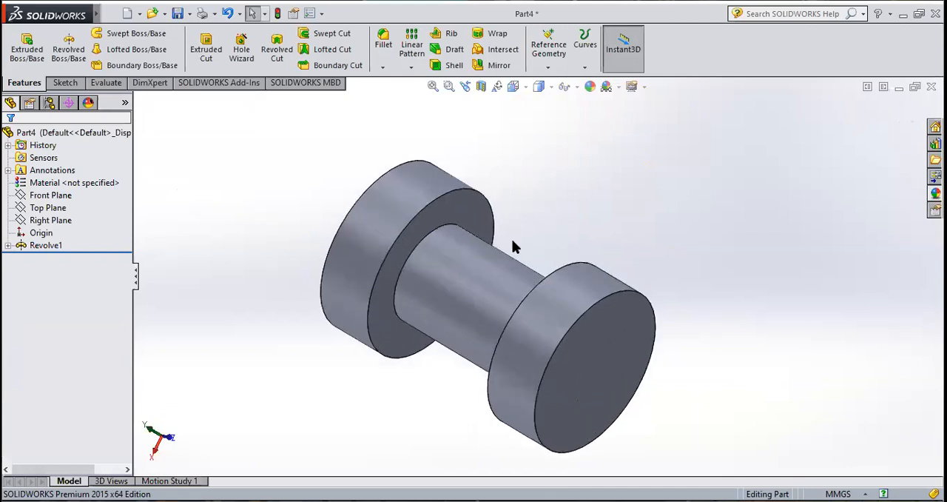
# Step: Fillet the two circular edges where the shaft meets the discs with a 2 mm radius
pyautogui.scroll(-2, 475, 204)
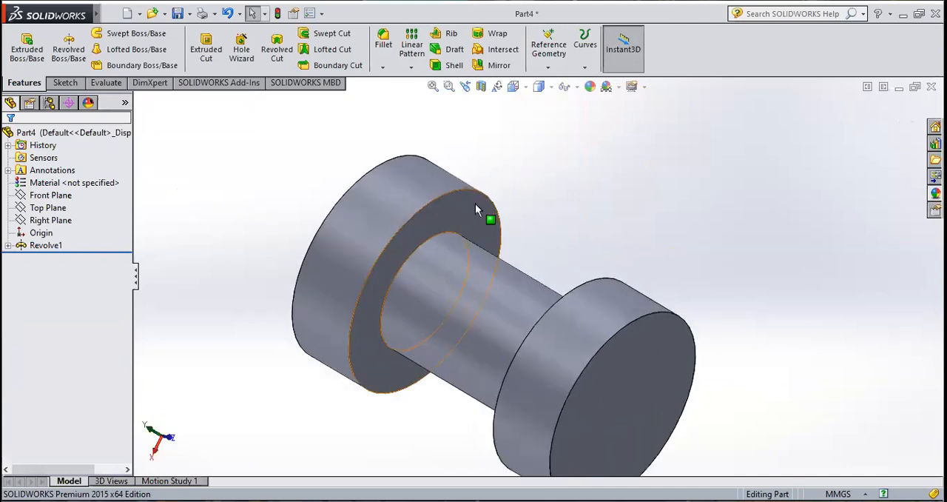
pyautogui.click(390, 47)
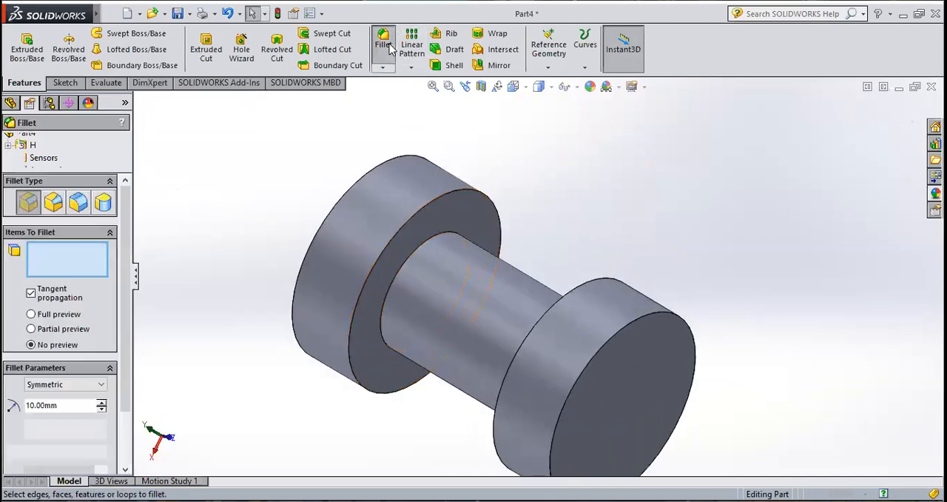
pyautogui.click(430, 241)
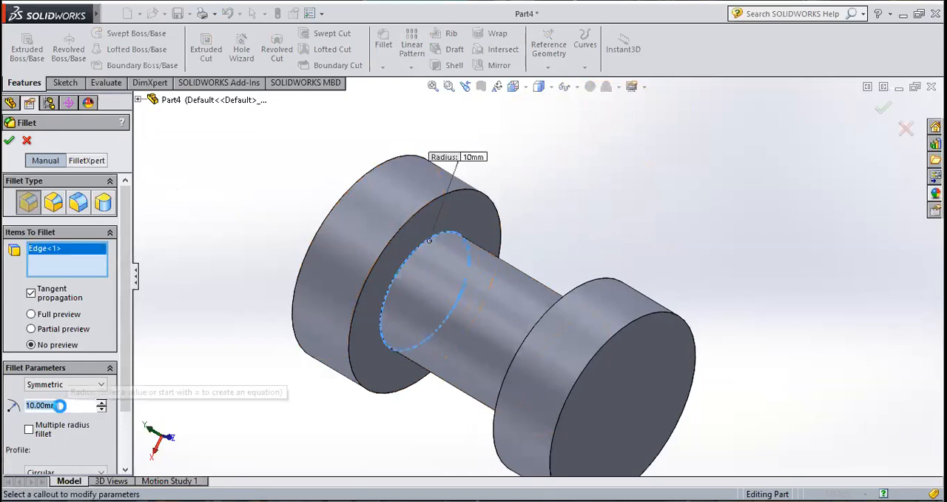
pyautogui.write('2')
pyautogui.moveTo(487, 288); pyautogui.dragTo(543, 347, button='middle')
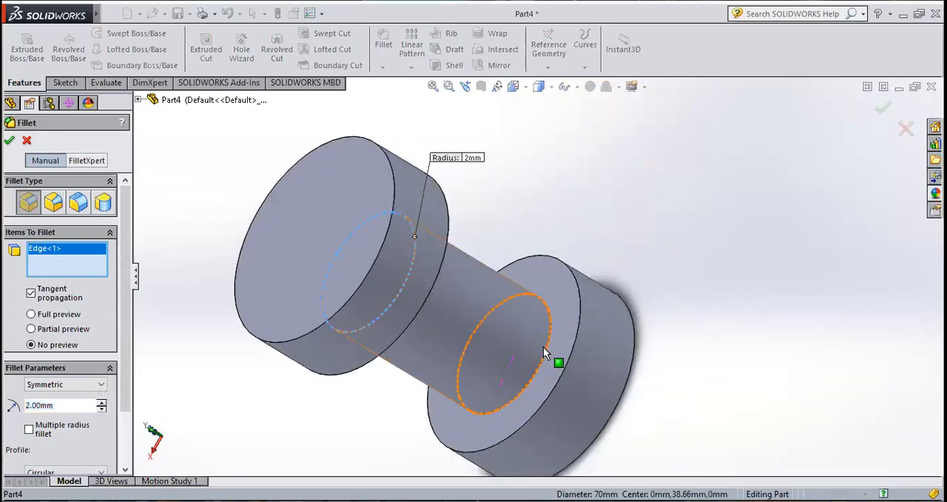
pyautogui.click(544, 347)
pyautogui.click(10, 140)
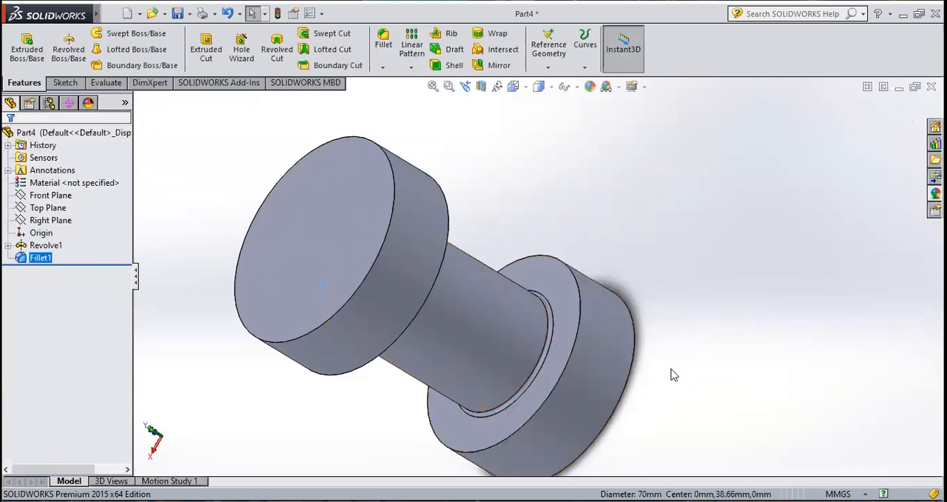
# Step: Edit the existing fillet to include the four outer rim edges of both discs at the same 2 mm radius
pyautogui.moveTo(555, 318); pyautogui.dragTo(497, 458, button='middle')
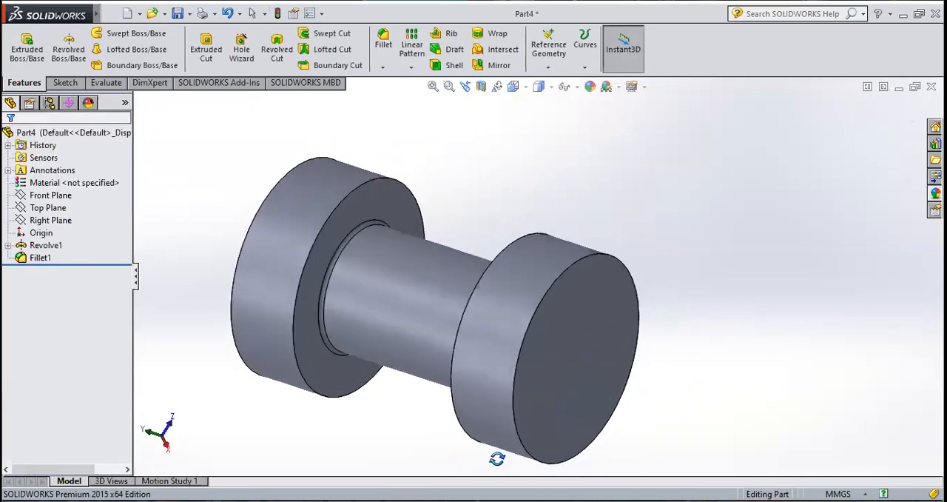
pyautogui.rightClick(41, 258)
pyautogui.click(49, 237)
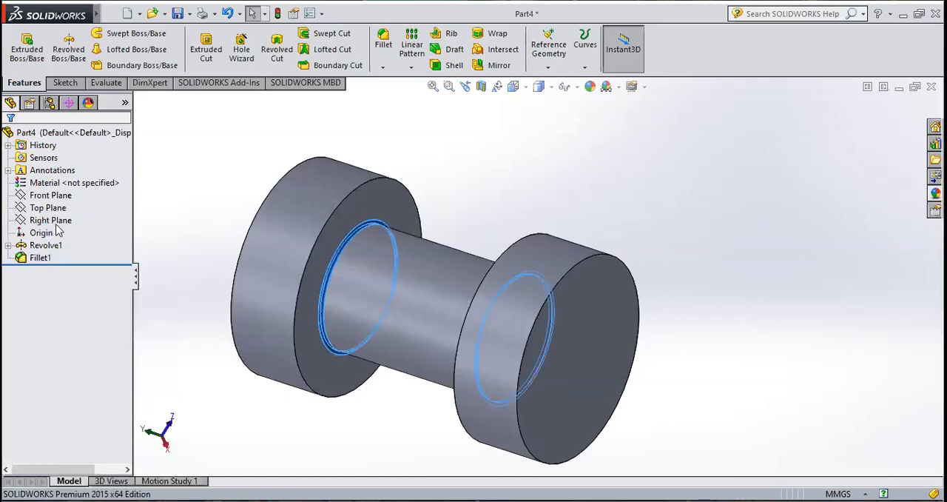
pyautogui.click(353, 196)
pyautogui.moveTo(316, 195); pyautogui.dragTo(363, 218, button='middle')
pyautogui.click(361, 217)
pyautogui.moveTo(668, 311); pyautogui.dragTo(569, 296, button='middle')
pyautogui.click(551, 269)
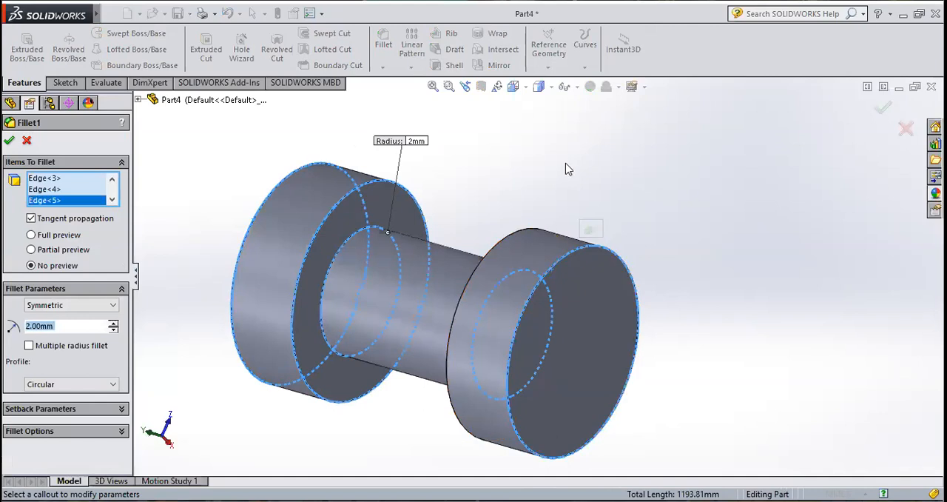
pyautogui.moveTo(591, 185); pyautogui.dragTo(570, 249, button='middle')
pyautogui.click(563, 259)
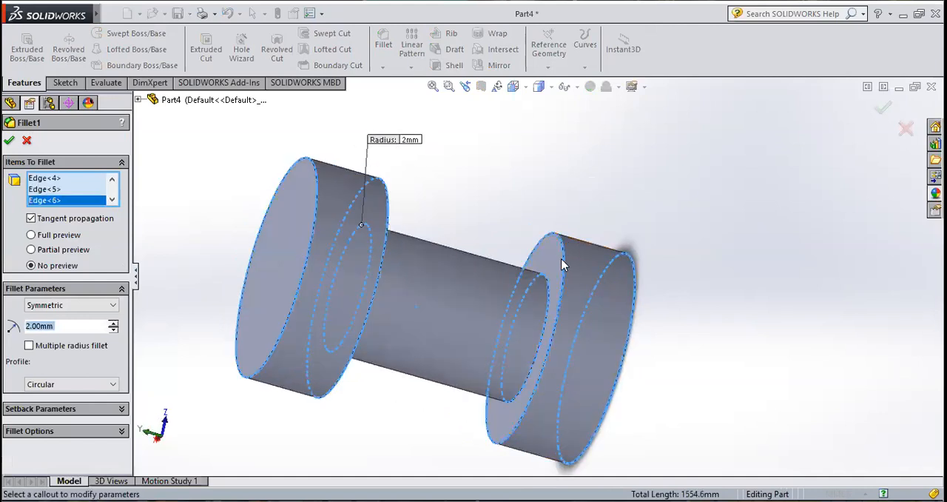
pyautogui.click(9, 140)
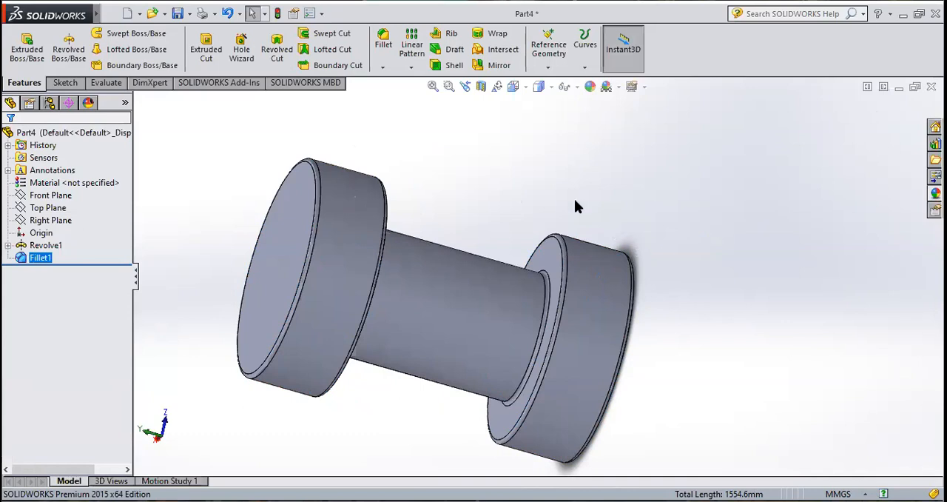
# Step: Preview section views of the solid on the Front Plane and on the Top Plane offset to -23 mm
pyautogui.click(45, 245)
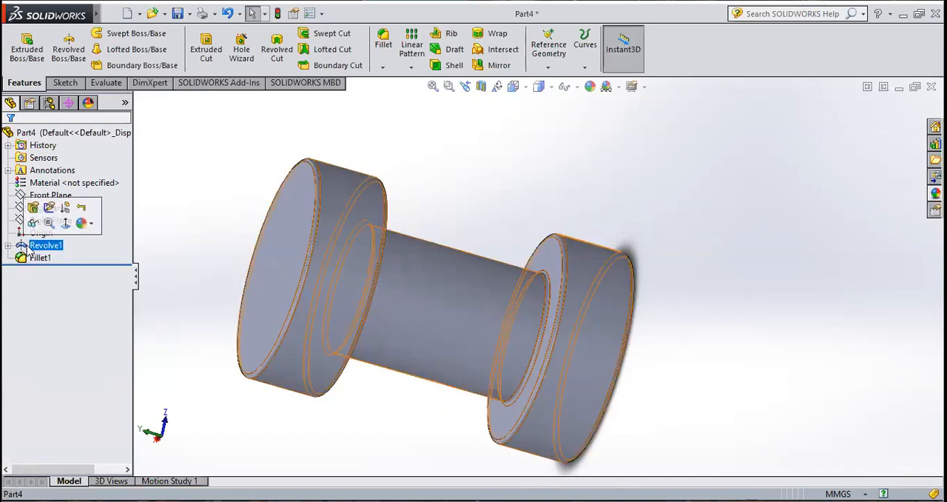
pyautogui.click(481, 87)
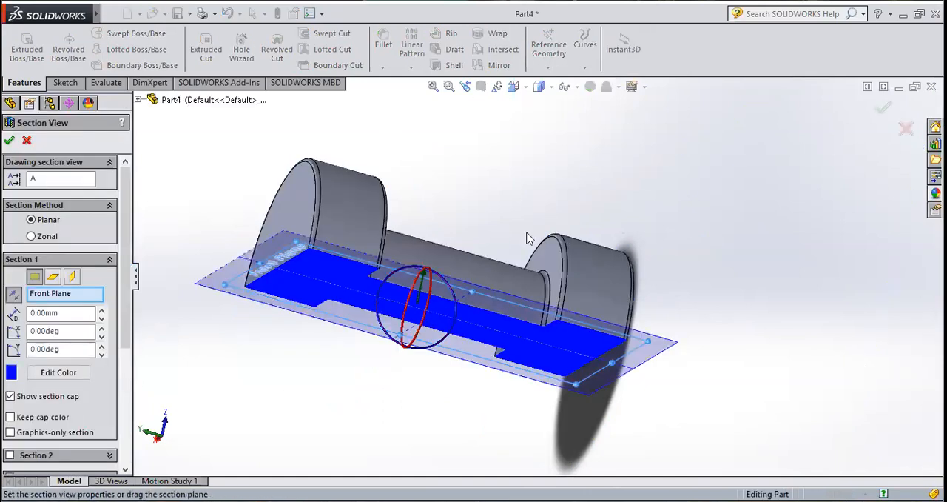
pyautogui.moveTo(522, 193); pyautogui.dragTo(554, 217, button='middle')
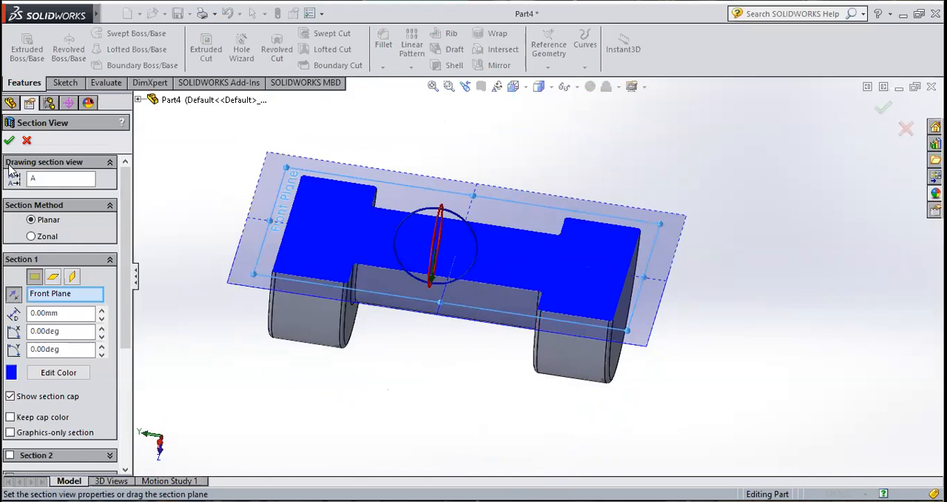
pyautogui.click(53, 276)
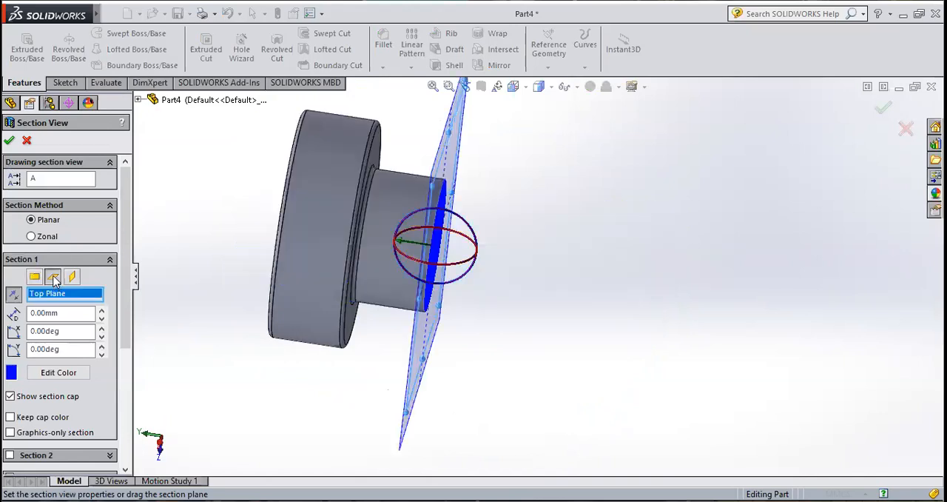
pyautogui.moveTo(241, 285); pyautogui.dragTo(213, 264, button='middle')
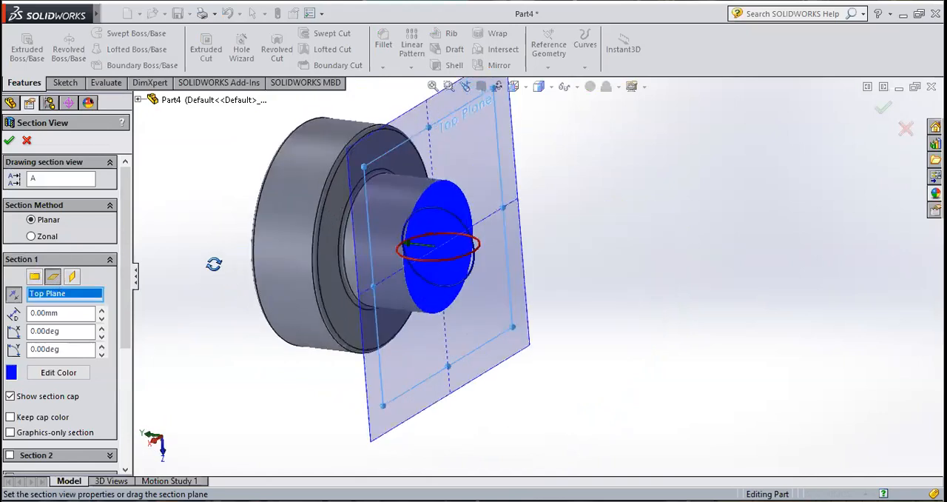
pyautogui.moveTo(429, 249); pyautogui.dragTo(494, 244)
# Step: Apply a section view through the solid on the Right Plane with a 6 mm offset
pyautogui.click(71, 276)
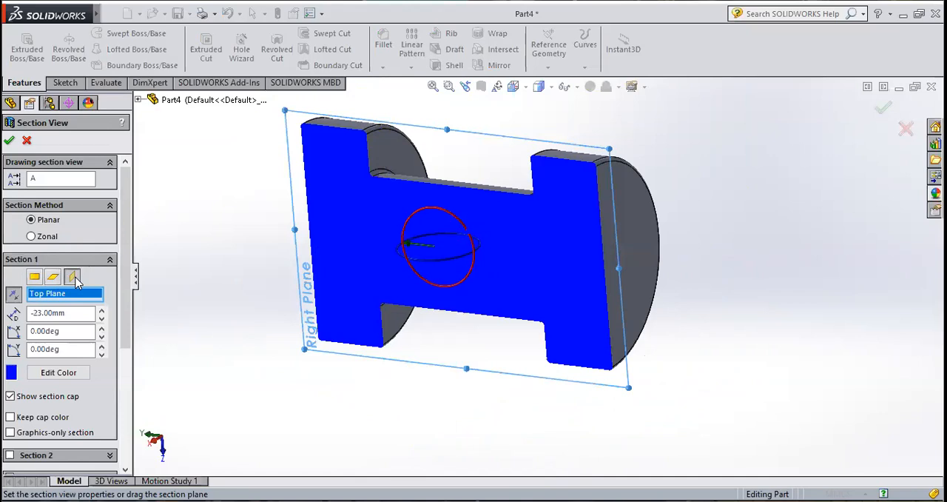
pyautogui.moveTo(416, 274); pyautogui.dragTo(431, 263)
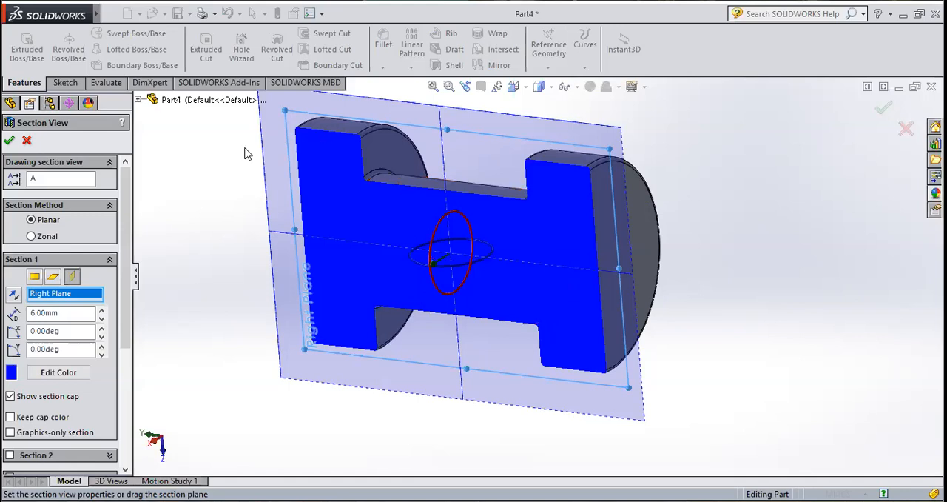
pyautogui.click(9, 141)
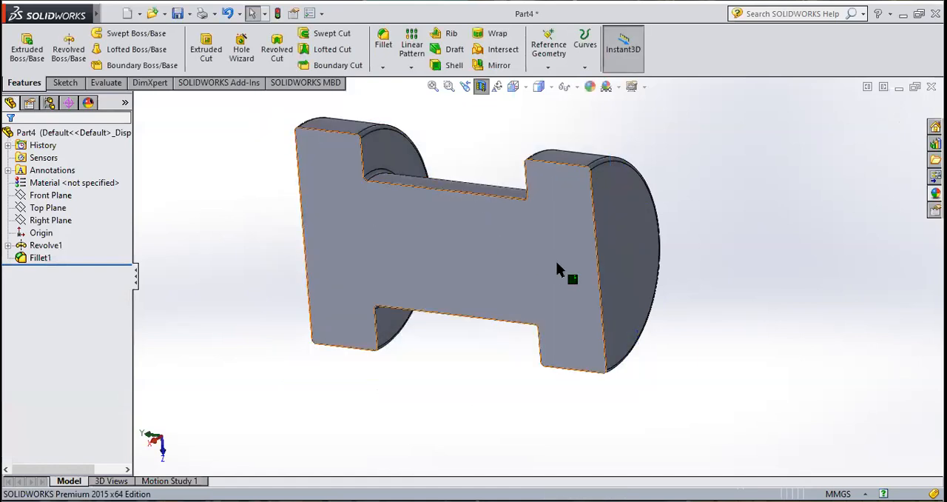
# Step: Undo the addition of the disc rim edges to the fillet and turn off the section view
pyautogui.hotkey('ctrl', 'z')
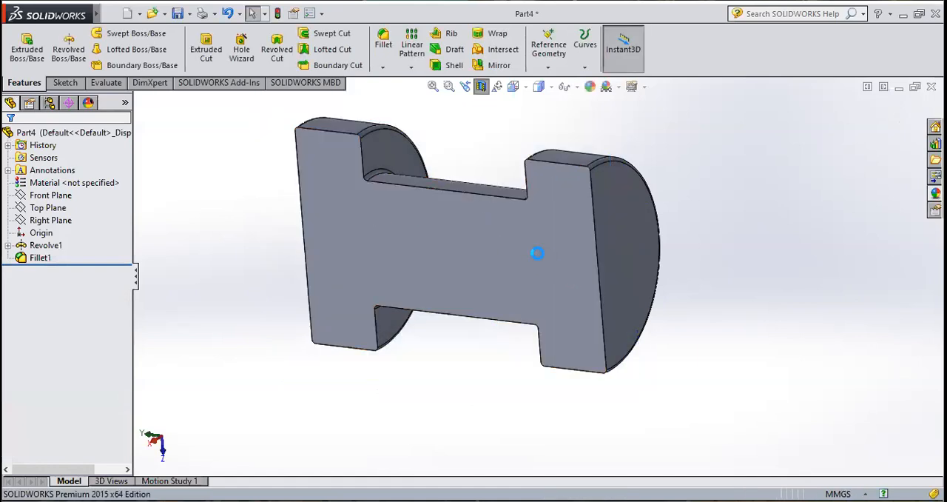
pyautogui.click(481, 86)
pyautogui.moveTo(721, 266); pyautogui.dragTo(745, 283, button='middle')
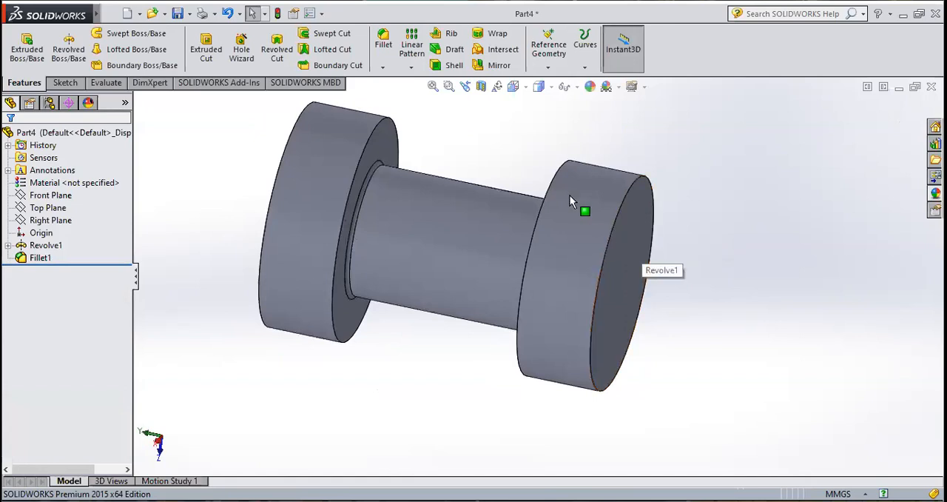
pyautogui.scroll(-4, 563, 174)
pyautogui.scroll(3, 598, 266)
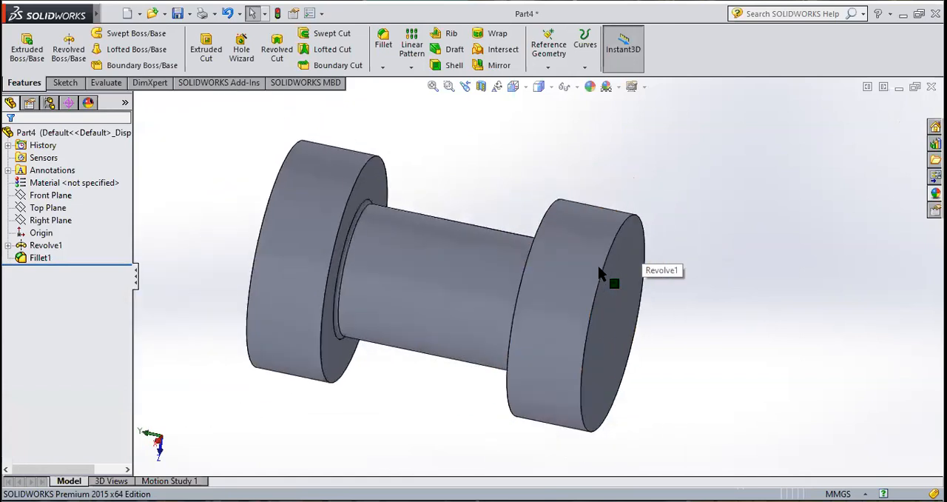